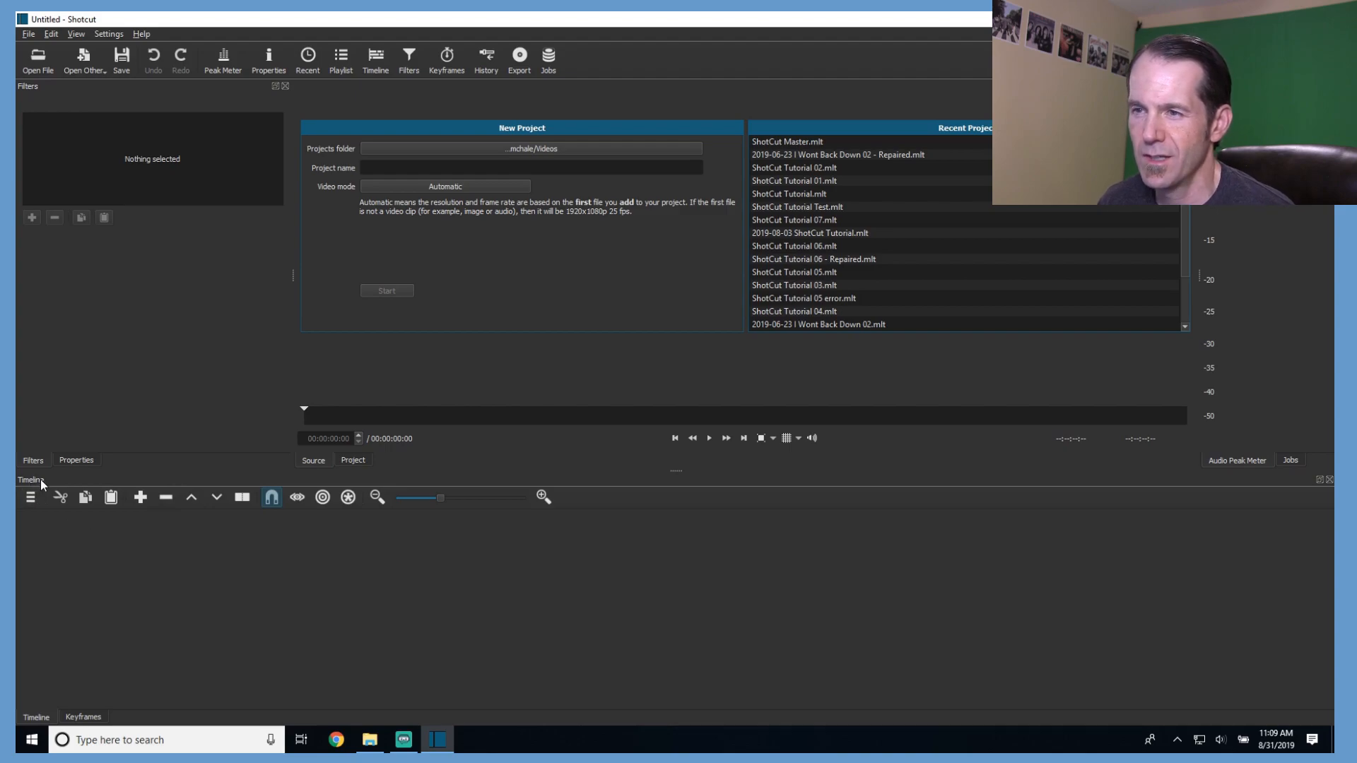
# Add one audio track and two video tracks to the timeline, and make the tracks shorter.
pyautogui.click(31, 497)
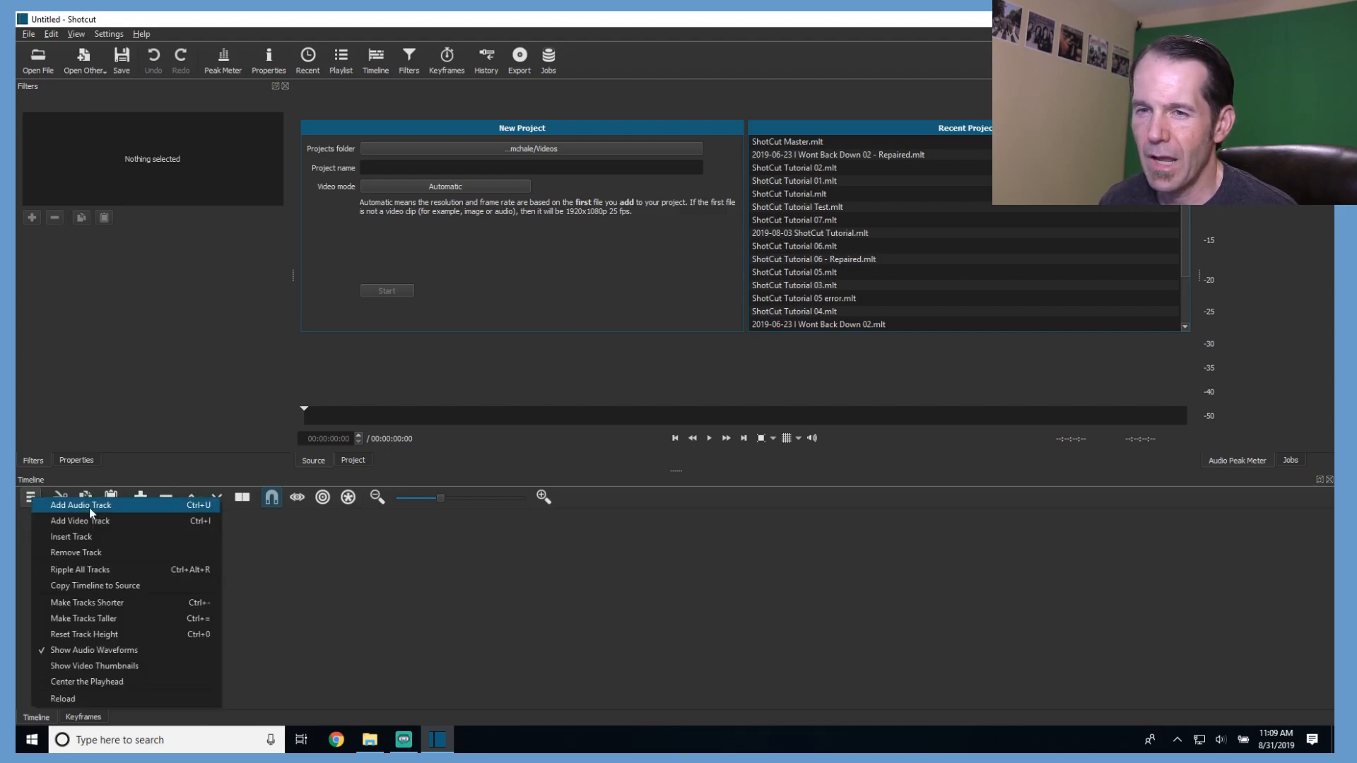
pyautogui.click(89, 508)
pyautogui.click(29, 497)
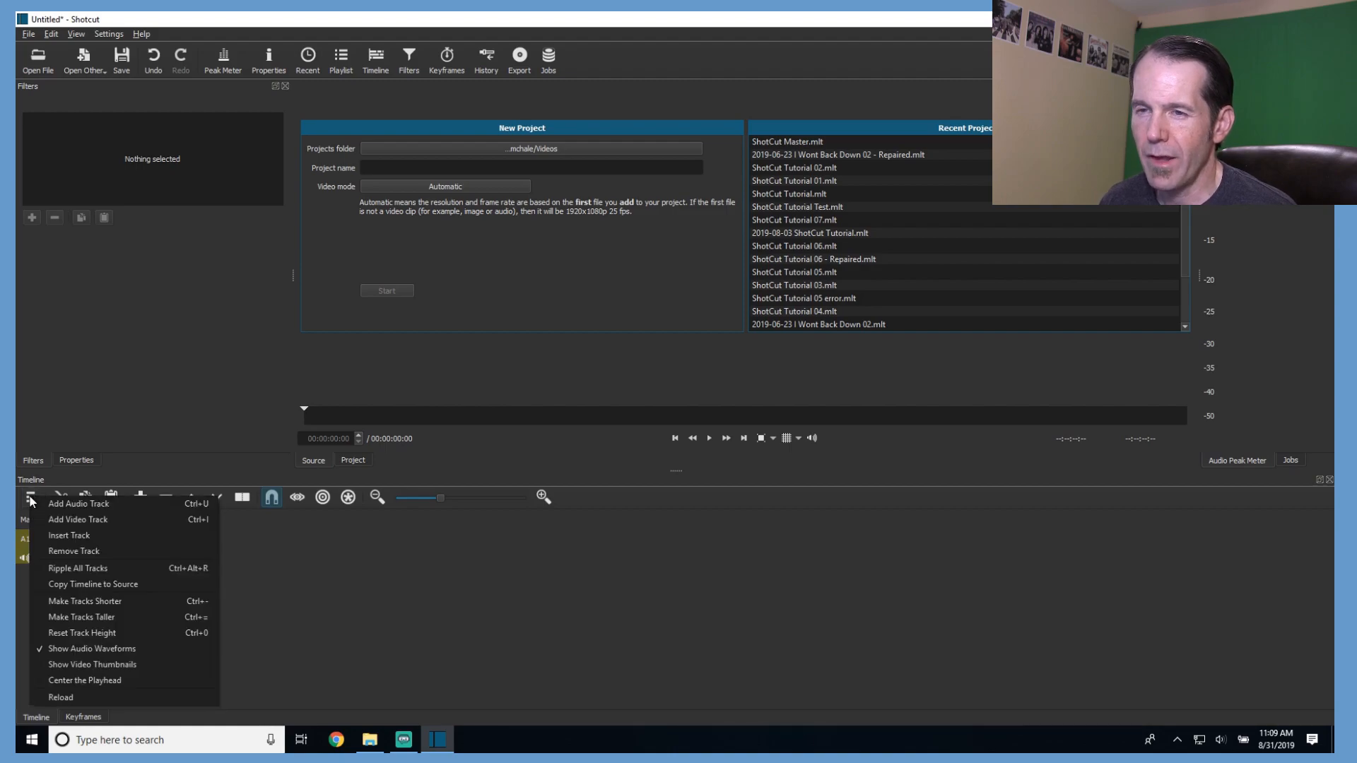
pyautogui.click(73, 523)
pyautogui.click(30, 496)
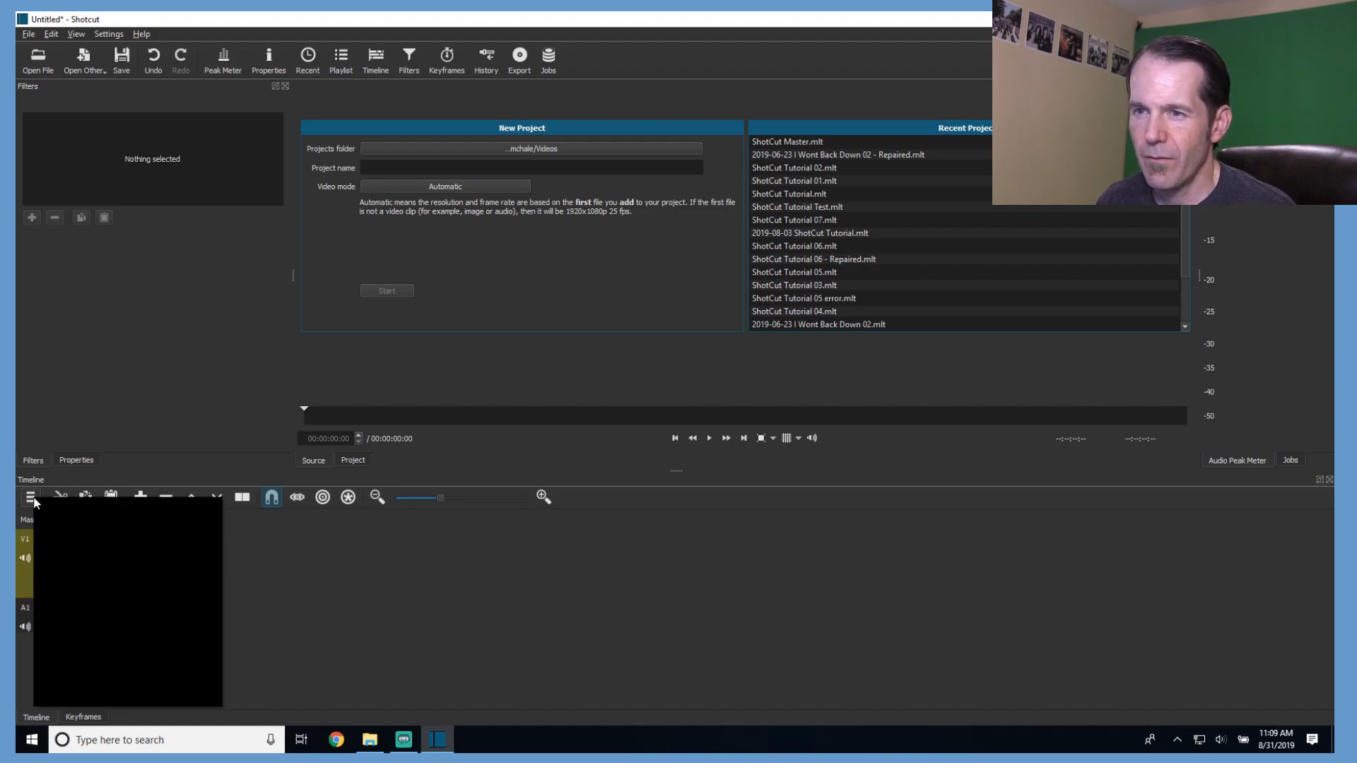
pyautogui.click(67, 524)
pyautogui.click(32, 498)
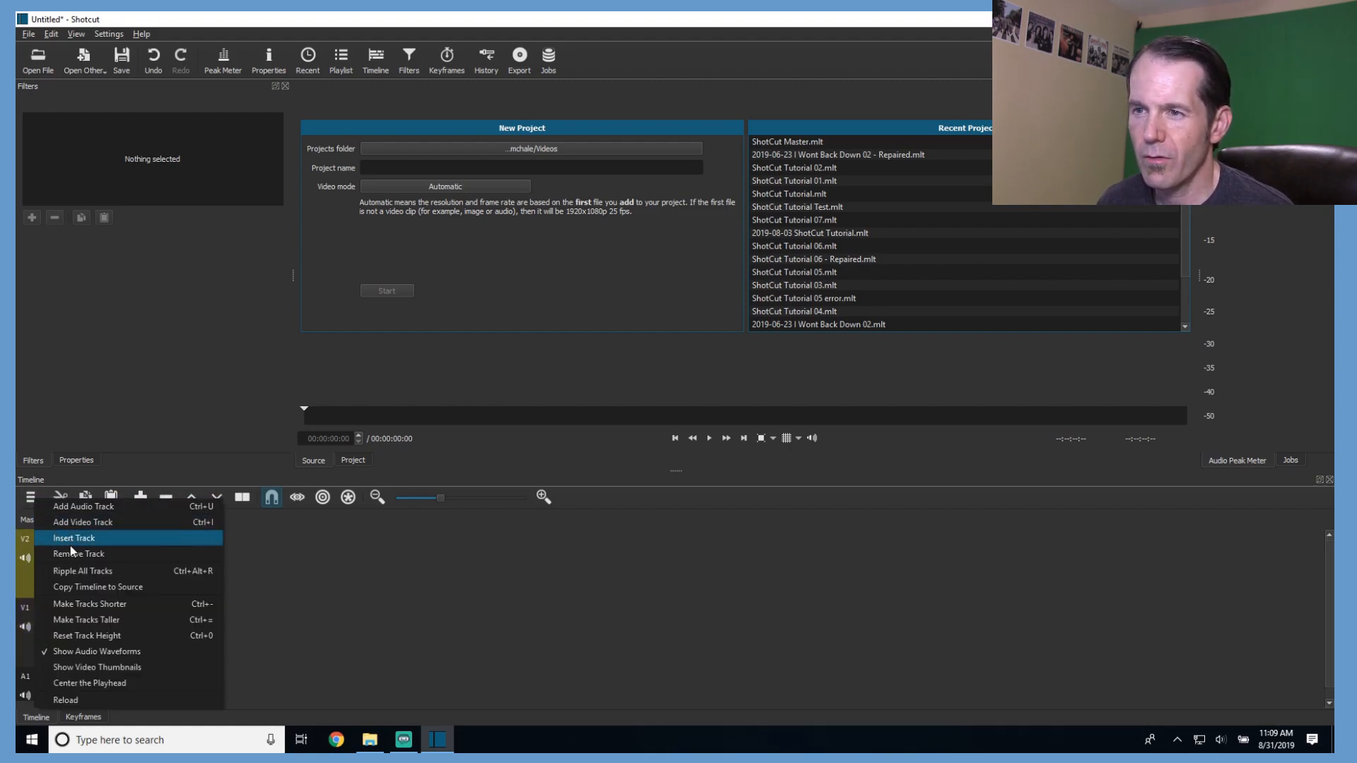
pyautogui.click(108, 610)
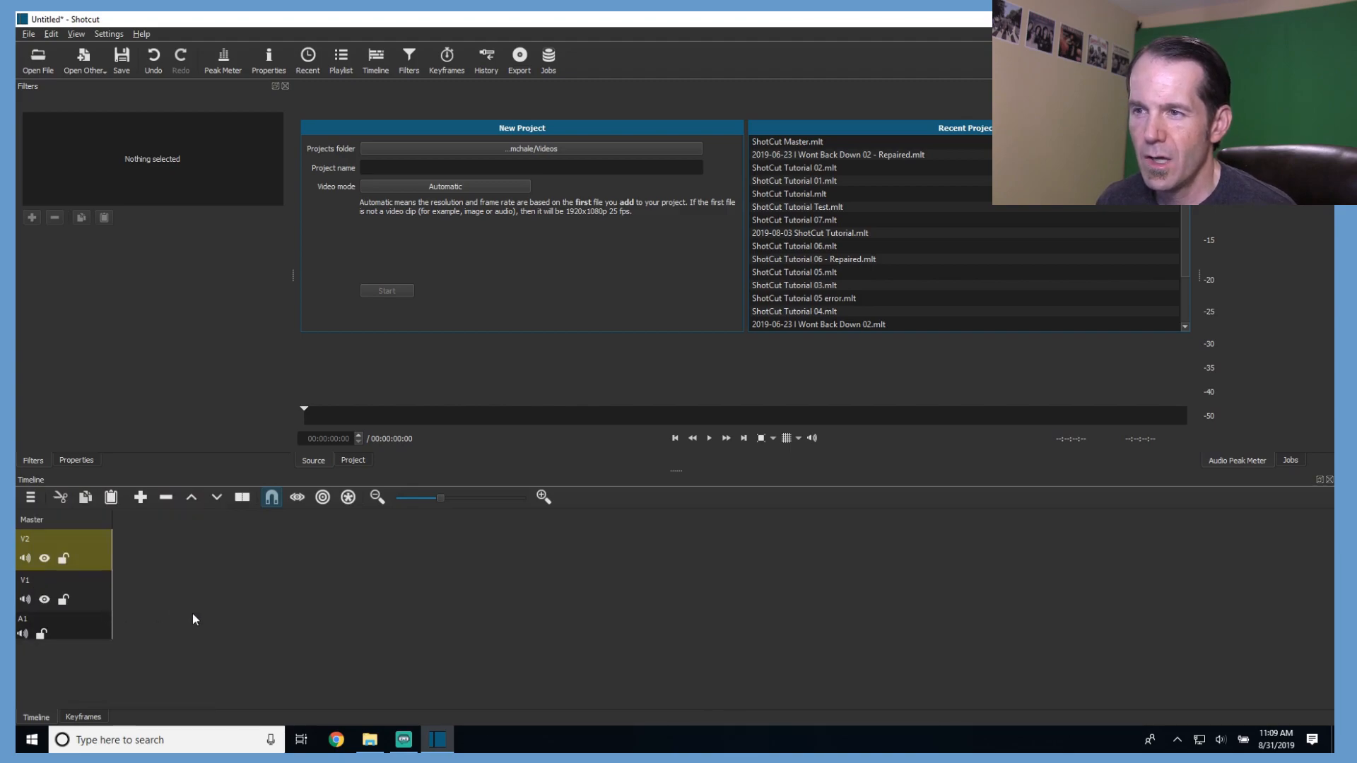
# Rename audio track A1 as "Audio - Click Track".
pyautogui.doubleClick(44, 619)
pyautogui.write('Aud')
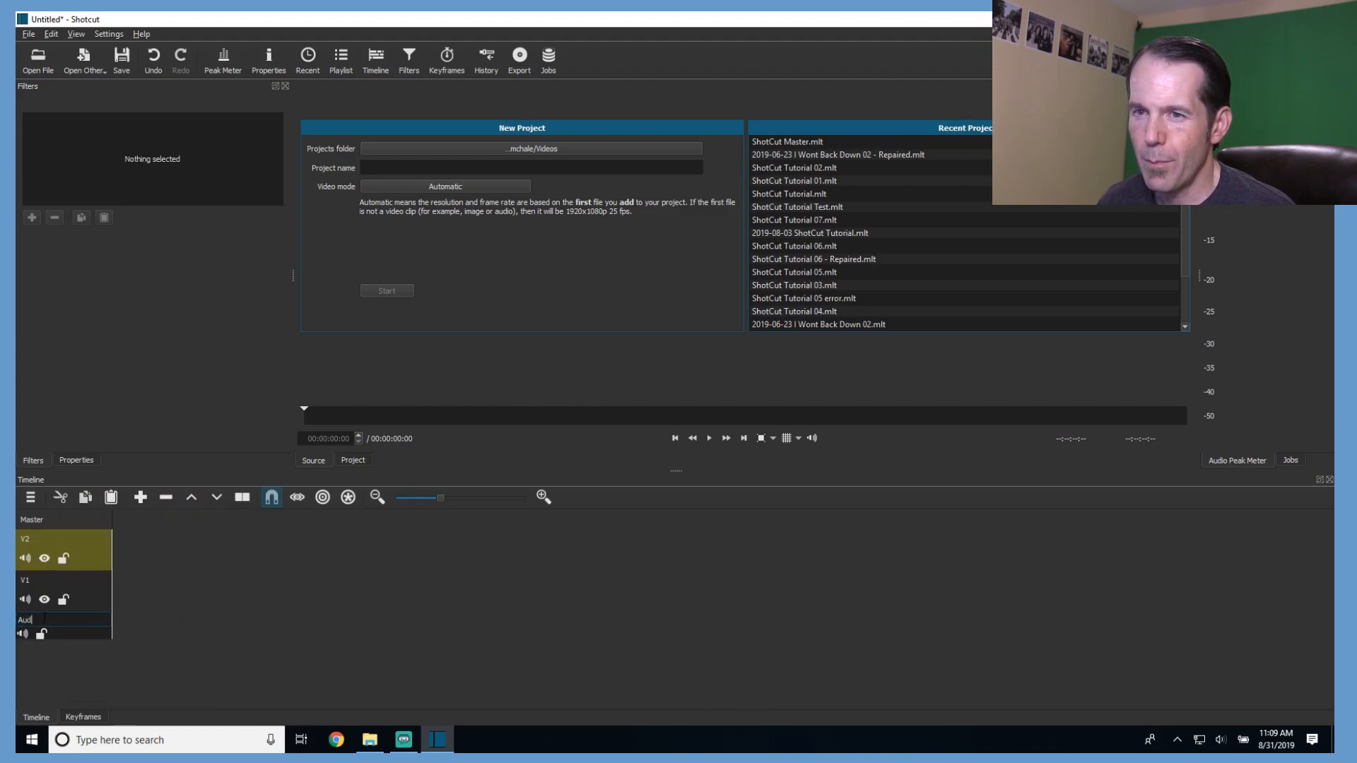
pyautogui.write('io - Click Track')
pyautogui.press('Return')
# Rename video track V1 as "Video - Wall Picture" and V2 as "Video - Drums".
pyautogui.doubleClick(41, 584)
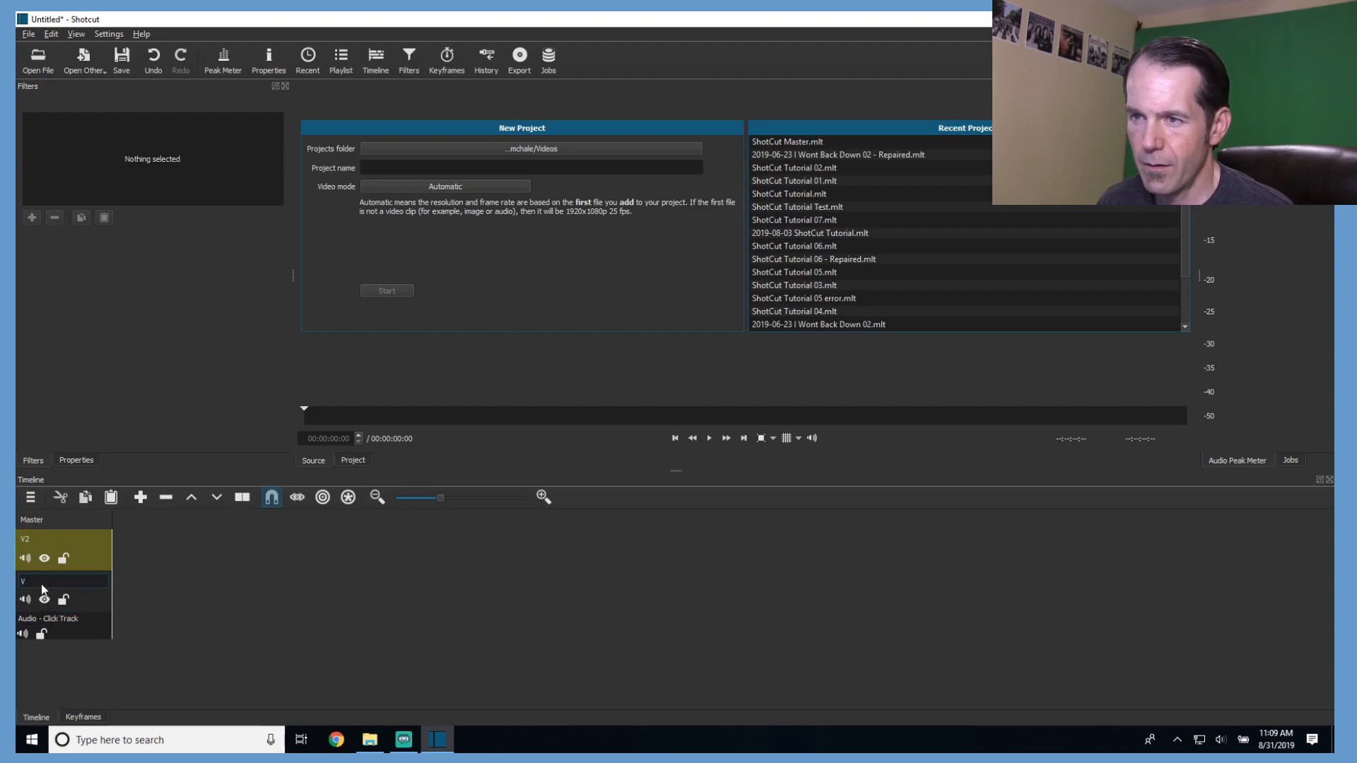
pyautogui.write('ideo - ')
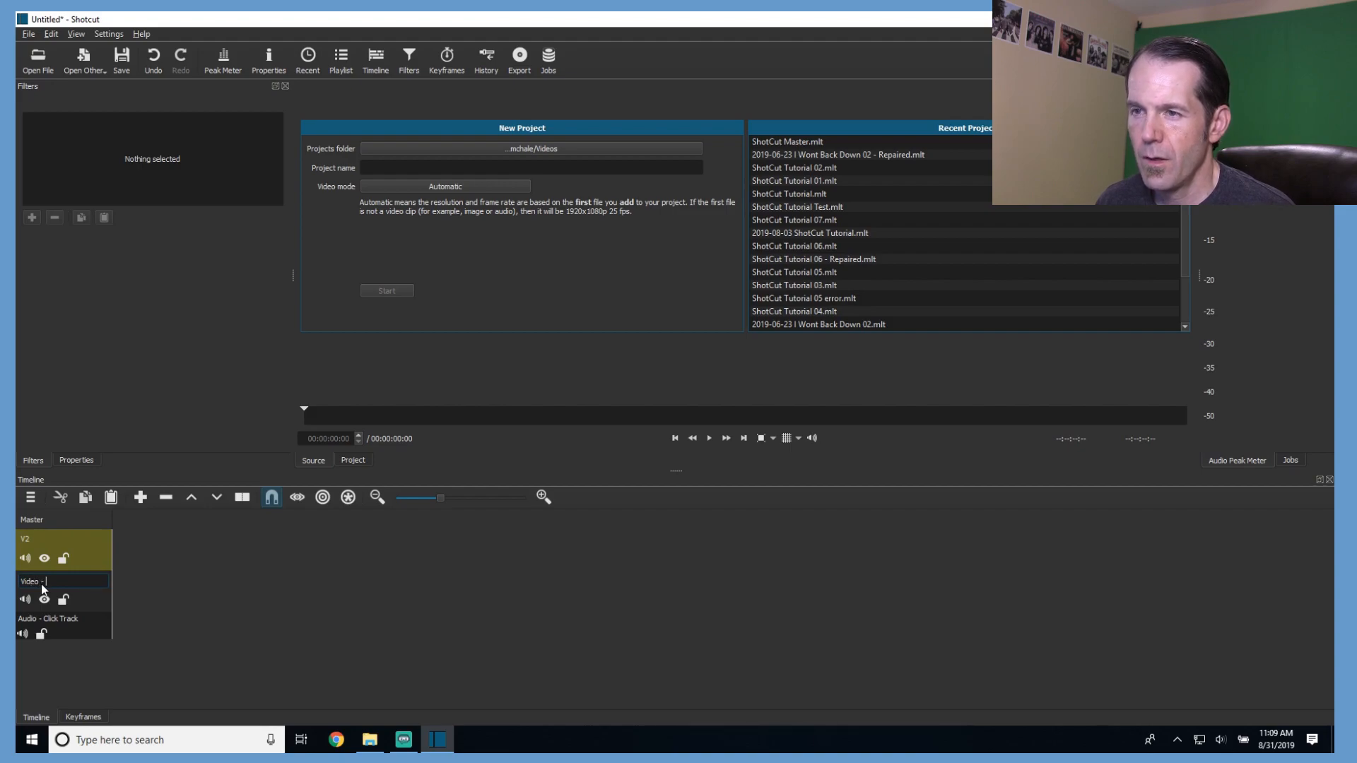
pyautogui.write('Wall Picture')
pyautogui.press('Return')
pyautogui.doubleClick(50, 540)
pyautogui.write('Video - Drums')
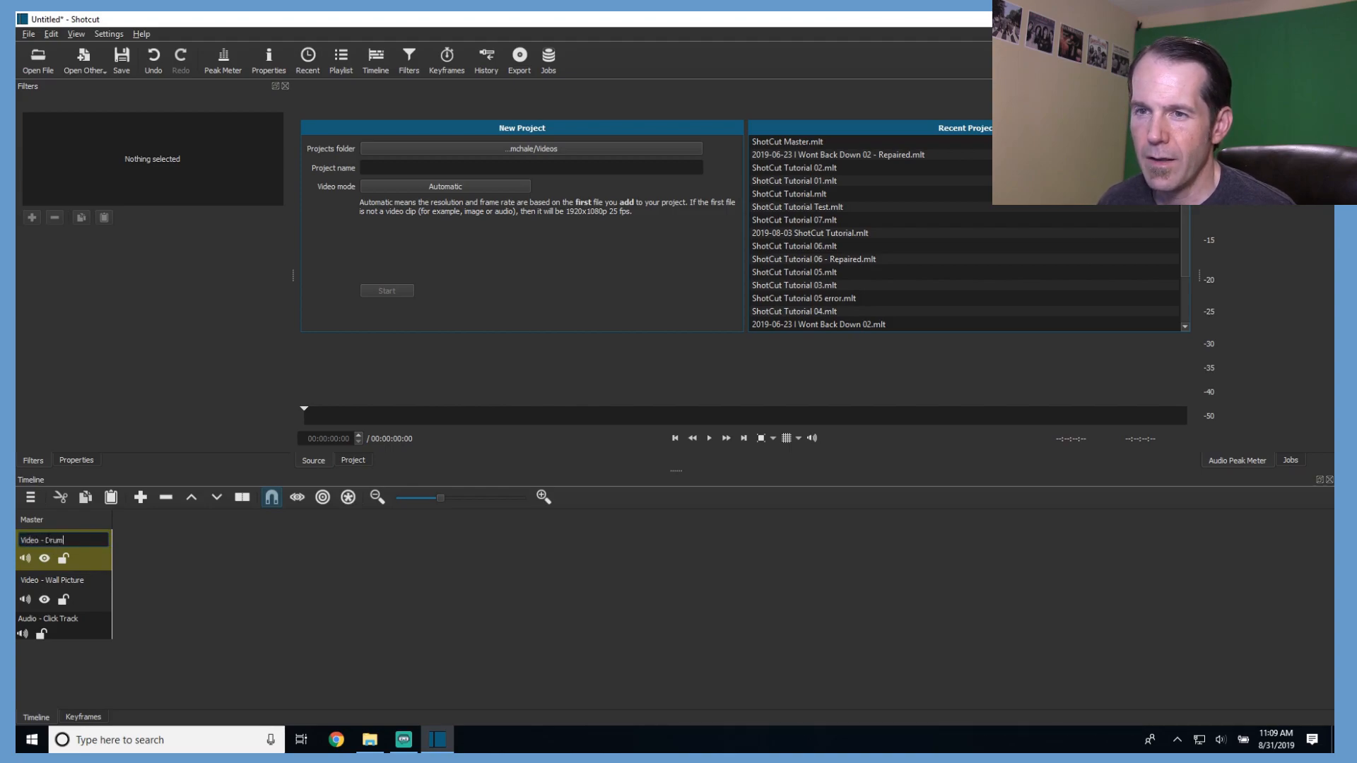
pyautogui.press('Return')
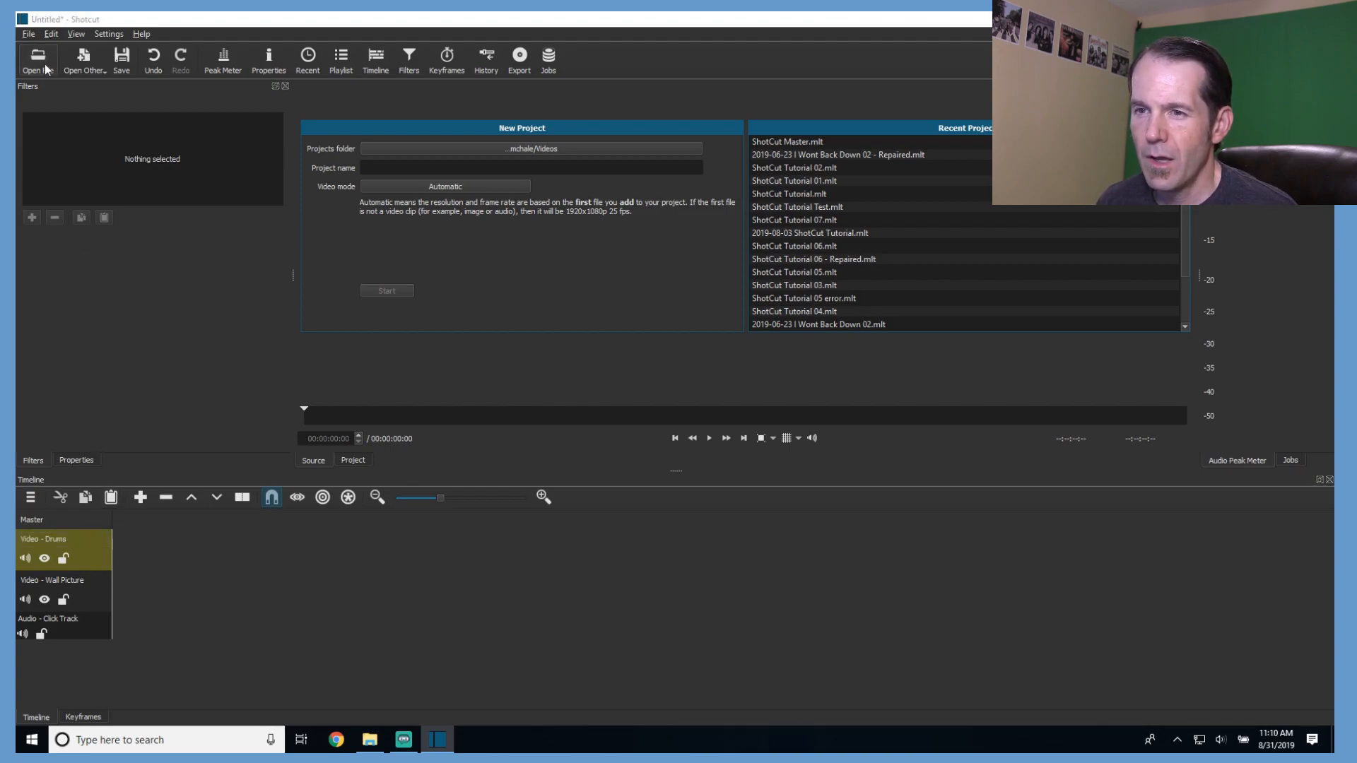
# Open click track 01.mp3, pause its playback and append it to the Audio - Click Track track.
pyautogui.click(45, 64)
pyautogui.doubleClick(509, 199)
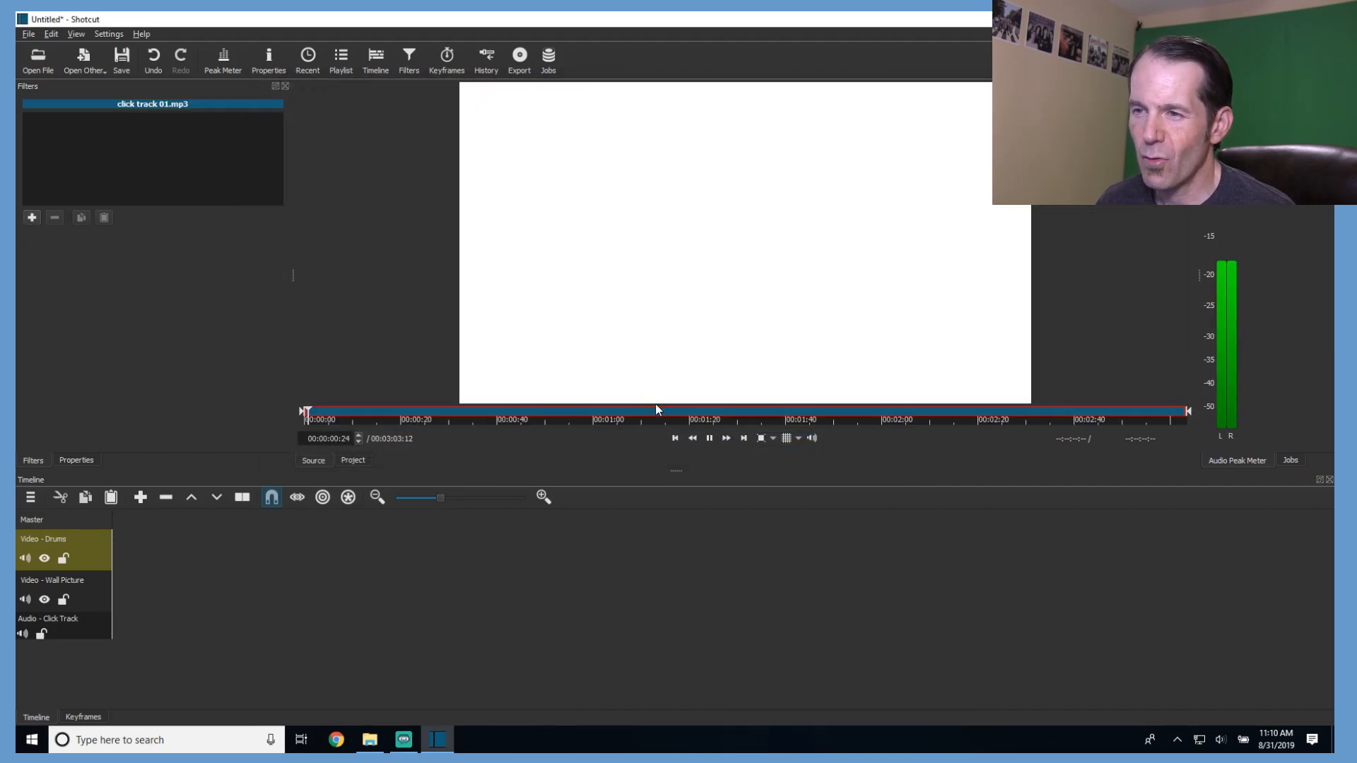
pyautogui.click(710, 438)
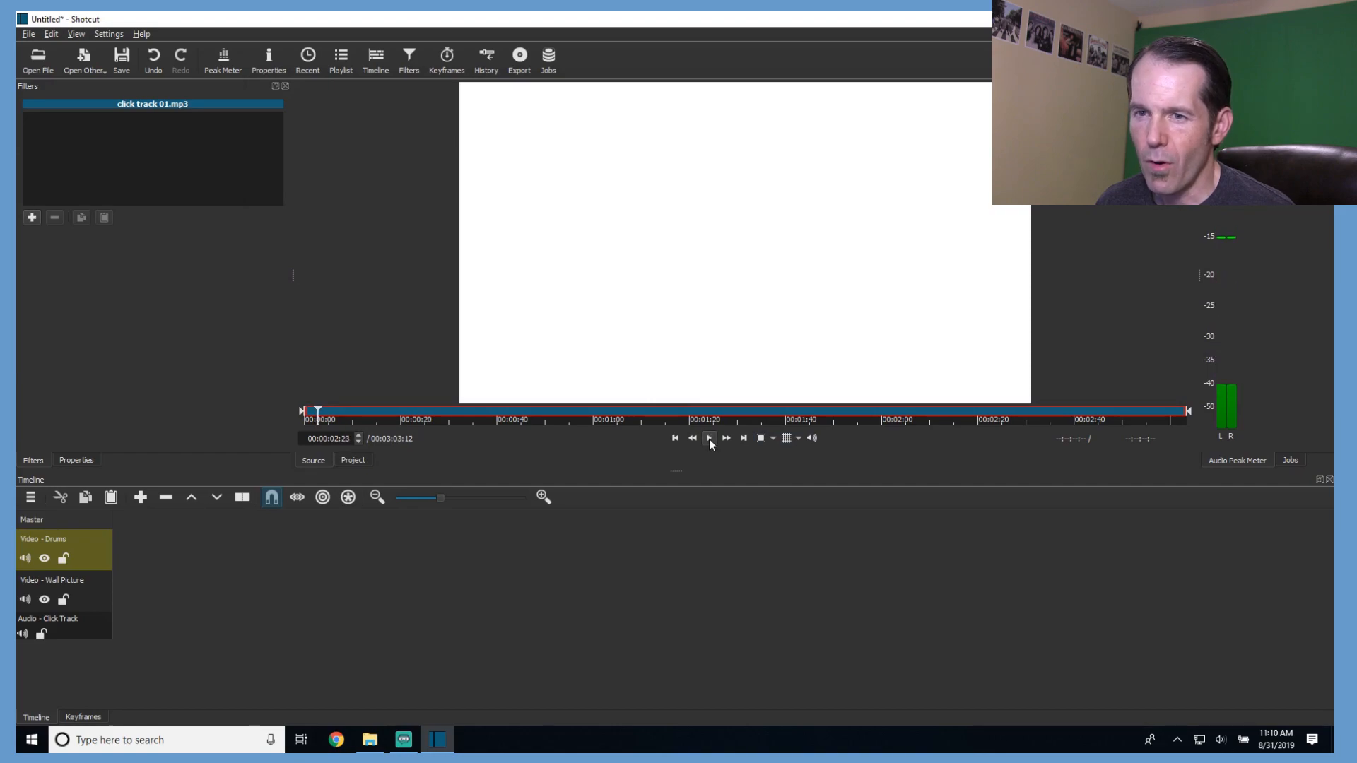
pyautogui.moveTo(540, 355); pyautogui.dragTo(485, 381)
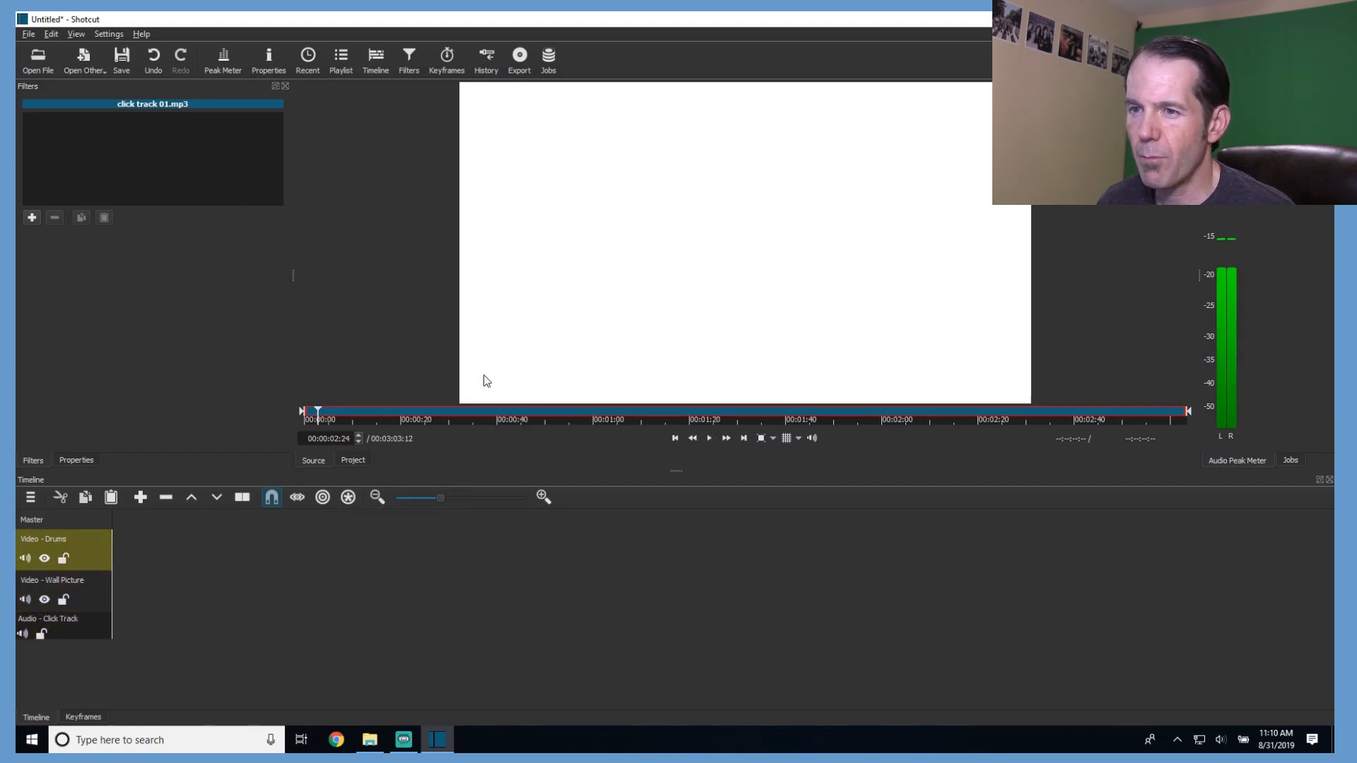
pyautogui.click(77, 633)
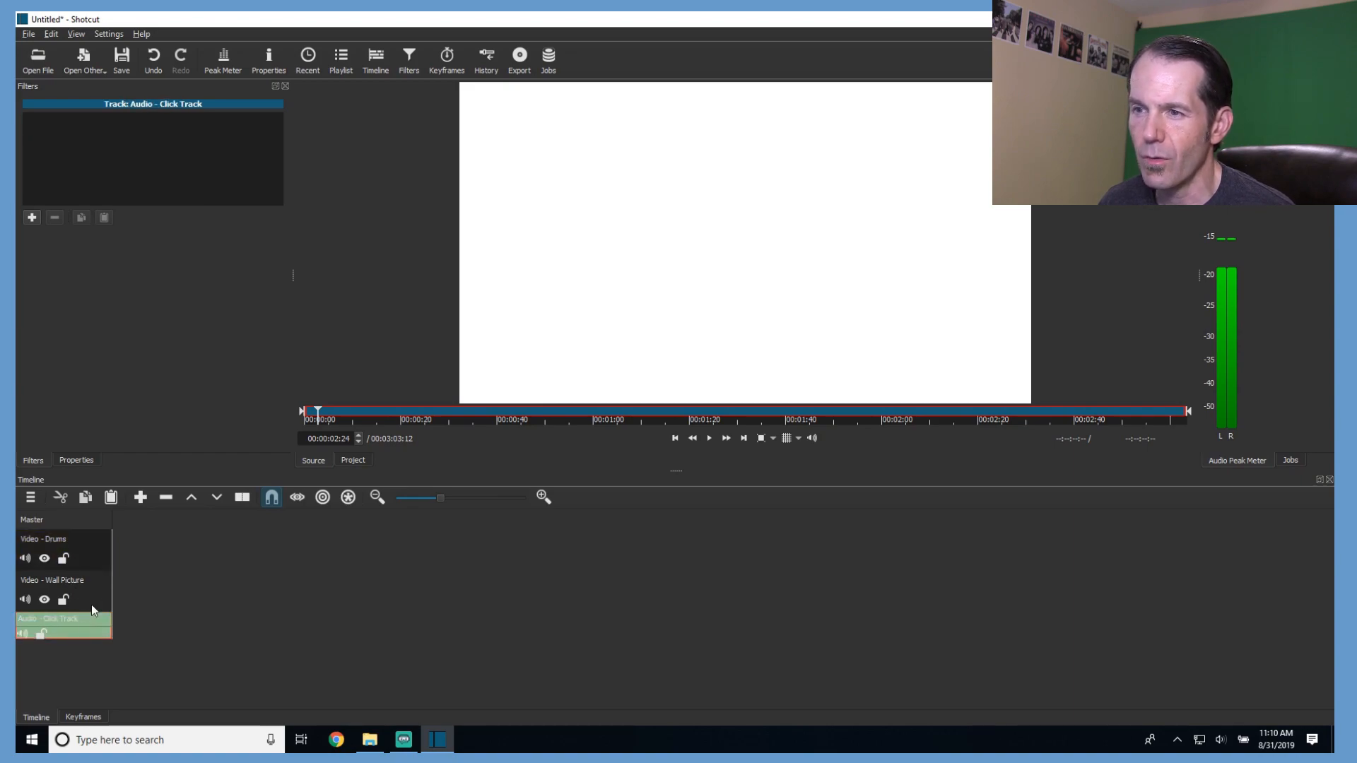
pyautogui.click(141, 497)
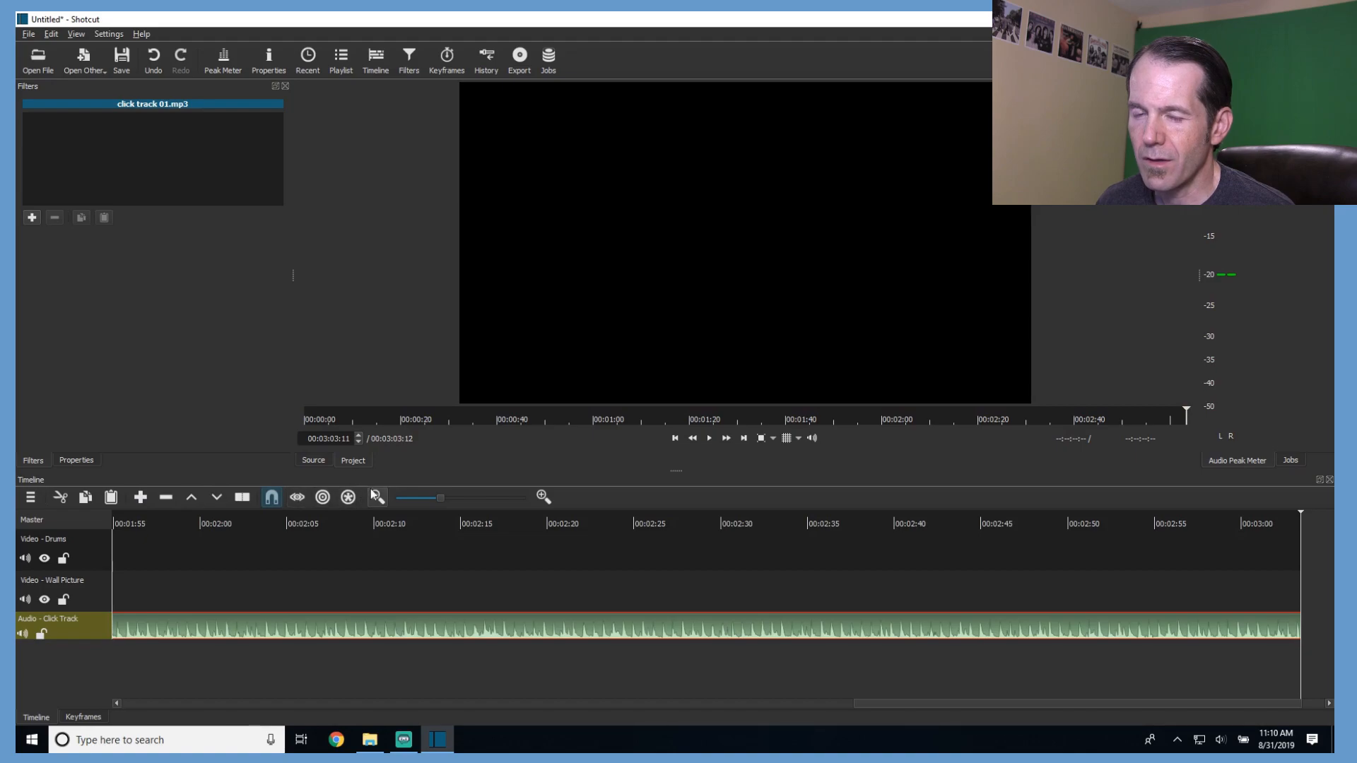
pyautogui.click(376, 497)
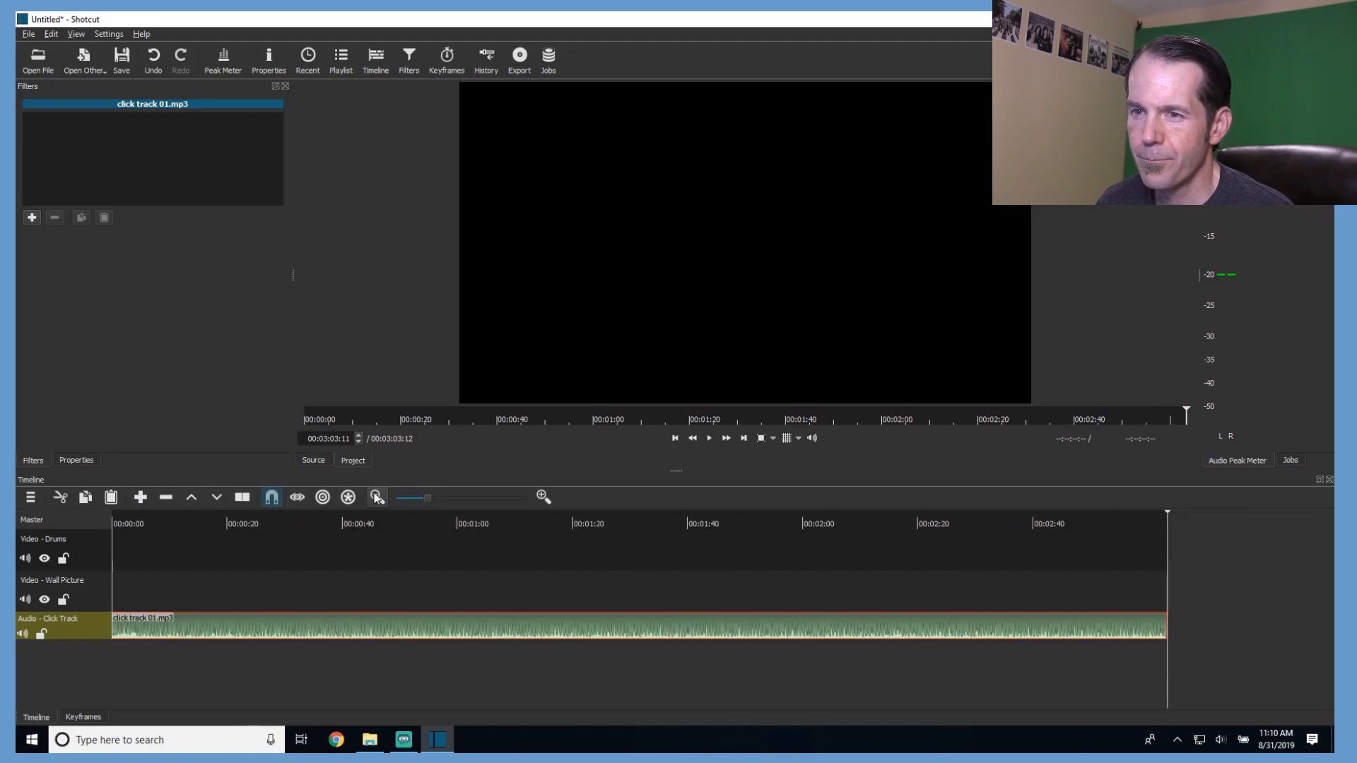
pyautogui.click(376, 497)
# Append the SC00 (wall).JPG image to the Video - Wall Picture track and extend it to the end of the click track.
pyautogui.click(38, 60)
pyautogui.doubleClick(503, 184)
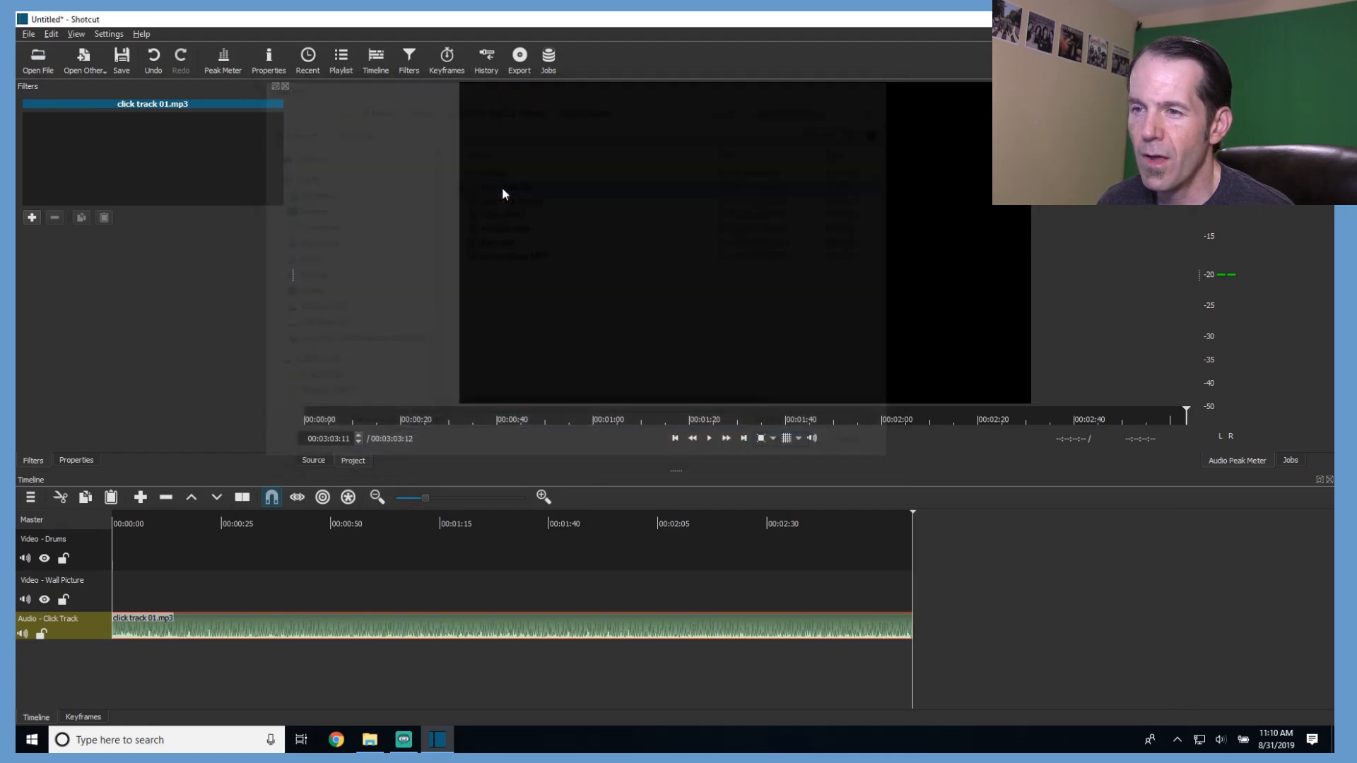
pyautogui.click(99, 593)
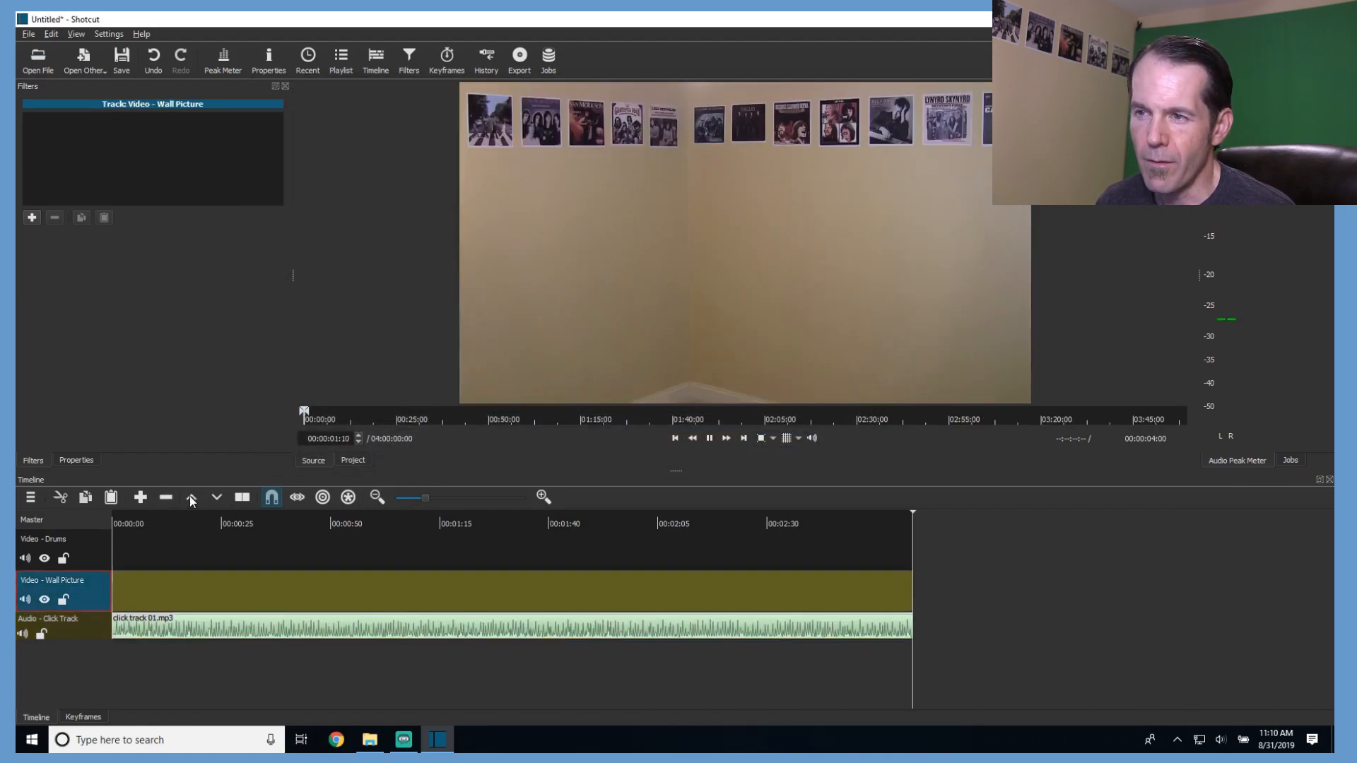
pyautogui.click(141, 498)
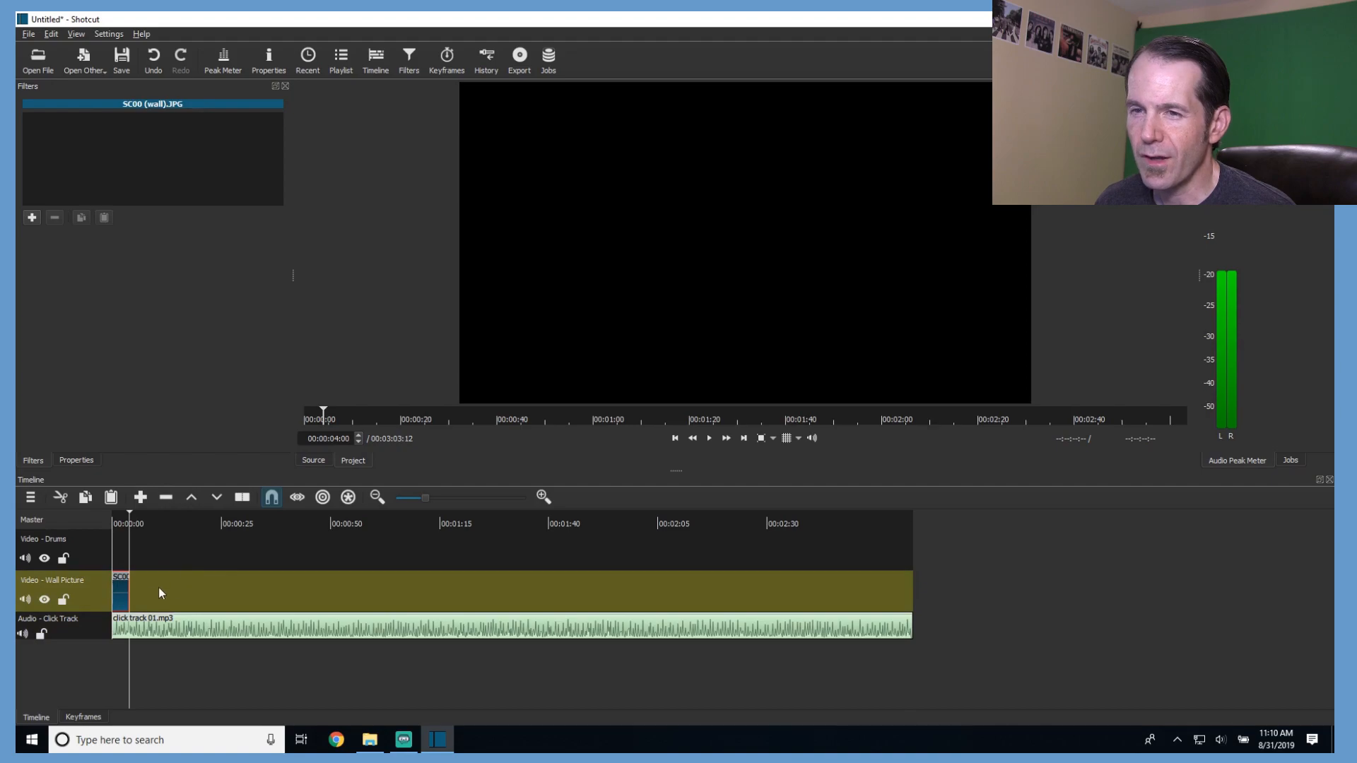
pyautogui.moveTo(124, 590); pyautogui.dragTo(925, 580)
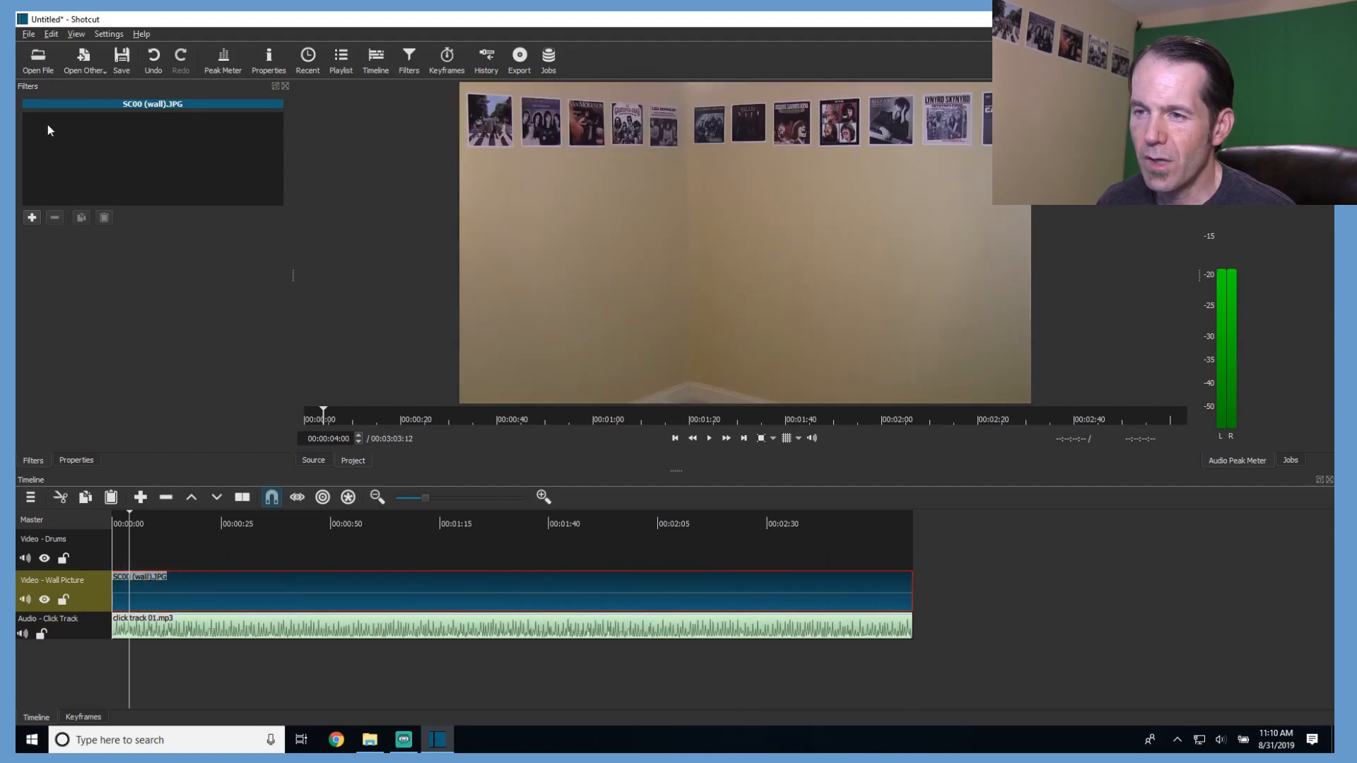
# Open Drums.MP4 and append it to the Video - Drums track.
pyautogui.click(44, 68)
pyautogui.click(476, 215)
pyautogui.doubleClick(475, 215)
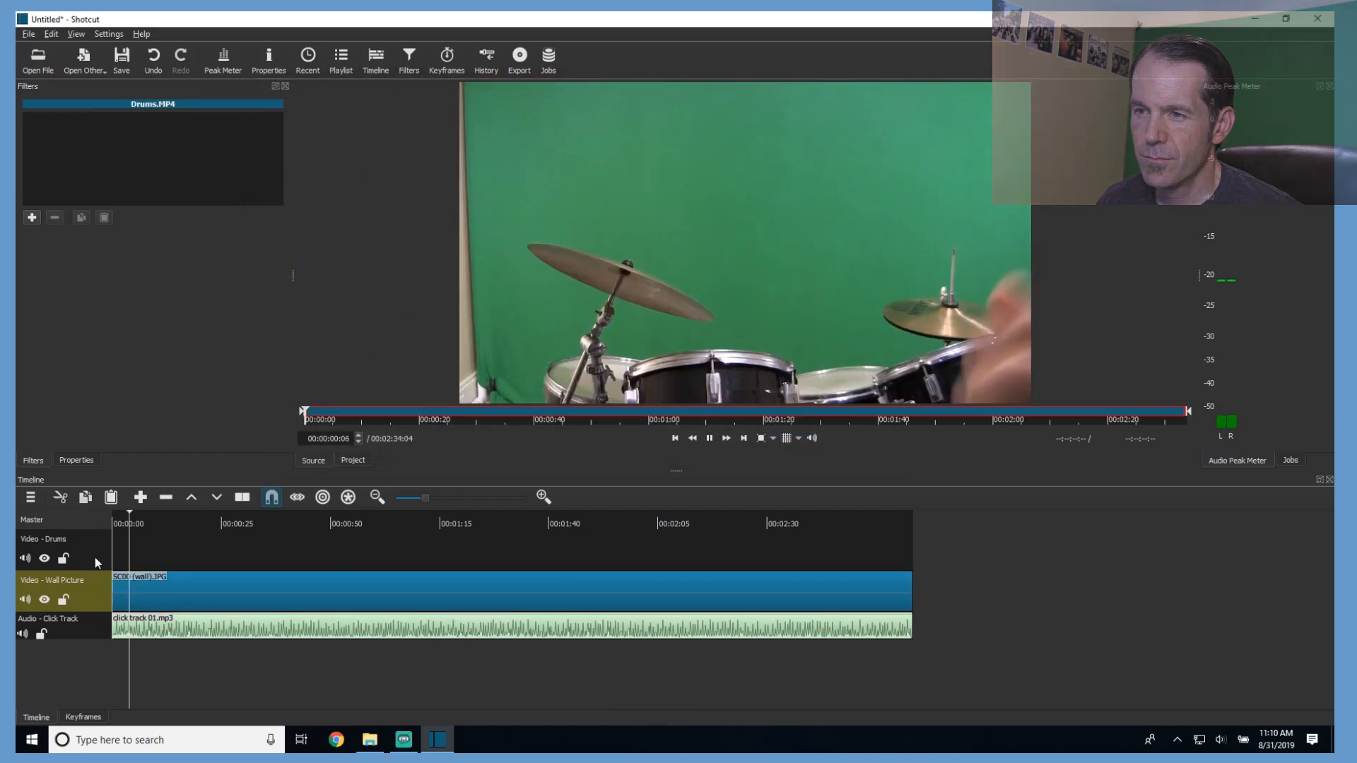
pyautogui.click(94, 558)
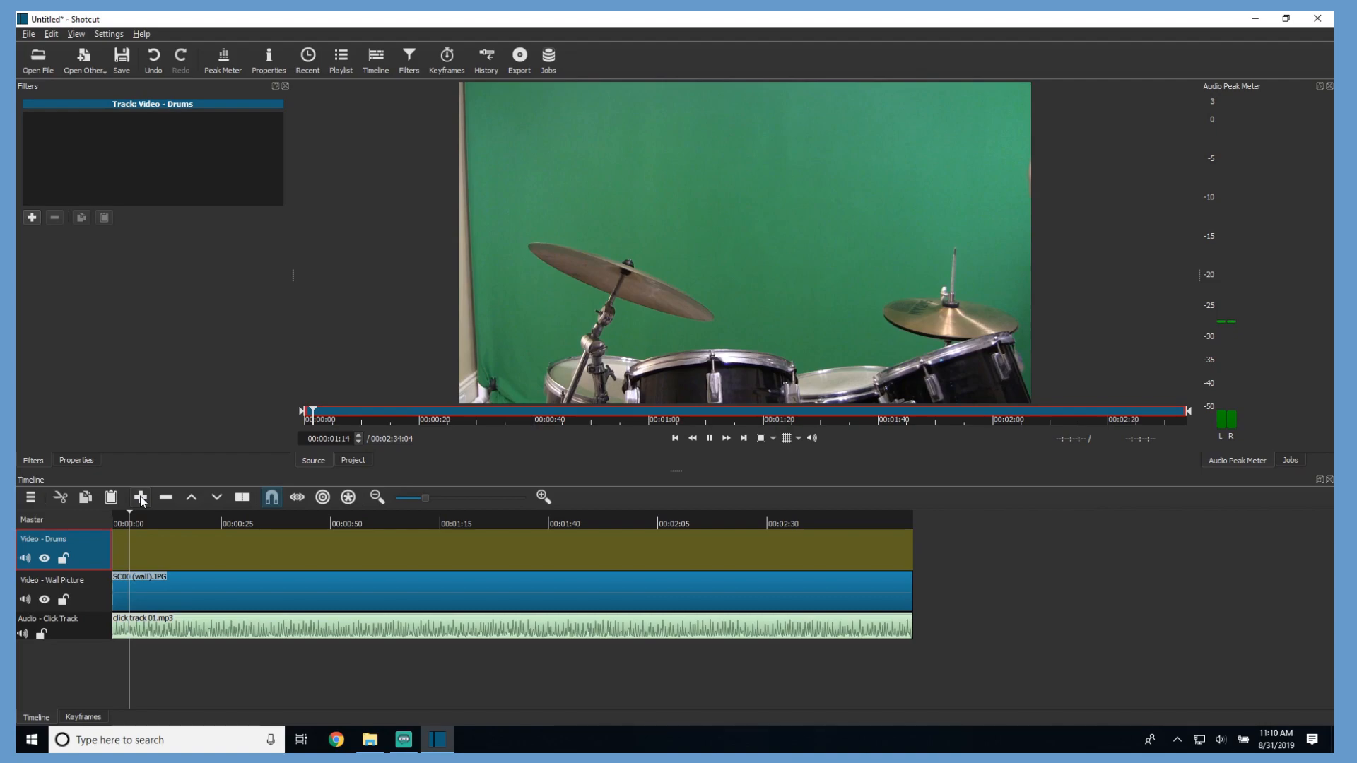
pyautogui.click(141, 498)
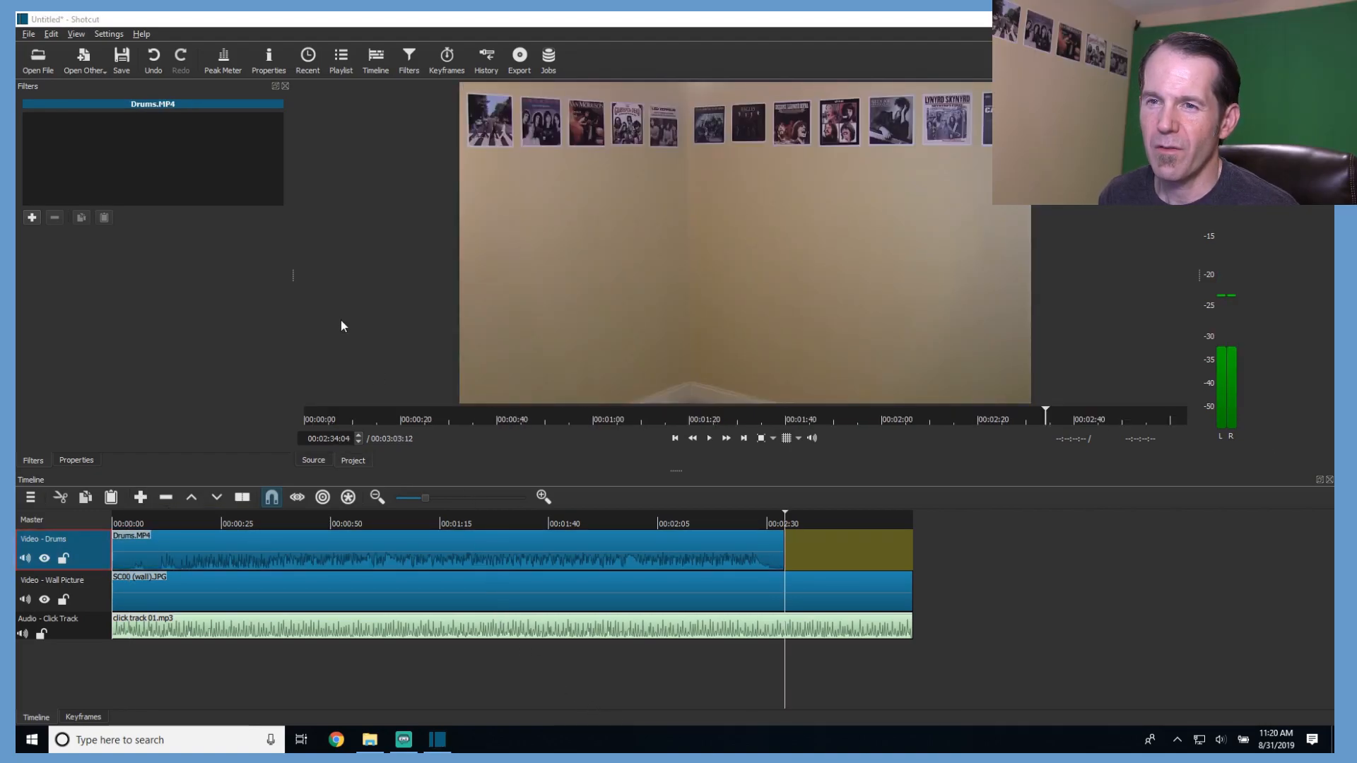
# View the Drums.MP4 source clip in the preview and return to the project view.
pyautogui.click(28, 36)
pyautogui.click(28, 35)
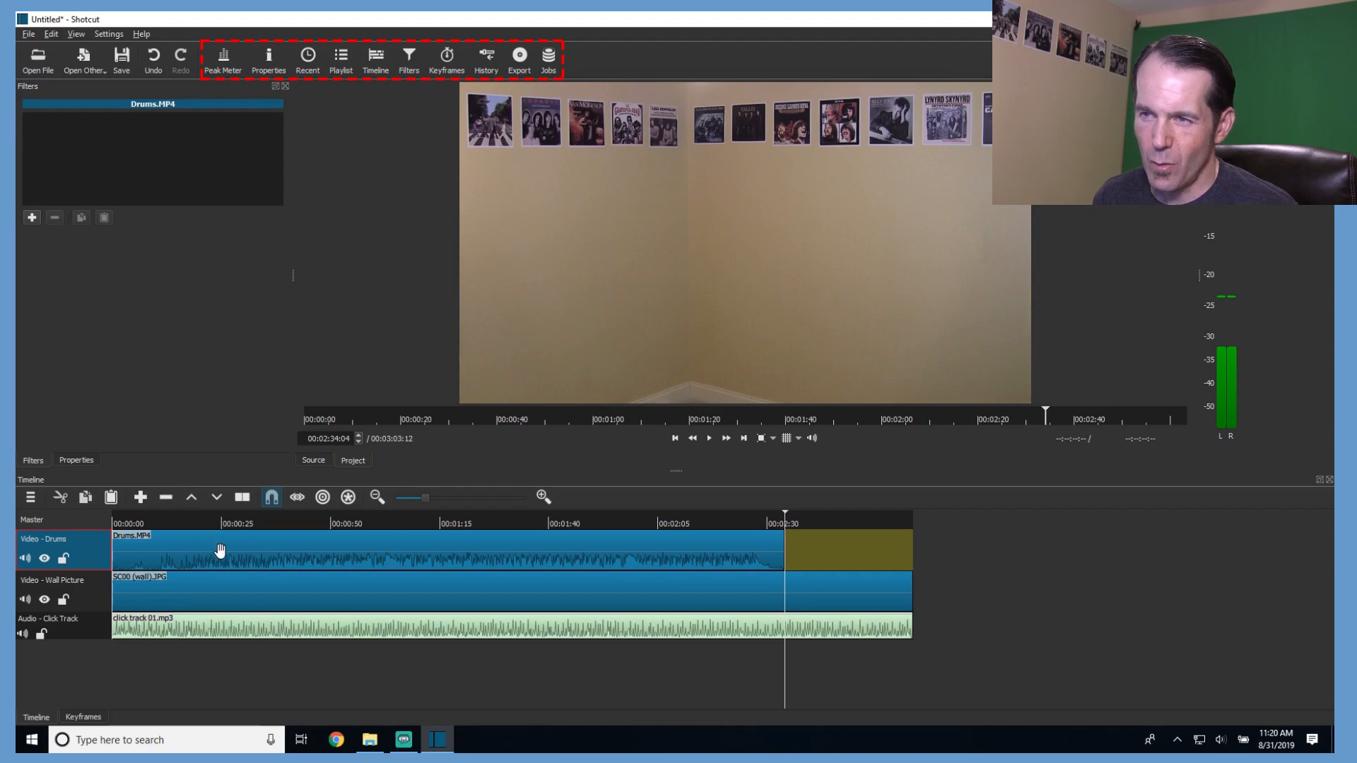
pyautogui.click(317, 460)
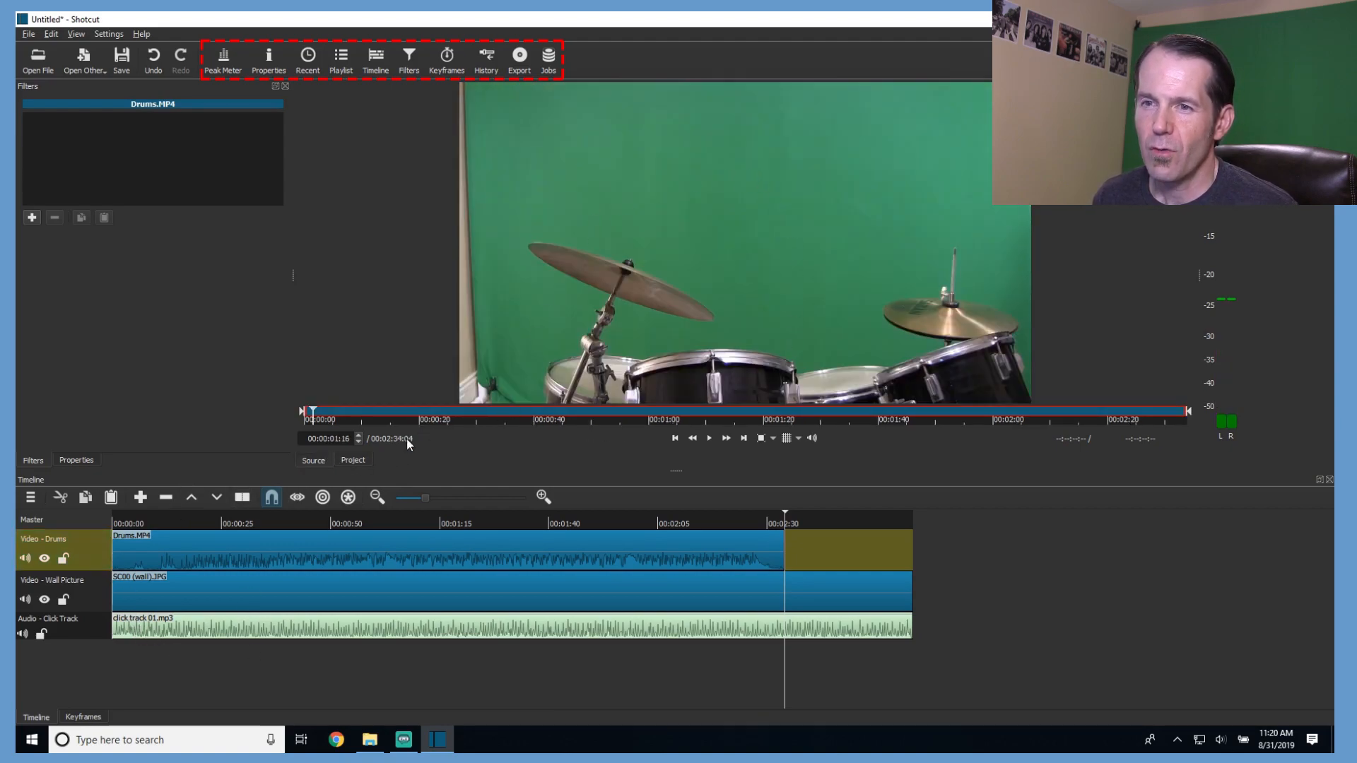
pyautogui.click(358, 461)
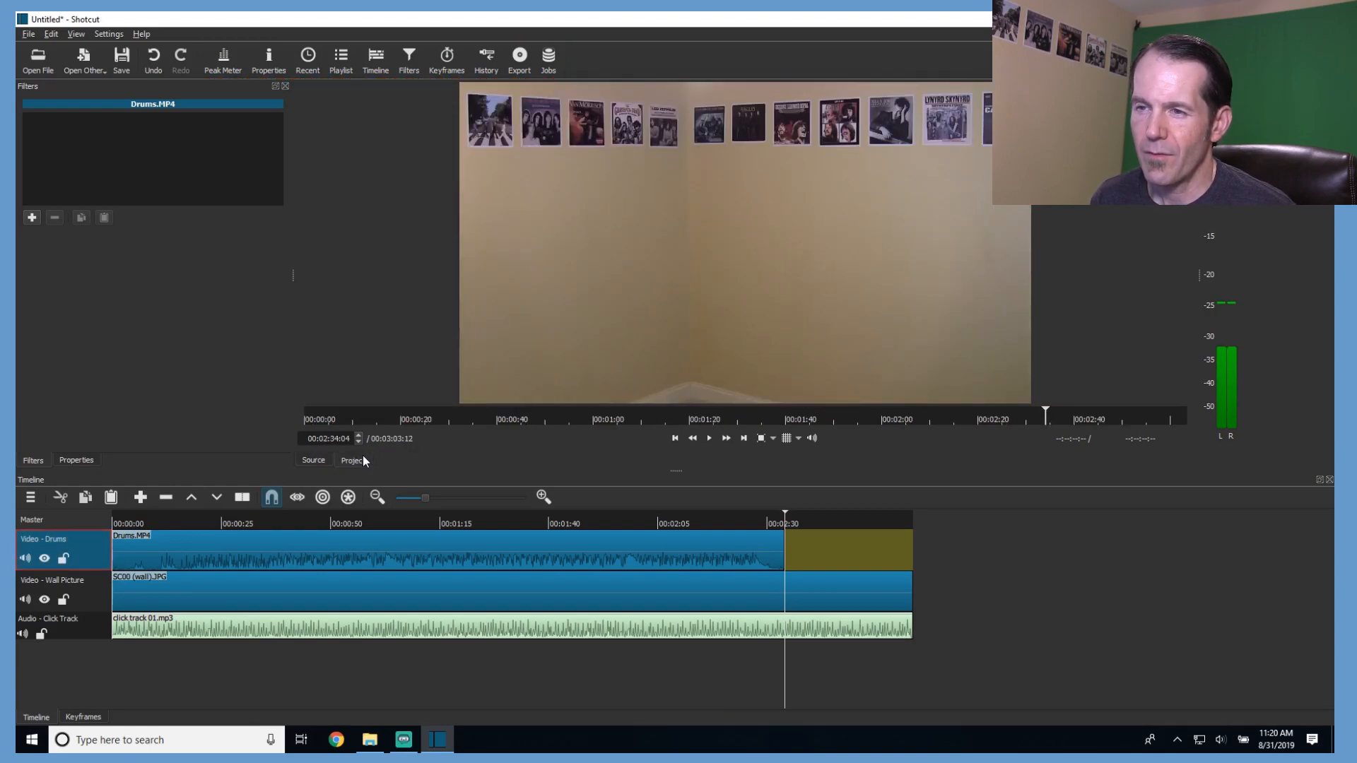
# Close and reopen the Filters panel, and float it before docking it back beside Properties.
pyautogui.click(285, 86)
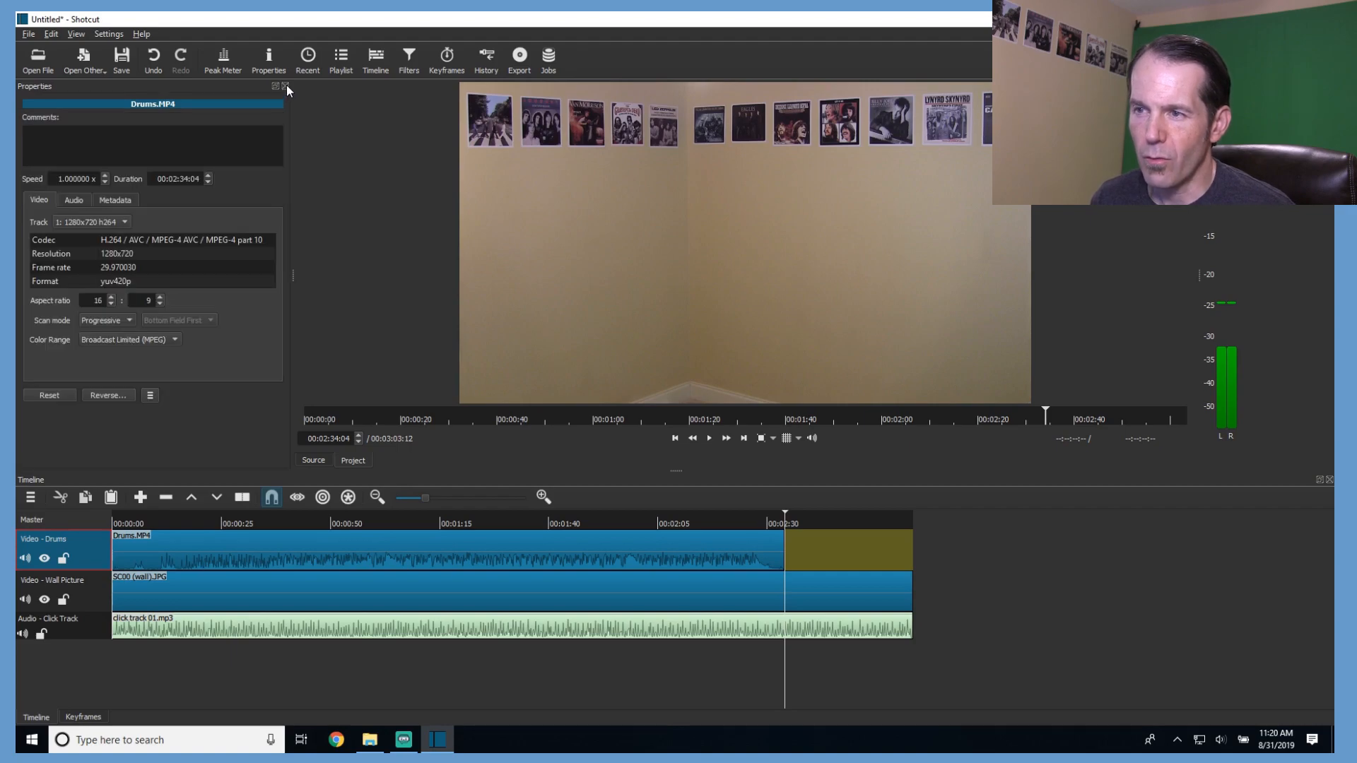
pyautogui.click(414, 56)
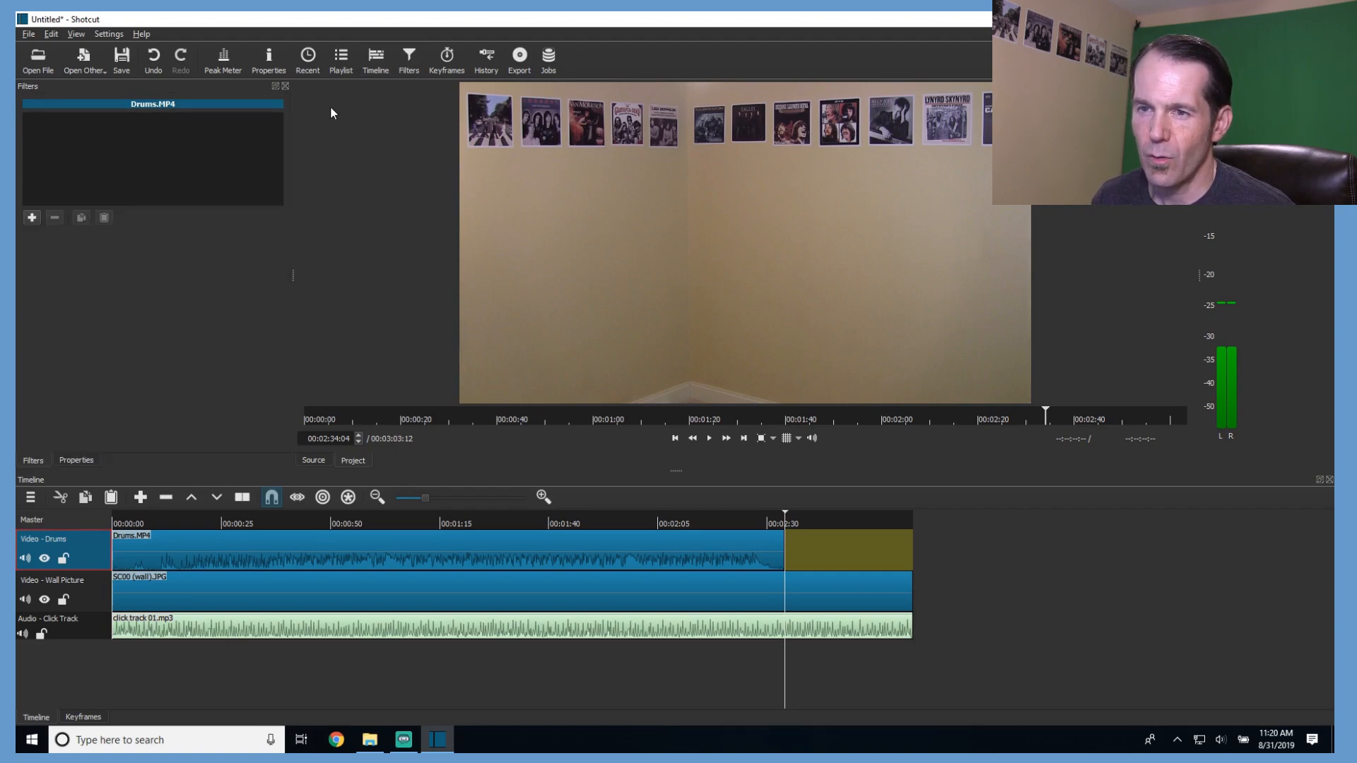
pyautogui.click(274, 86)
pyautogui.moveTo(184, 72); pyautogui.dragTo(81, 454)
# Examine the properties of the Drums.MP4 clip on the Video - Drums track.
pyautogui.click(82, 460)
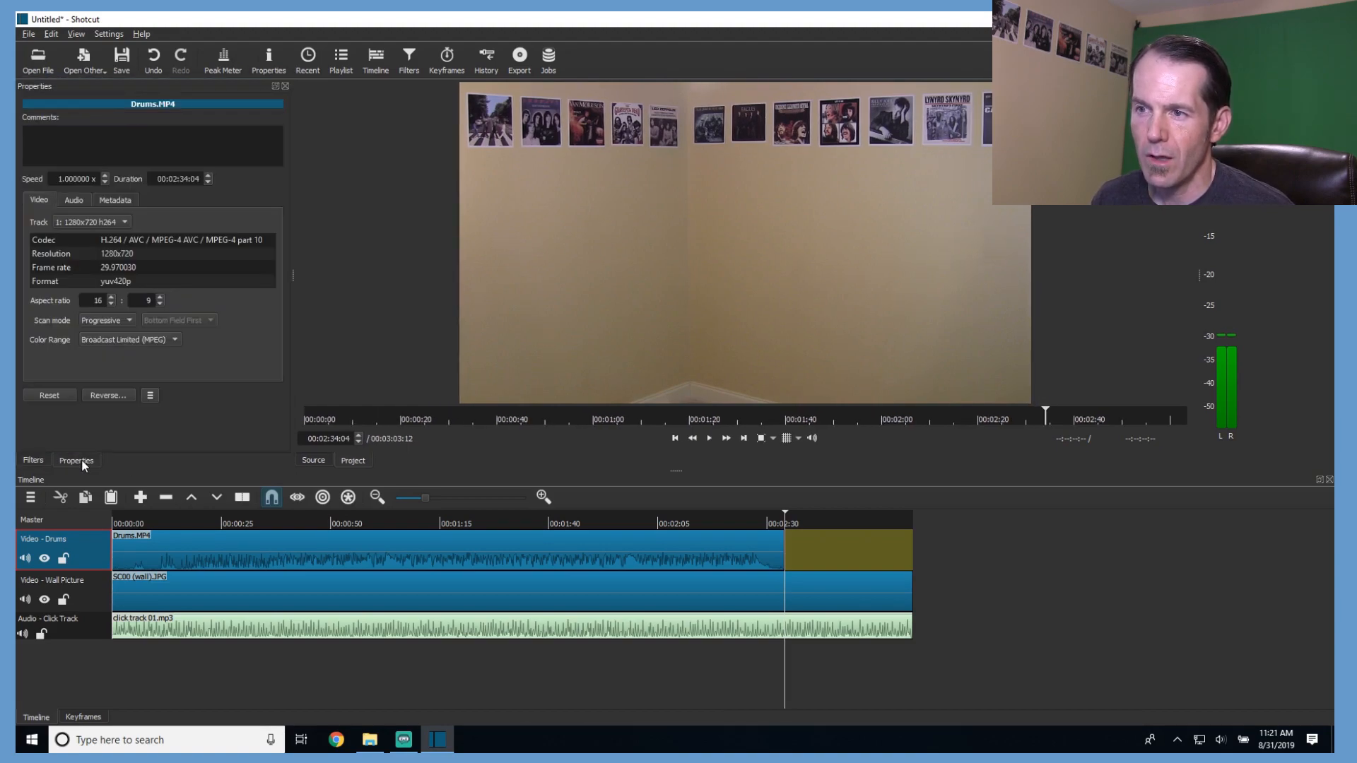
pyautogui.click(30, 460)
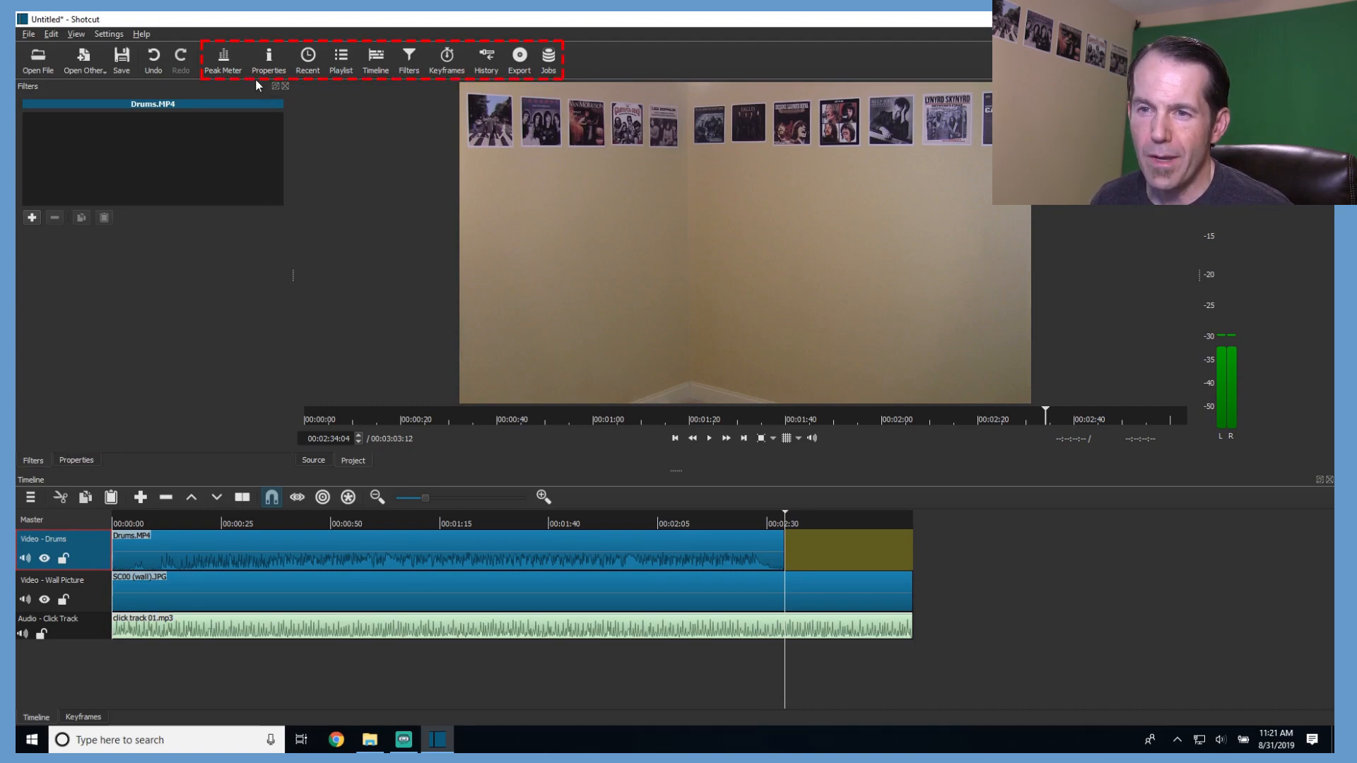
pyautogui.click(269, 62)
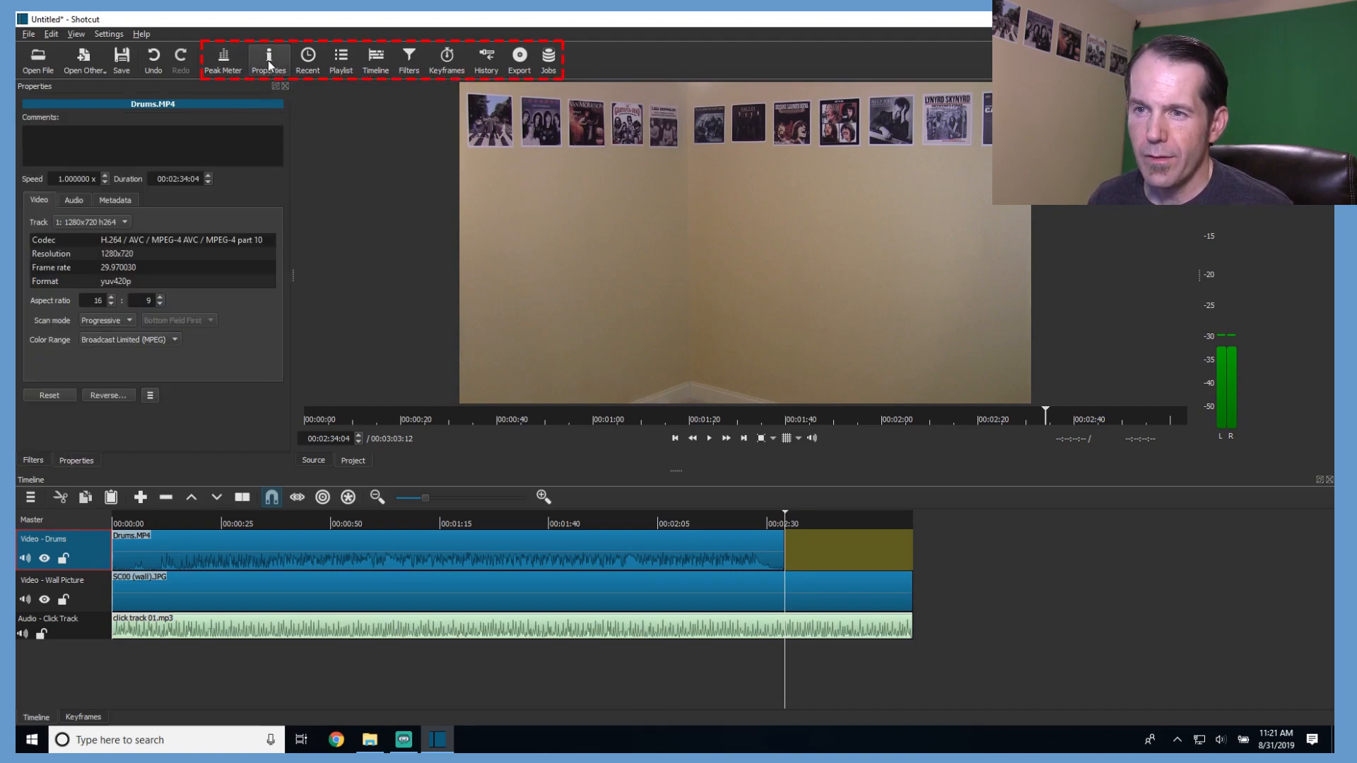
pyautogui.click(328, 549)
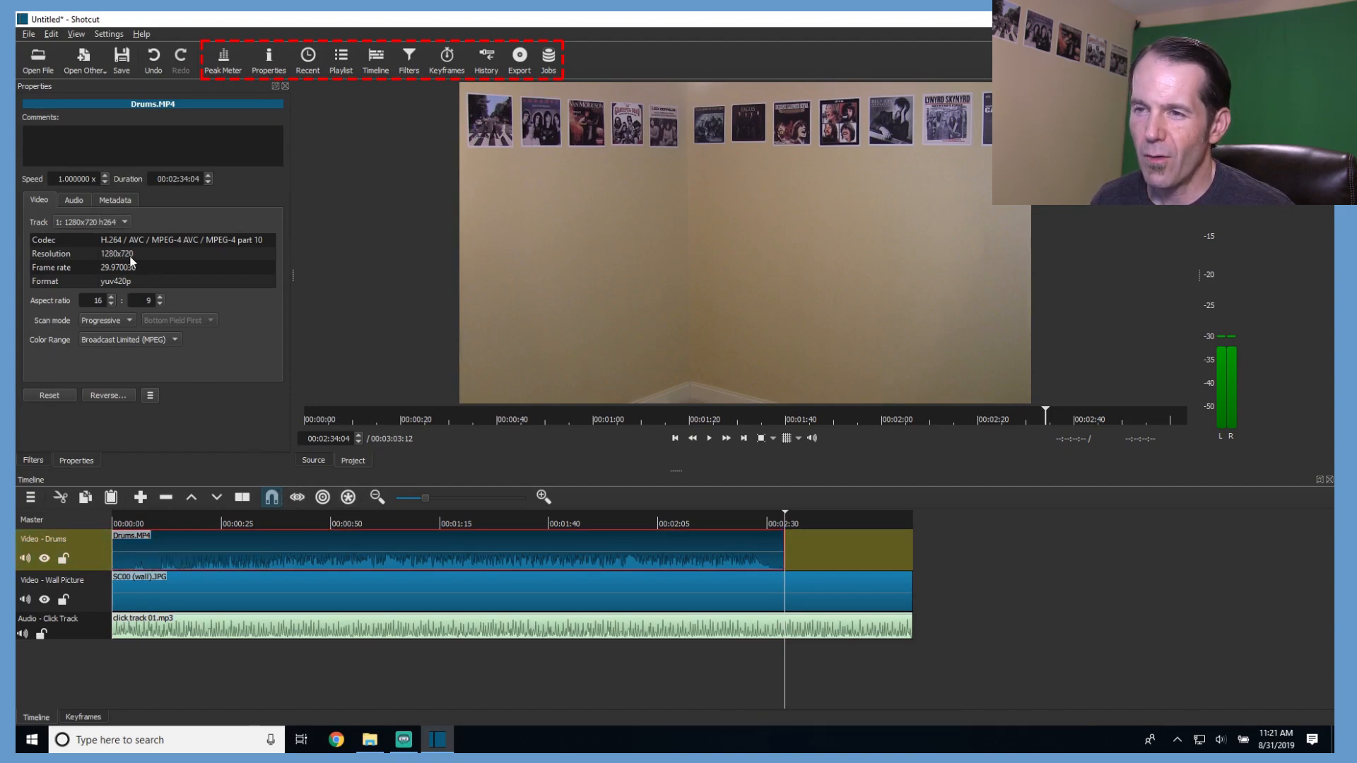
# View the playlist and the list of favorite filters available for the Drums.MP4 clip.
pyautogui.click(342, 64)
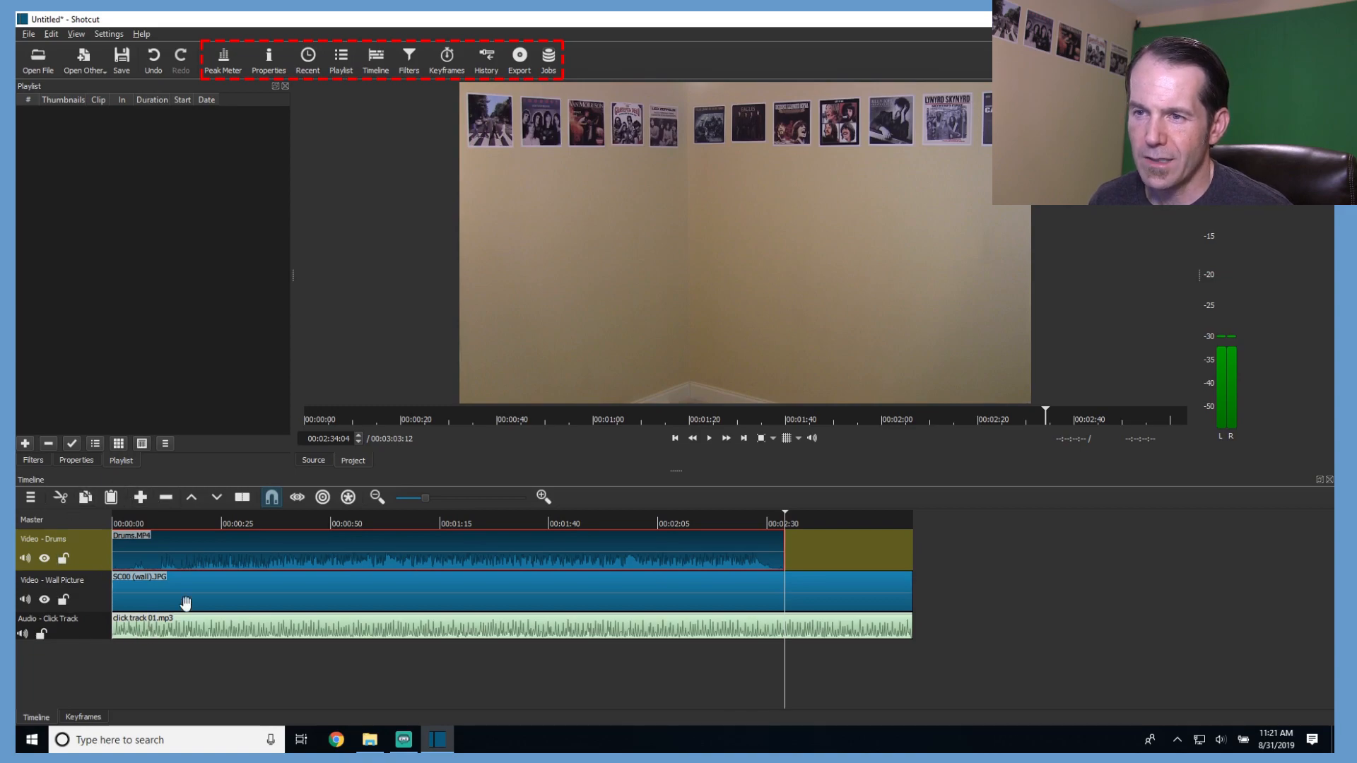
pyautogui.click(409, 58)
pyautogui.click(32, 217)
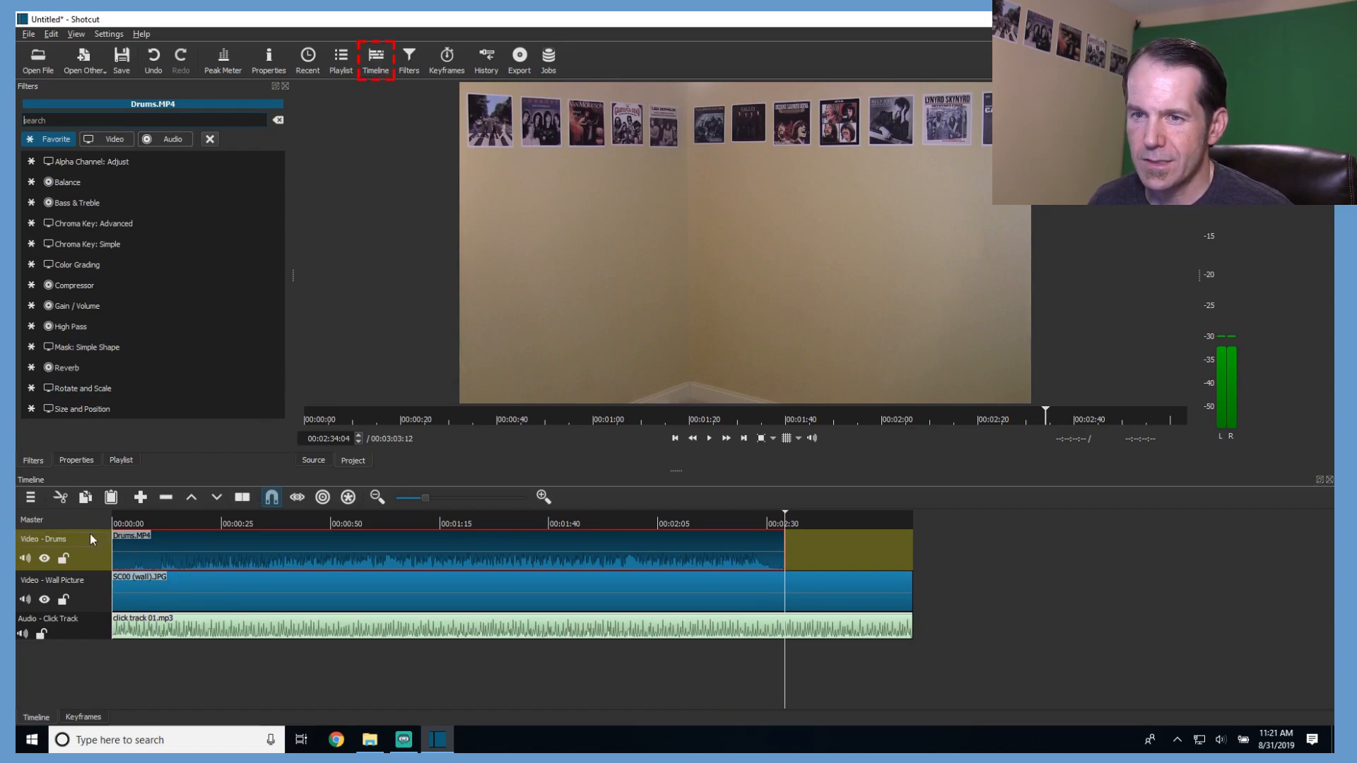
pyautogui.click(94, 122)
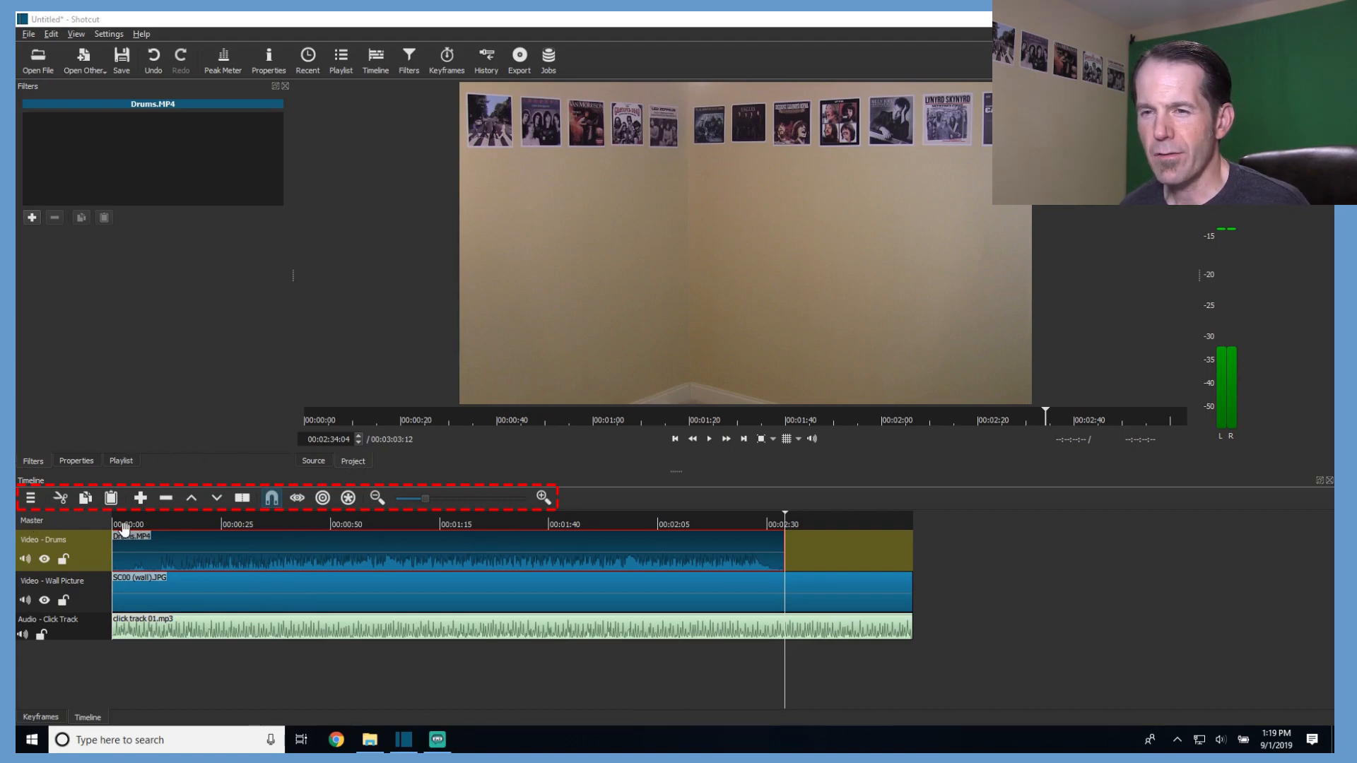
# Look through the timeline menu commands, and zoom the timeline in and out to check the tracks at different scales.
pyautogui.click(31, 501)
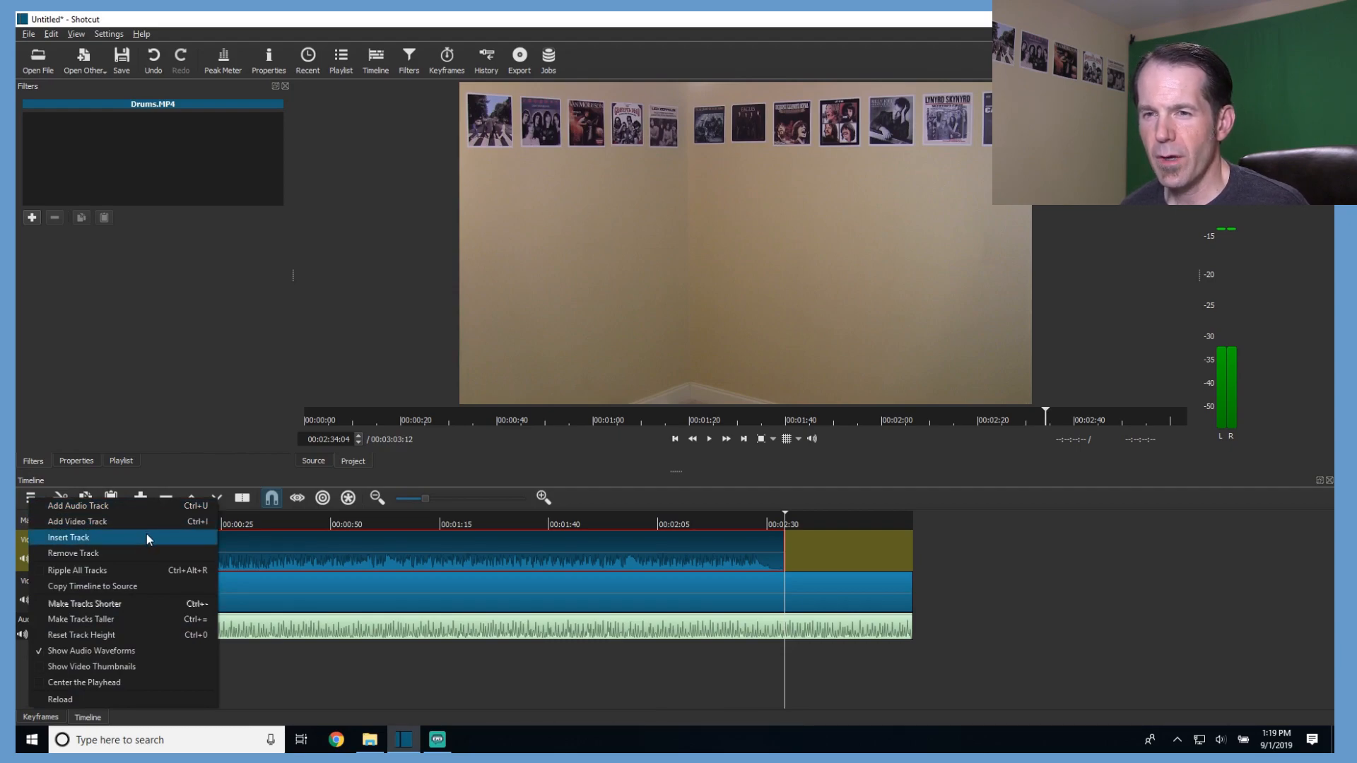
pyautogui.press('Escape')
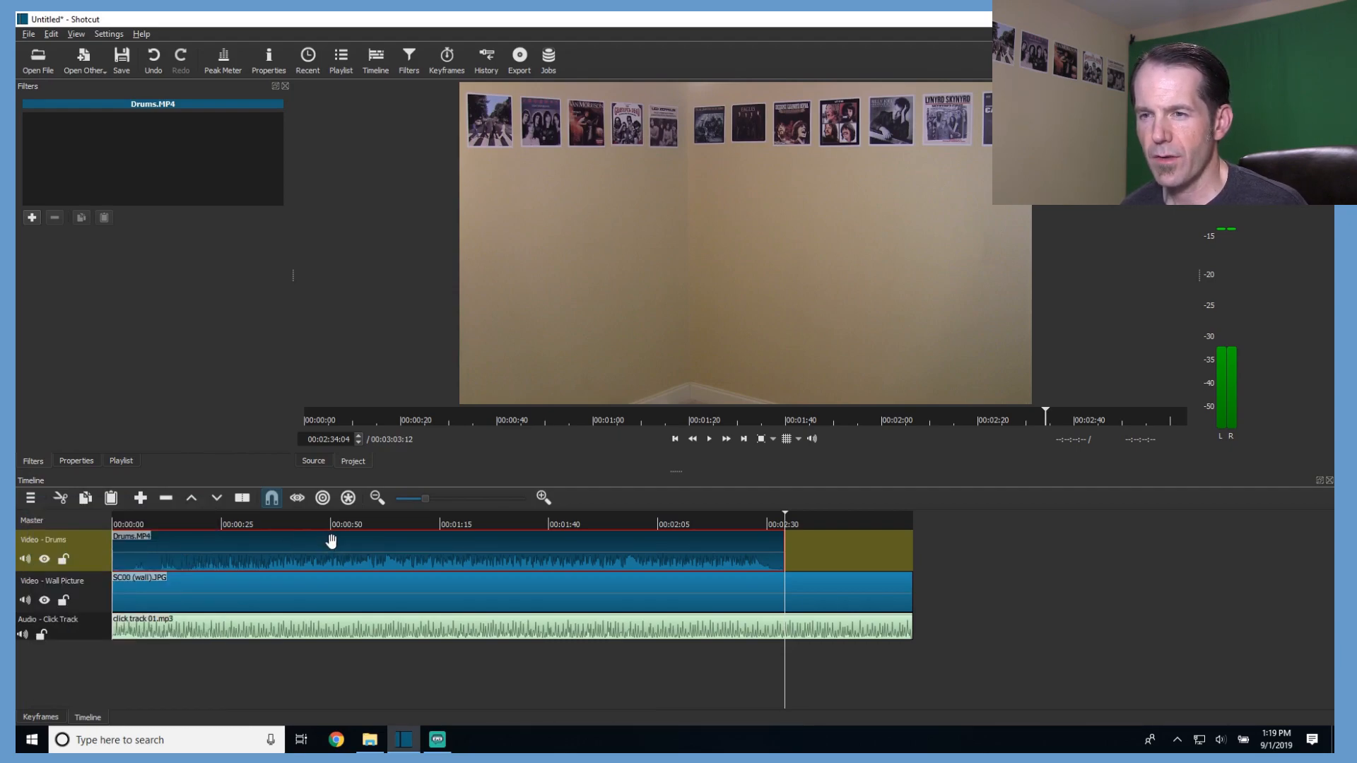
pyautogui.click(548, 498)
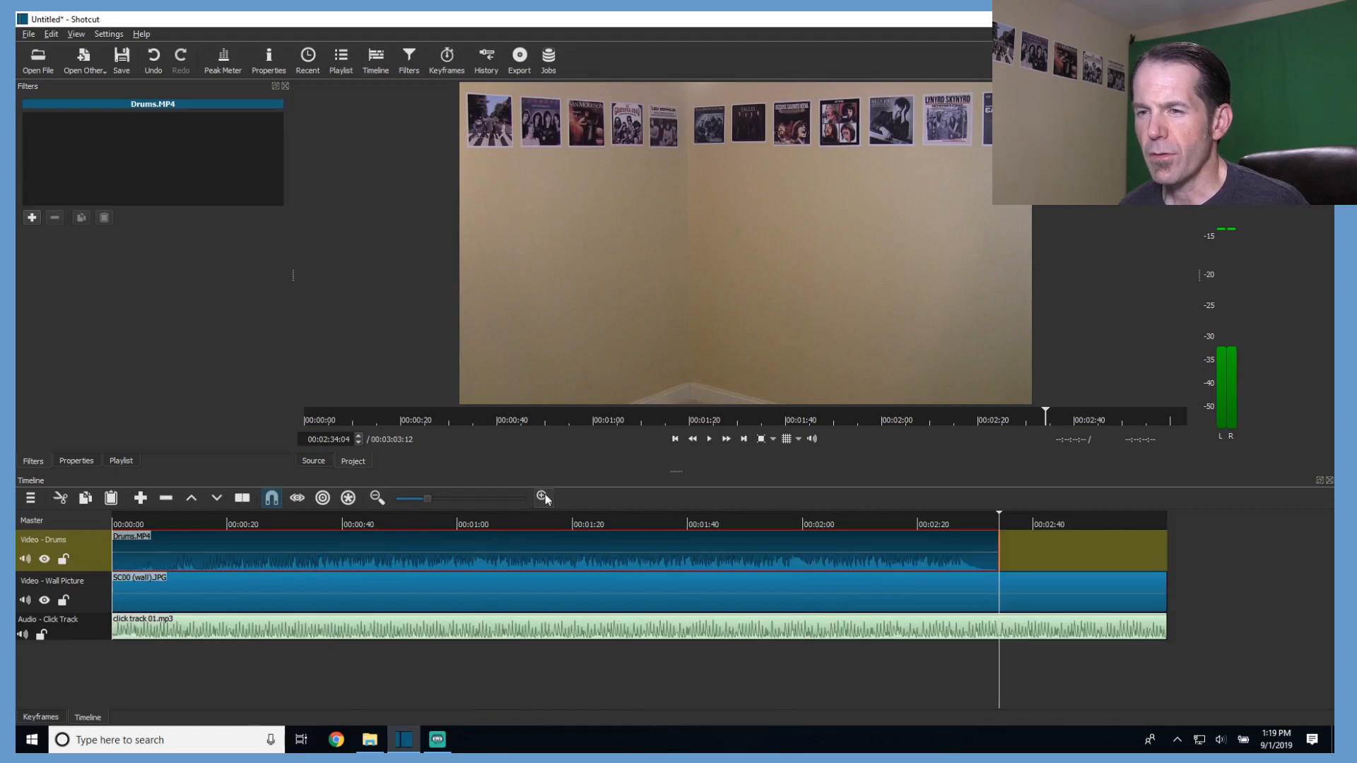
pyautogui.click(545, 494)
pyautogui.click(378, 501)
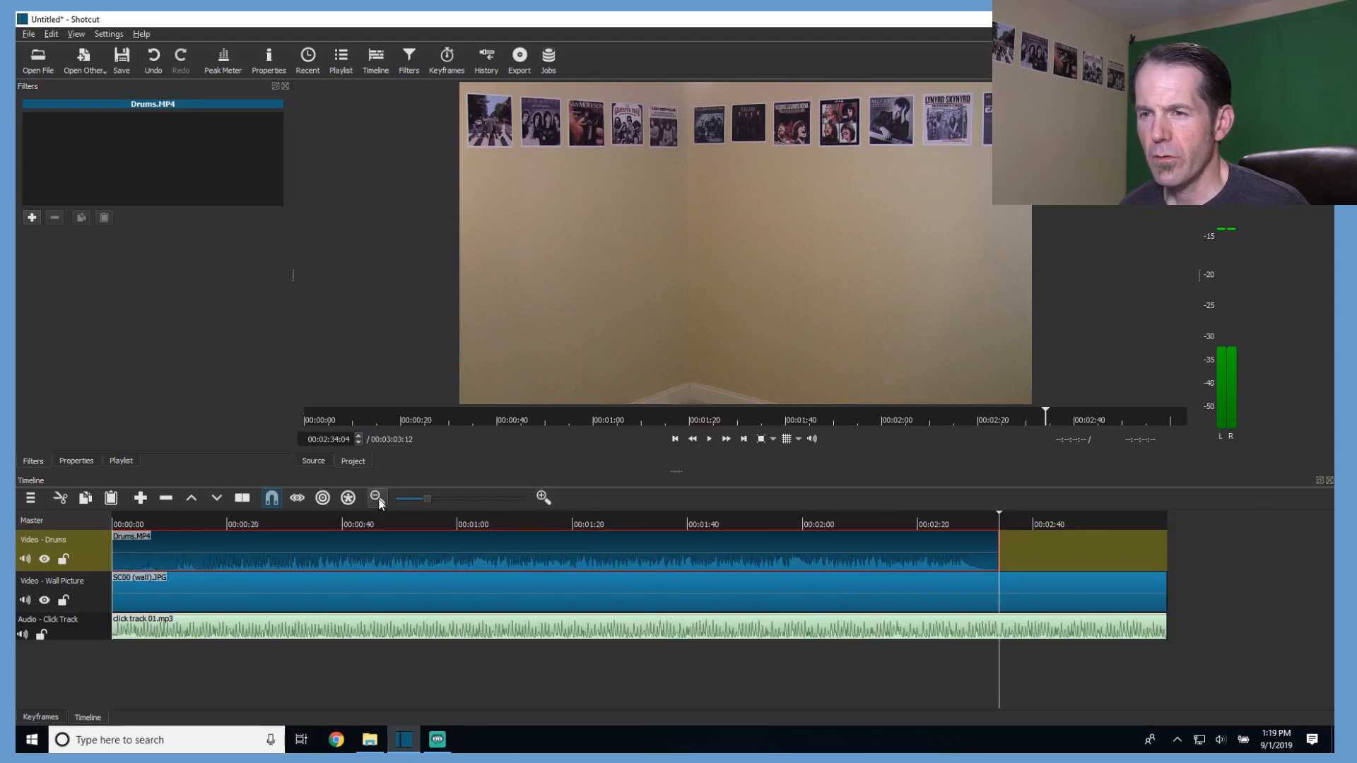
pyautogui.click(379, 502)
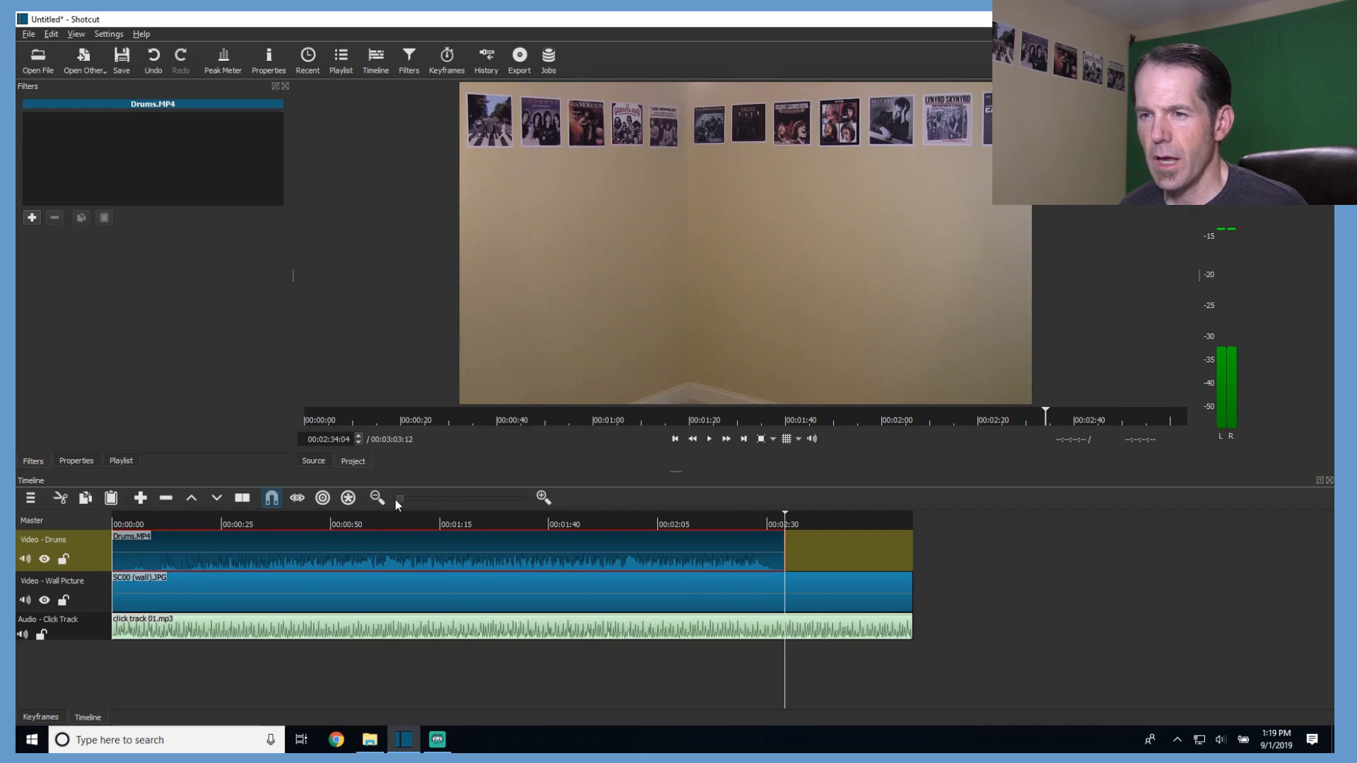
pyautogui.moveTo(396, 499); pyautogui.dragTo(387, 507)
pyautogui.click(540, 498)
pyautogui.click(543, 499)
pyautogui.click(543, 499)
pyautogui.click(545, 498)
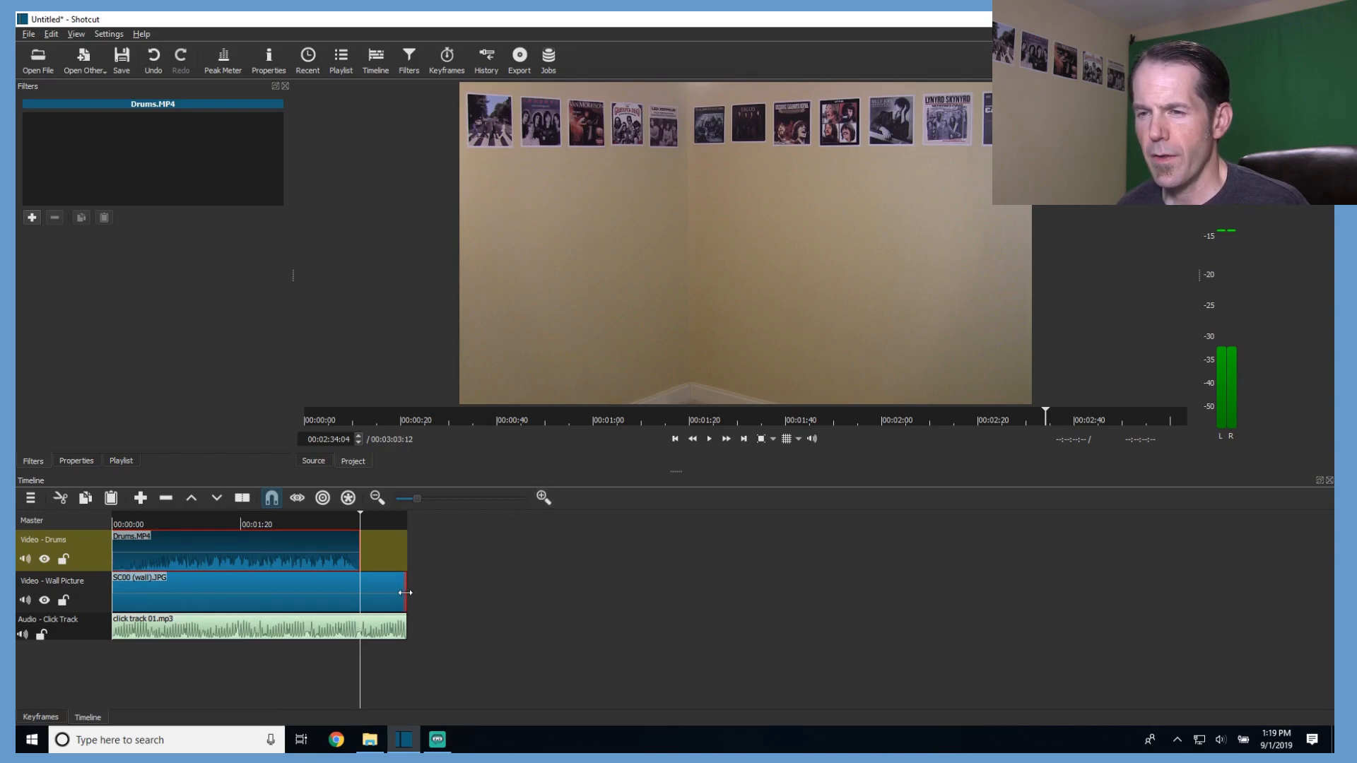
# Extend the SC00 (wall).JPG clip past the end of the click track and split it at 00:03:03:12.
pyautogui.moveTo(456, 590)
pyautogui.mouseDown()
pyautogui.moveTo(497, 591)
pyautogui.moveTo(452, 574)
pyautogui.mouseUp()
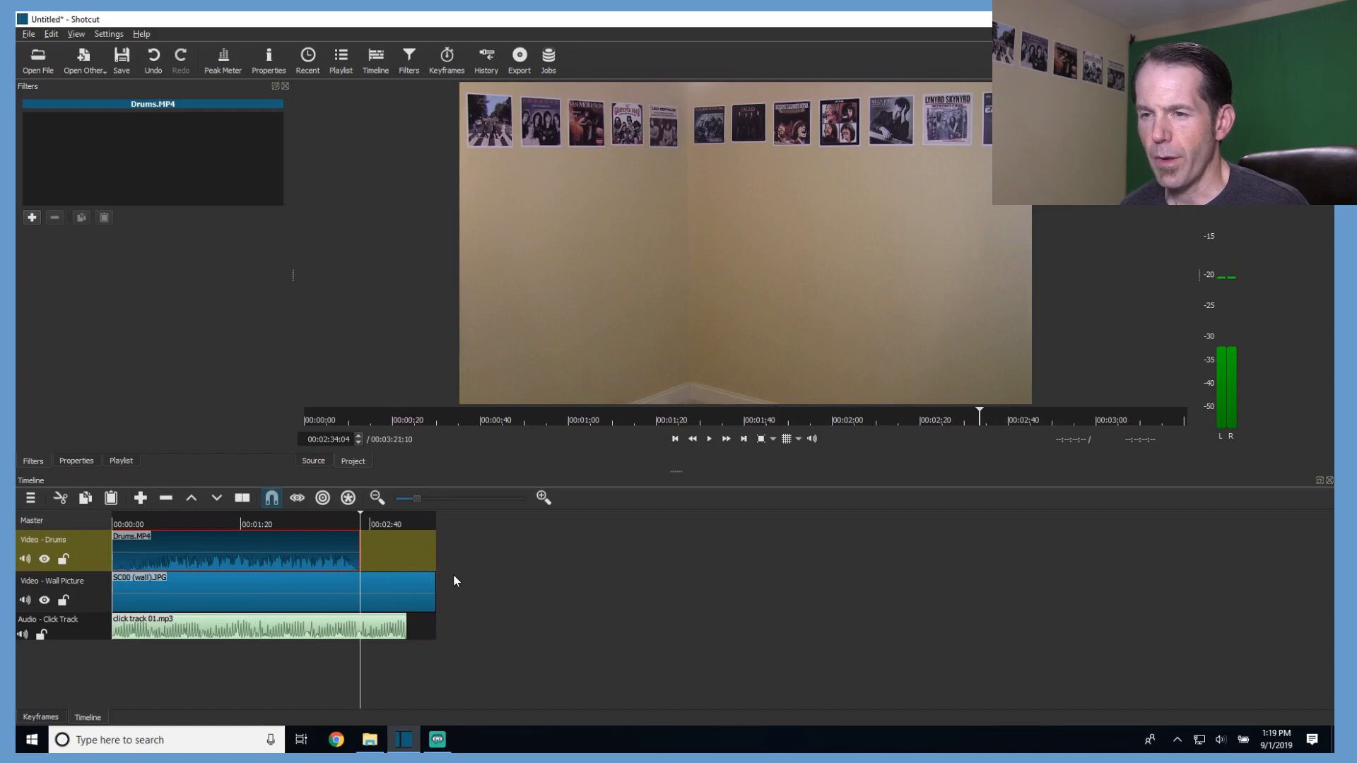
pyautogui.click(743, 439)
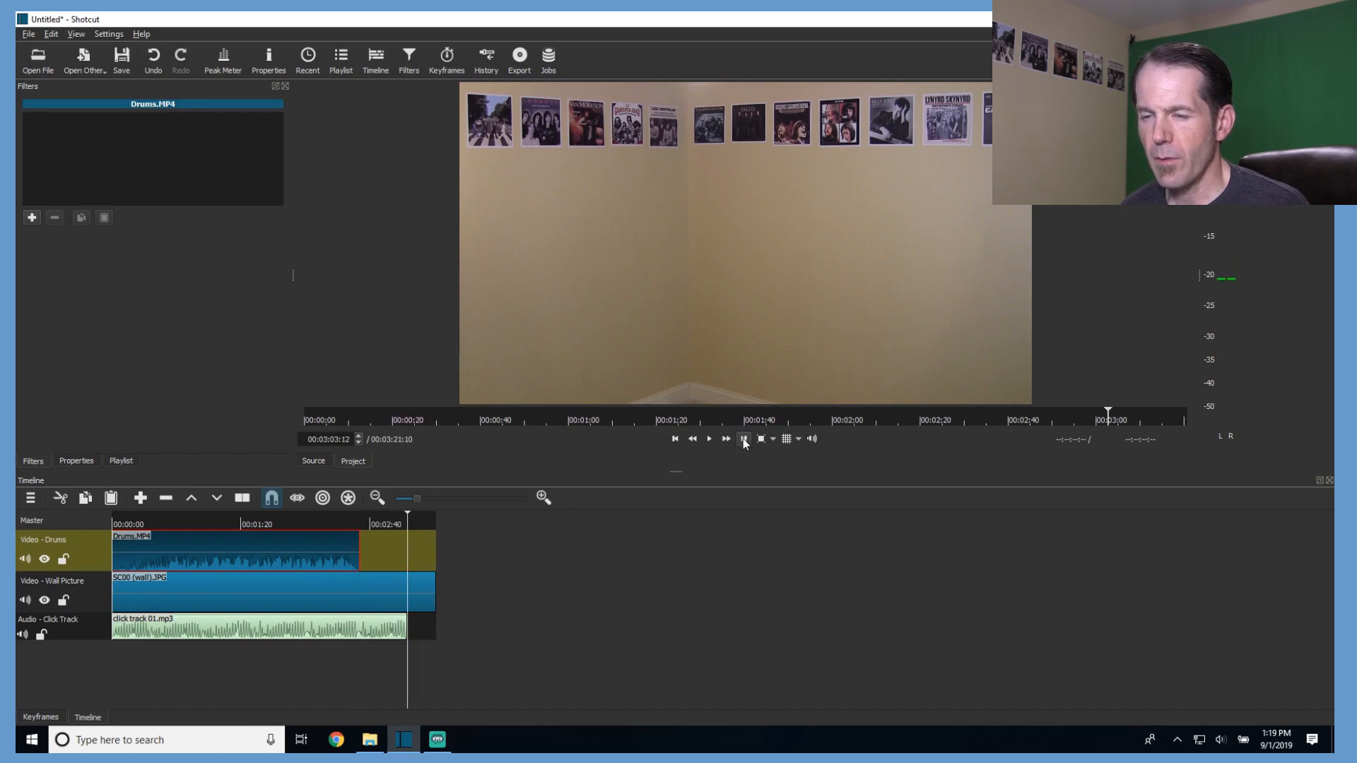
pyautogui.click(92, 609)
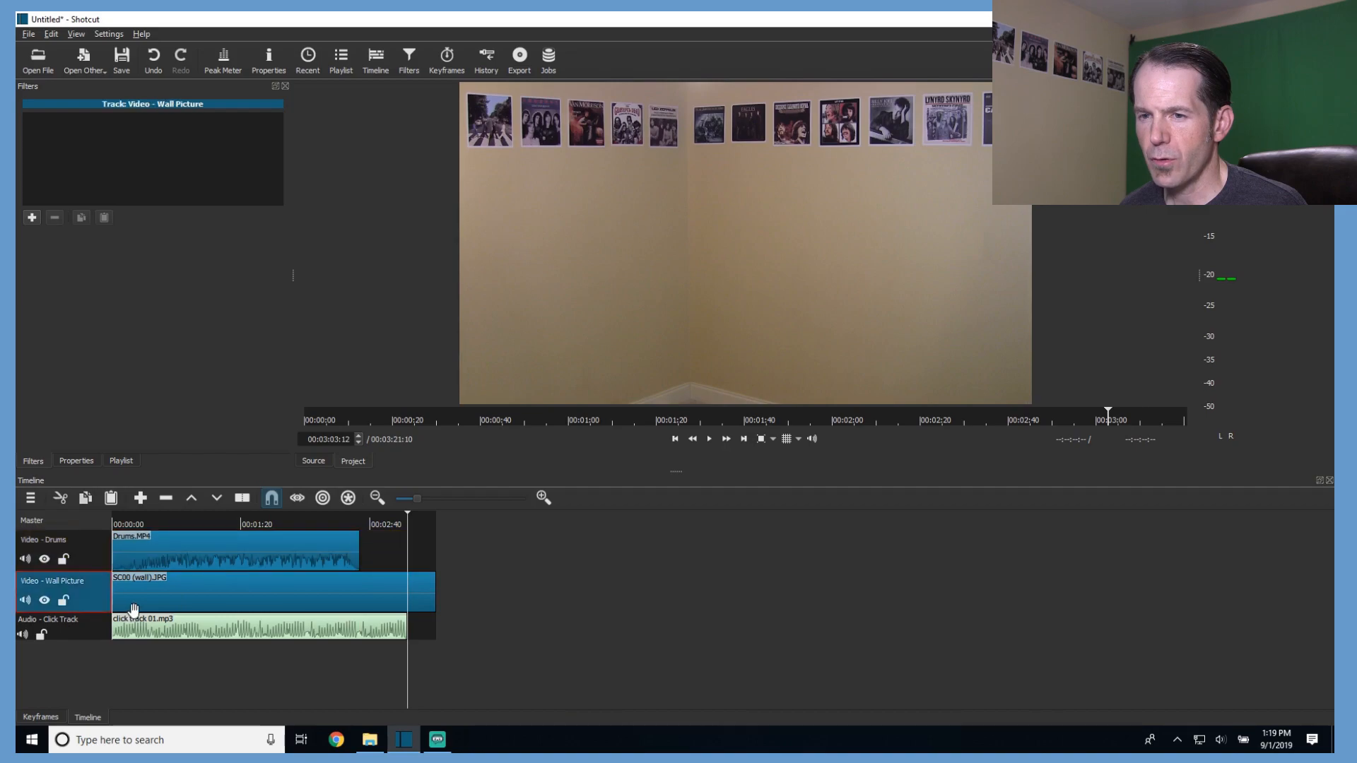
pyautogui.click(241, 499)
# Copy the split-off wall picture piece, paste it on the Video - Wall Picture track, and append it to the Video - Drums track.
pyautogui.click(421, 597)
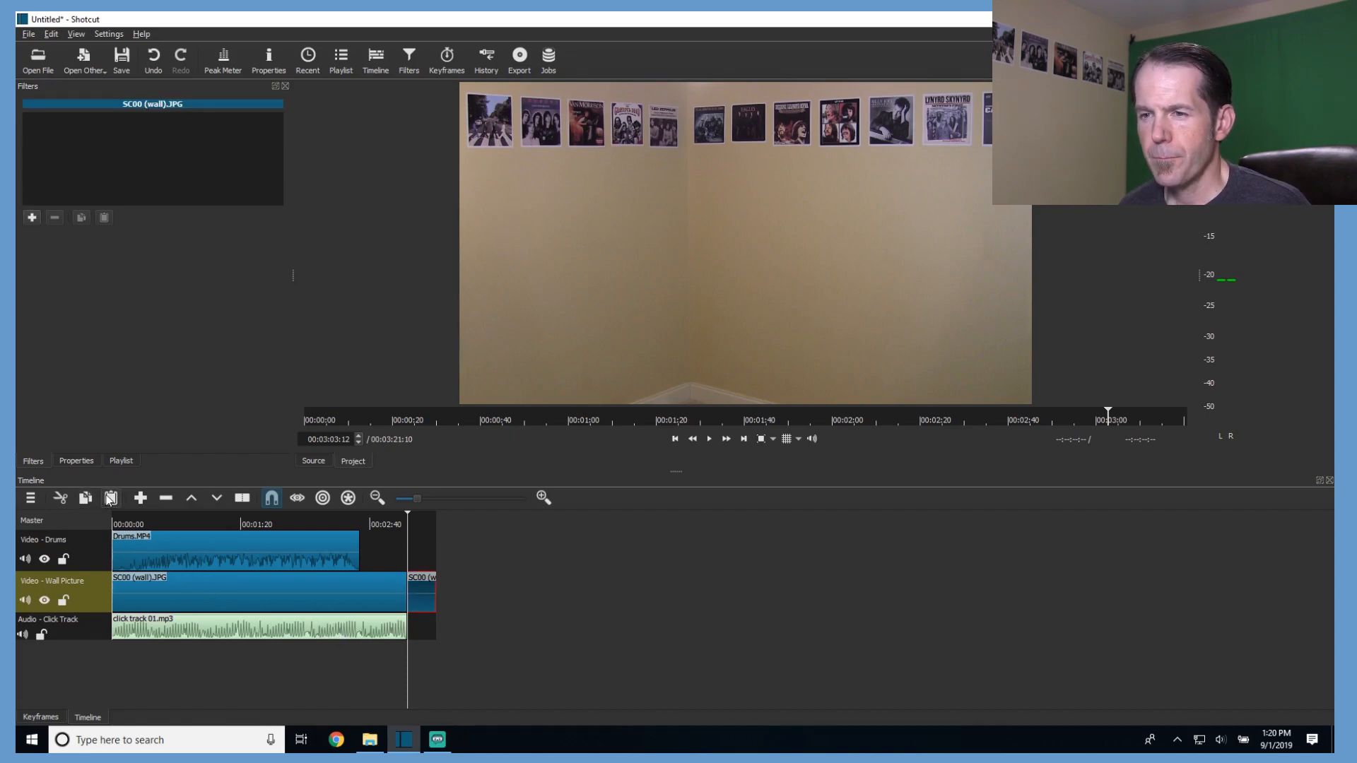
pyautogui.click(109, 498)
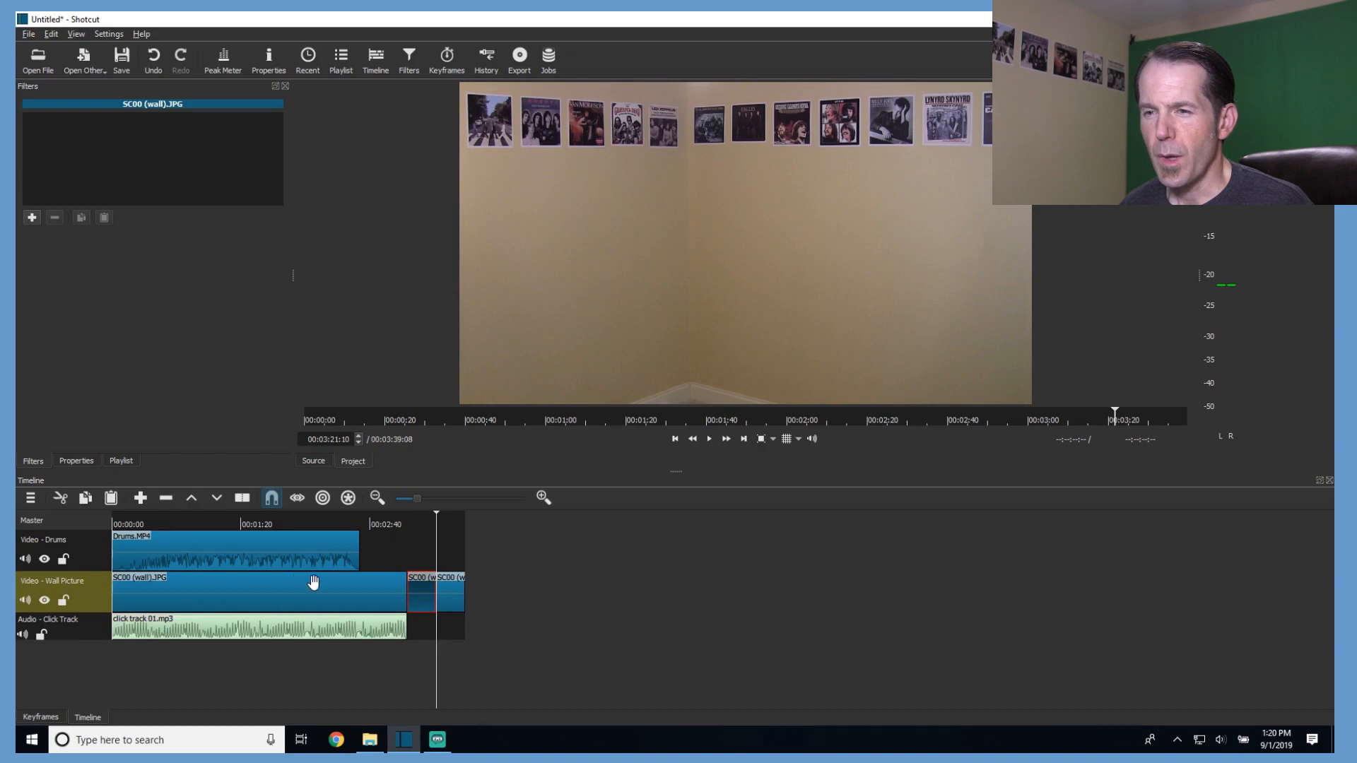
pyautogui.click(87, 563)
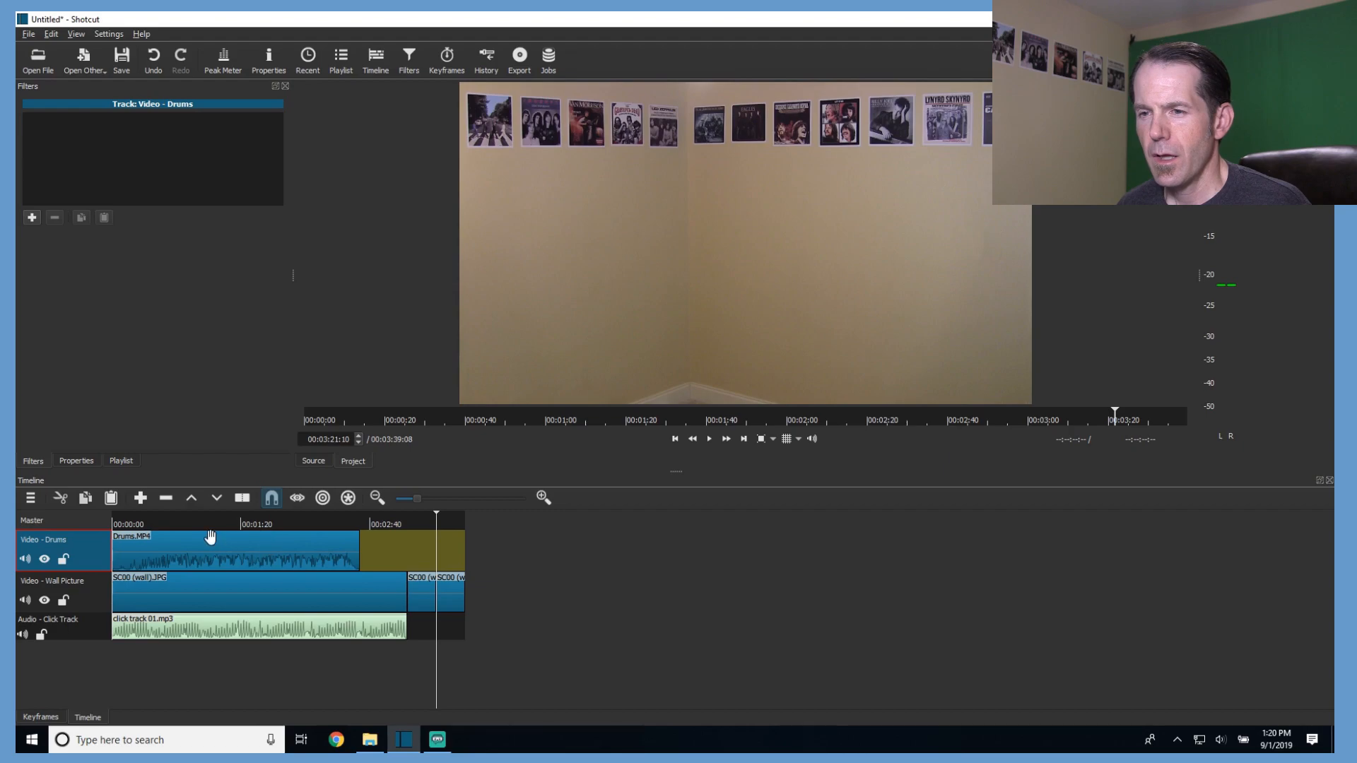
pyautogui.click(140, 498)
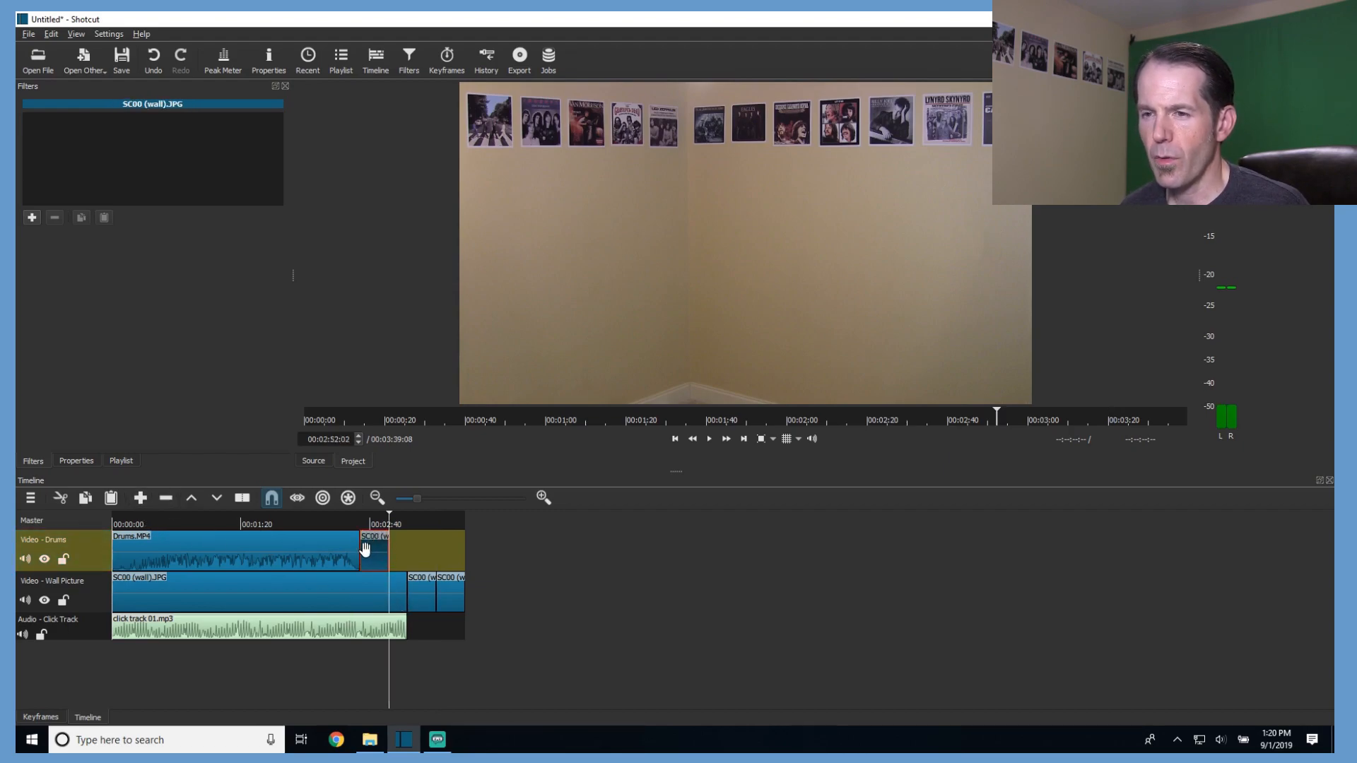
# Paste the wall picture piece twice in a row on the Video - Drums track, starting at 00:03:21:10.
pyautogui.click(743, 439)
pyautogui.click(744, 439)
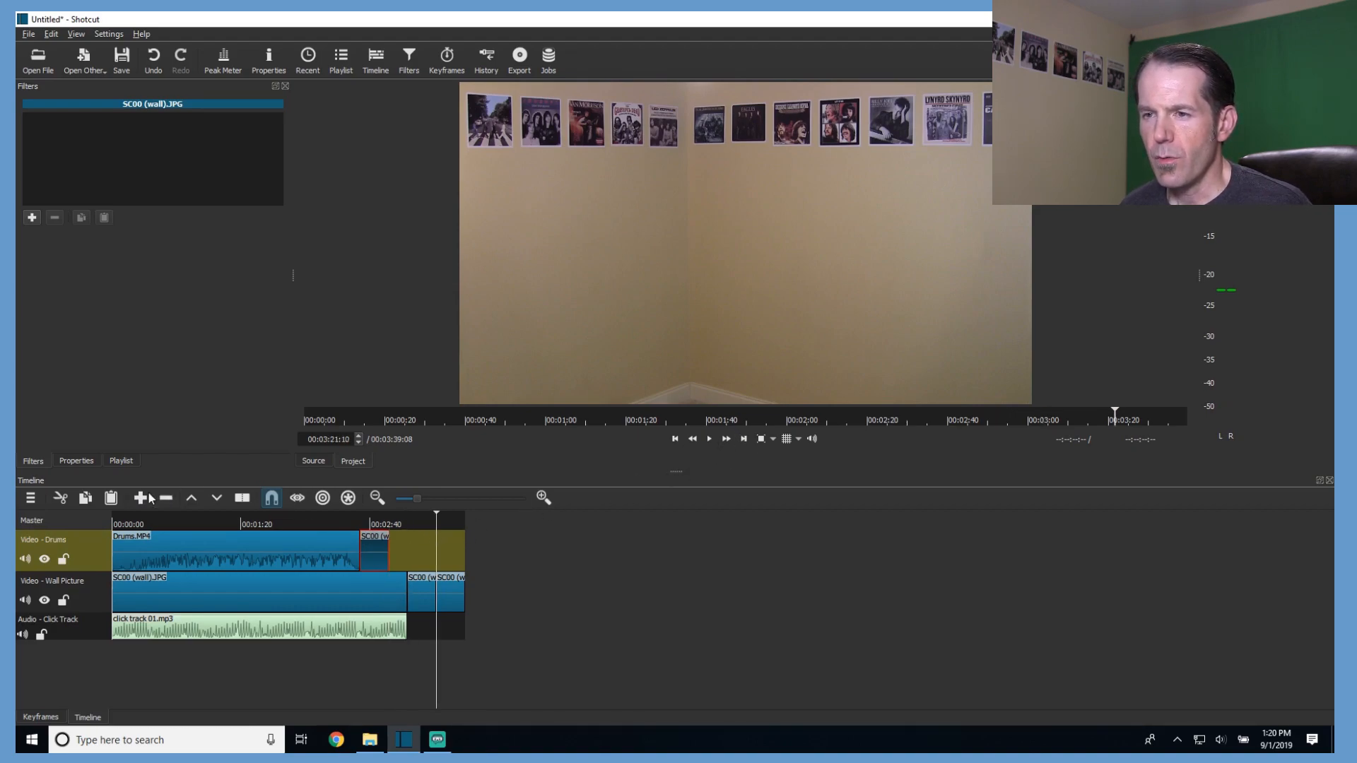
pyautogui.click(111, 499)
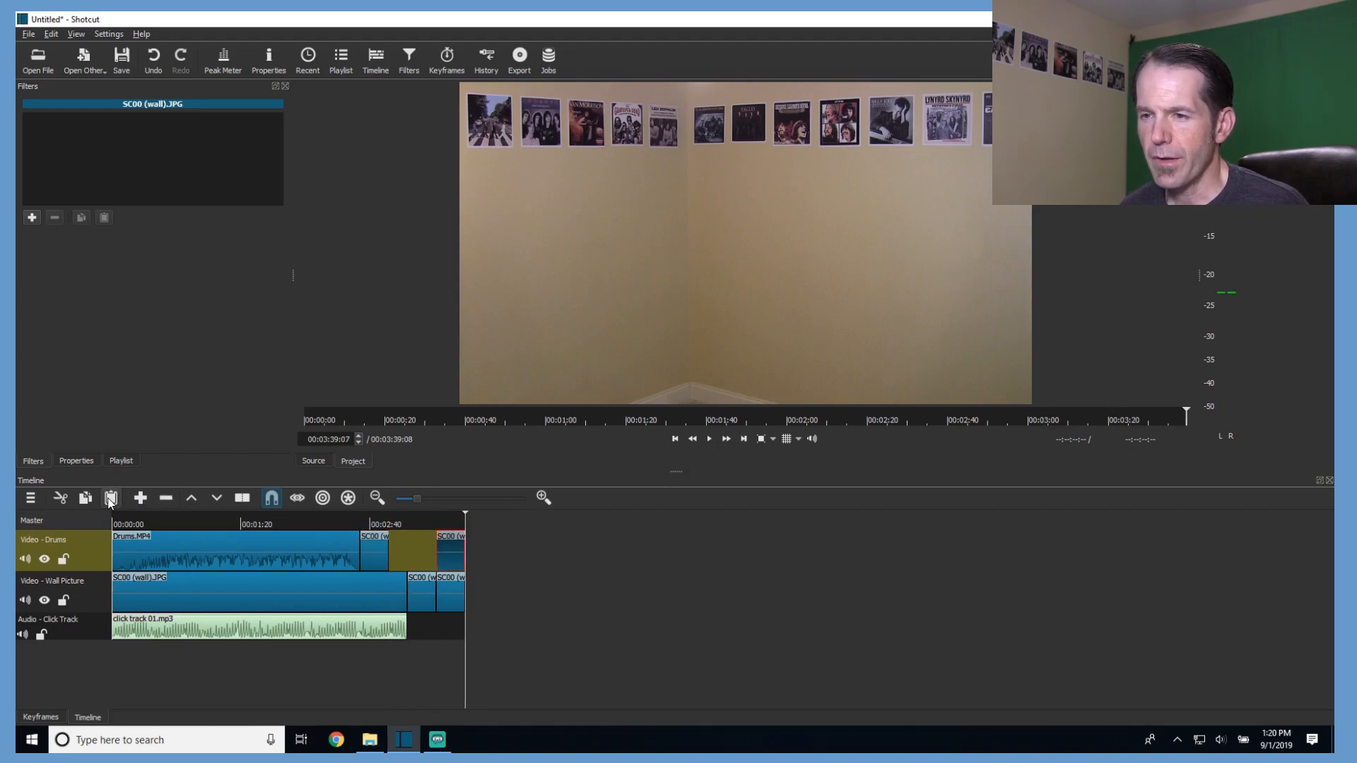
pyautogui.click(110, 499)
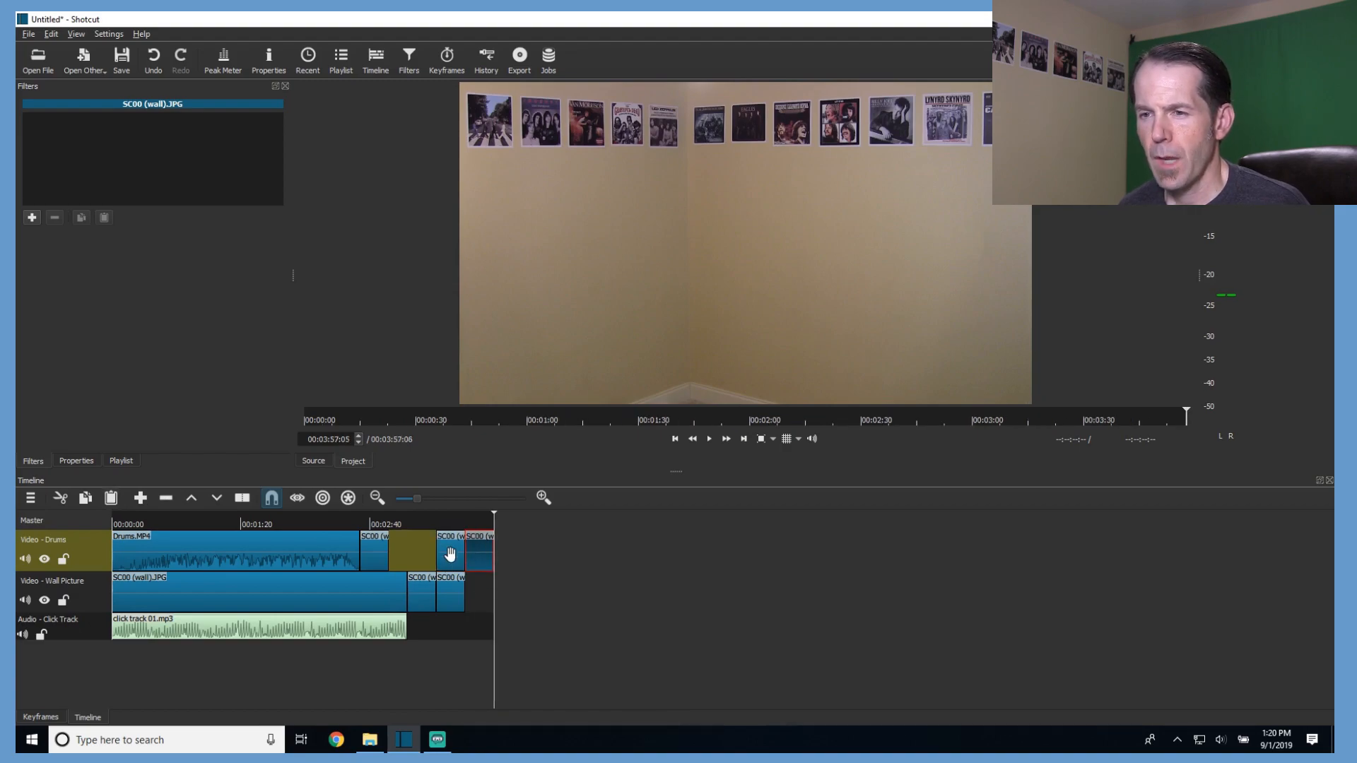
# Try a ripple delete and a lift on the first short piece of the Video - Wall Picture track, undoing each one.
pyautogui.click(423, 595)
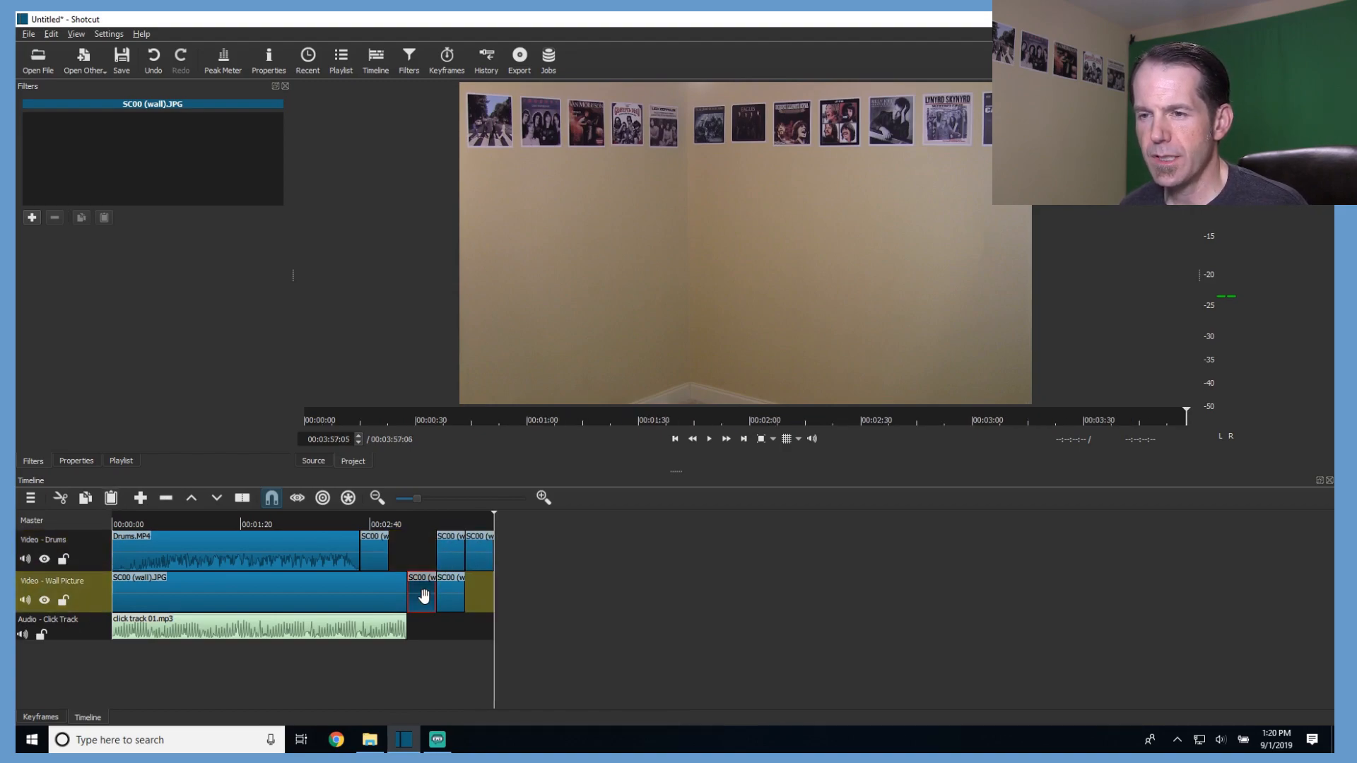
pyautogui.click(167, 499)
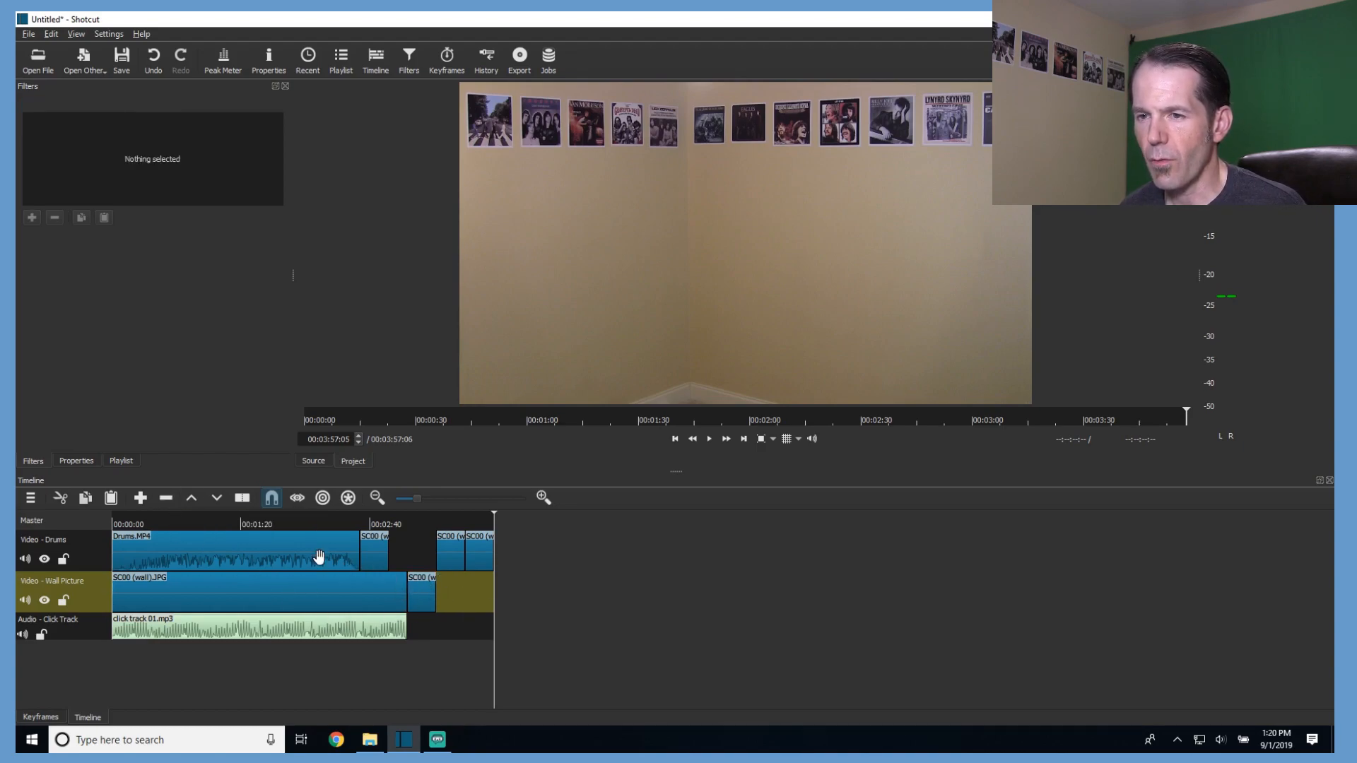
pyautogui.click(151, 63)
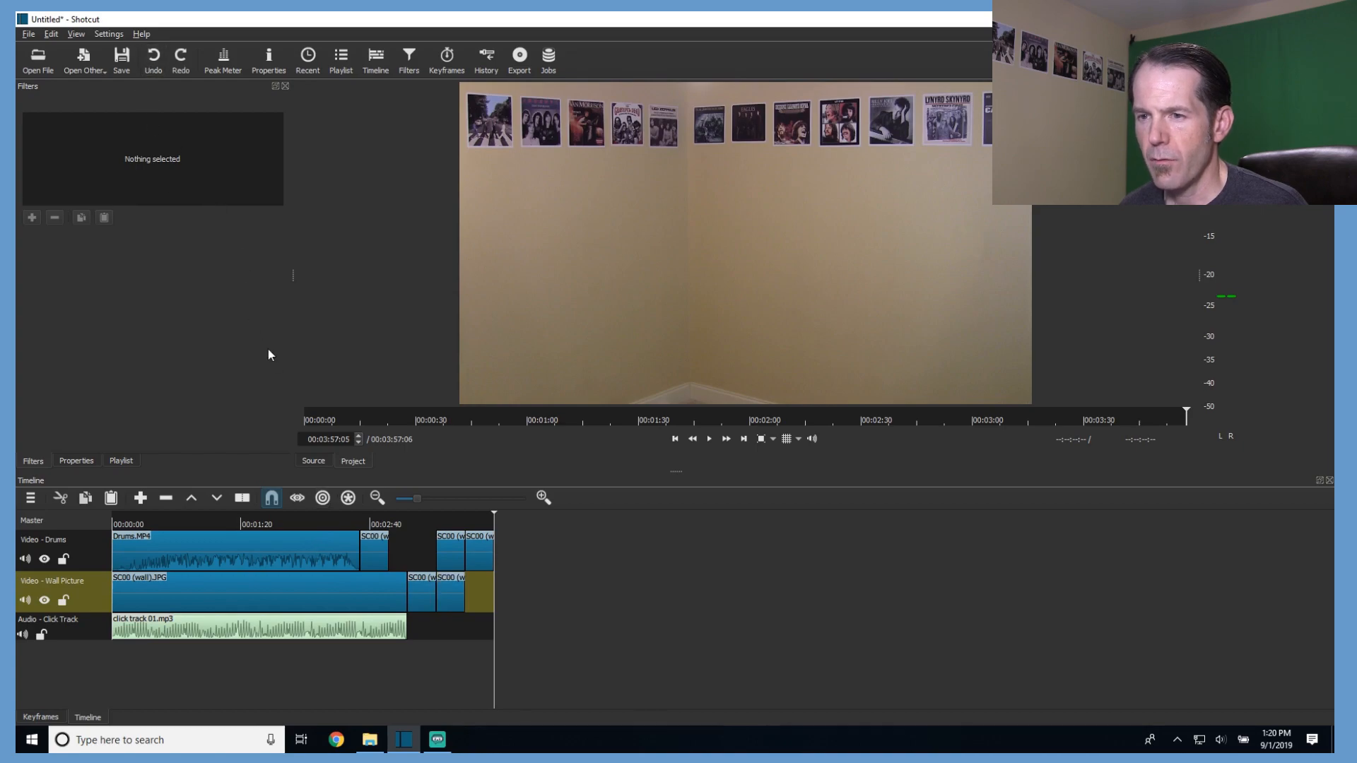
pyautogui.click(419, 581)
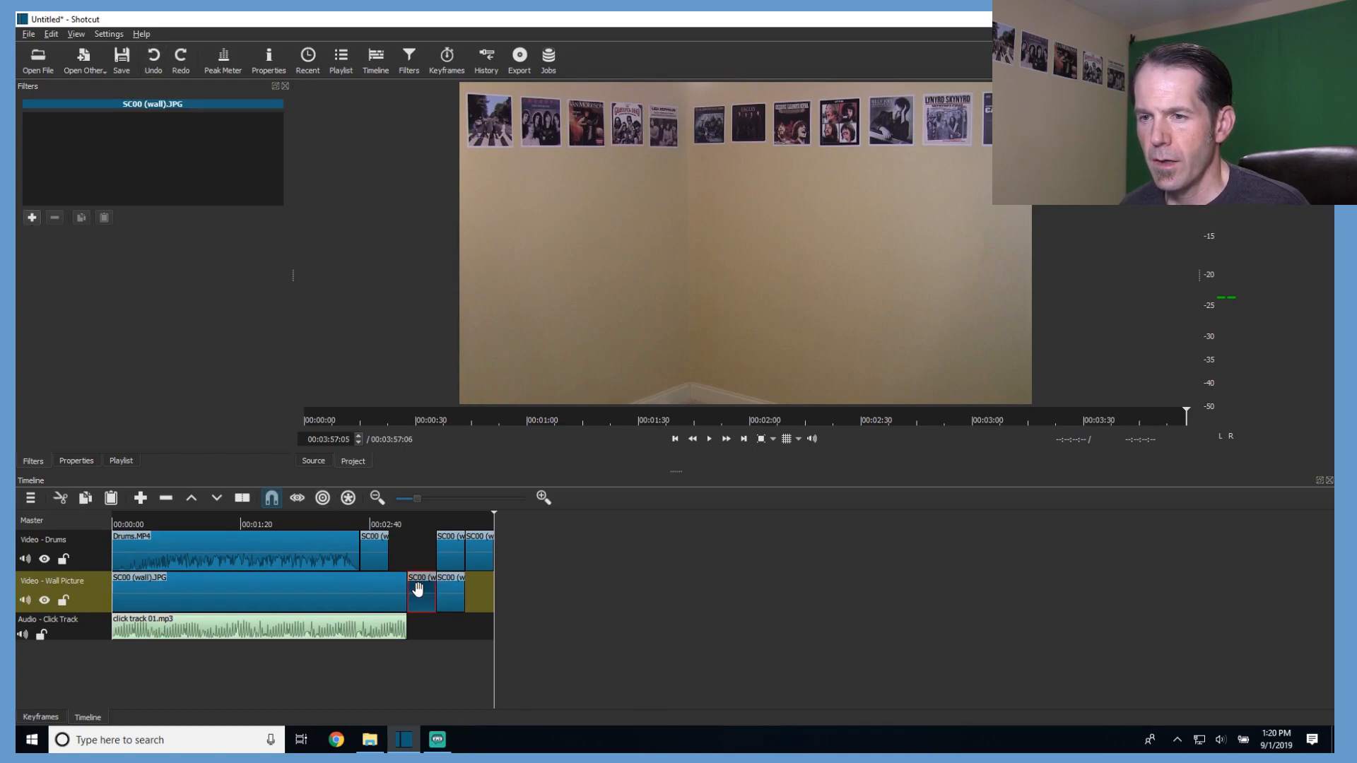
pyautogui.click(195, 500)
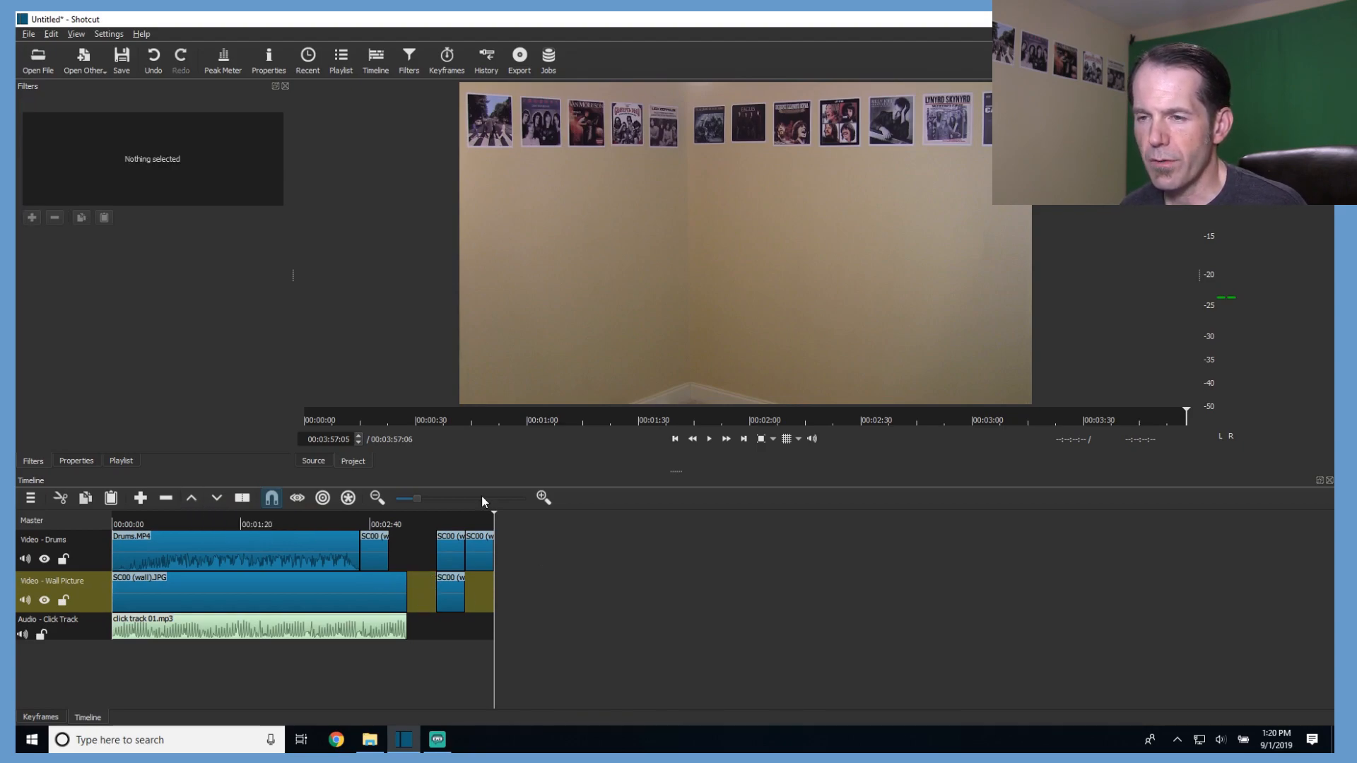
pyautogui.click(153, 59)
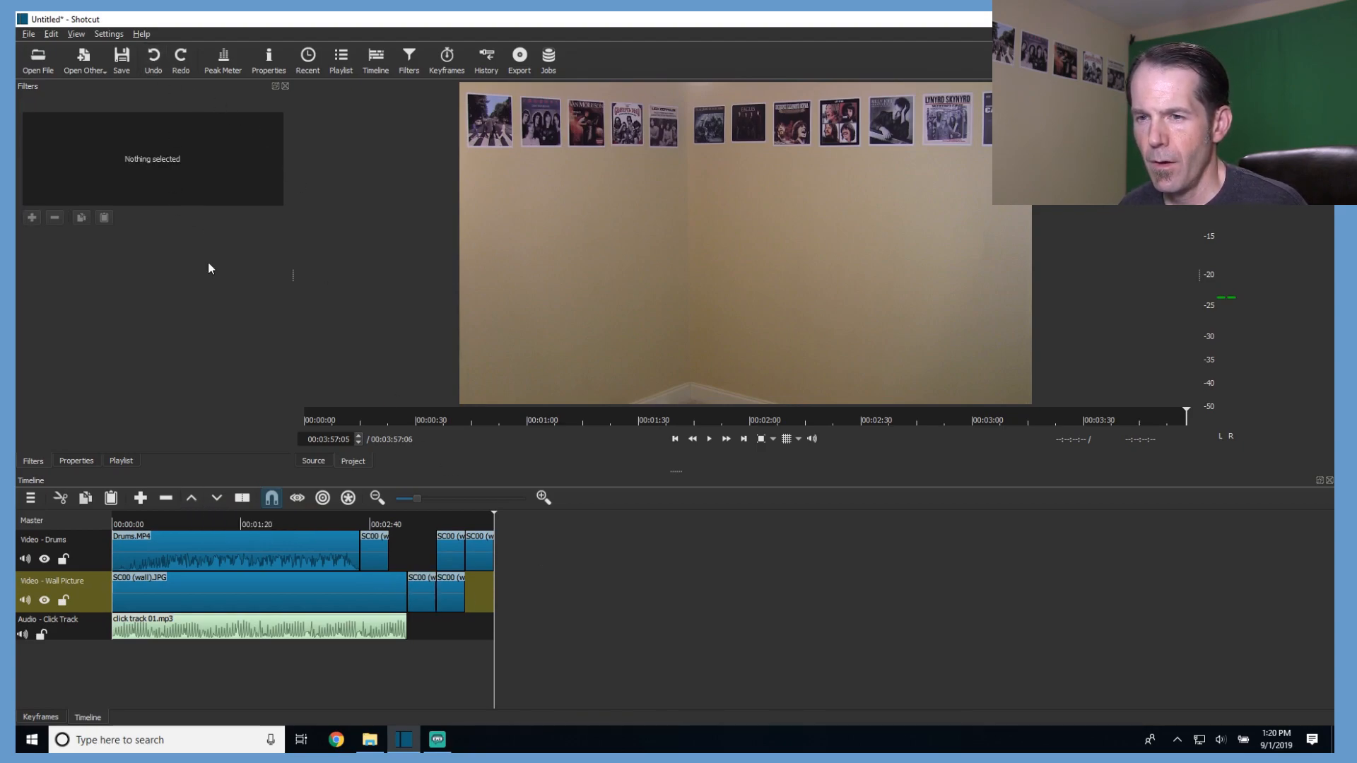
# Ripple delete the first short piece of the Video - Wall Picture track with rippling across all tracks enabled only for this deletion.
pyautogui.click(347, 499)
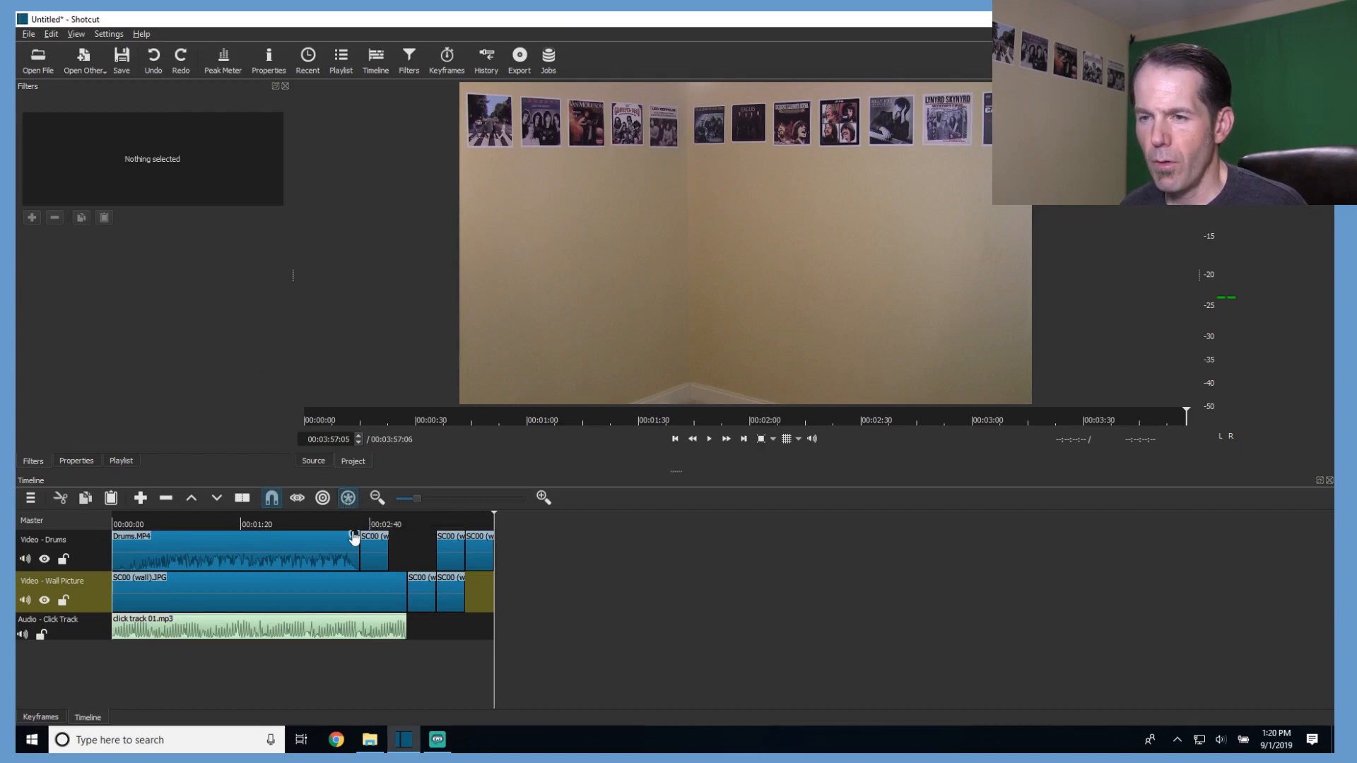
pyautogui.click(425, 598)
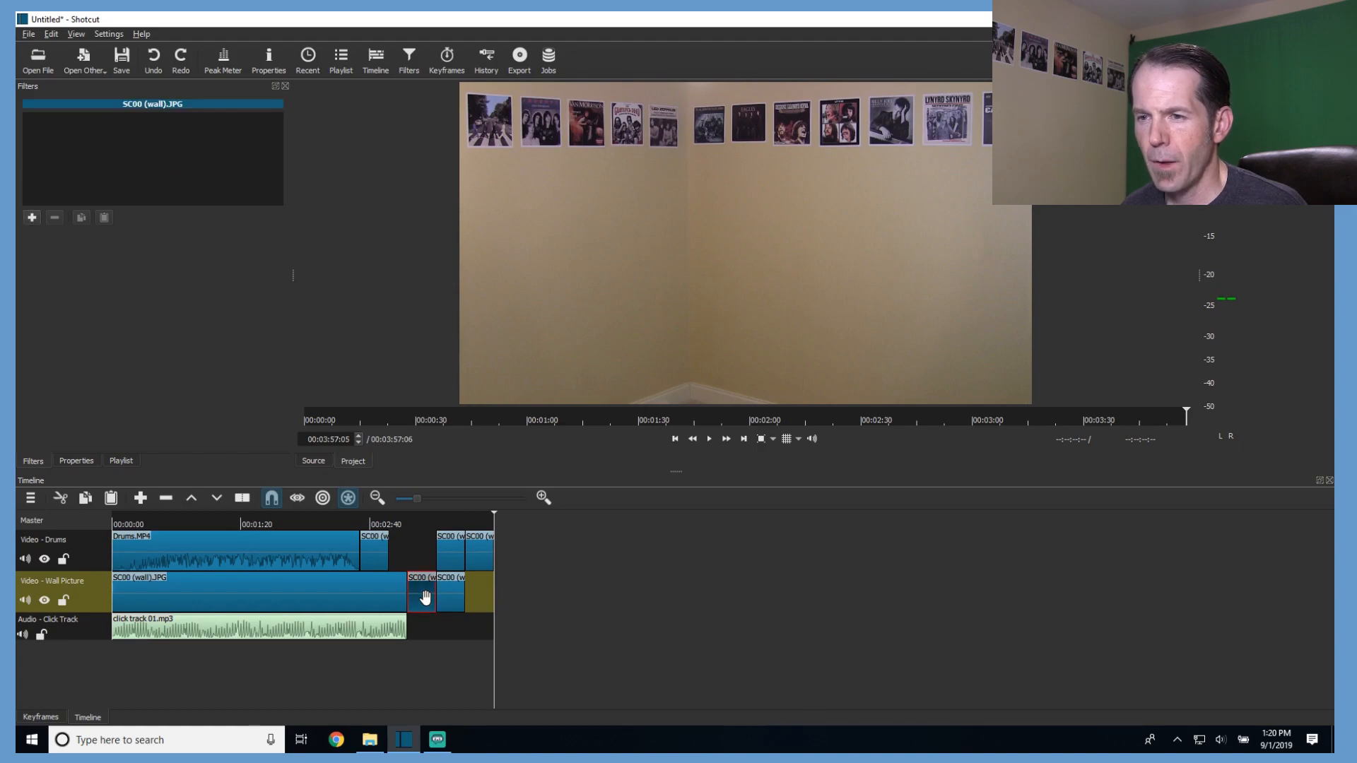
pyautogui.click(165, 499)
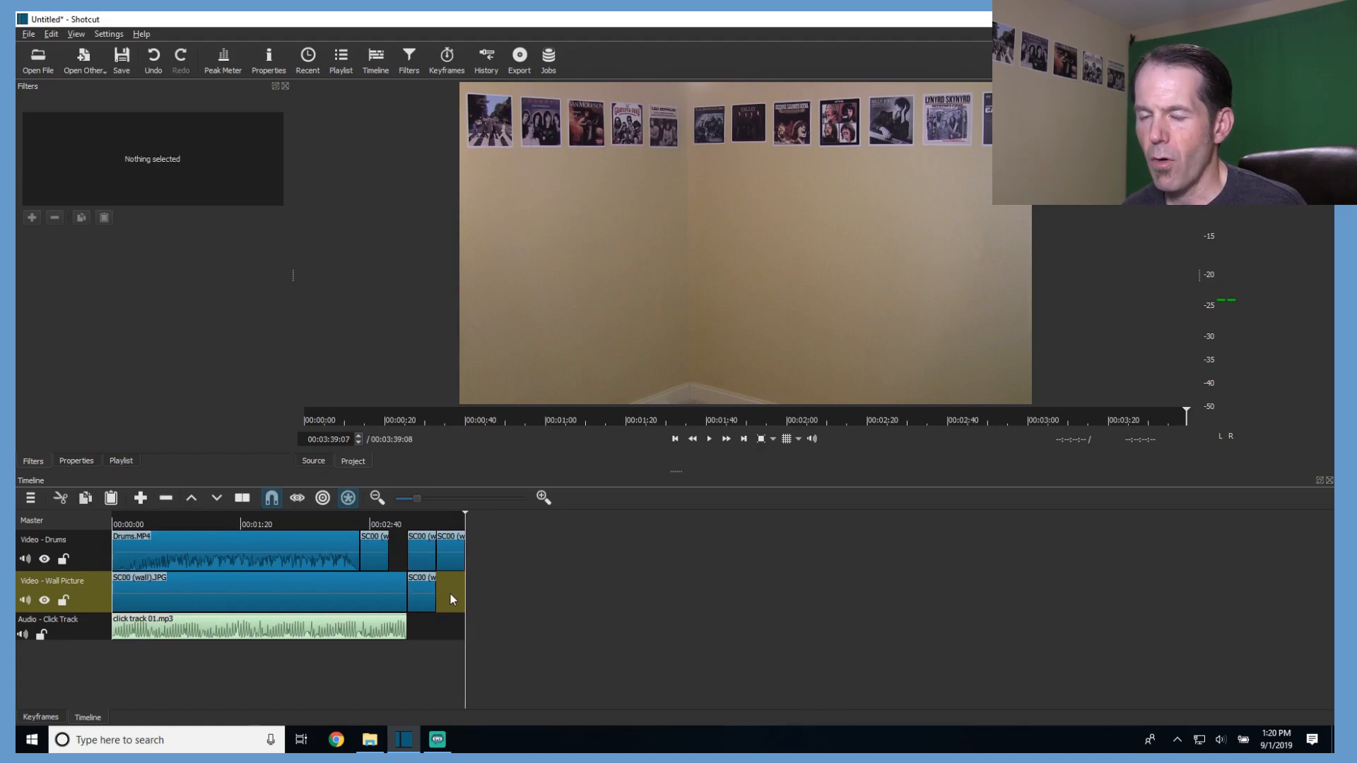
pyautogui.click(348, 498)
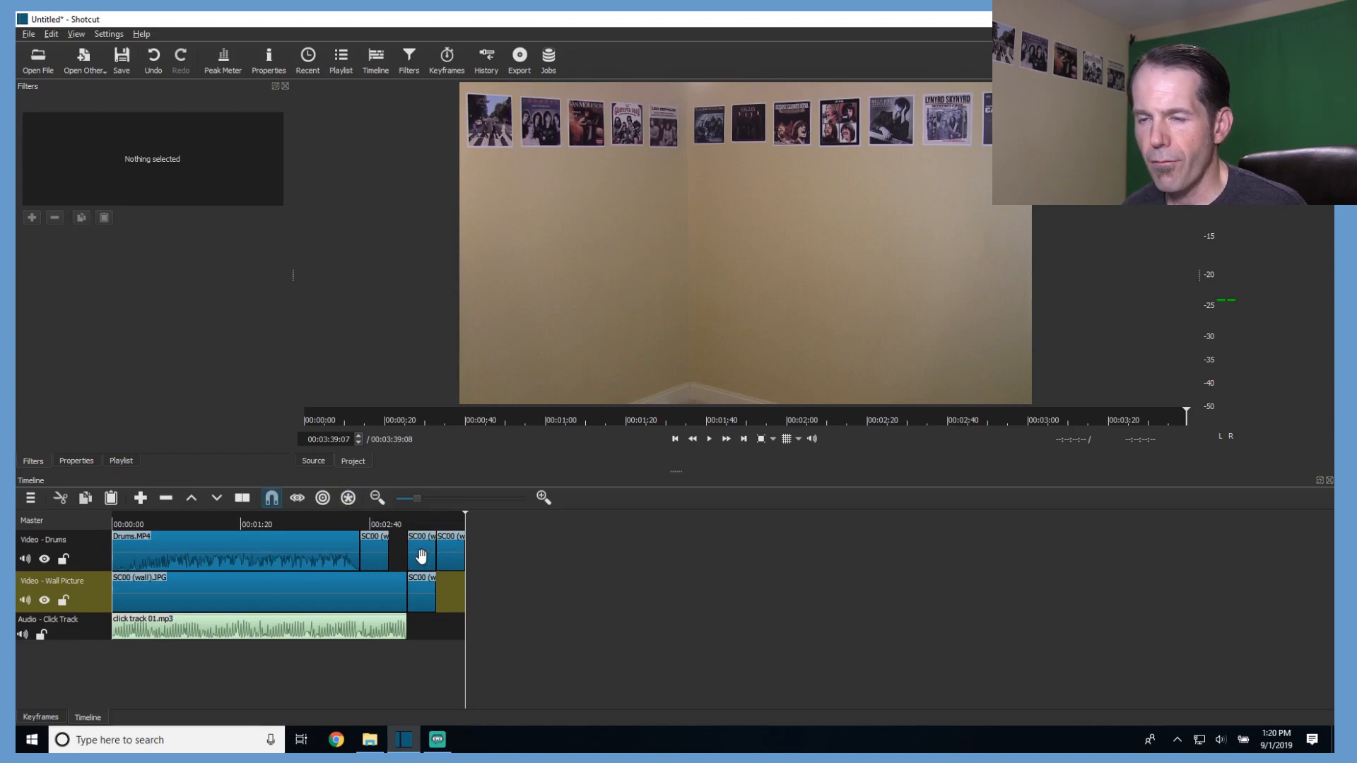
# Lift the middle wall picture piece from the Video - Drums track and move the last one to 00:03:12:00, trying snapping off and on.
pyautogui.click(422, 556)
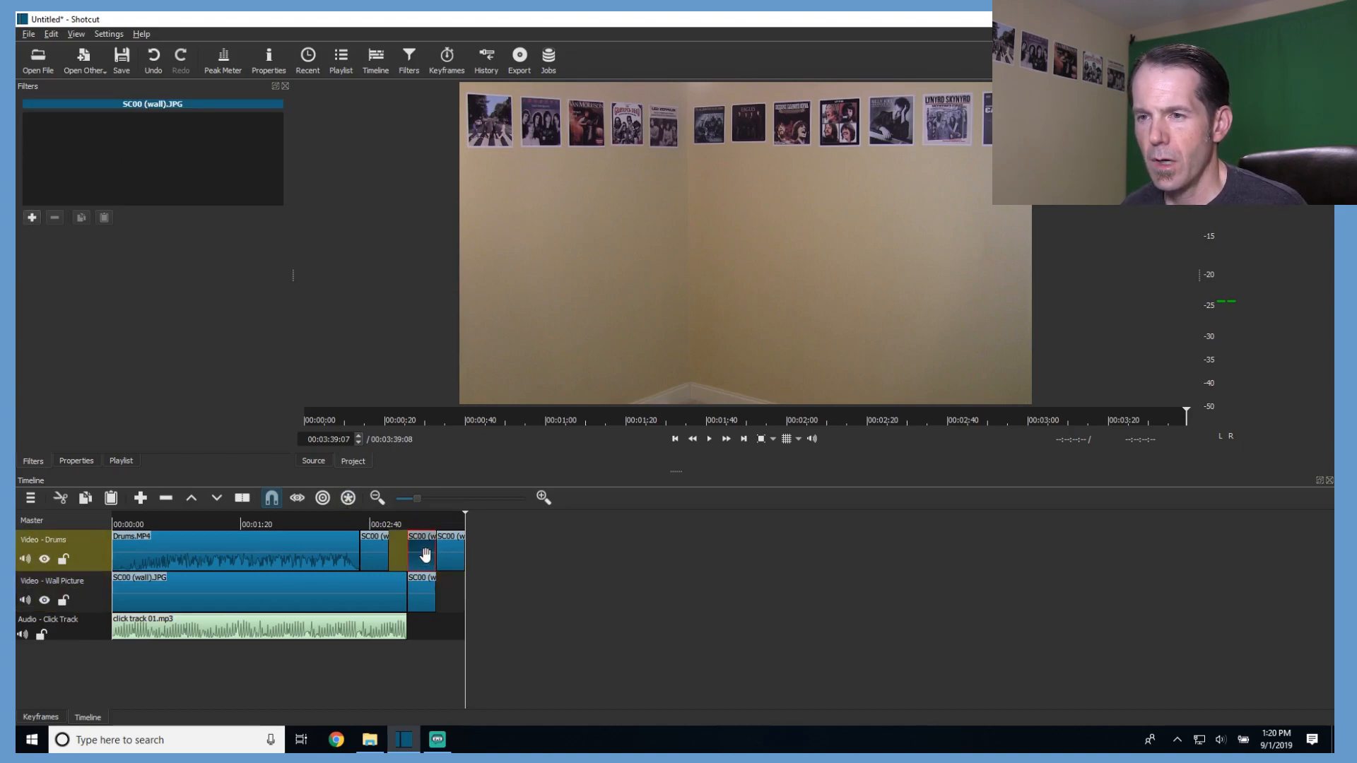
pyautogui.click(190, 498)
pyautogui.click(419, 516)
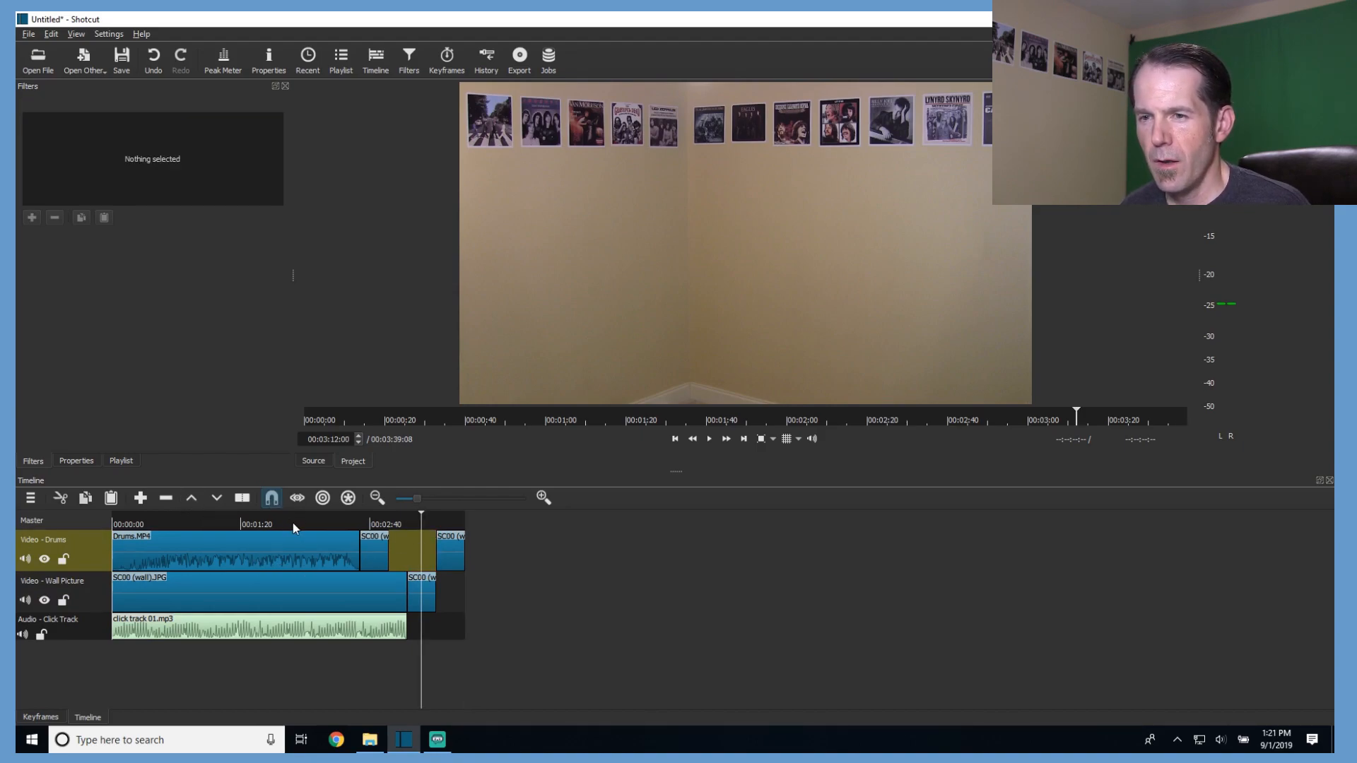
pyautogui.click(271, 499)
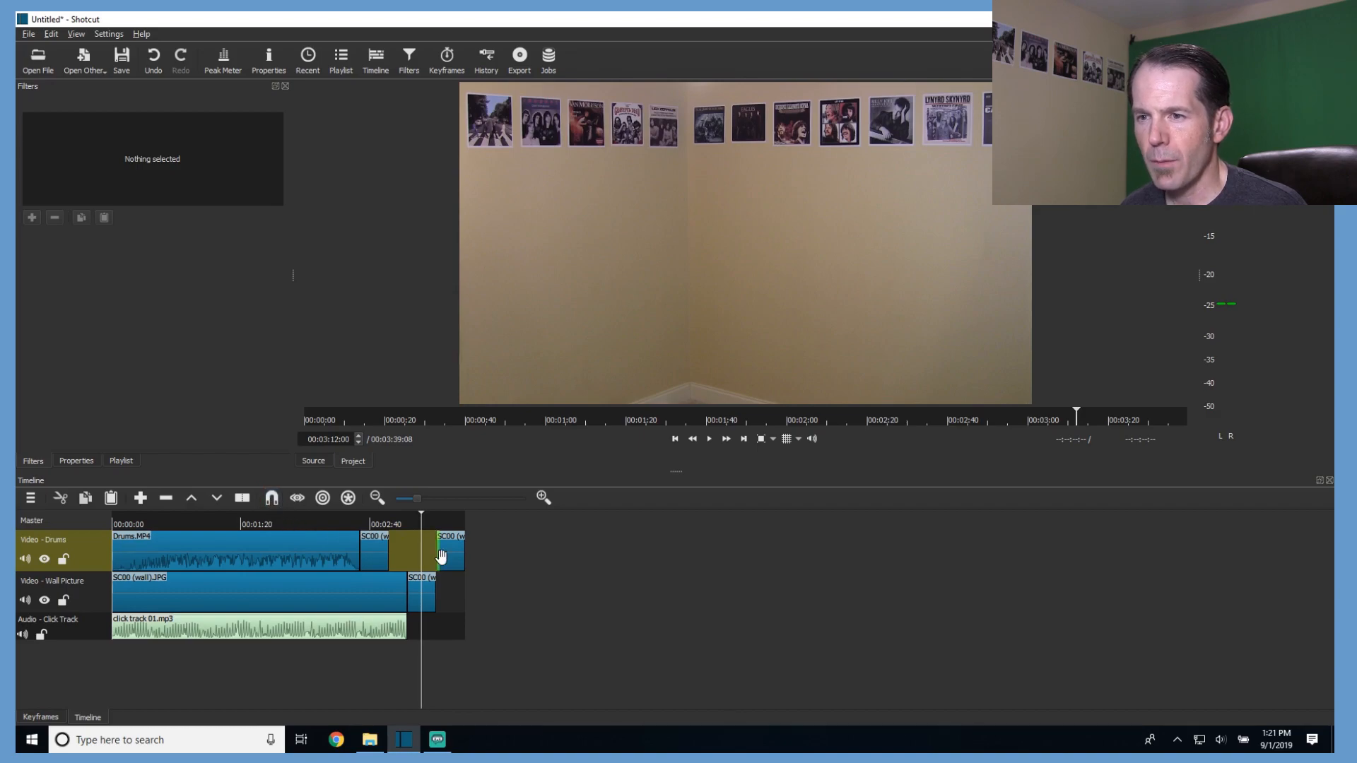
pyautogui.moveTo(447, 551)
pyautogui.mouseDown()
pyautogui.moveTo(422, 555)
pyautogui.moveTo(439, 556)
pyautogui.mouseUp()
pyautogui.click(271, 498)
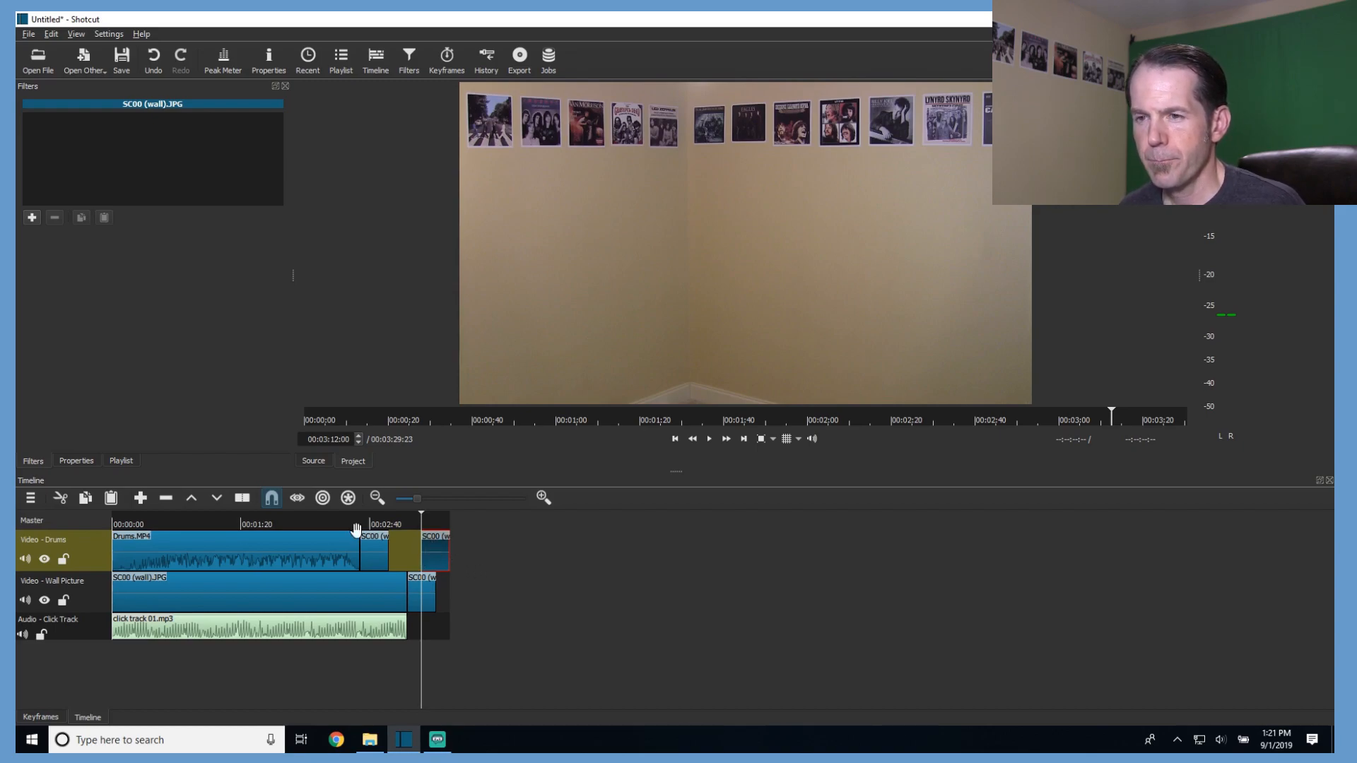
# Ripple delete the remaining short wall picture pieces from the Video - Drums and Video - Wall Picture tracks.
pyautogui.click(165, 499)
pyautogui.click(426, 600)
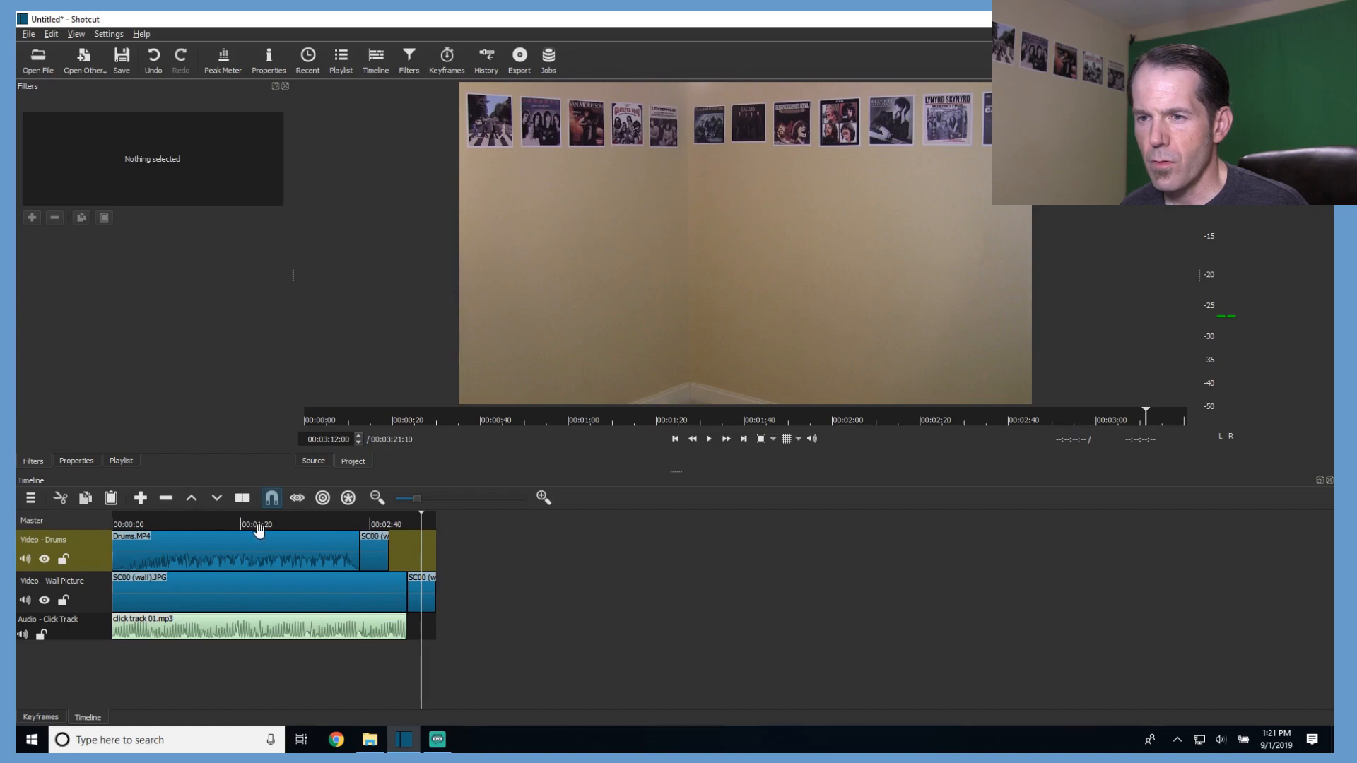
pyautogui.click(166, 499)
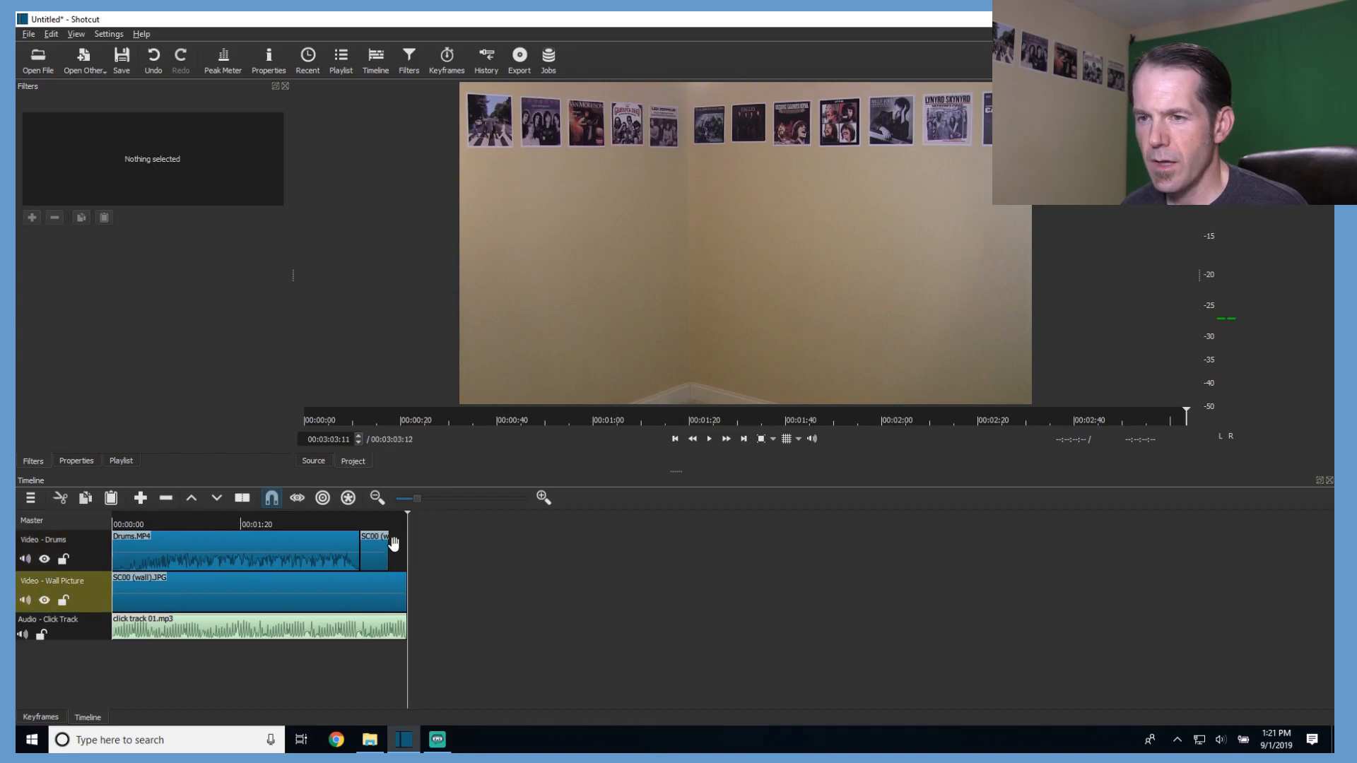
pyautogui.click(378, 556)
pyautogui.click(167, 499)
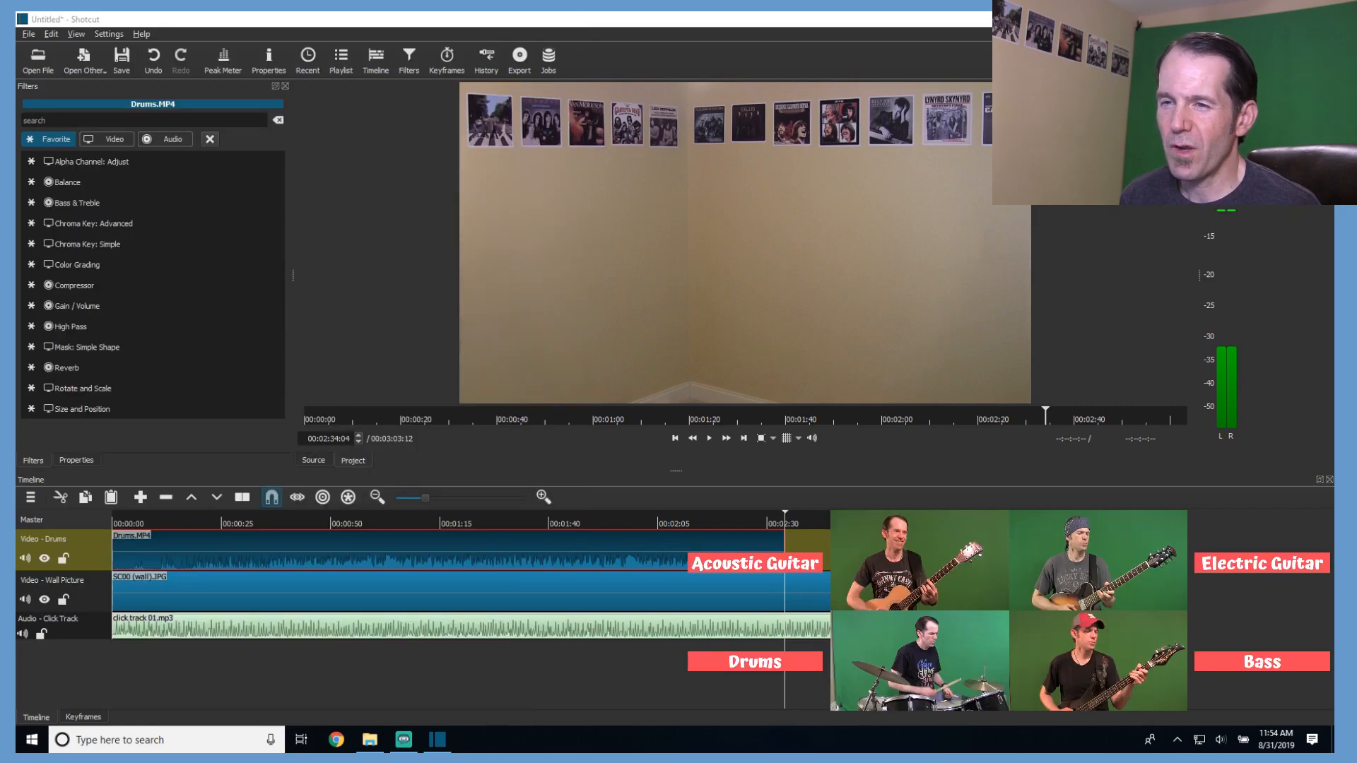
# Add three new video tracks above the Video - Drums track.
pyautogui.click(32, 498)
pyautogui.click(56, 520)
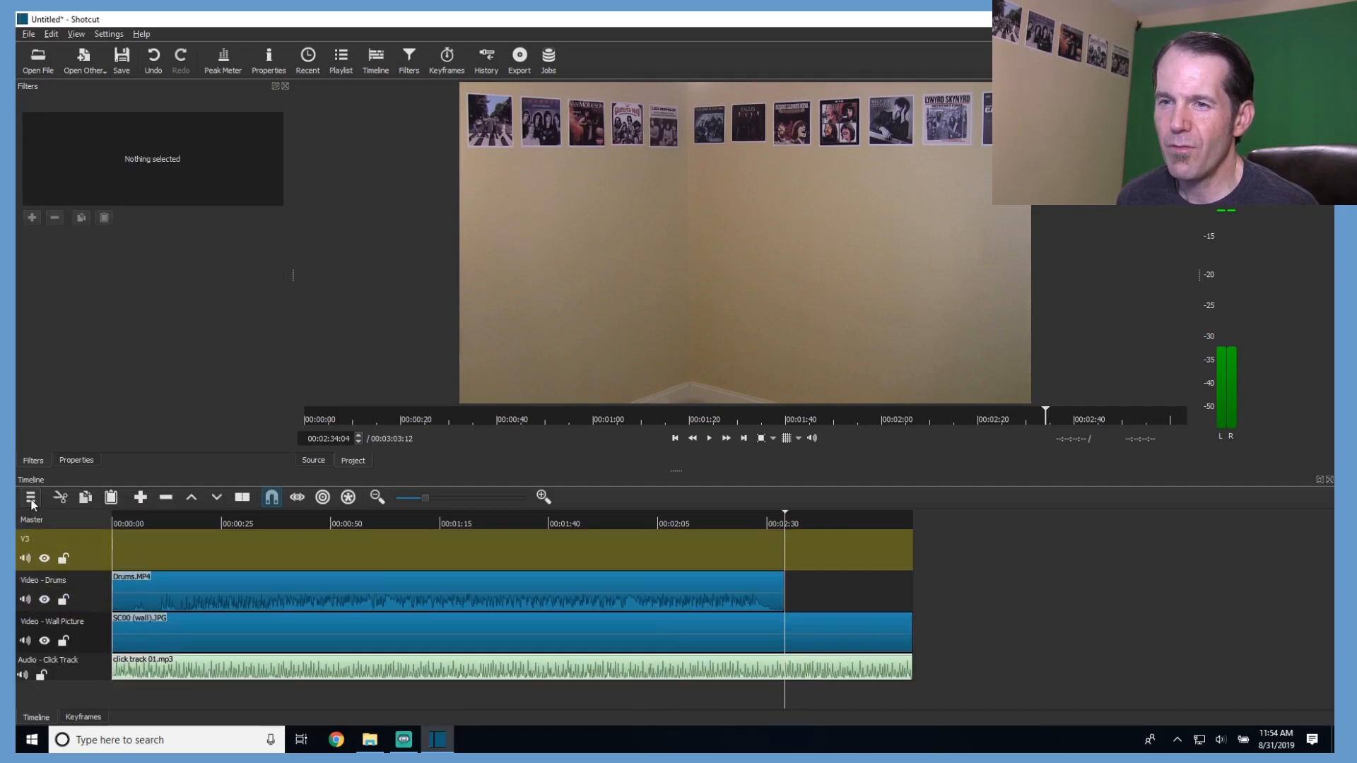
pyautogui.click(30, 497)
pyautogui.click(55, 519)
pyautogui.click(30, 498)
pyautogui.click(55, 519)
# Rename track V3 as Video - Bass and track V4 as Video - Acoustic Guitar.
pyautogui.doubleClick(48, 623)
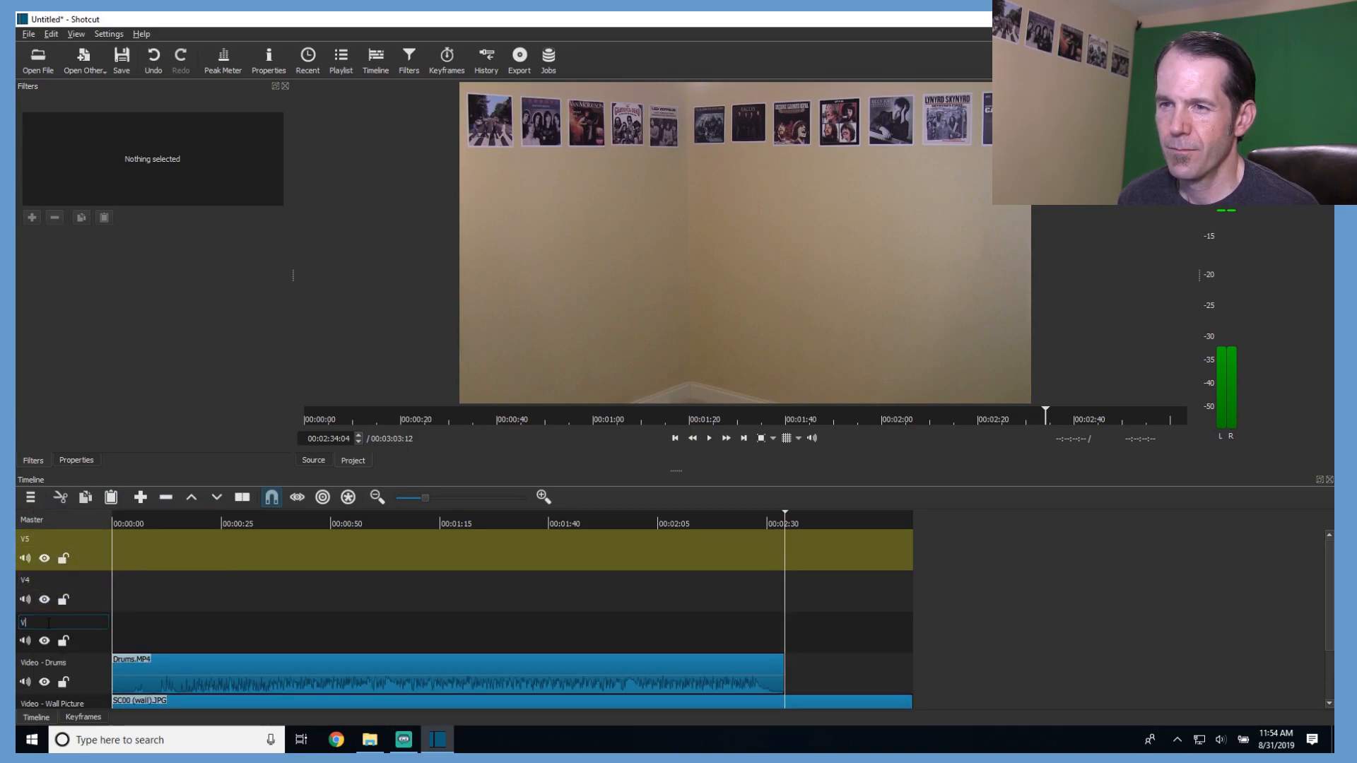
pyautogui.press('Return')
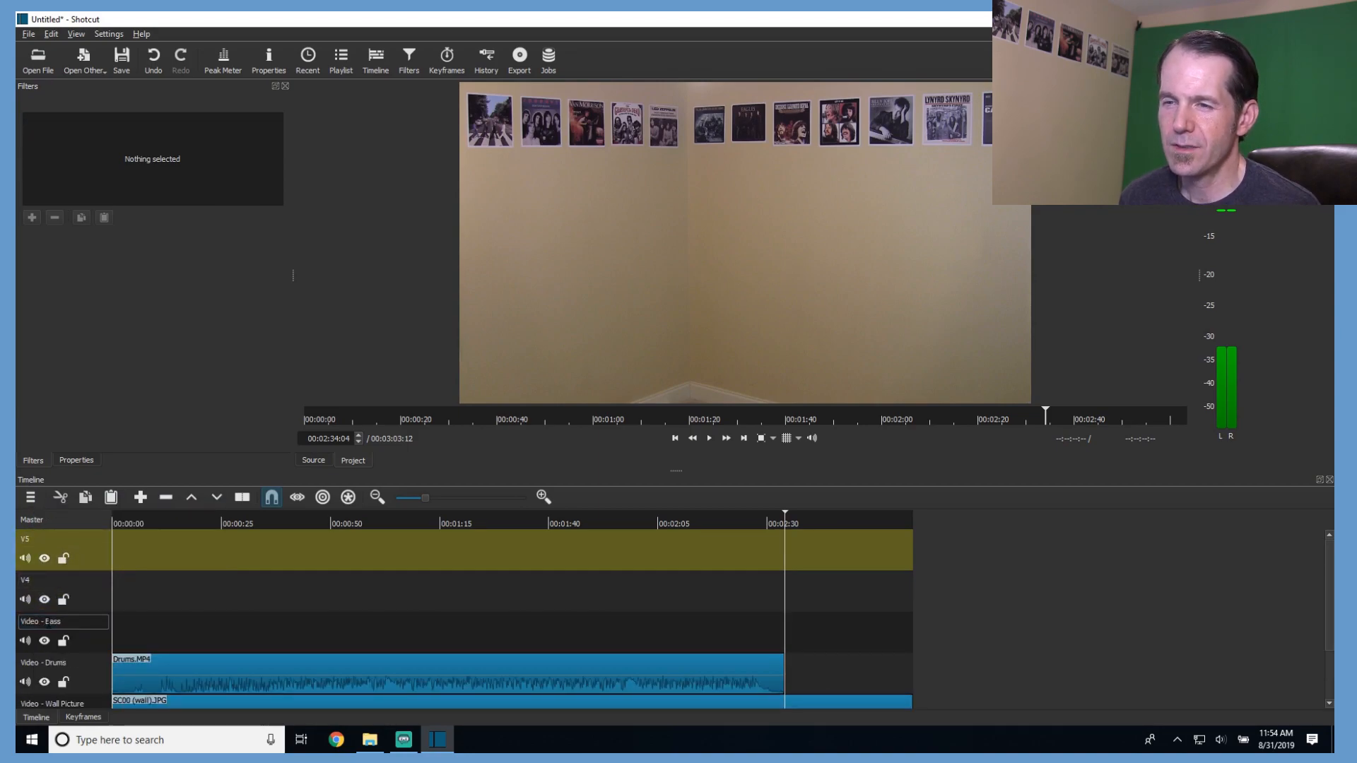
pyautogui.click(35, 581)
pyautogui.write('Vide')
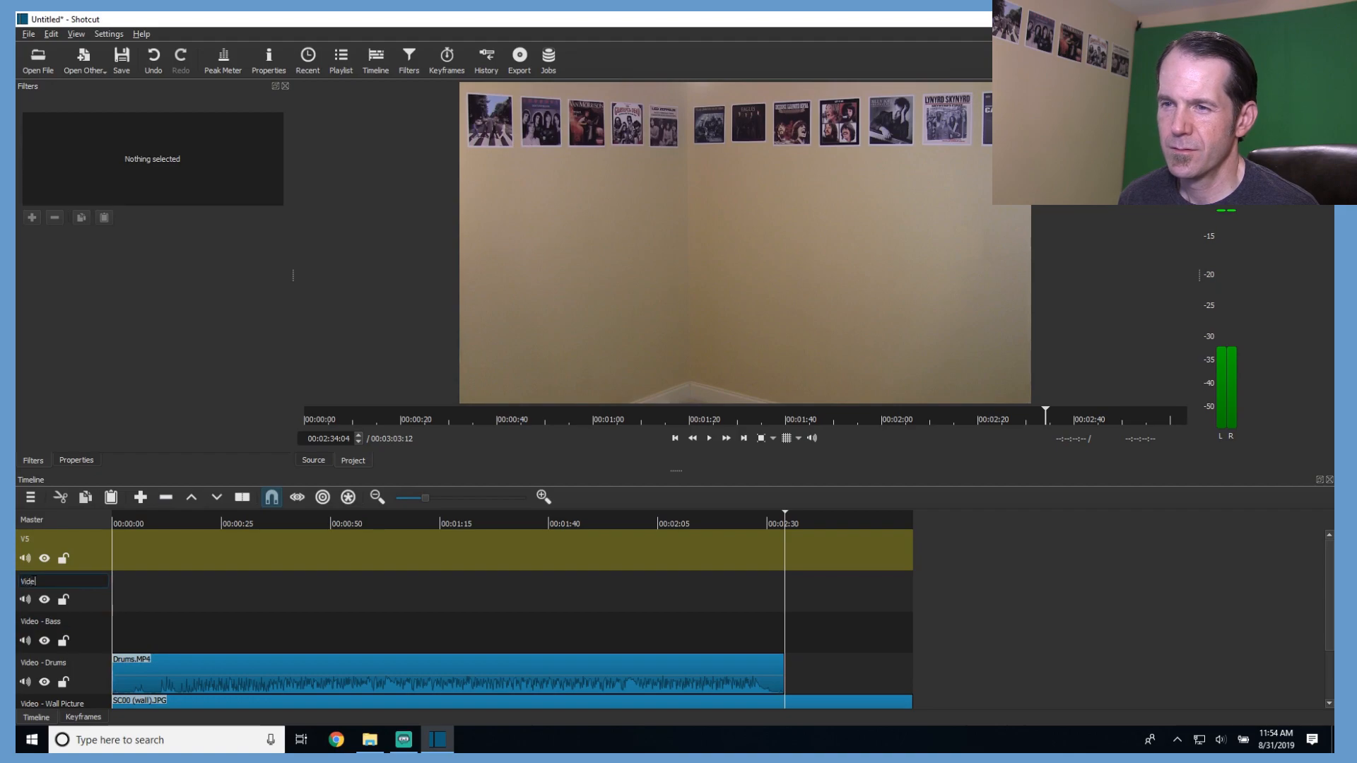
pyautogui.write('o - Acoustic Guitar')
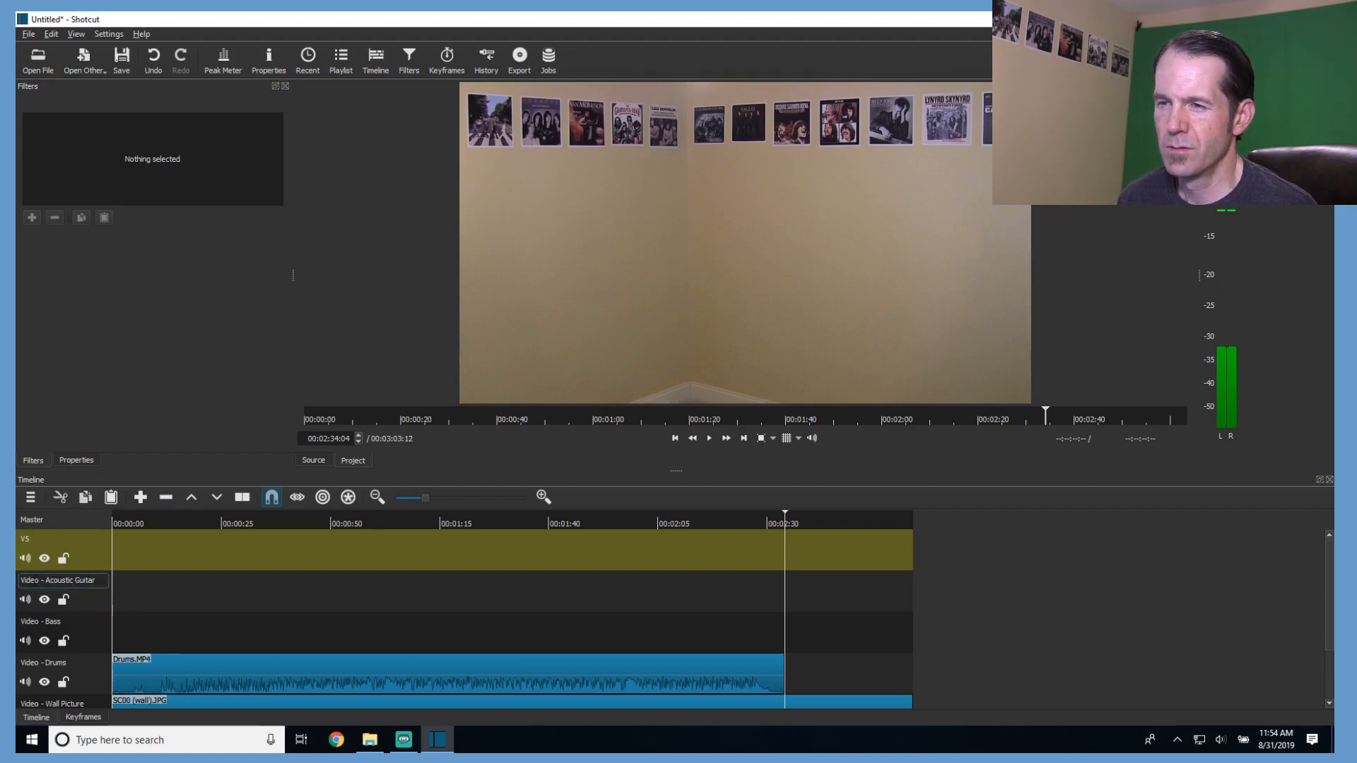
pyautogui.press('Return')
# Rename track V5 as Video - Electric Guitar.
pyautogui.click(38, 538)
pyautogui.write('Video ')
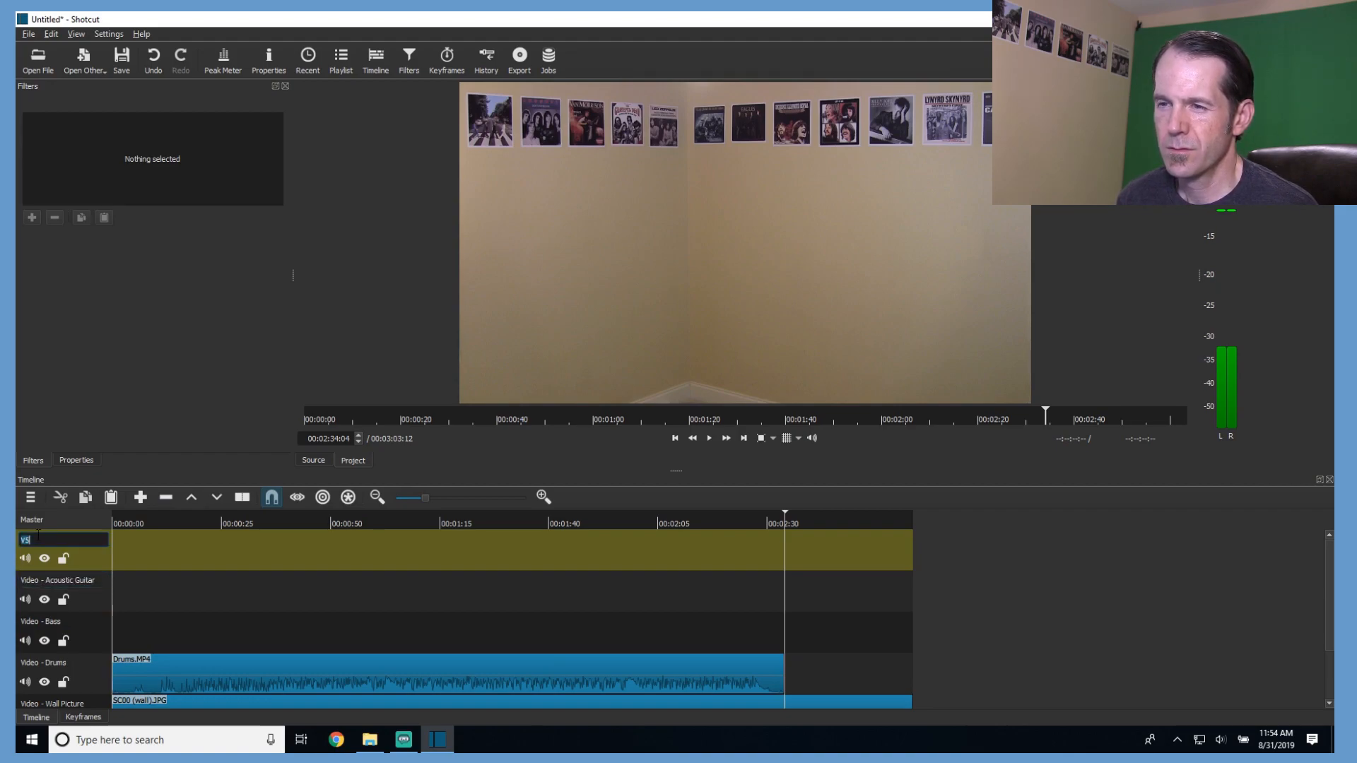
pyautogui.write('- Elec')
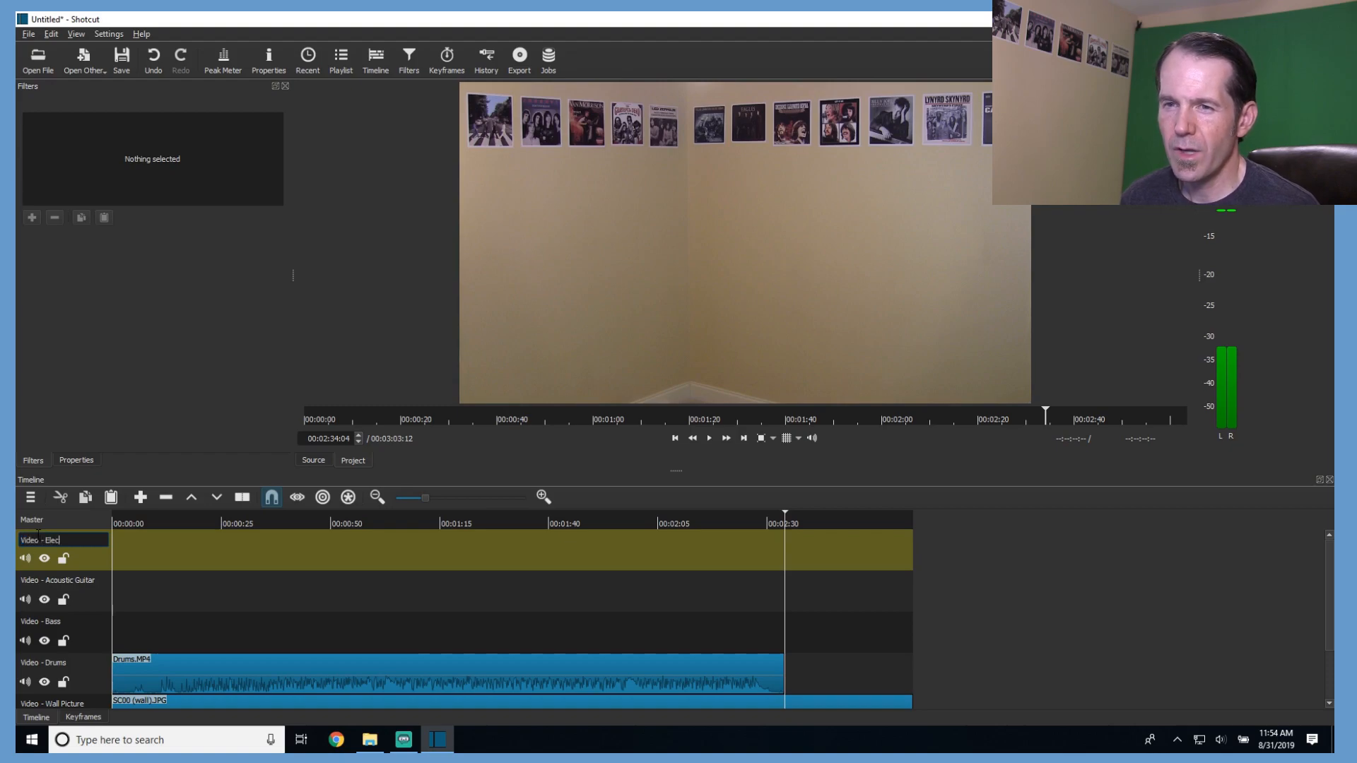
pyautogui.write('tric Guitar')
pyautogui.press('Return')
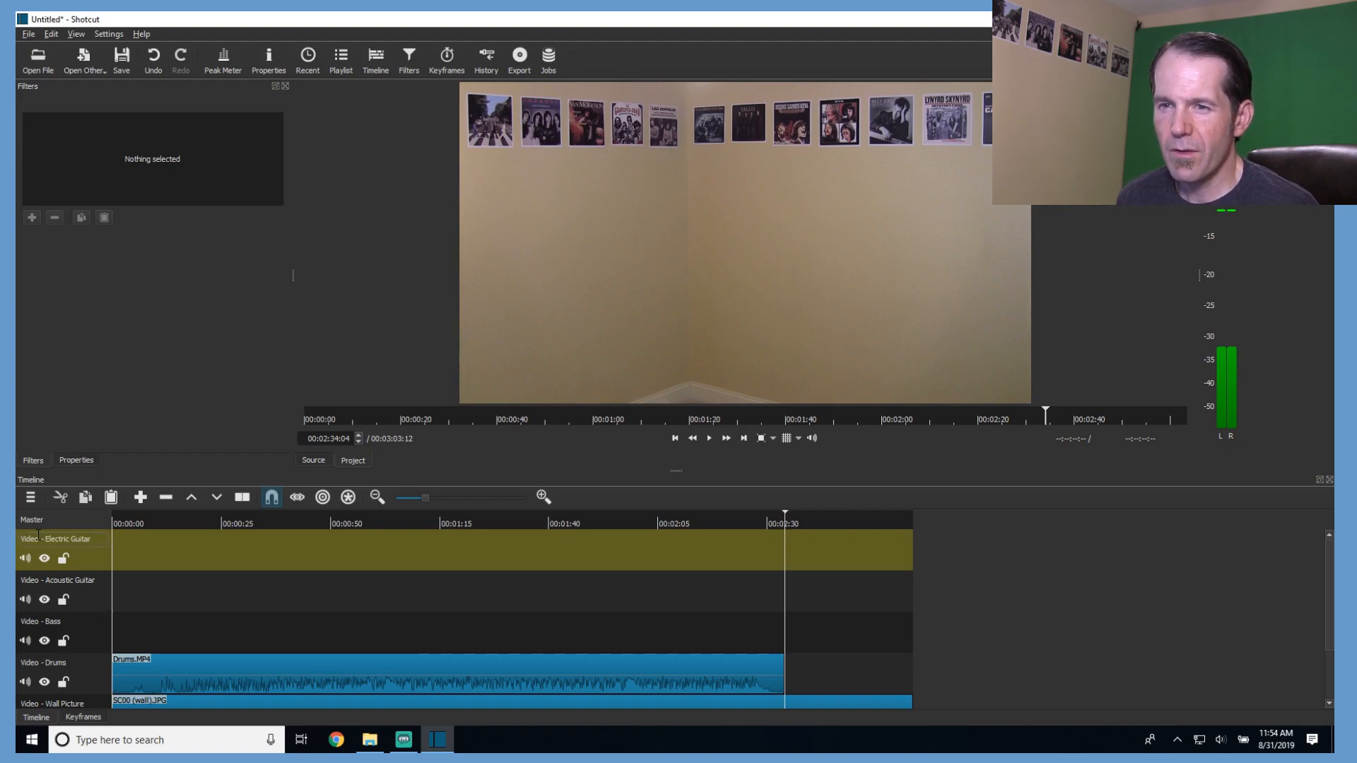
# Add all six media files from the Videos (music) folder, SC00 (wall).JPG through Electric Guitar.MP4, to the playlist.
pyautogui.click(345, 67)
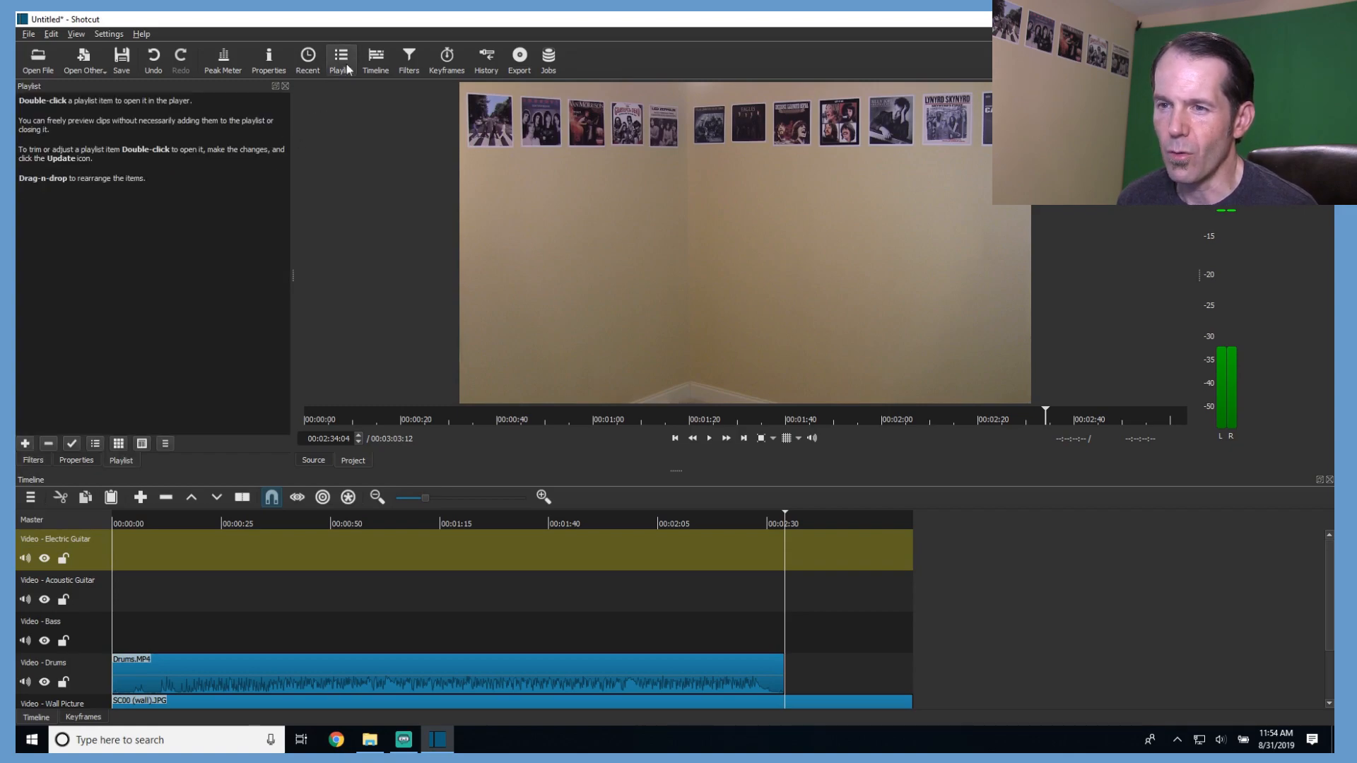
pyautogui.click(370, 739)
pyautogui.click(572, 345)
pyautogui.keyDown('shift'); pyautogui.click(591, 414); pyautogui.keyUp('shift')
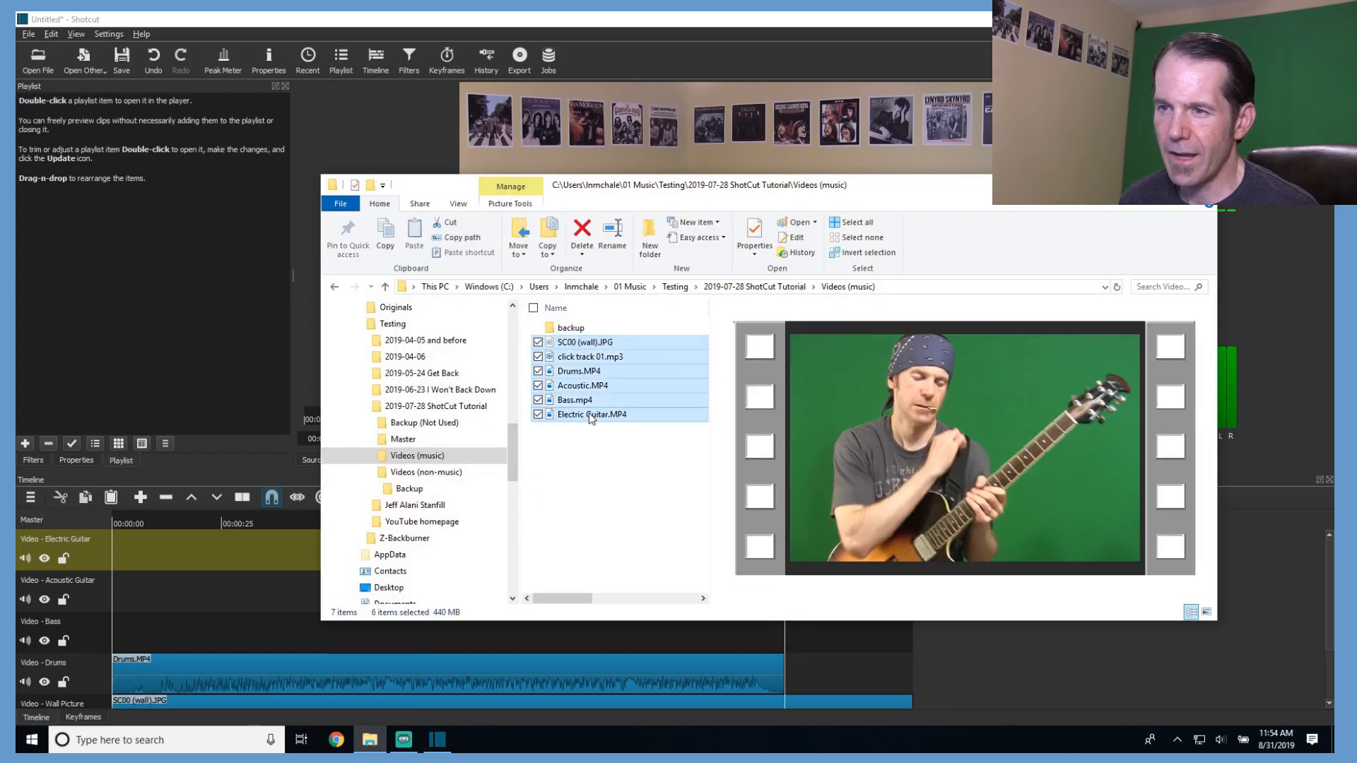
pyautogui.moveTo(603, 350); pyautogui.dragTo(197, 262)
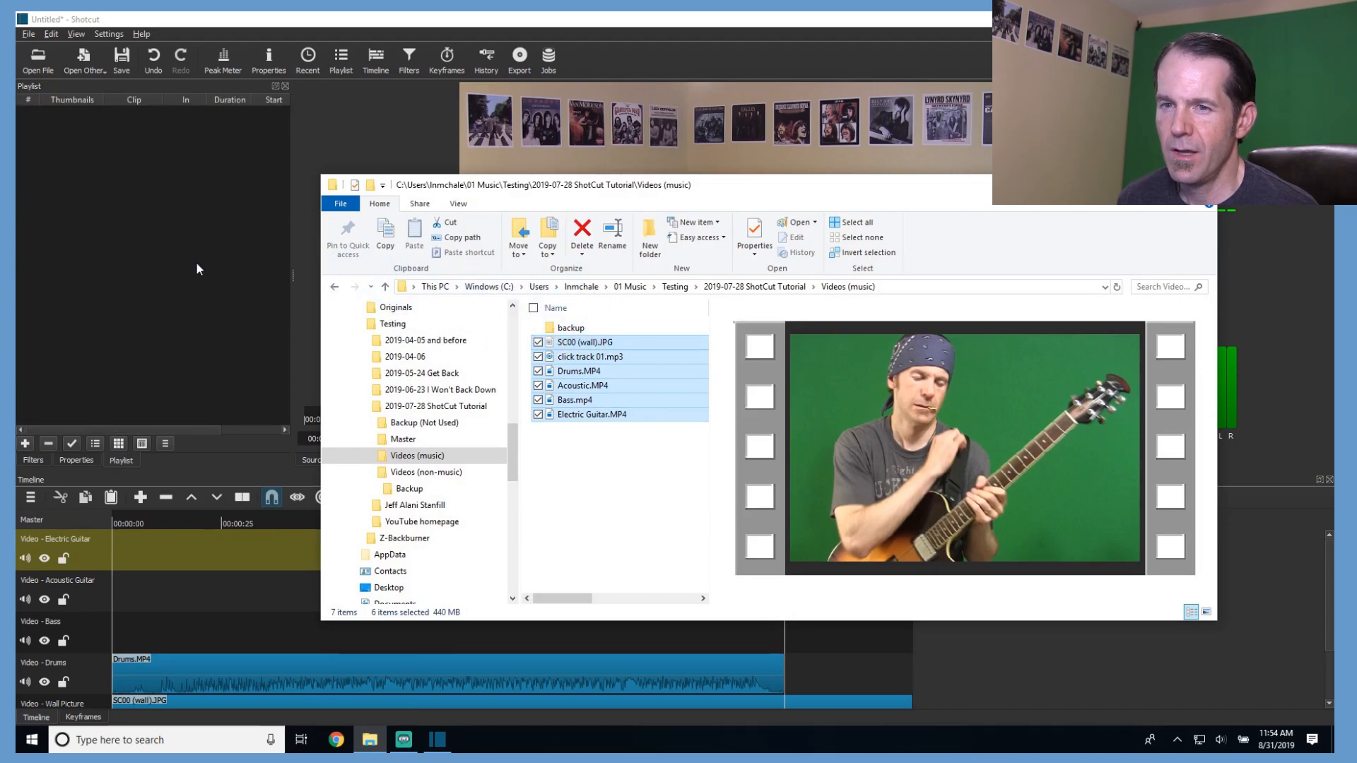
pyautogui.click(1201, 185)
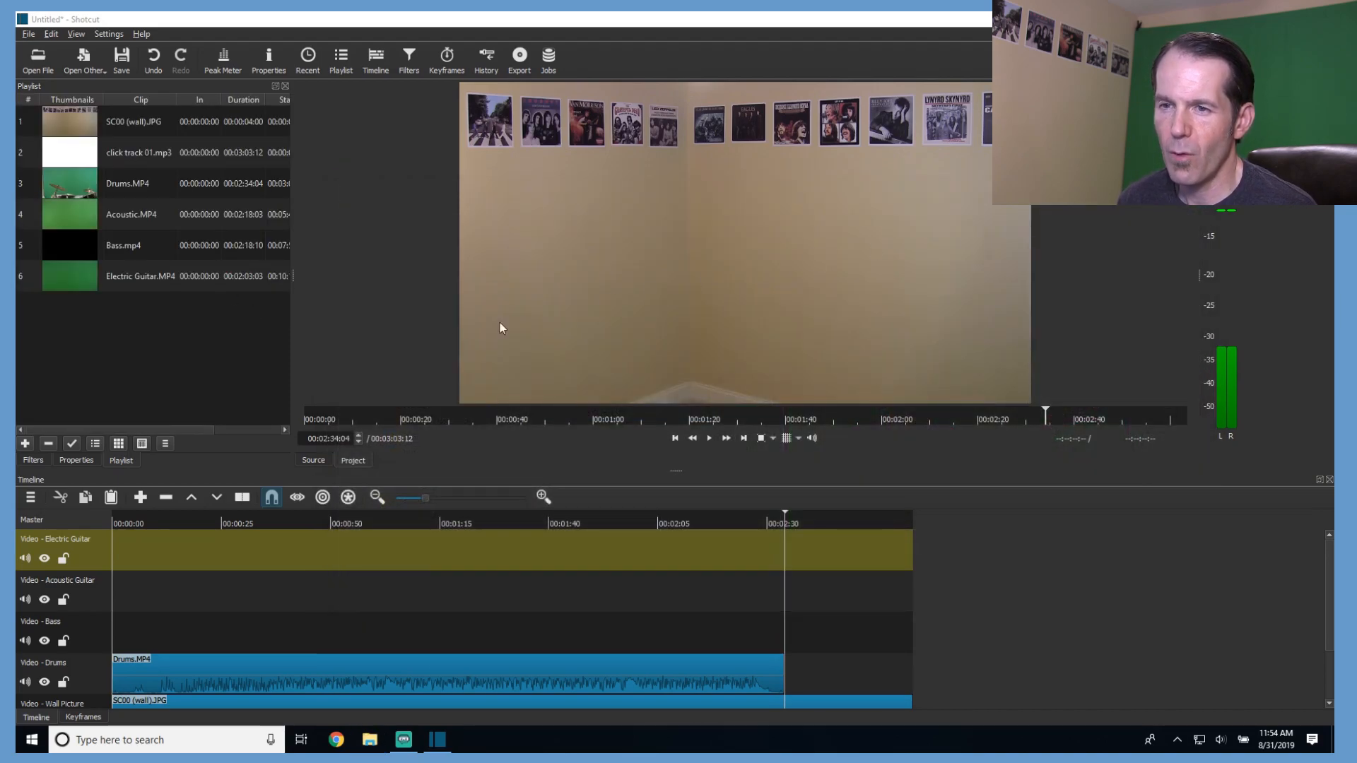
# Append Bass.mp4 from the playlist to the Video - Bass track.
pyautogui.click(116, 248)
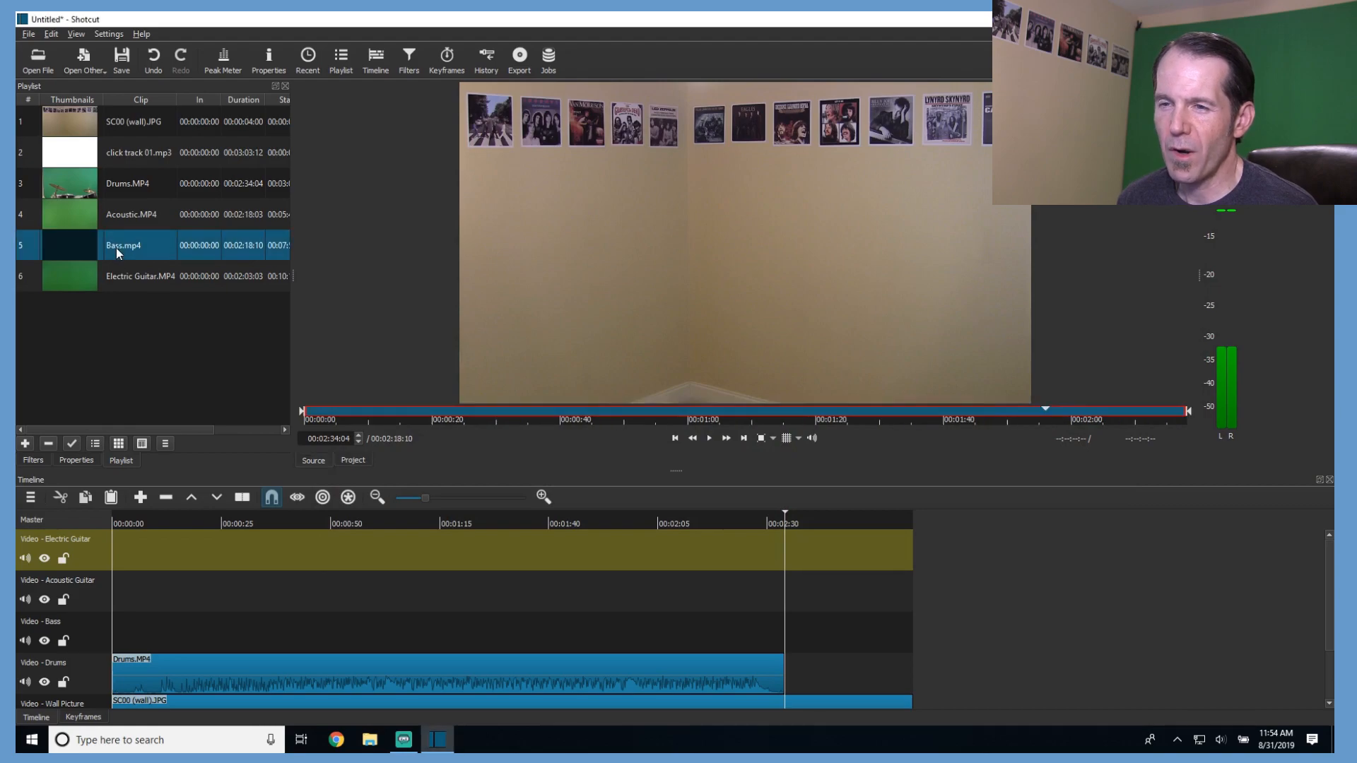
pyautogui.click(83, 616)
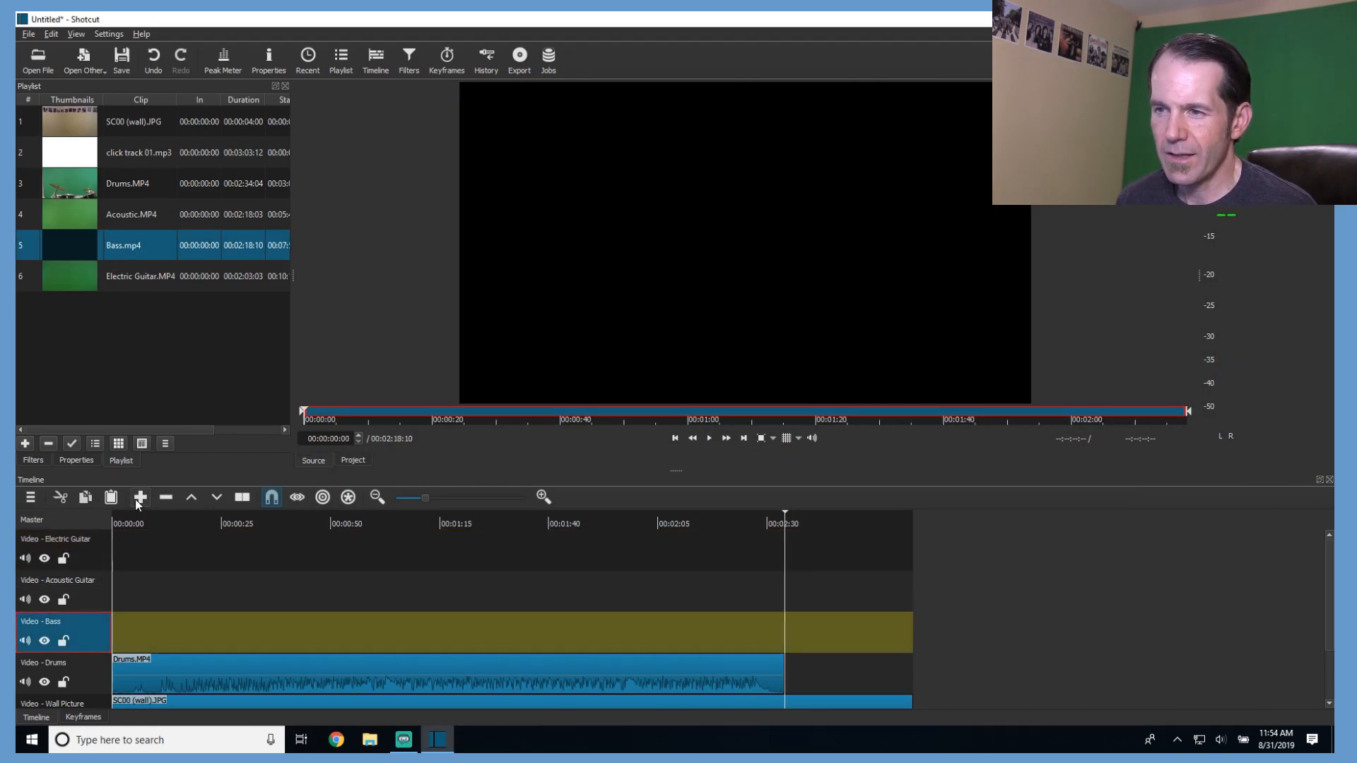
pyautogui.click(139, 499)
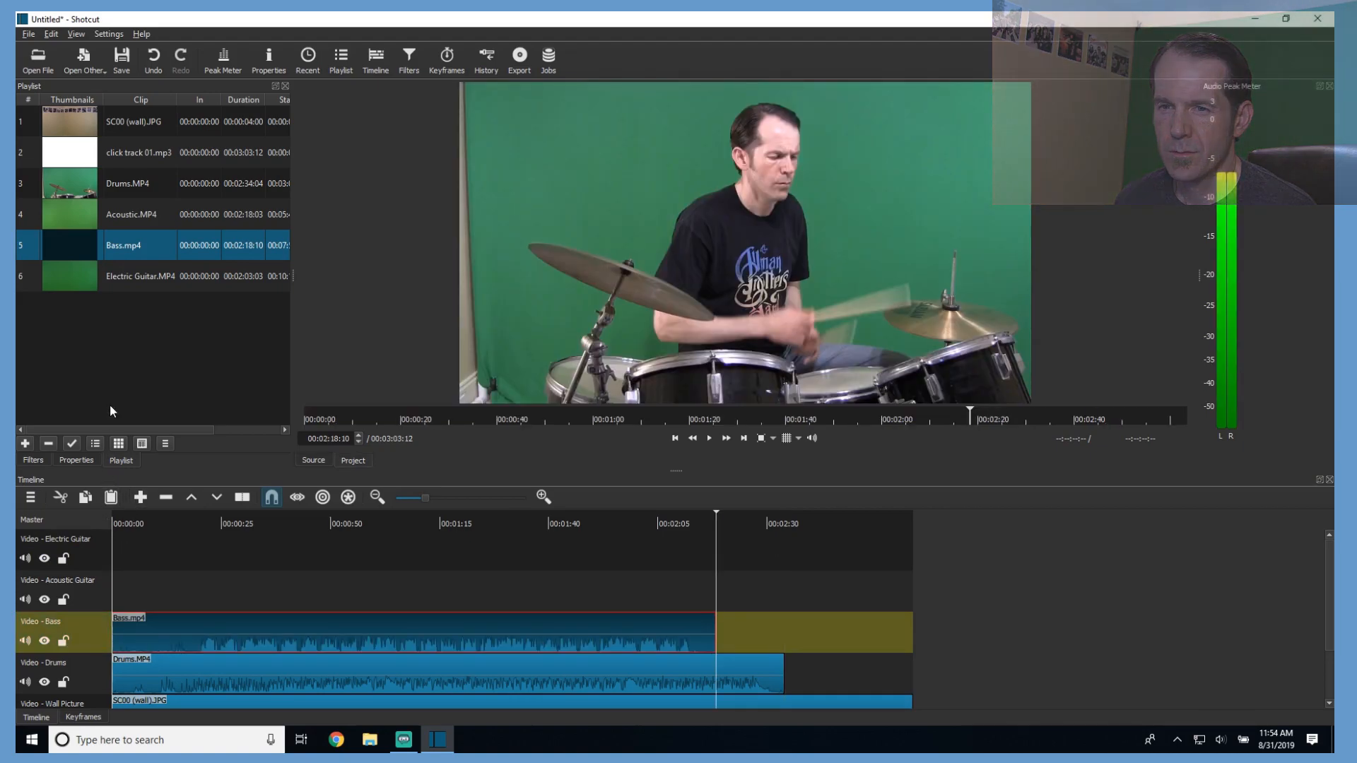
# Append Acoustic.MP4 from the playlist to the Video - Acoustic Guitar track.
pyautogui.click(122, 221)
pyautogui.doubleClick(122, 218)
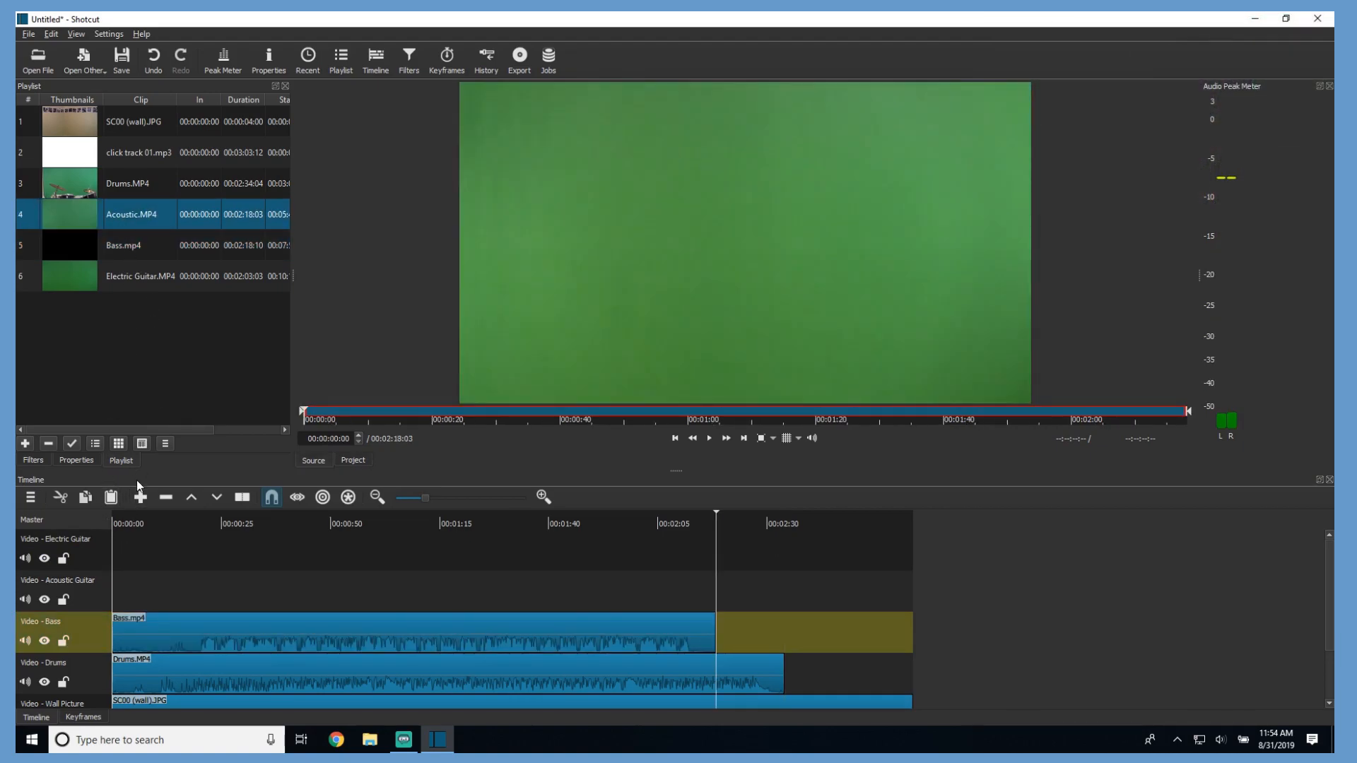
pyautogui.click(95, 601)
pyautogui.click(140, 498)
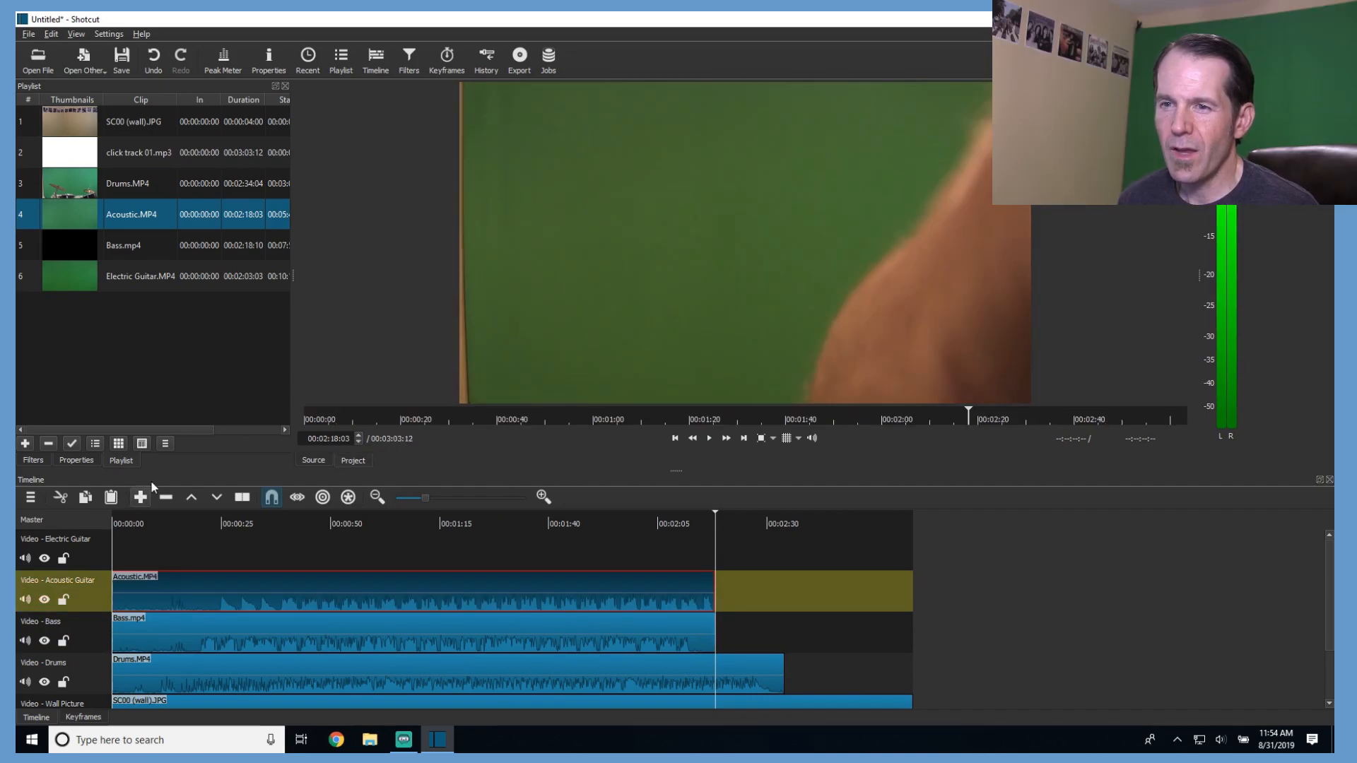
# Append Electric Guitar.MP4 from the playlist to the Video - Electric Guitar track.
pyautogui.click(118, 276)
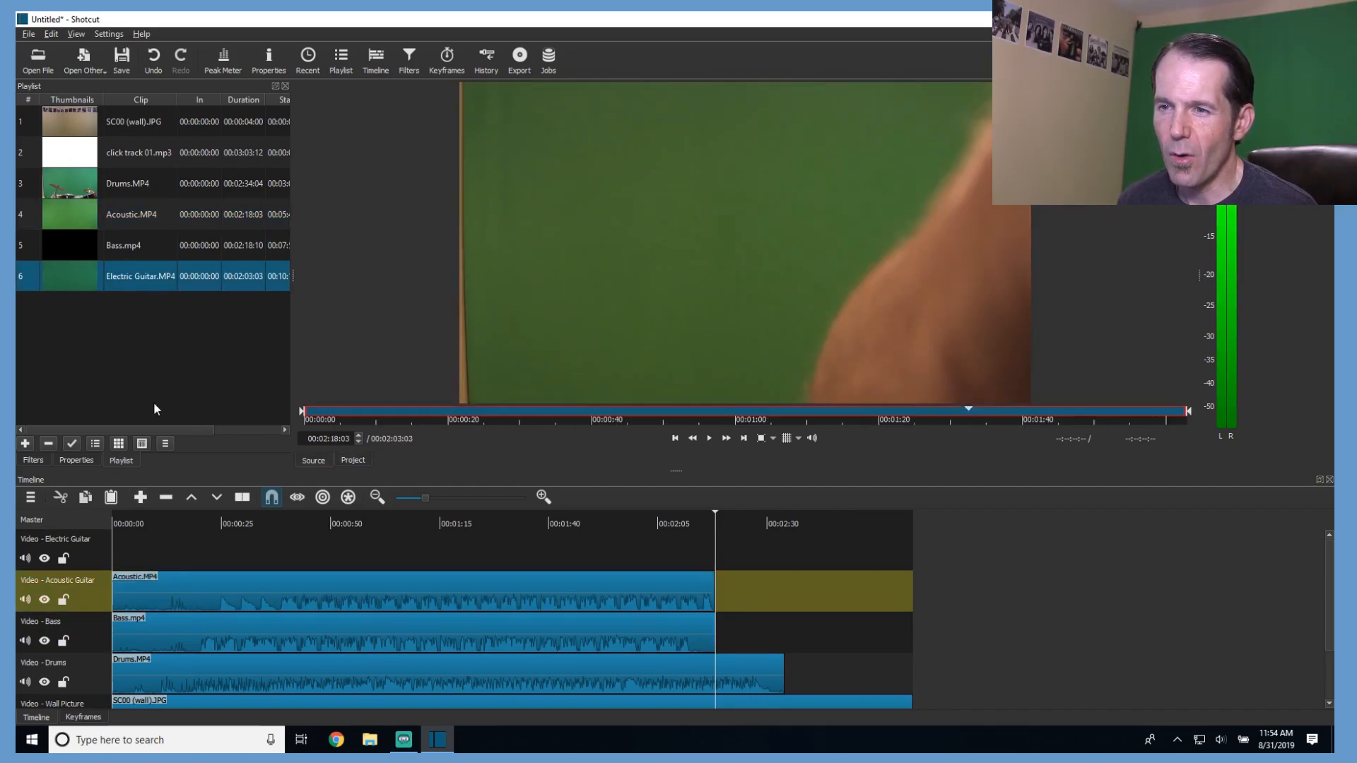
pyautogui.click(71, 550)
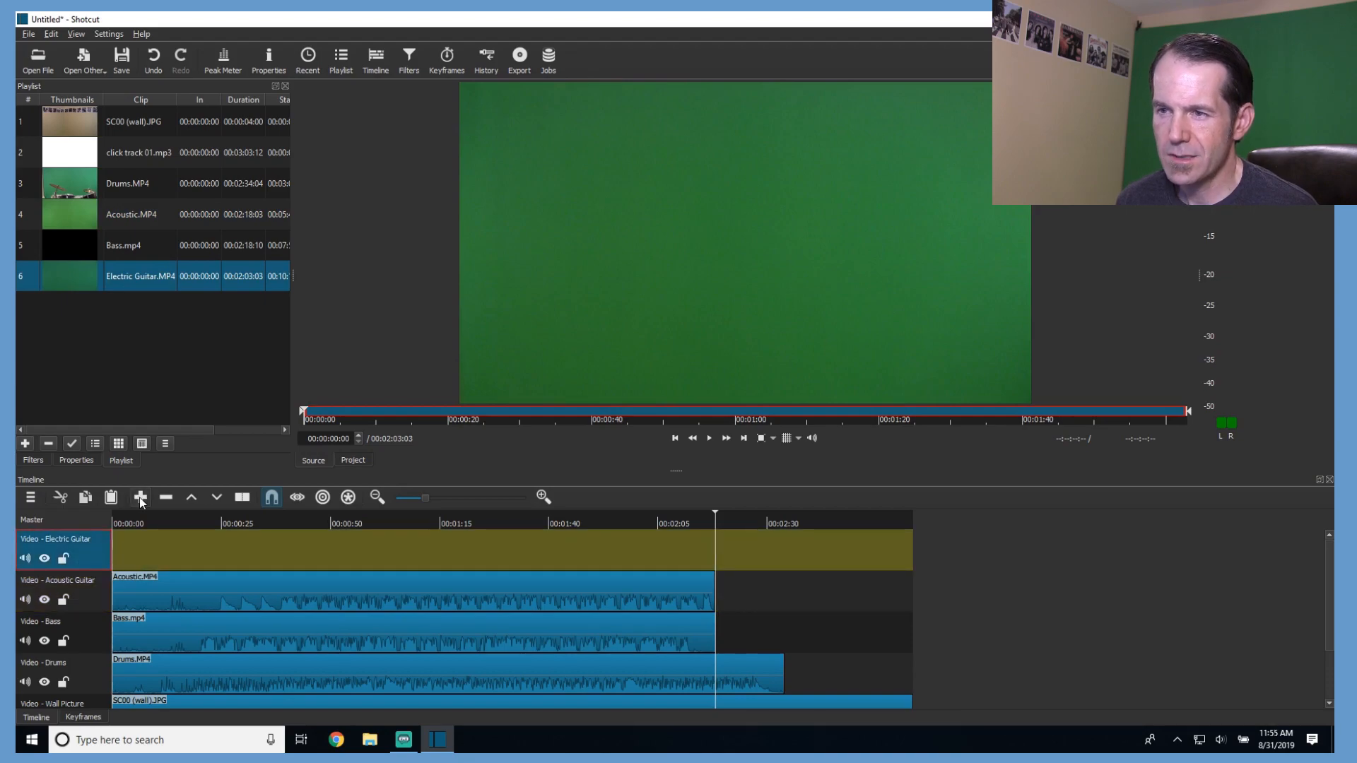
pyautogui.click(140, 498)
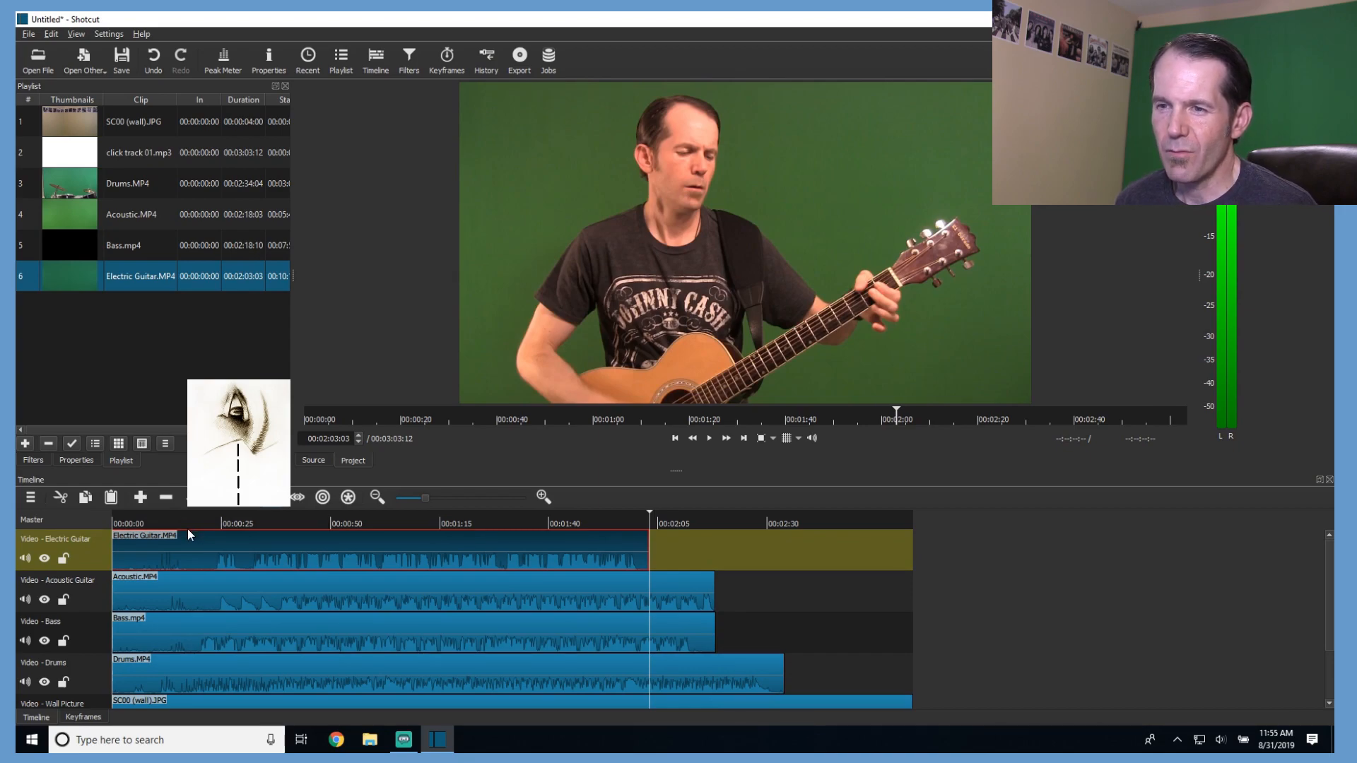
# At 00:00:45:12, add a Size and Position filter to the Electric Guitar clip and shrink it to about 1013 x 570 in the frame's lower-right corner.
pyautogui.click(311, 522)
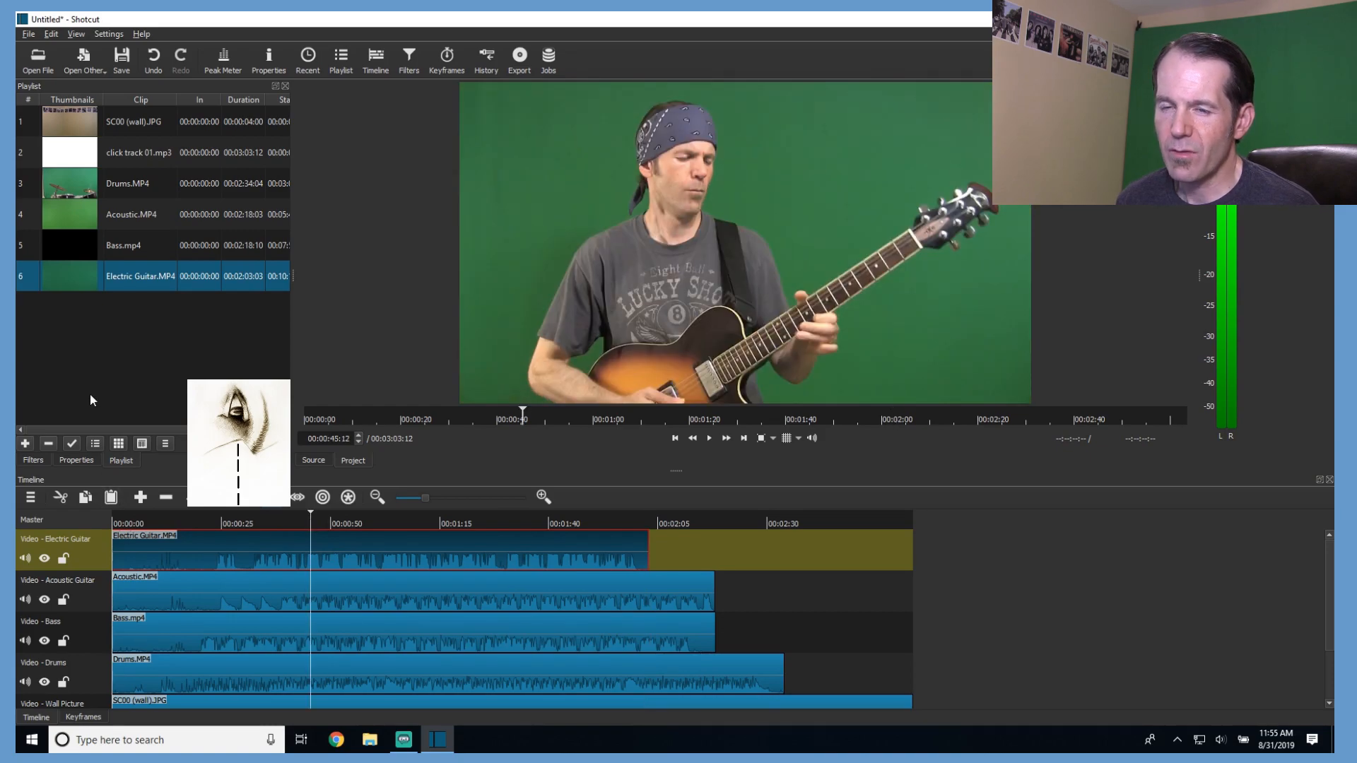
pyautogui.click(410, 64)
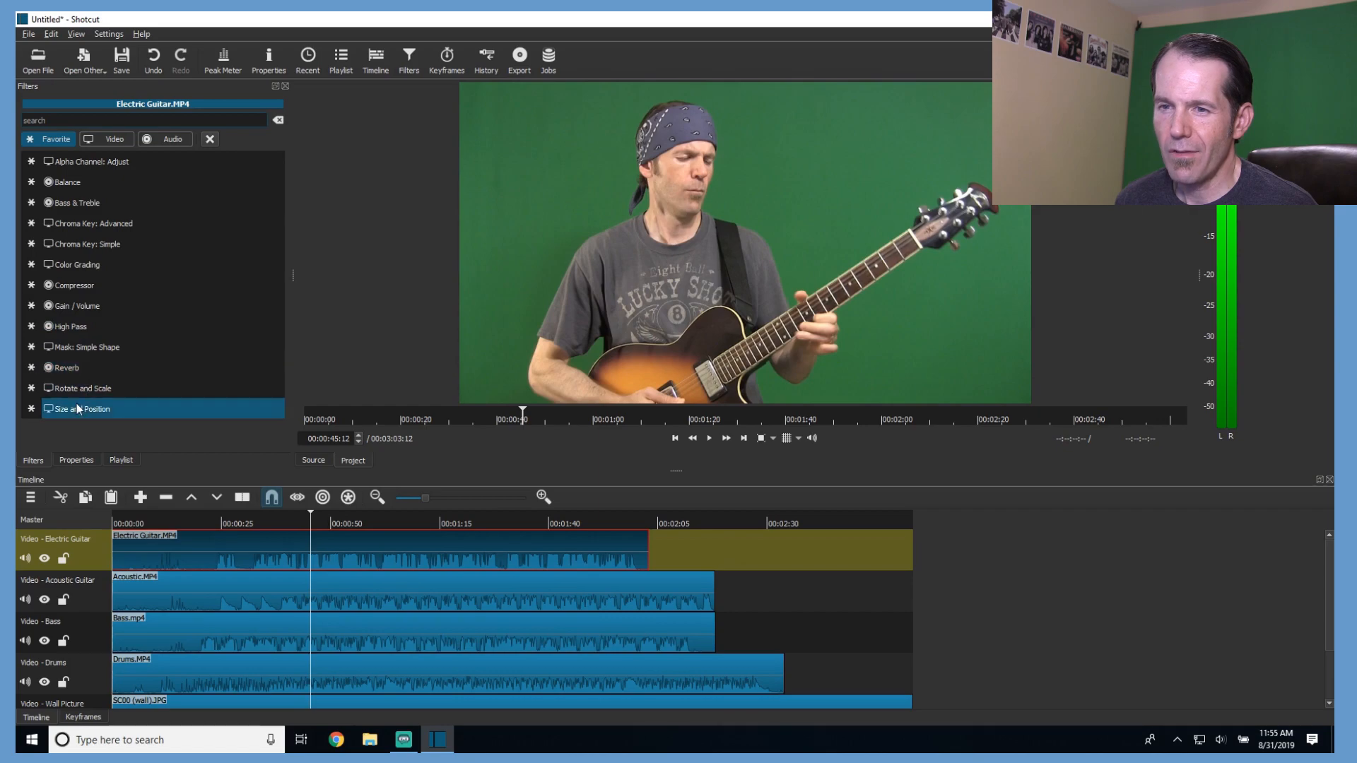
pyautogui.click(141, 409)
pyautogui.moveTo(463, 84); pyautogui.dragTo(791, 243)
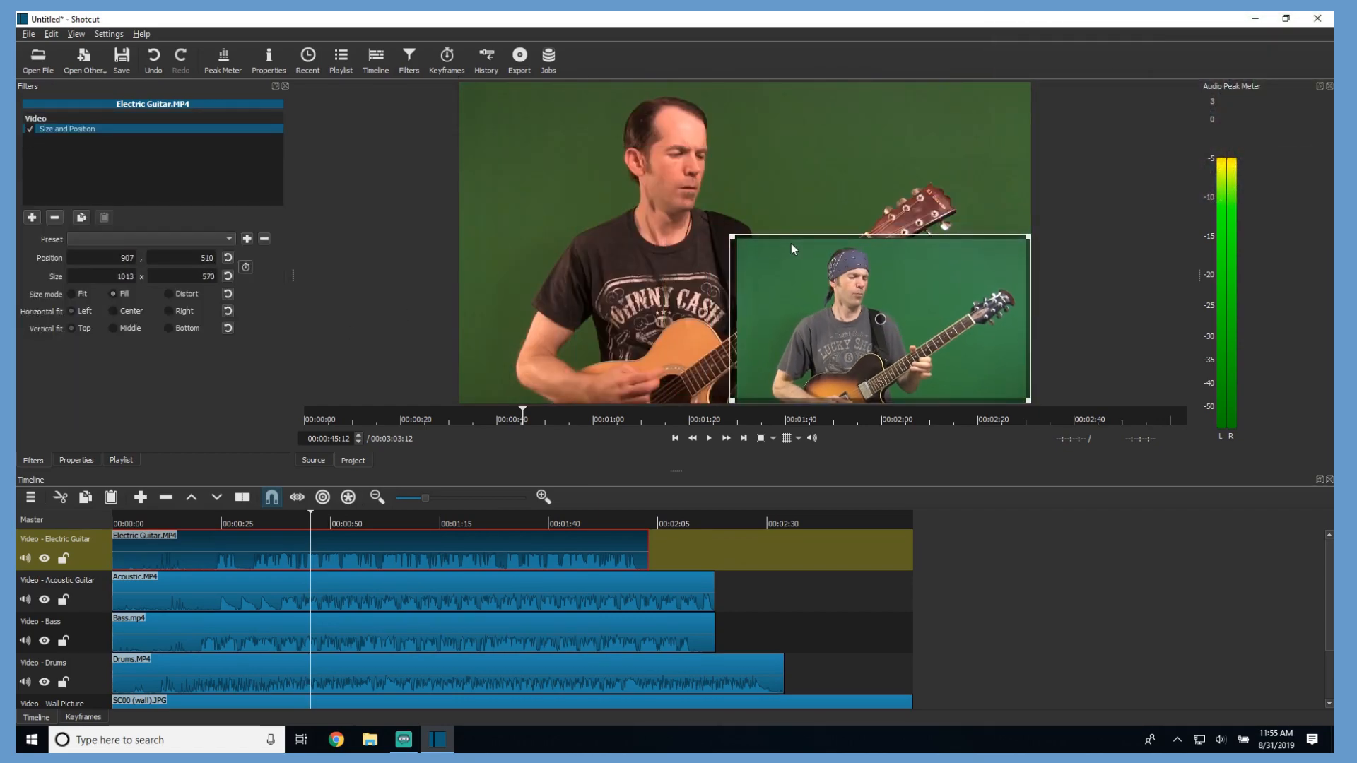
# Add a Size and Position filter to the Video - Acoustic Guitar track and shrink it to about 981 x 552 in the frame's upper-right corner.
pyautogui.click(93, 599)
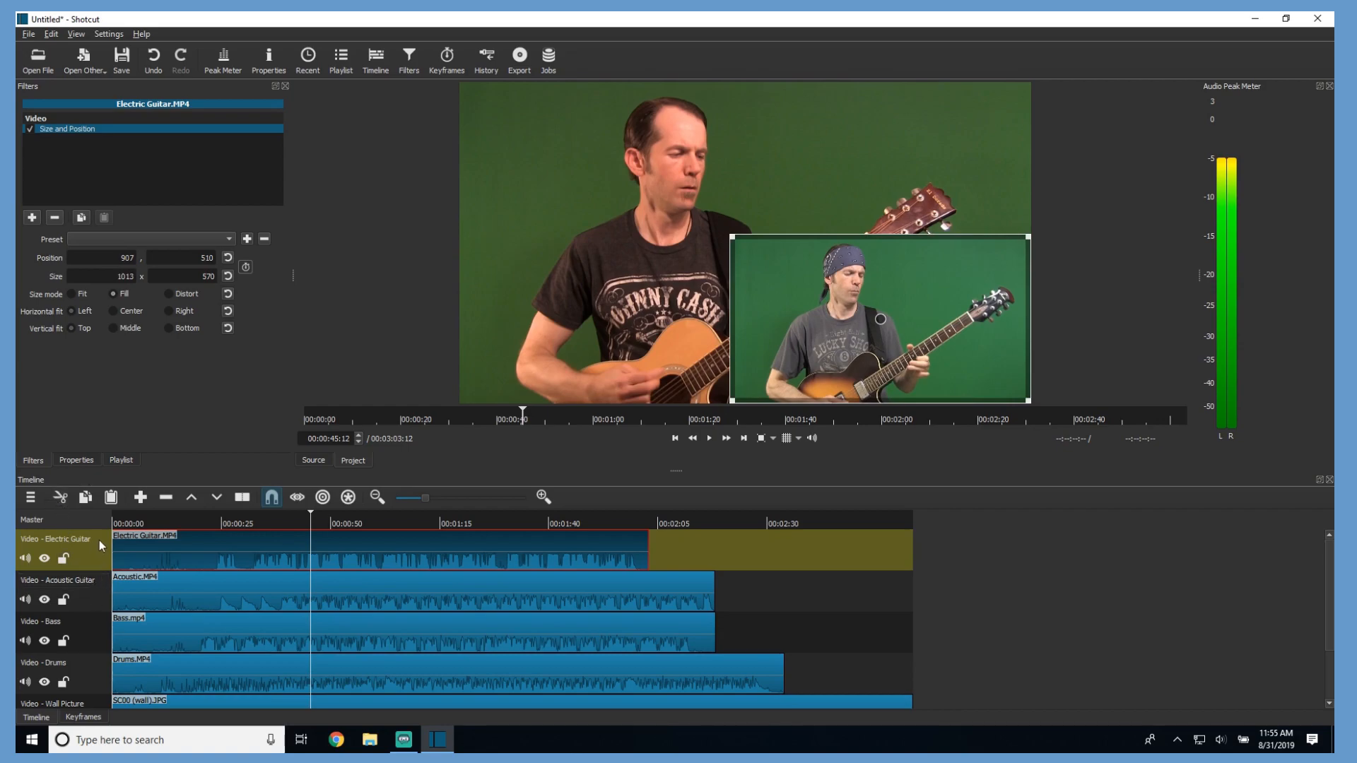
pyautogui.click(29, 223)
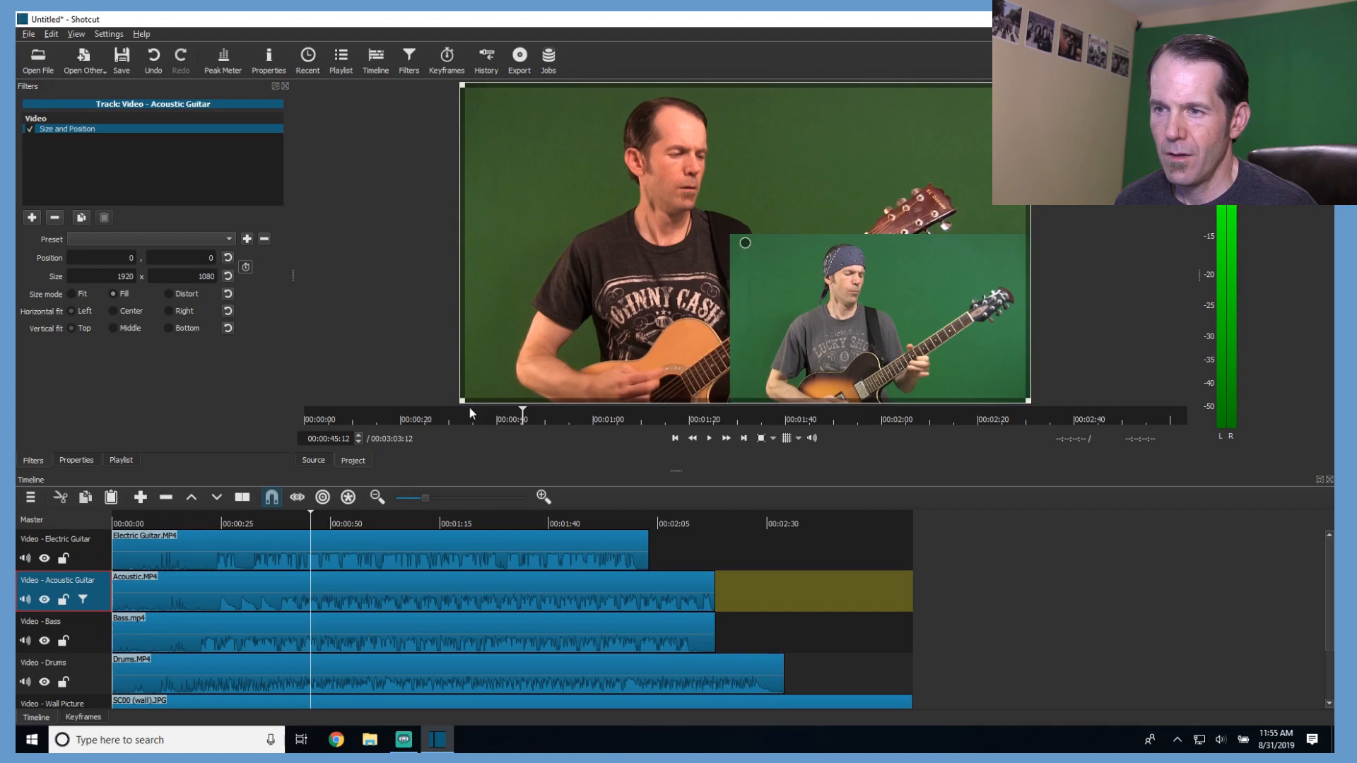
pyautogui.moveTo(463, 401); pyautogui.dragTo(749, 245)
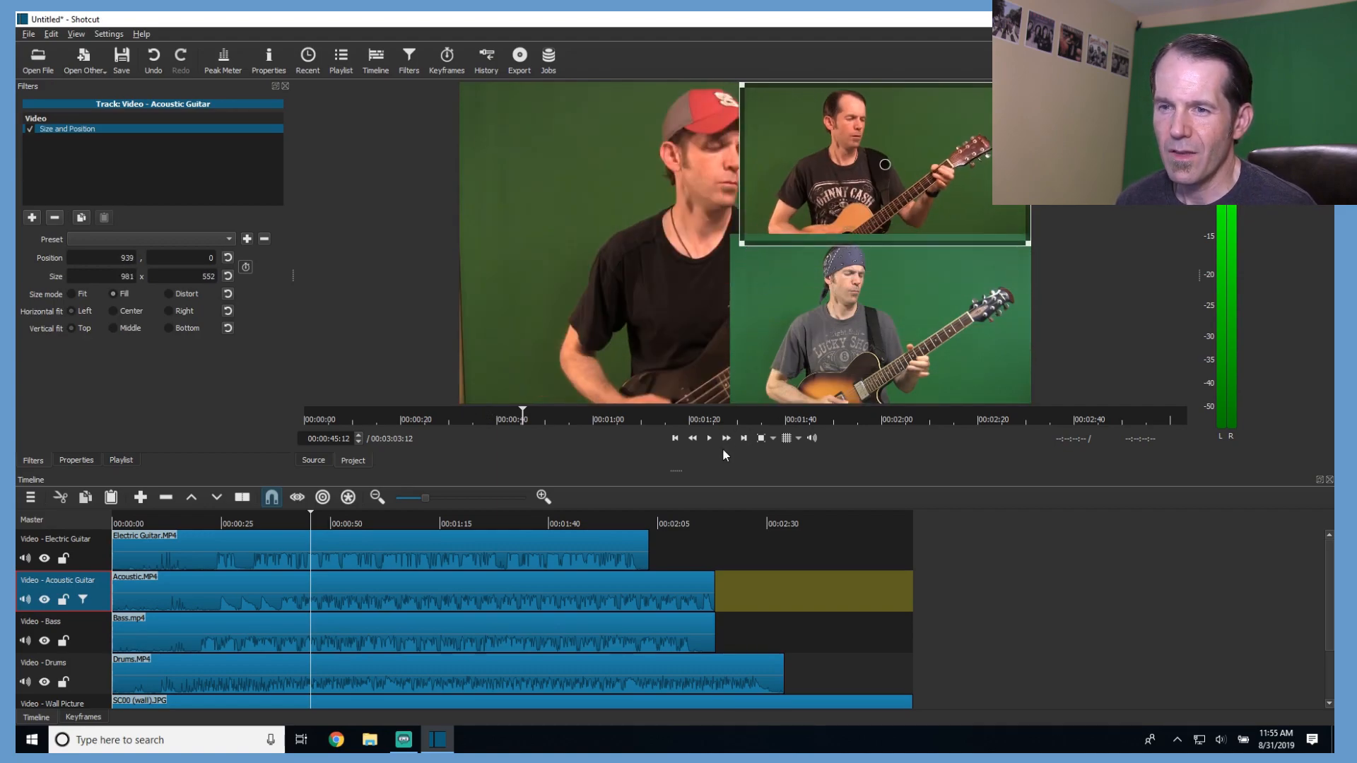
# Hide the Electric Guitar, Acoustic Guitar, Bass and Drums video tracks one by one to inspect the layers beneath, and show them all again.
pyautogui.click(40, 559)
pyautogui.click(41, 601)
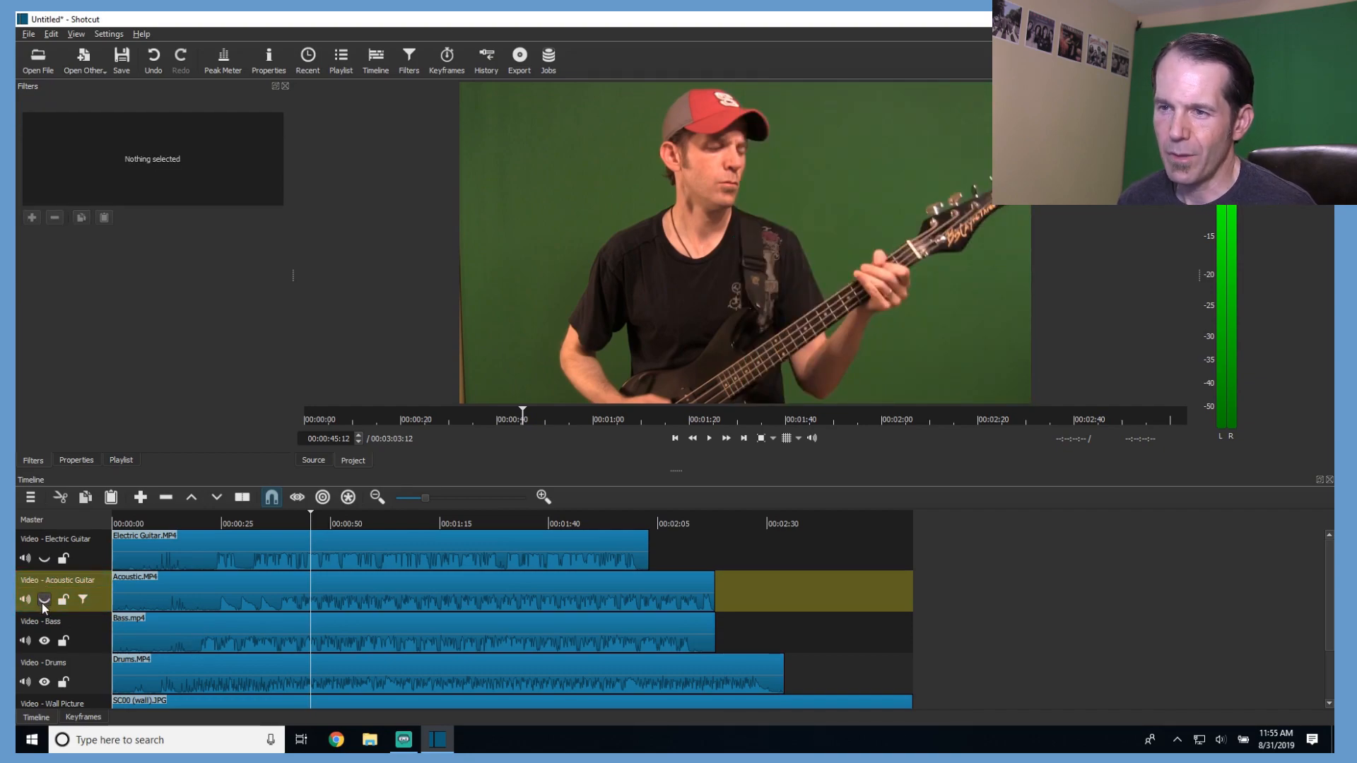
pyautogui.click(43, 640)
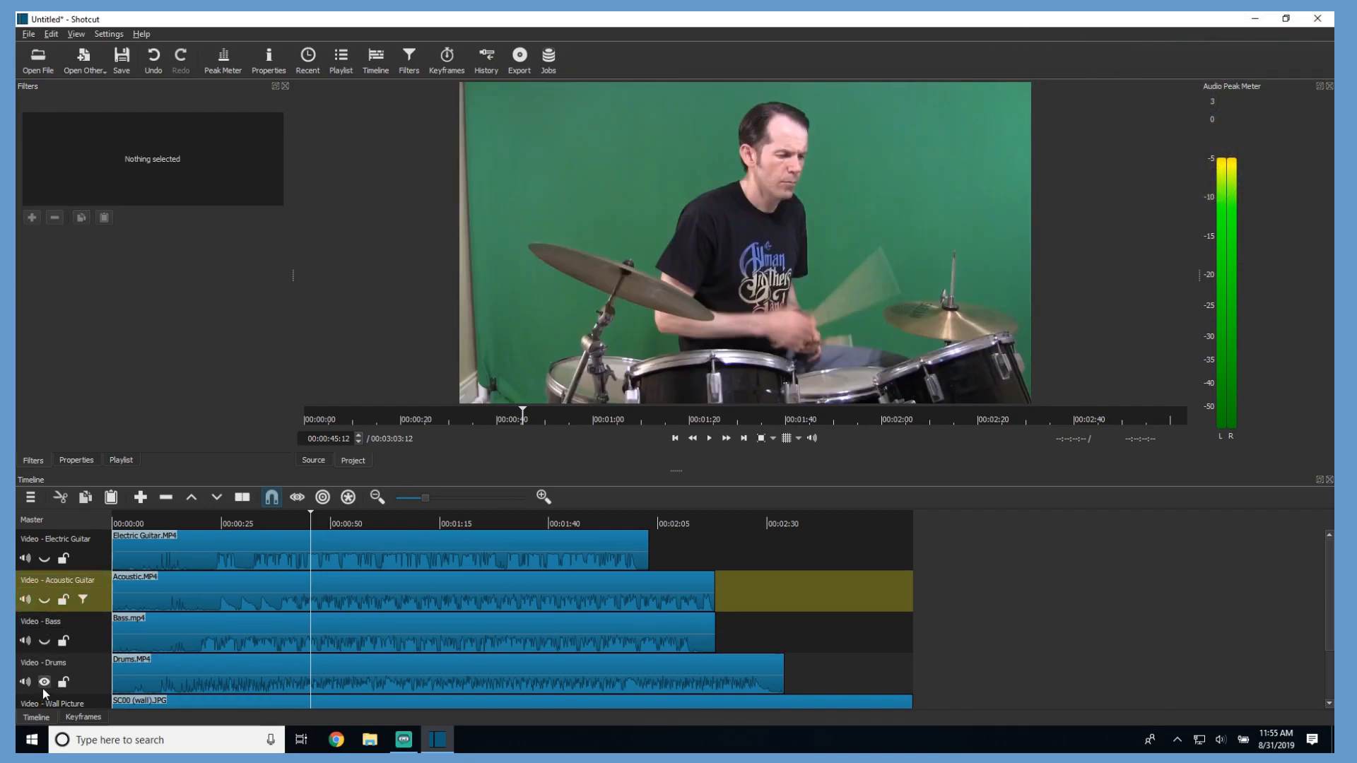
pyautogui.click(44, 683)
pyautogui.click(45, 683)
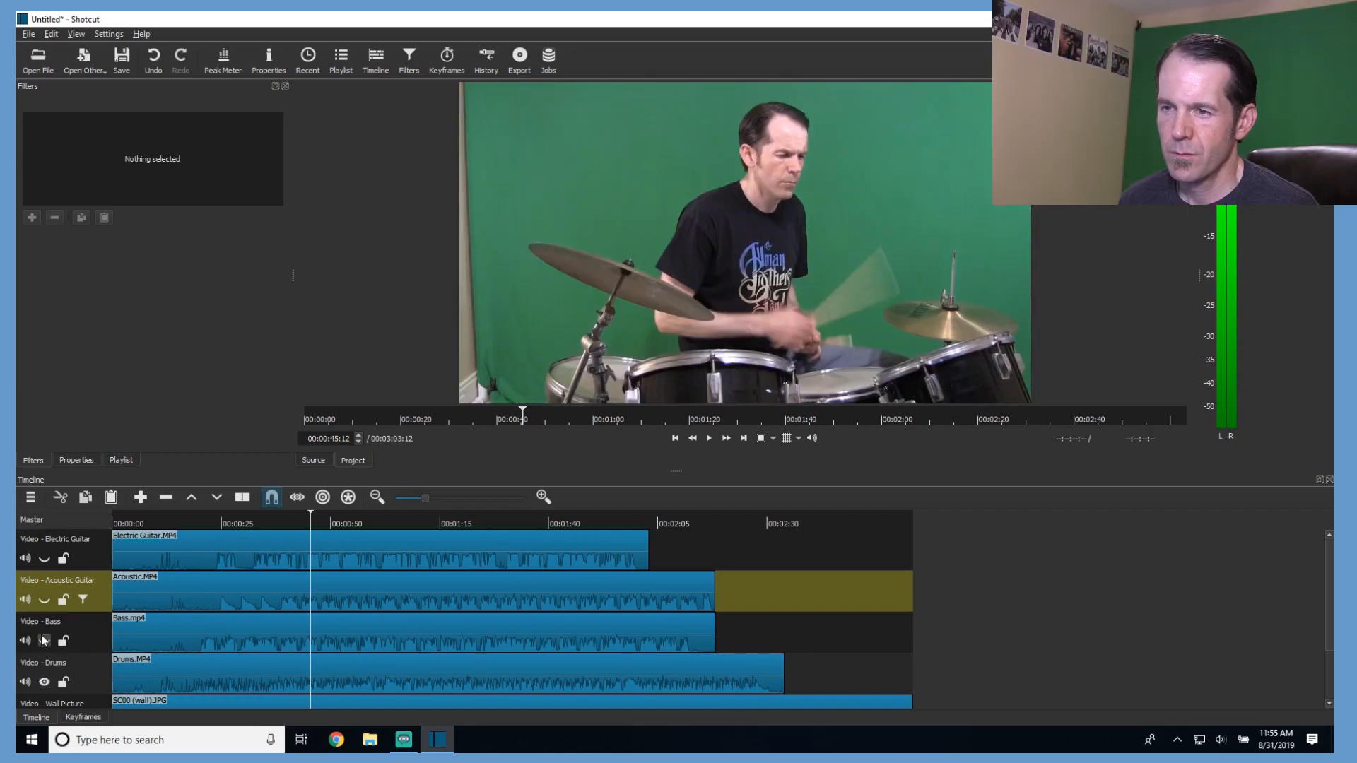
pyautogui.click(44, 640)
pyautogui.click(43, 600)
pyautogui.click(44, 558)
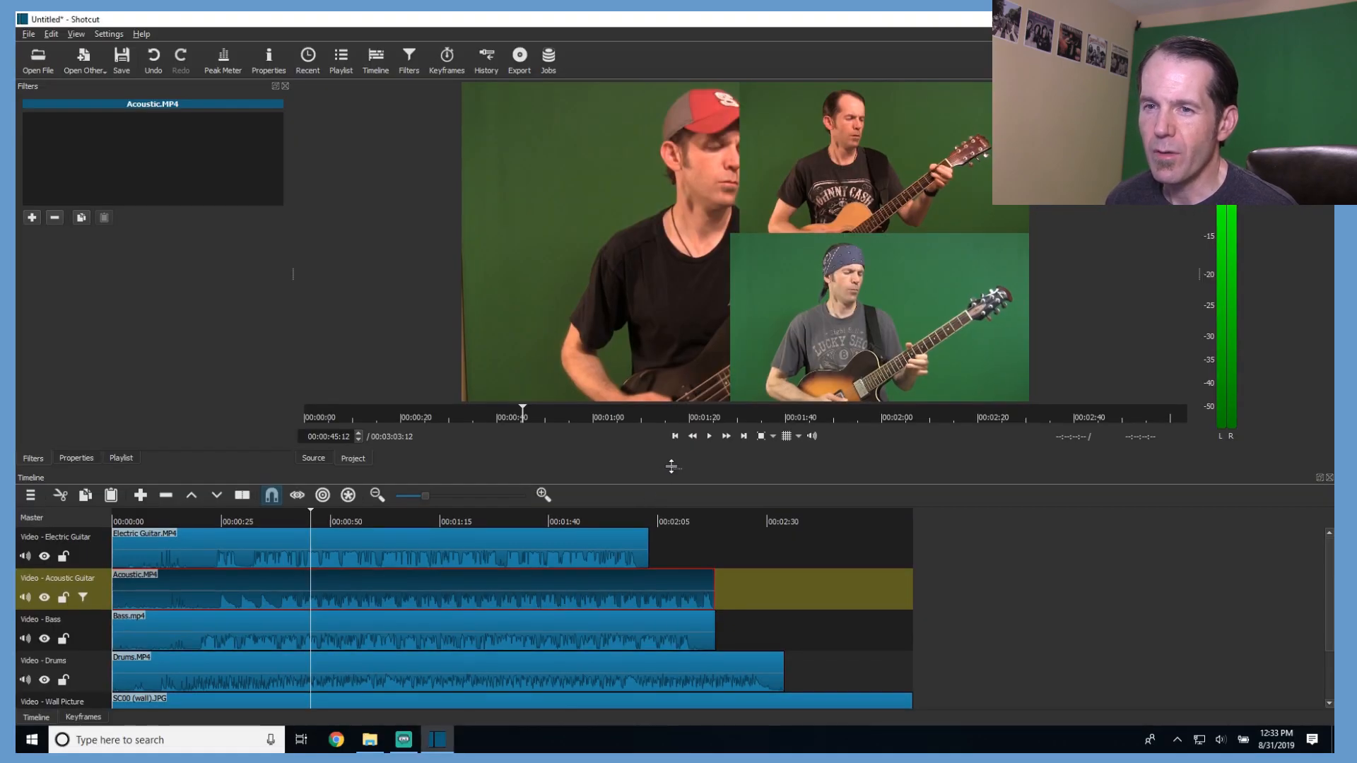
# Enlarge the timeline area and place the playhead on the click track beat at 00:00:14:16.
pyautogui.moveTo(665, 470); pyautogui.dragTo(680, 406)
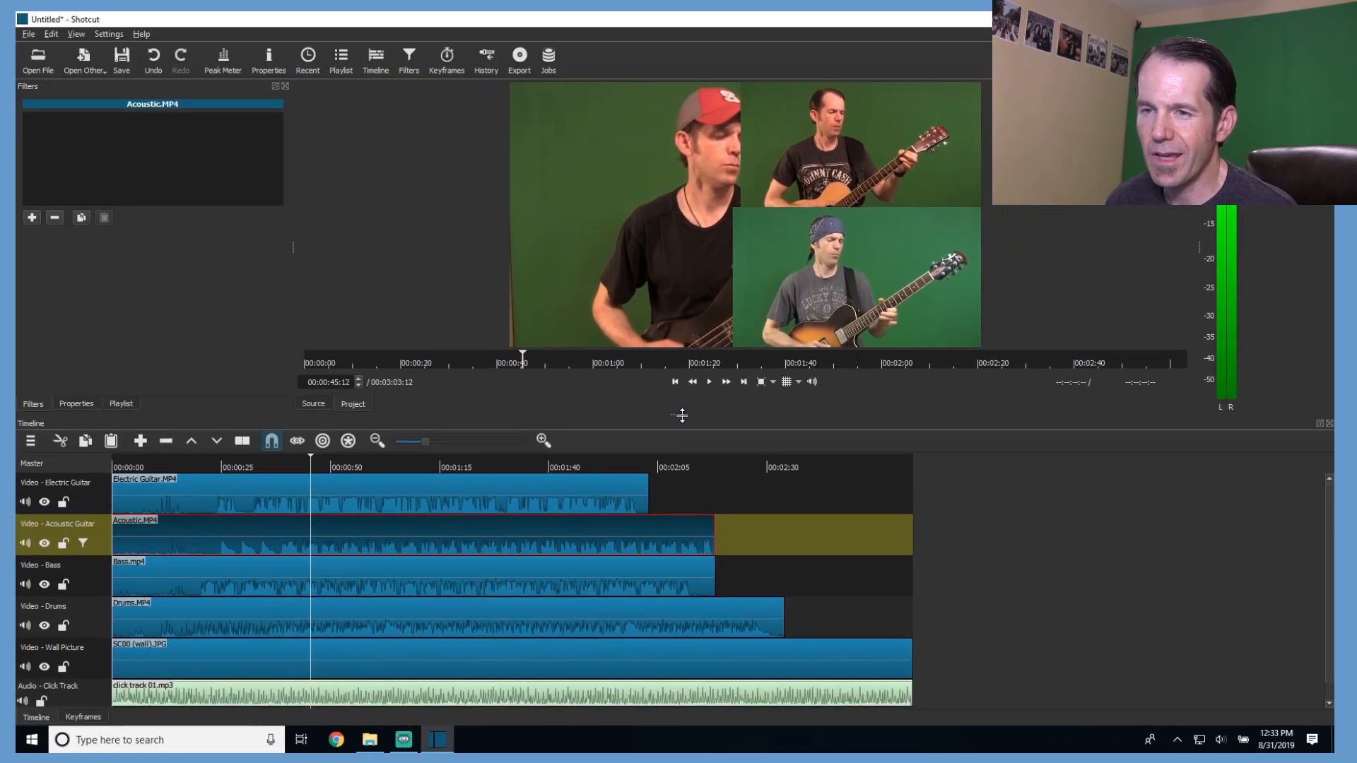
pyautogui.click(543, 441)
pyautogui.click(542, 441)
pyautogui.click(545, 441)
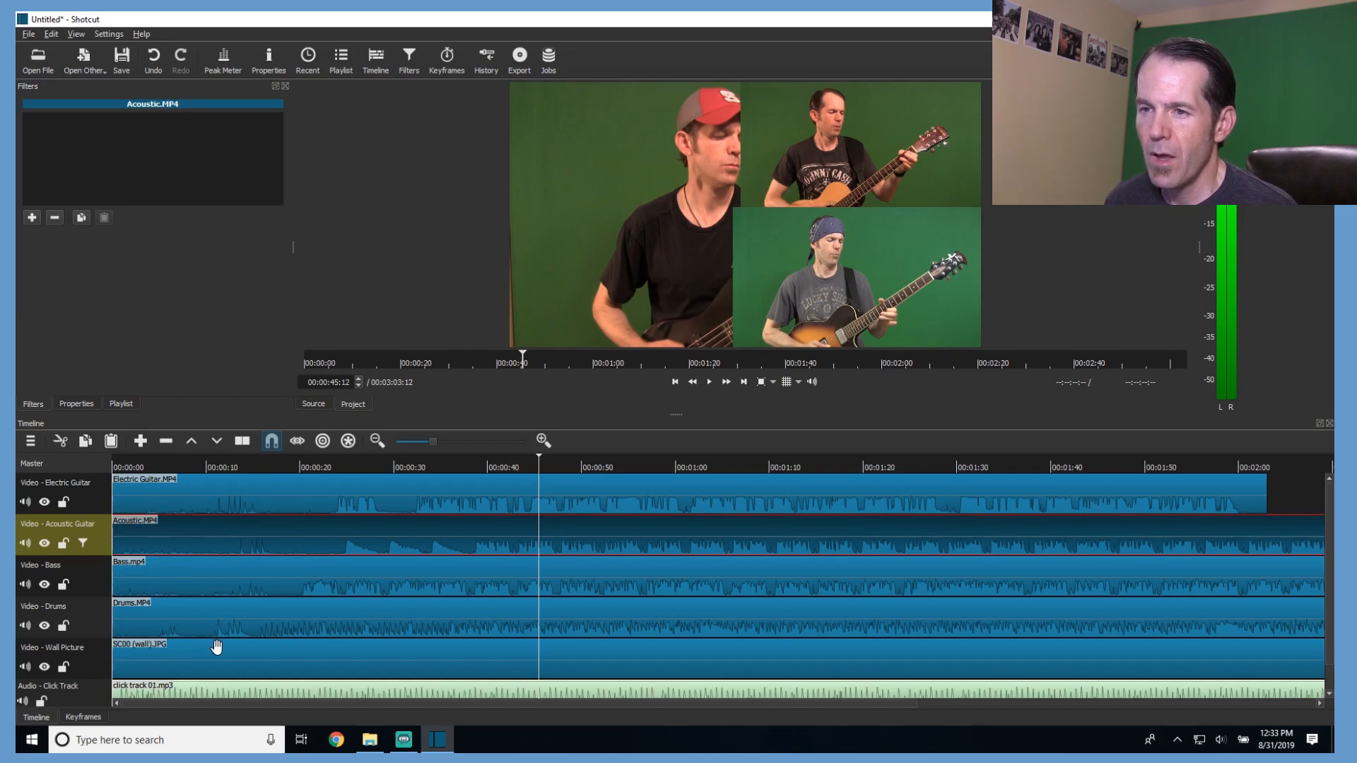
pyautogui.click(252, 469)
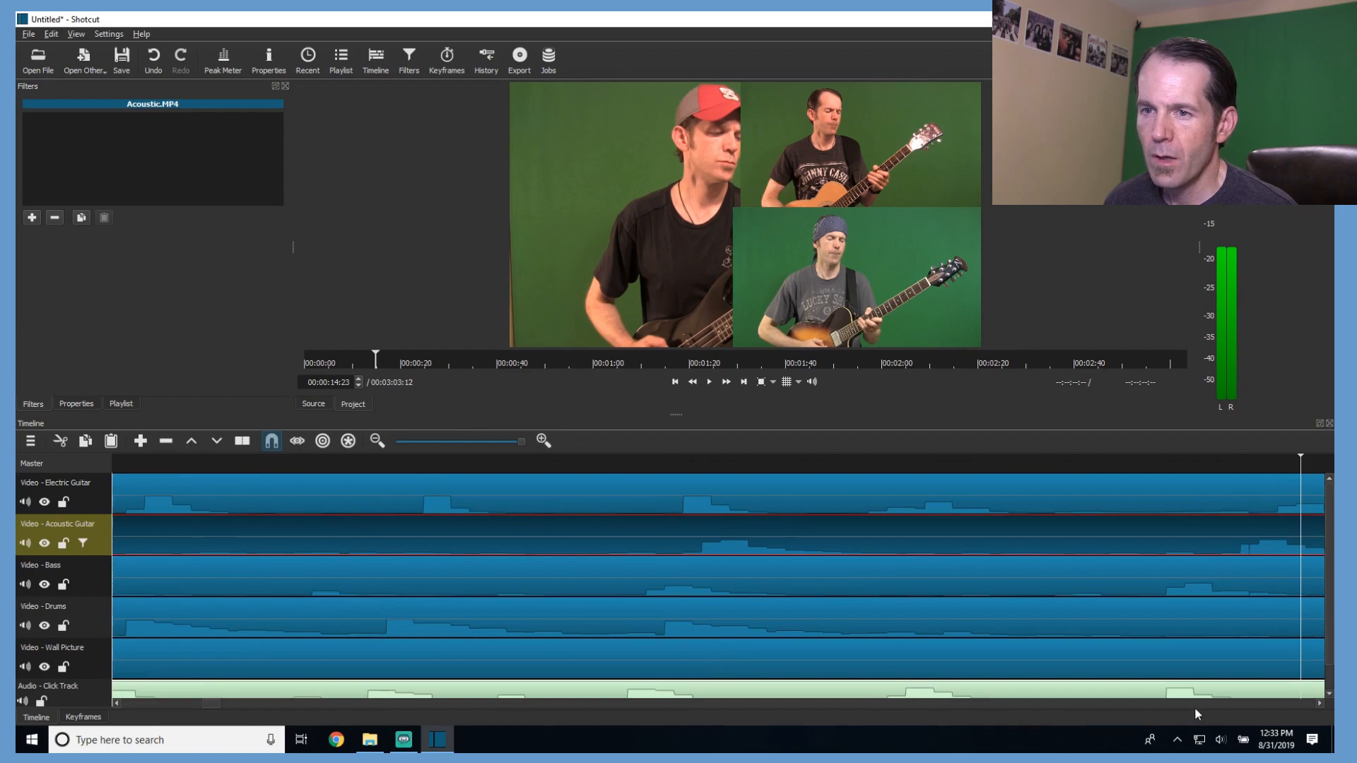
pyautogui.click(1319, 705)
pyautogui.click(1318, 702)
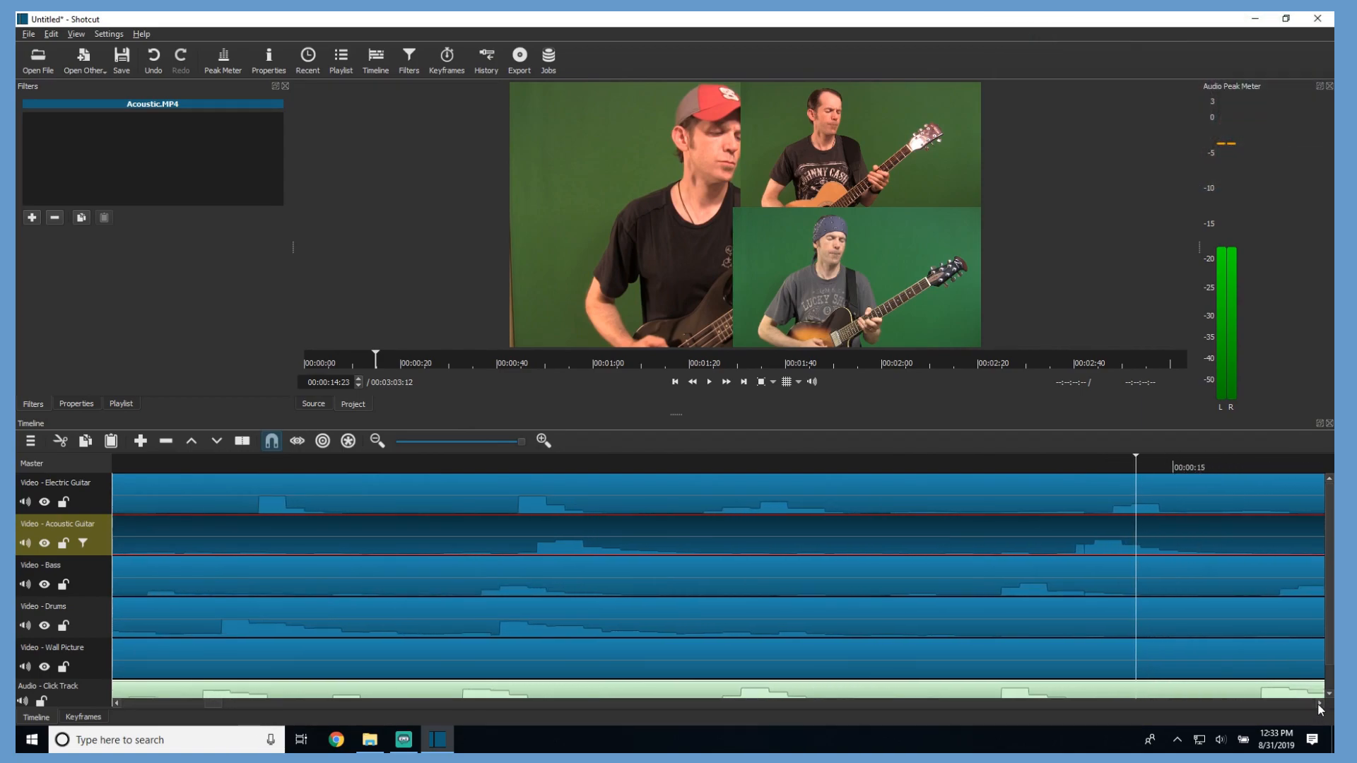
pyautogui.click(959, 466)
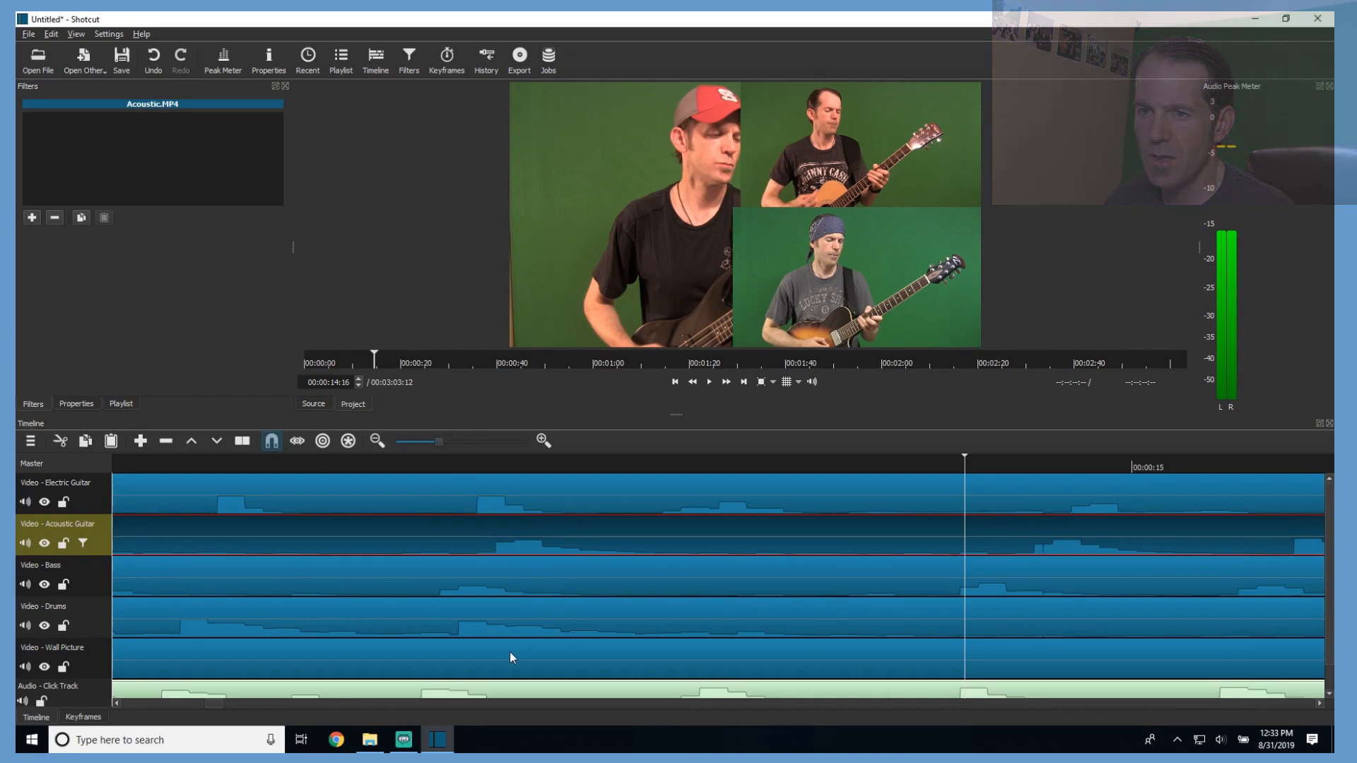
# Shift the Electric Guitar and Drums clips to start at about 3 seconds and the Acoustic and Bass clips at about 1 second.
pyautogui.moveTo(251, 700); pyautogui.dragTo(167, 696)
pyautogui.moveTo(392, 503); pyautogui.dragTo(455, 498)
pyautogui.moveTo(375, 543); pyautogui.dragTo(425, 583)
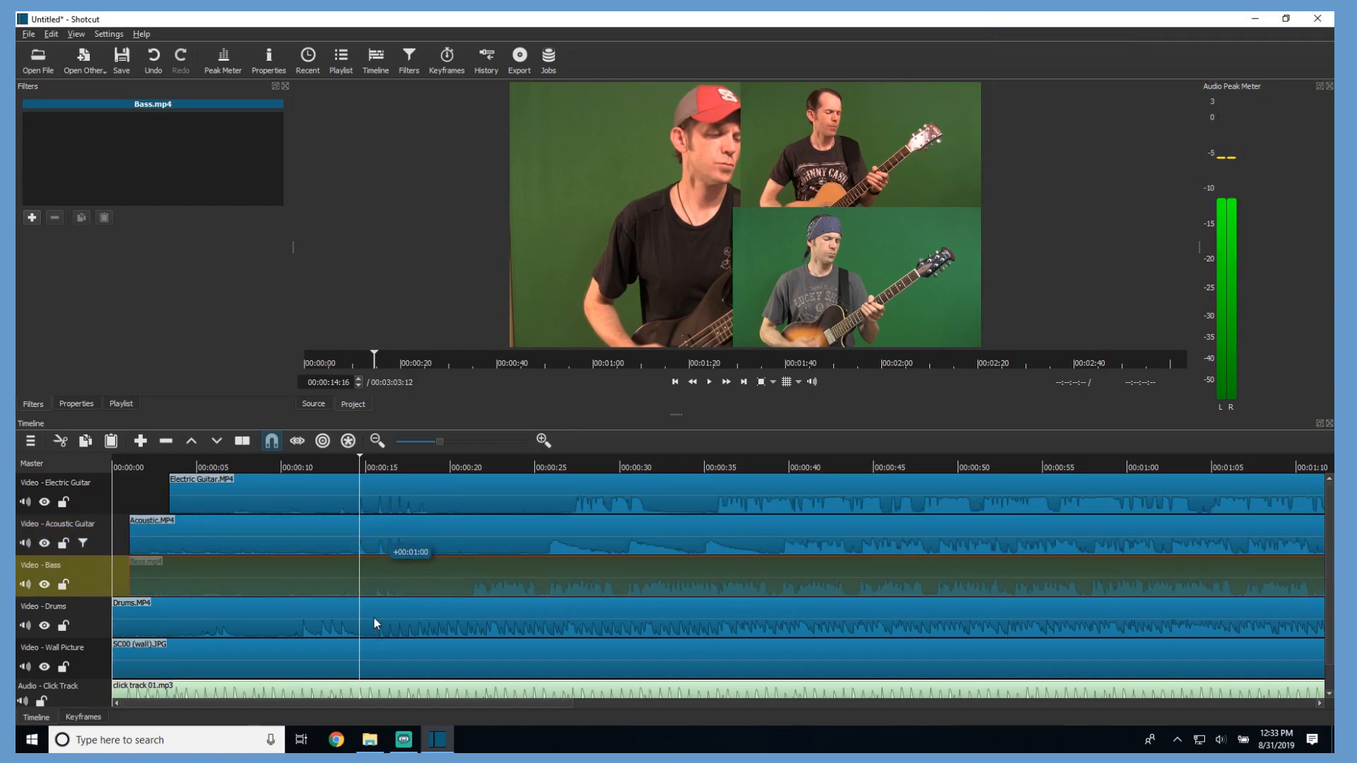
pyautogui.moveTo(420, 625); pyautogui.dragTo(477, 622)
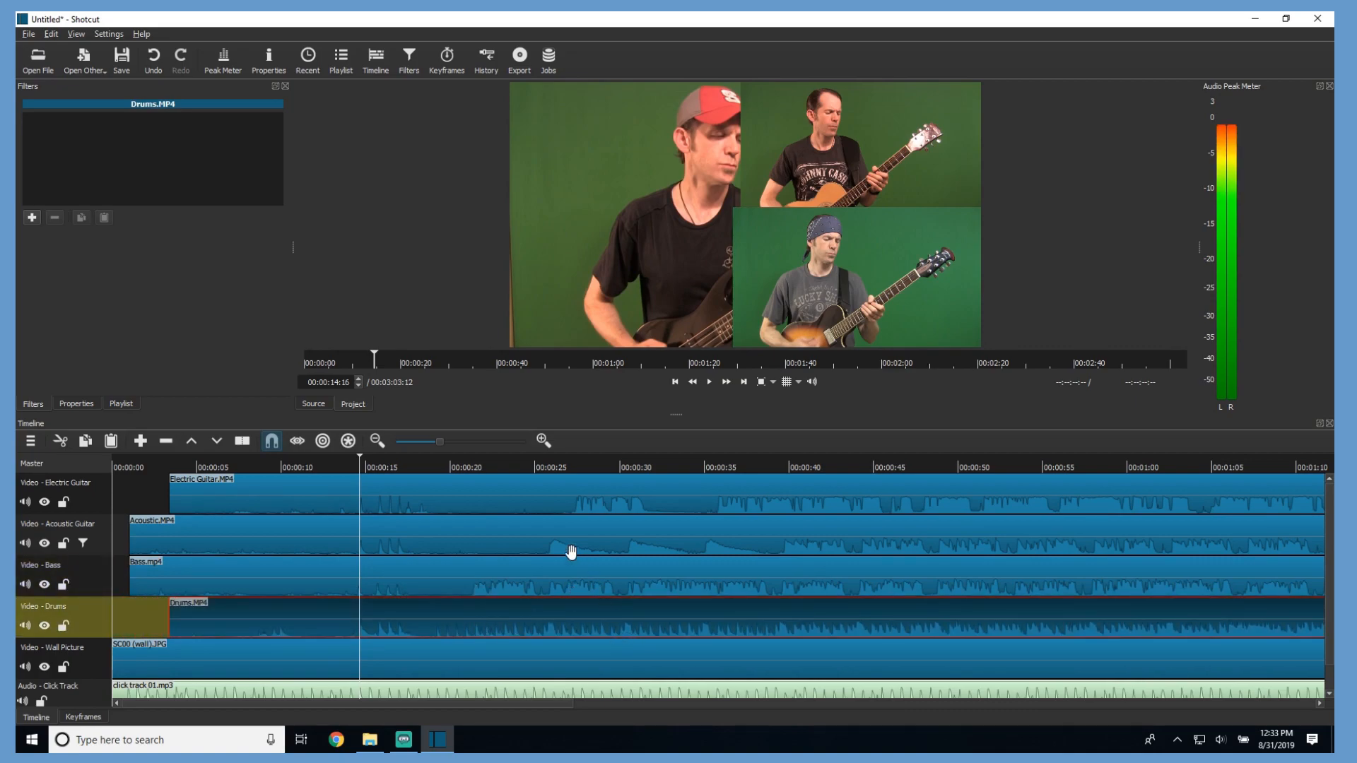
# Fine-align the Electric Guitar and Bass peaks with the click track beat at 00:00:14:16, and check the alignment at 00:00:16:23.
pyautogui.moveTo(439, 440); pyautogui.dragTo(538, 443)
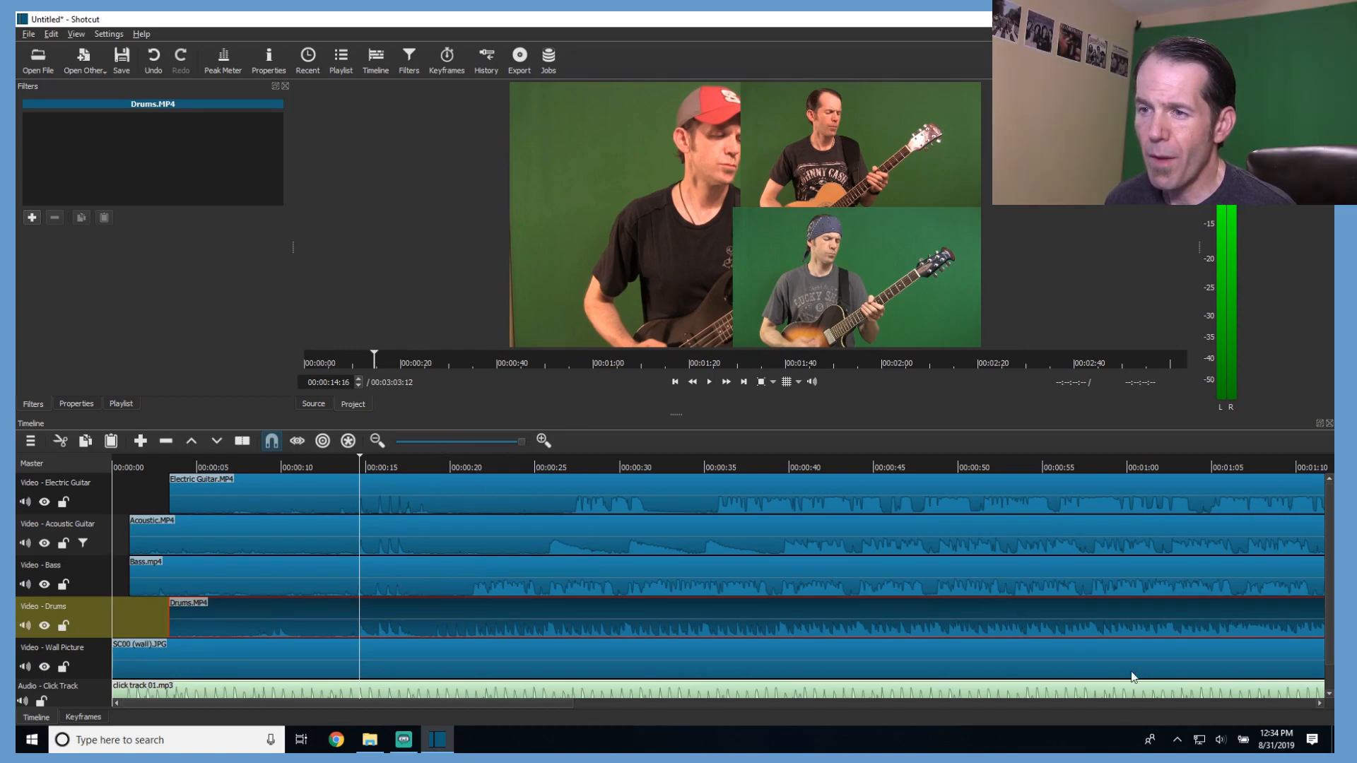
pyautogui.moveTo(1319, 704); pyautogui.dragTo(1320, 704)
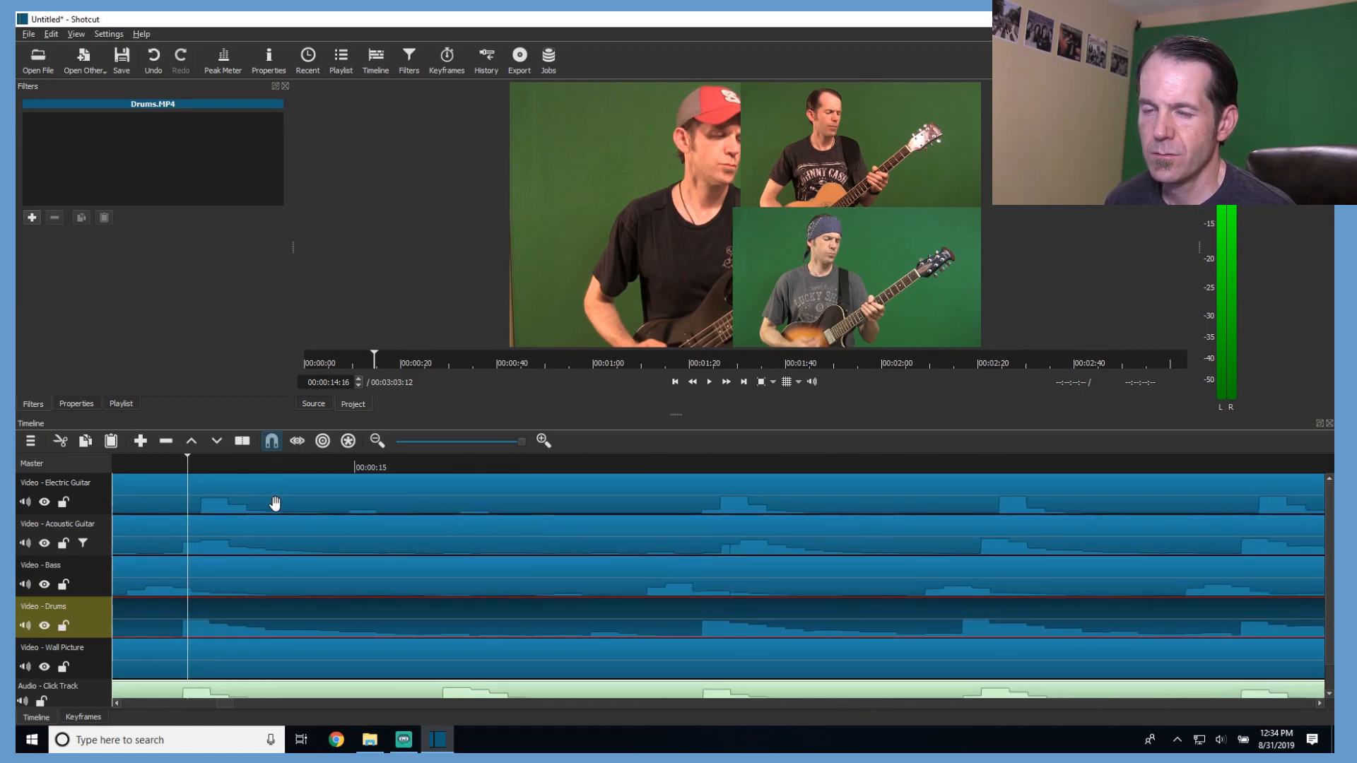
pyautogui.moveTo(255, 494); pyautogui.dragTo(241, 498)
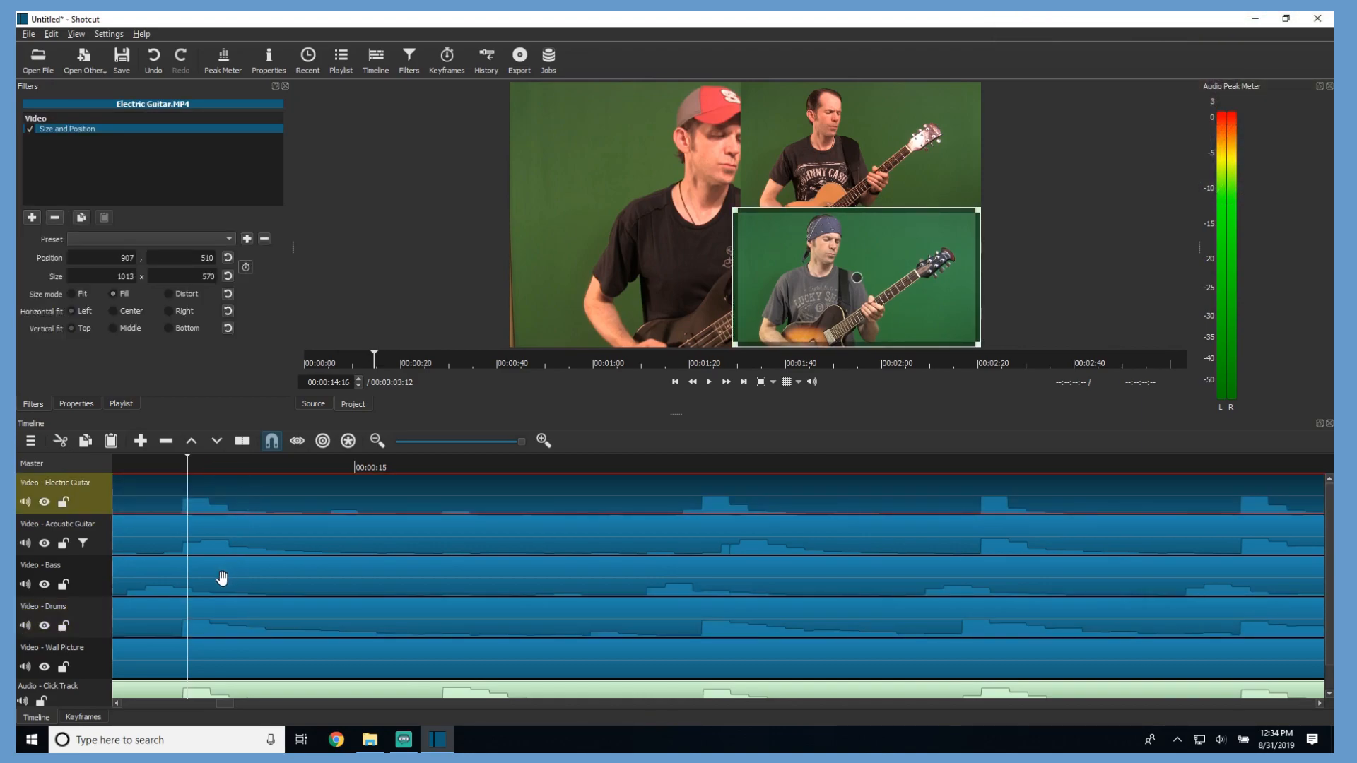
pyautogui.click(273, 579)
pyautogui.moveTo(274, 583); pyautogui.dragTo(320, 570)
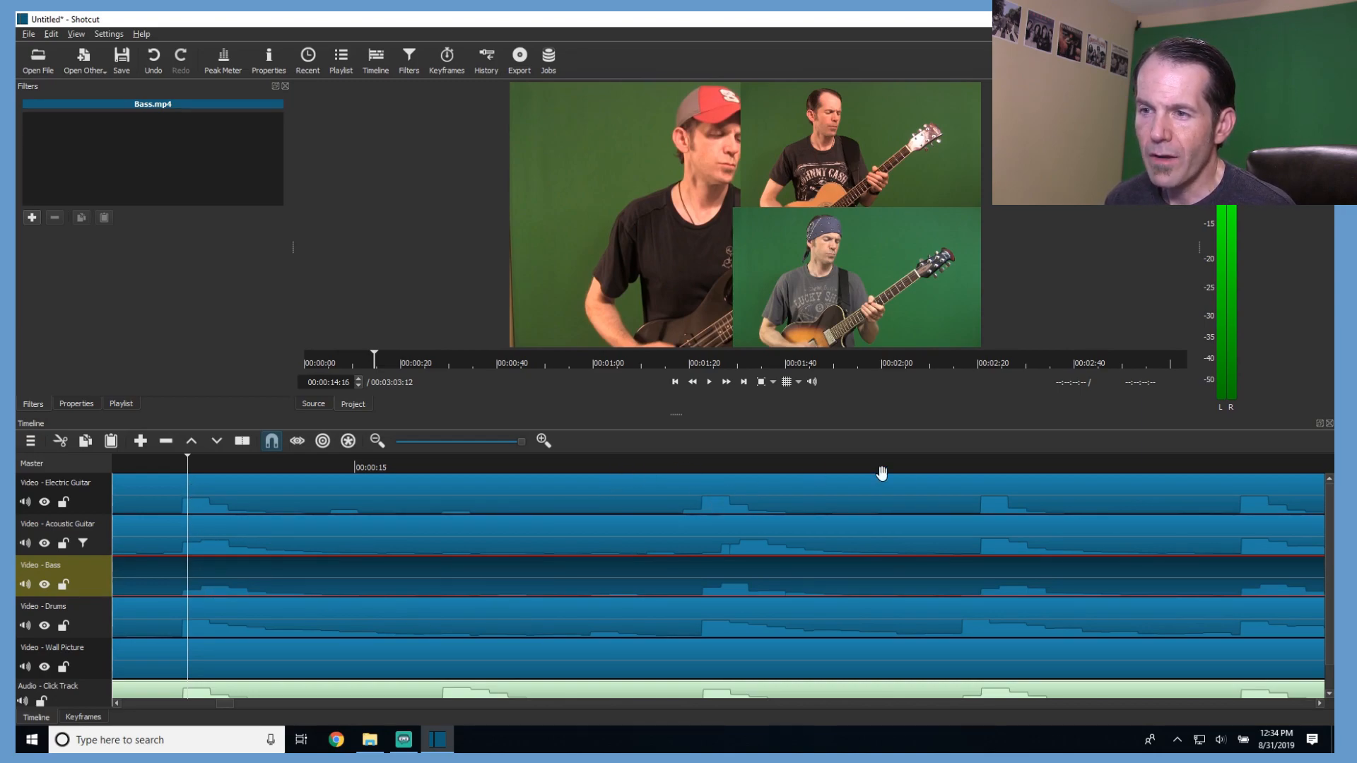
pyautogui.click(1242, 464)
pyautogui.click(1245, 465)
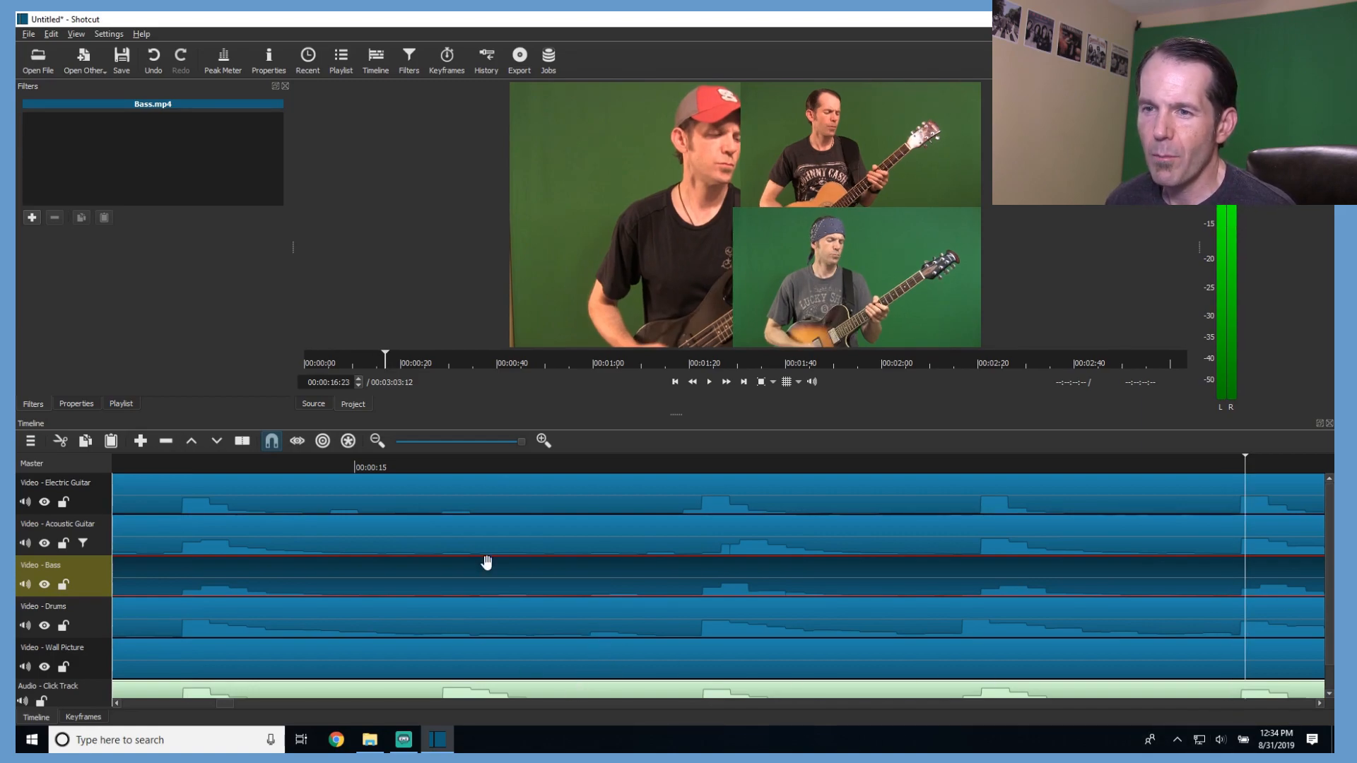
# Try shifting and trimming the start of the Drums clip near 00:00:03:09, undoing each change.
pyautogui.click(675, 381)
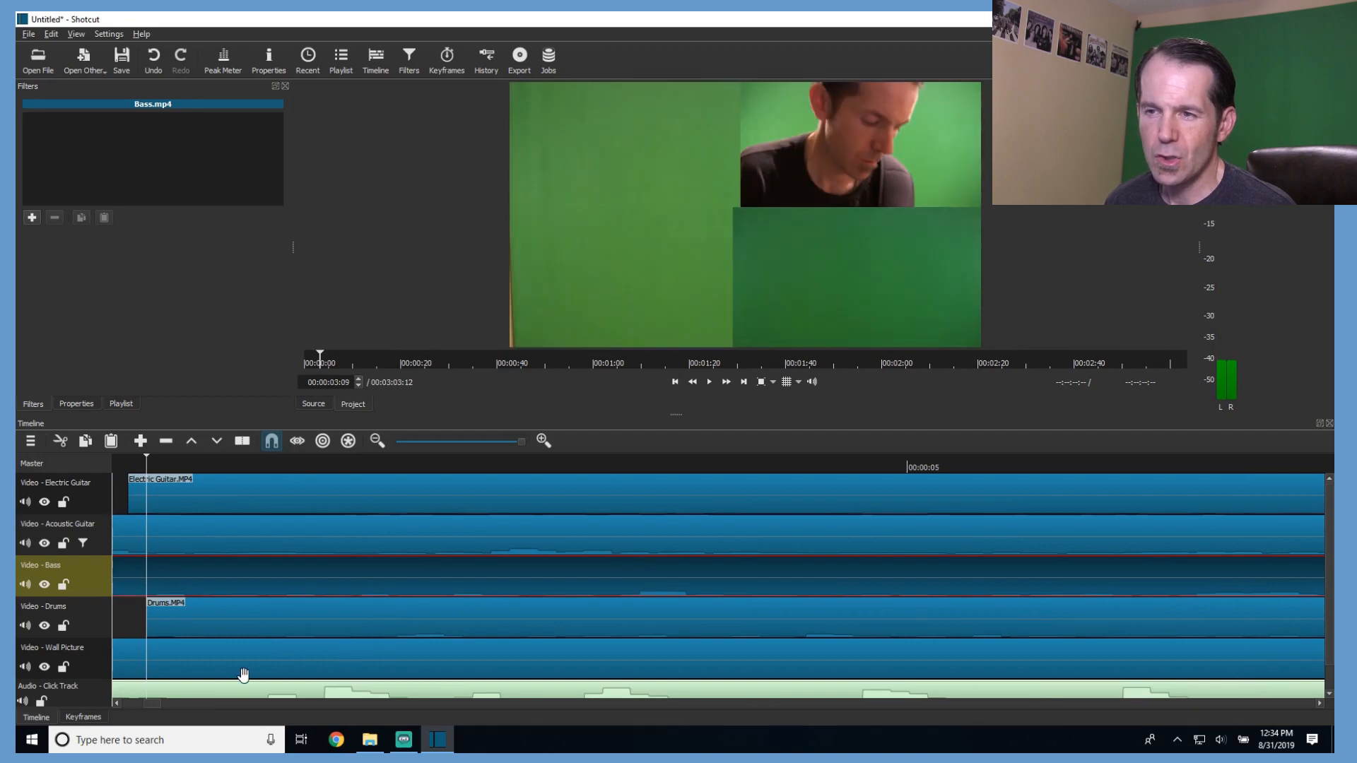
pyautogui.moveTo(218, 616); pyautogui.dragTo(244, 615)
pyautogui.click(151, 65)
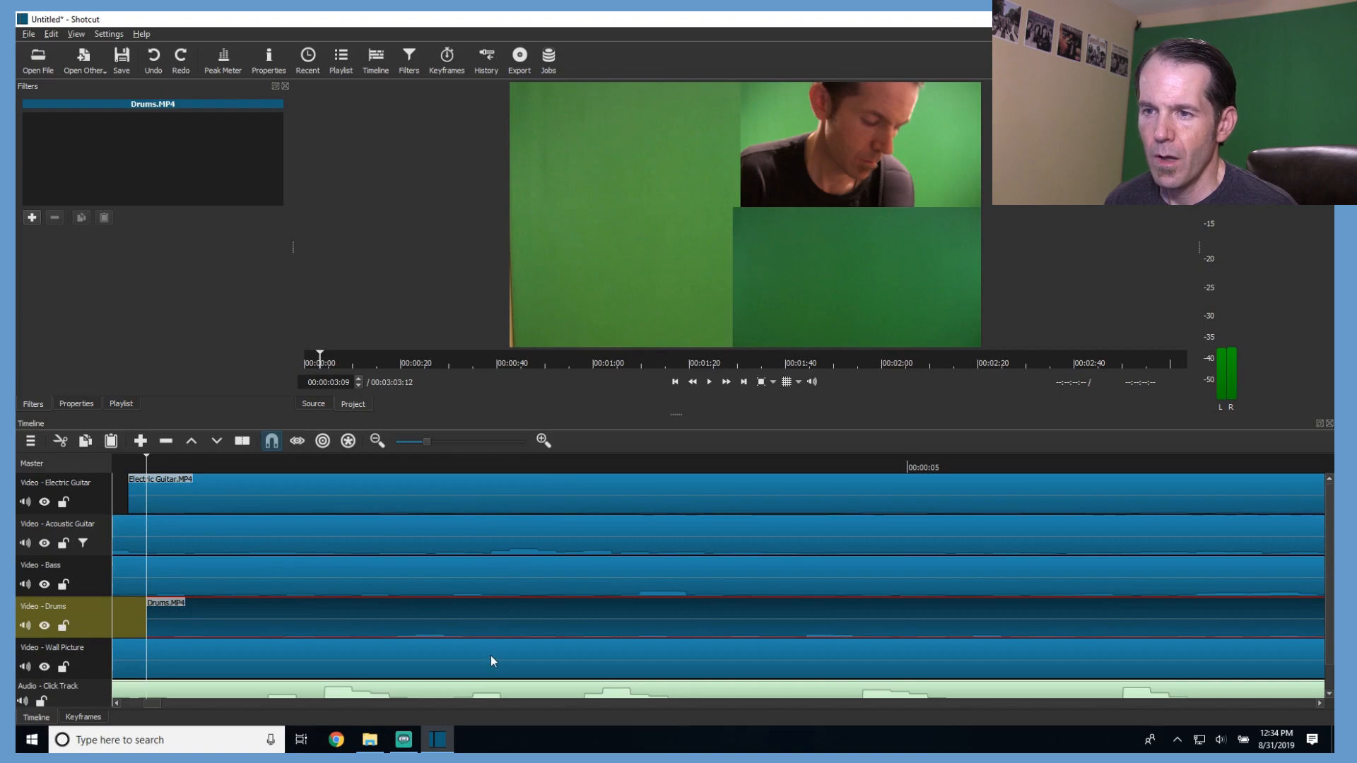
pyautogui.moveTo(299, 618); pyautogui.dragTo(362, 617)
pyautogui.click(153, 60)
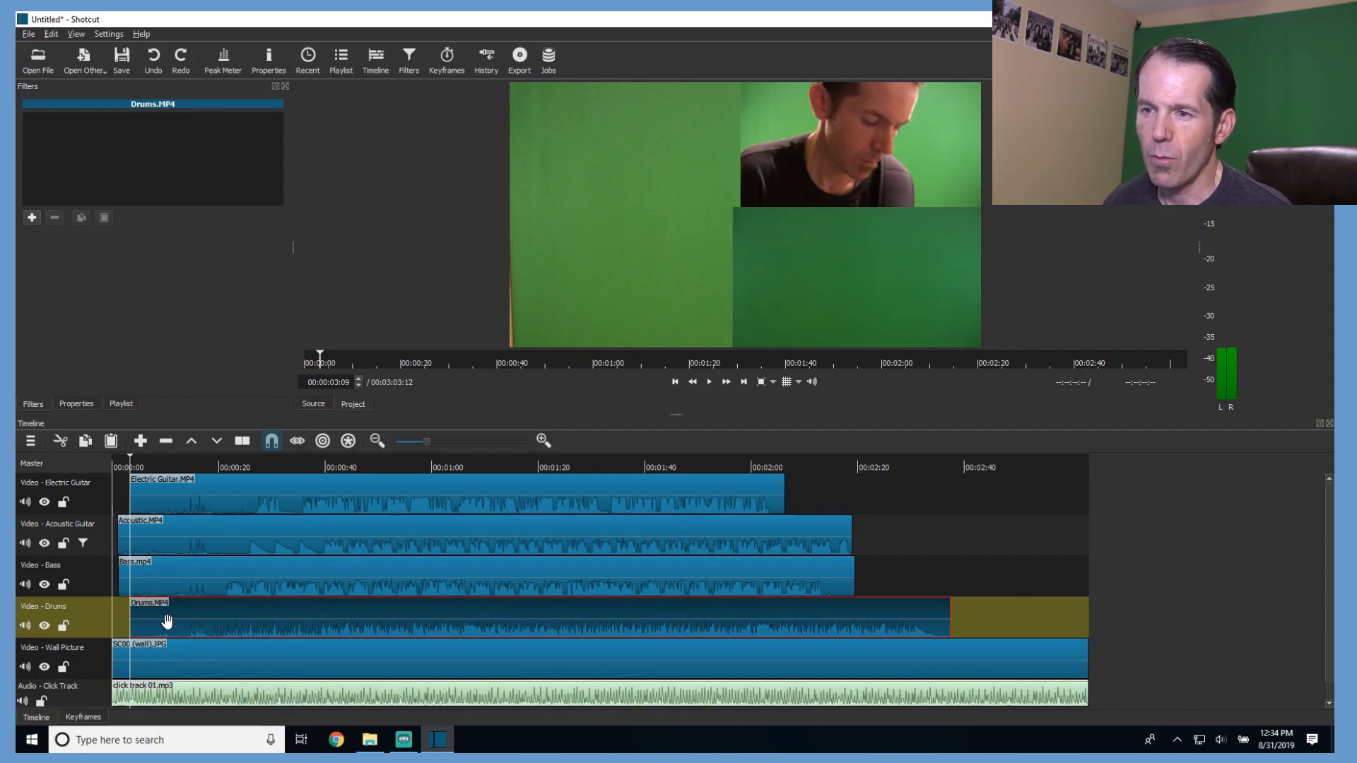
pyautogui.moveTo(139, 615); pyautogui.dragTo(172, 622)
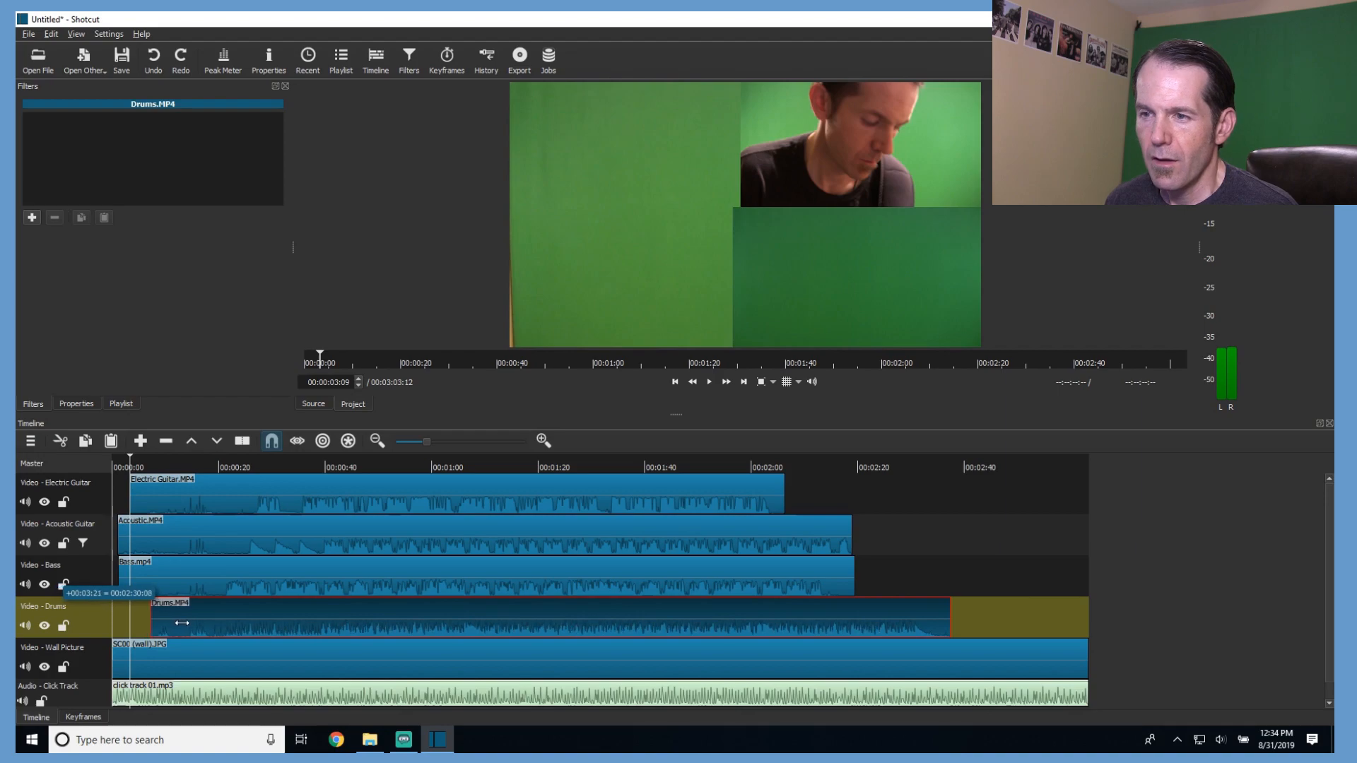
pyautogui.click(154, 60)
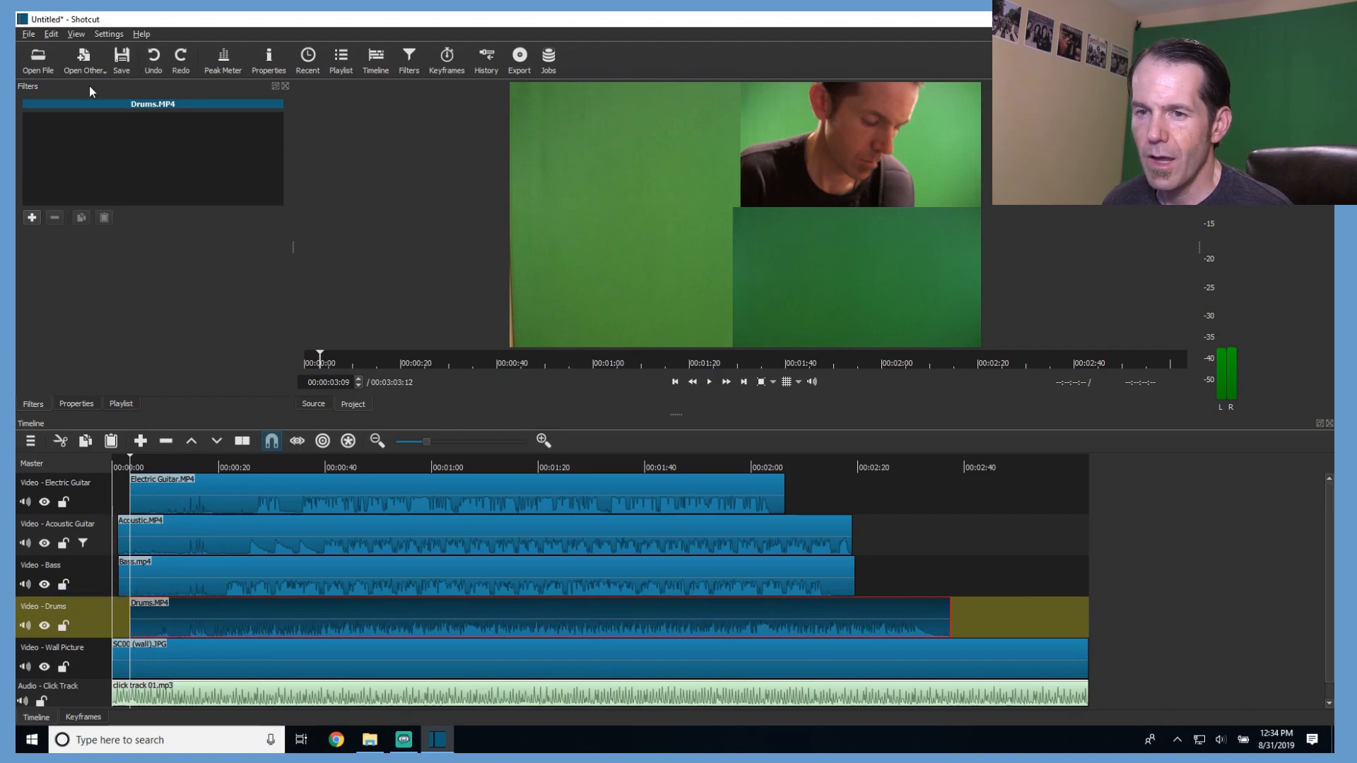
# Save the project as Shotcut Tutorial.mlt in the Videos (music) folder inside 2019-07-28 ShotCut Tutorial.
pyautogui.click(29, 34)
pyautogui.click(56, 129)
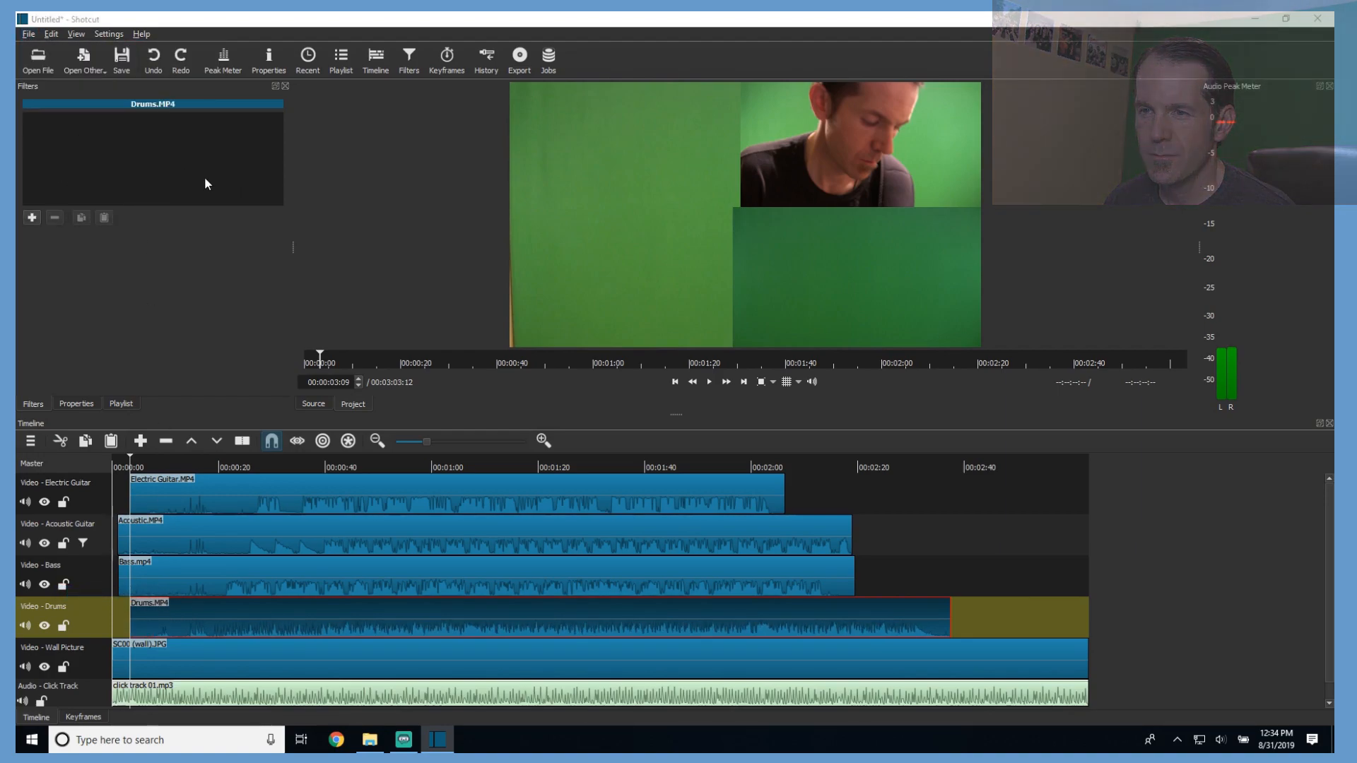
pyautogui.write('C:\\Users\\lnmchale\\01 Music\\Testing\\2019-07-28 ShotCut Tutorial\\Videos (music)\\')
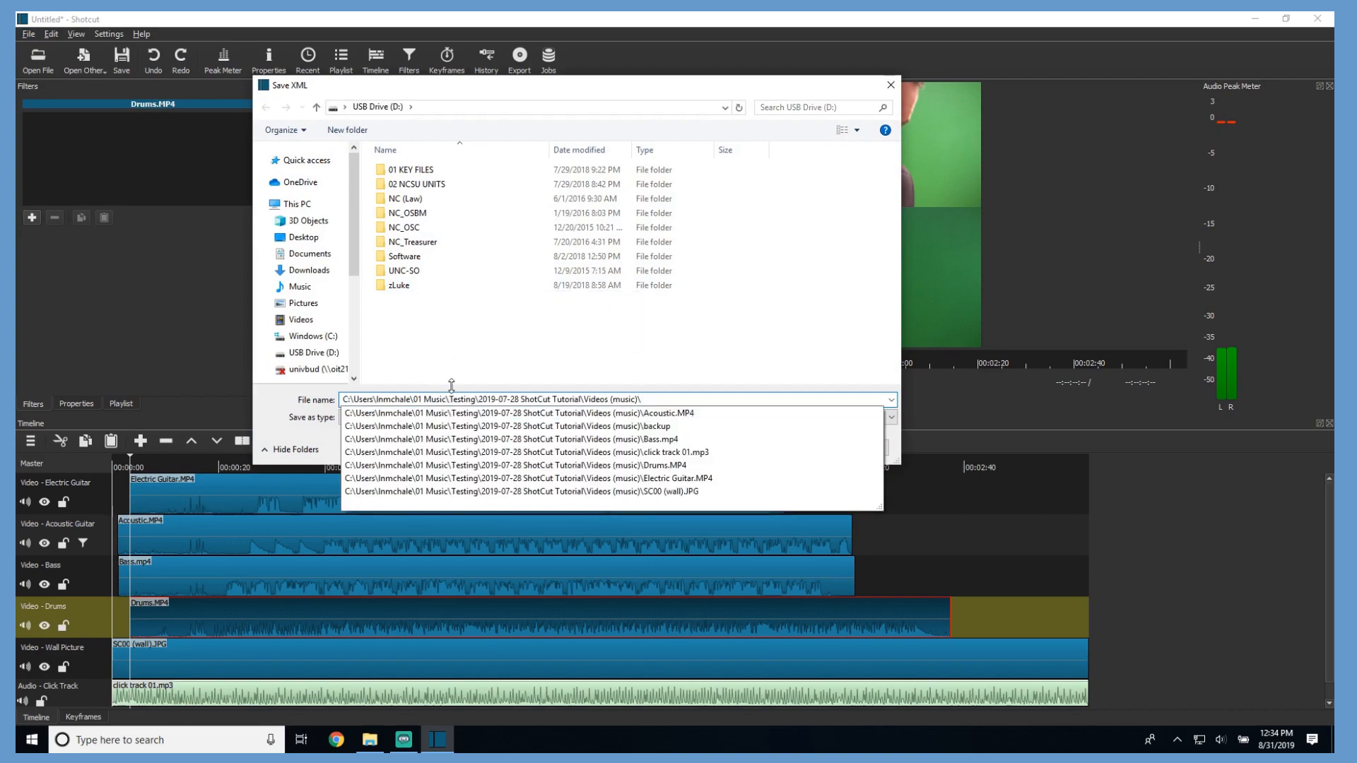
pyautogui.press('Return')
pyautogui.write('Shot')
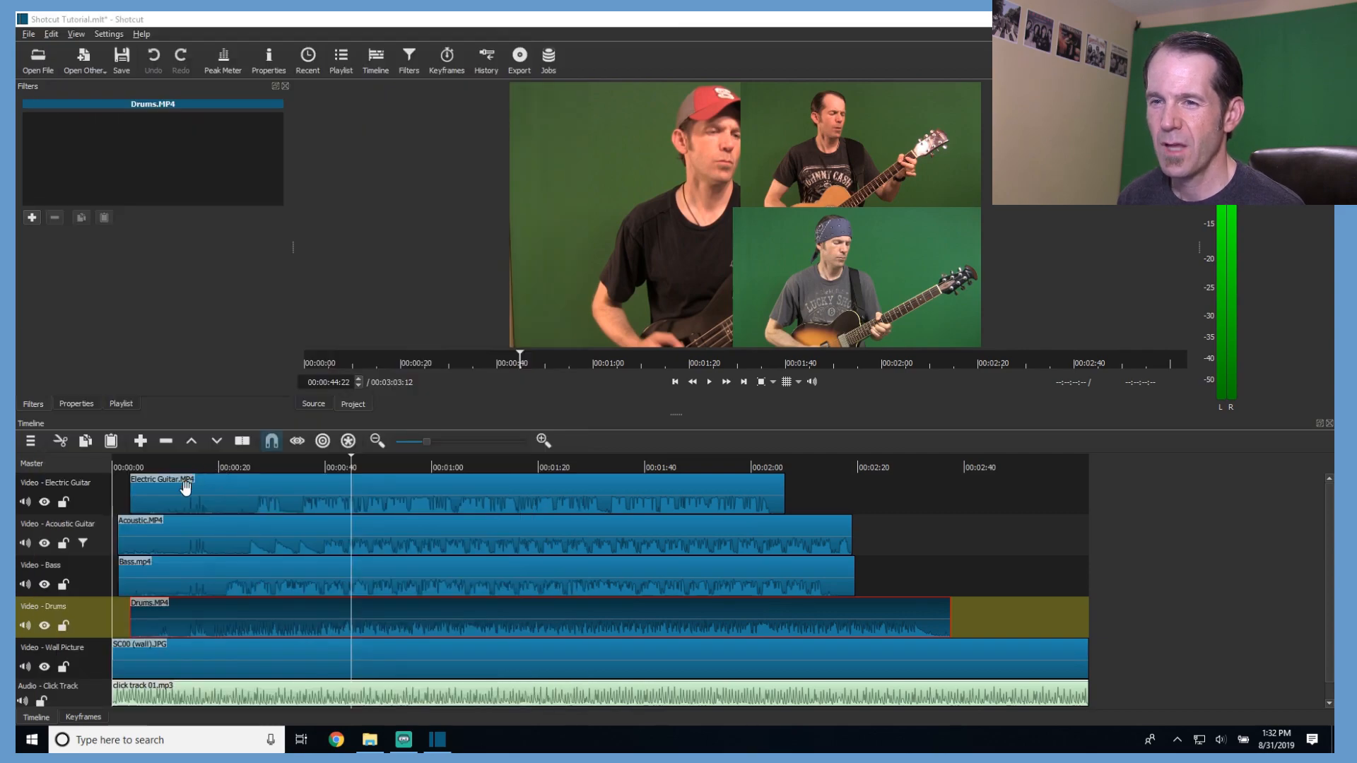
# Compare the filters of the whole Video - Drums track with those of the Drums.MP4 clip.
pyautogui.click(93, 627)
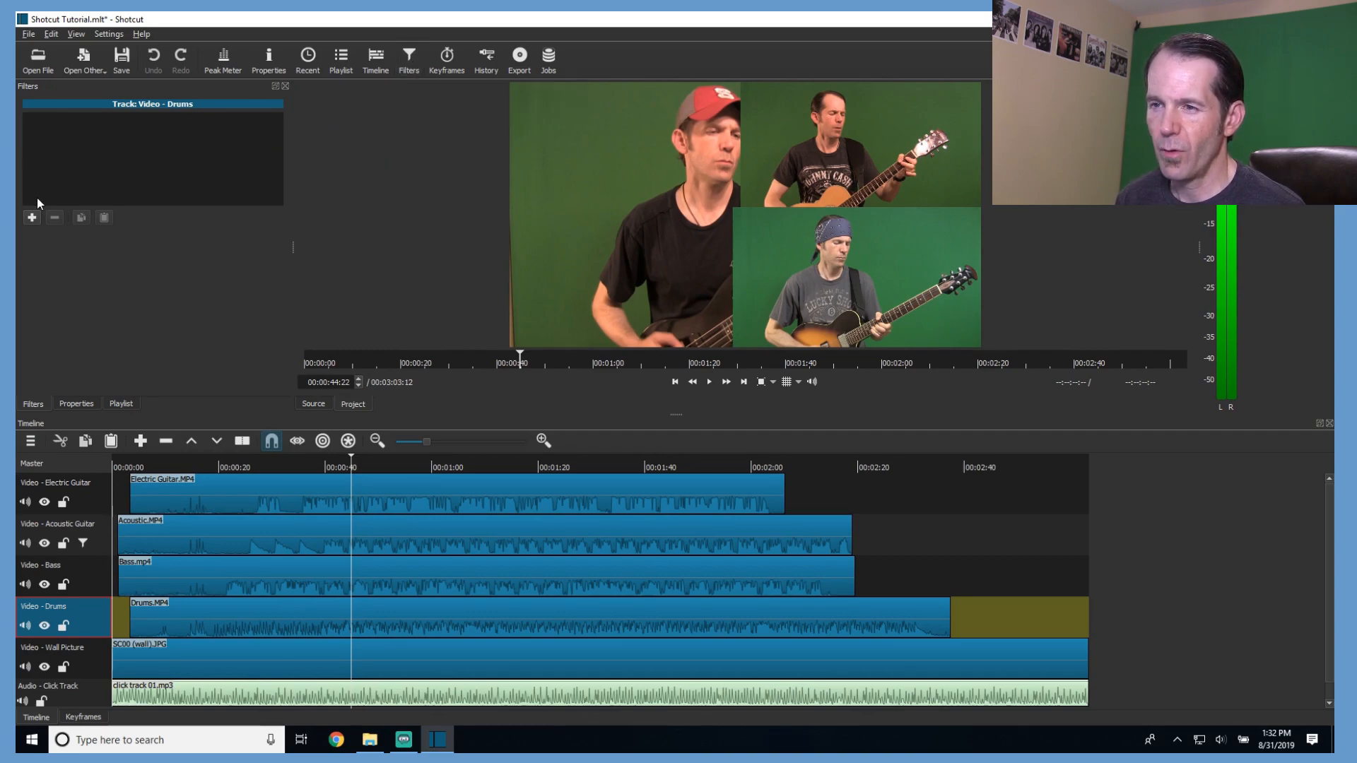
pyautogui.click(32, 217)
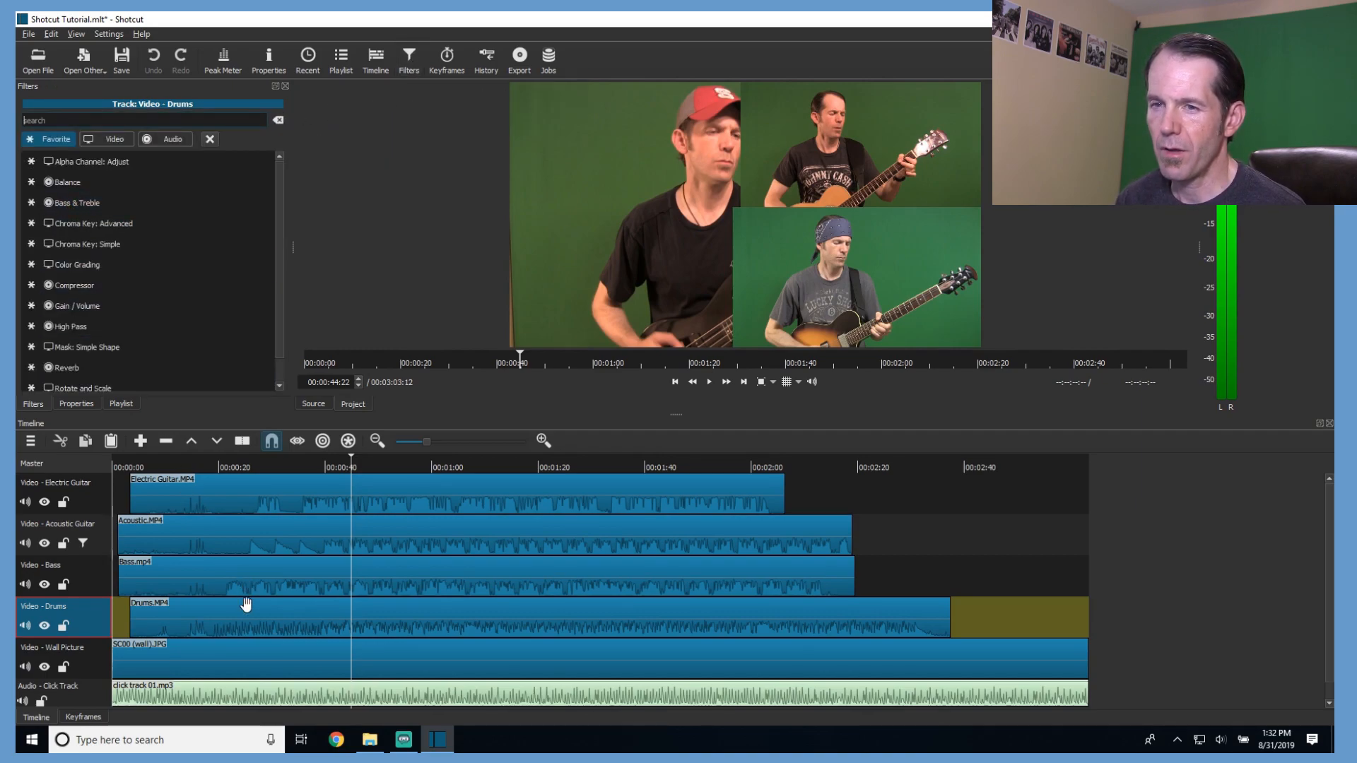
pyautogui.click(228, 625)
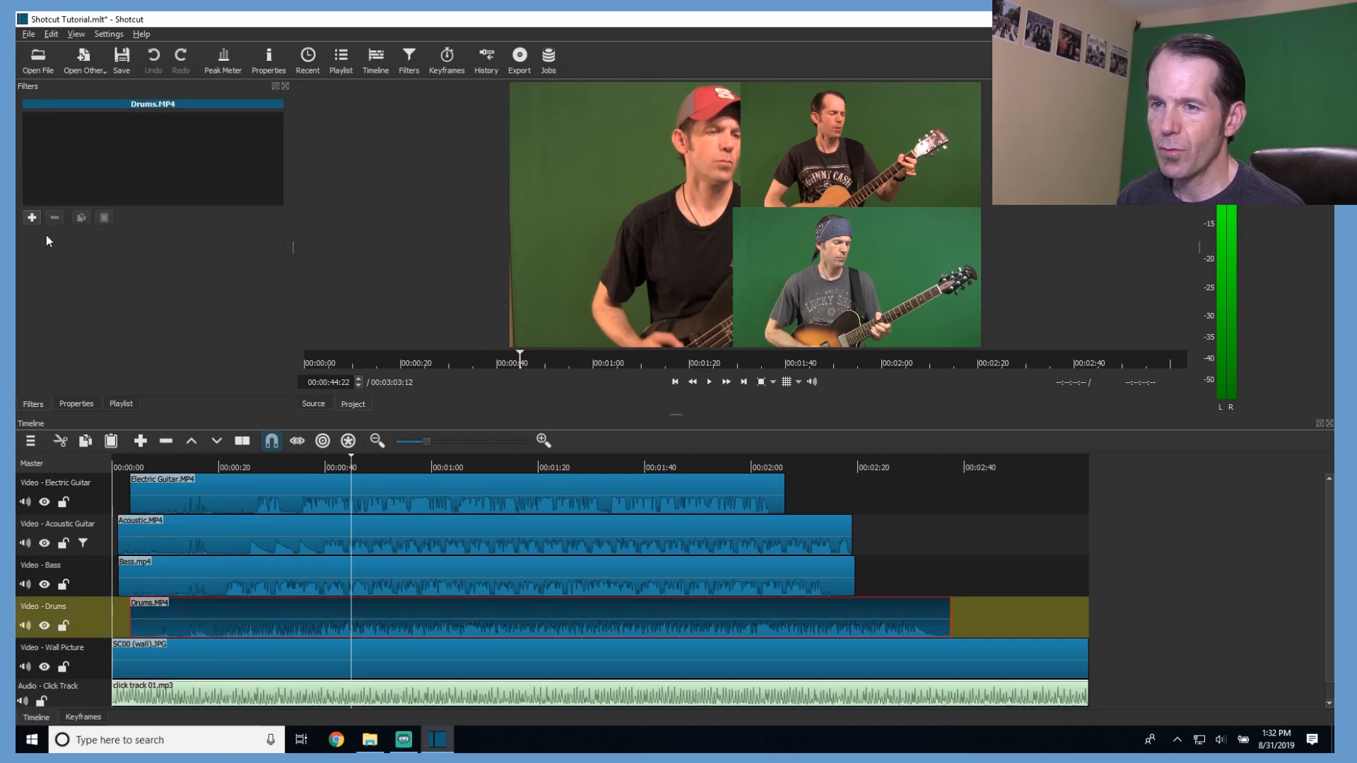
# Add Balance, Bass & Treble and Gain / Volume filters to the Video - Drums track.
pyautogui.click(87, 626)
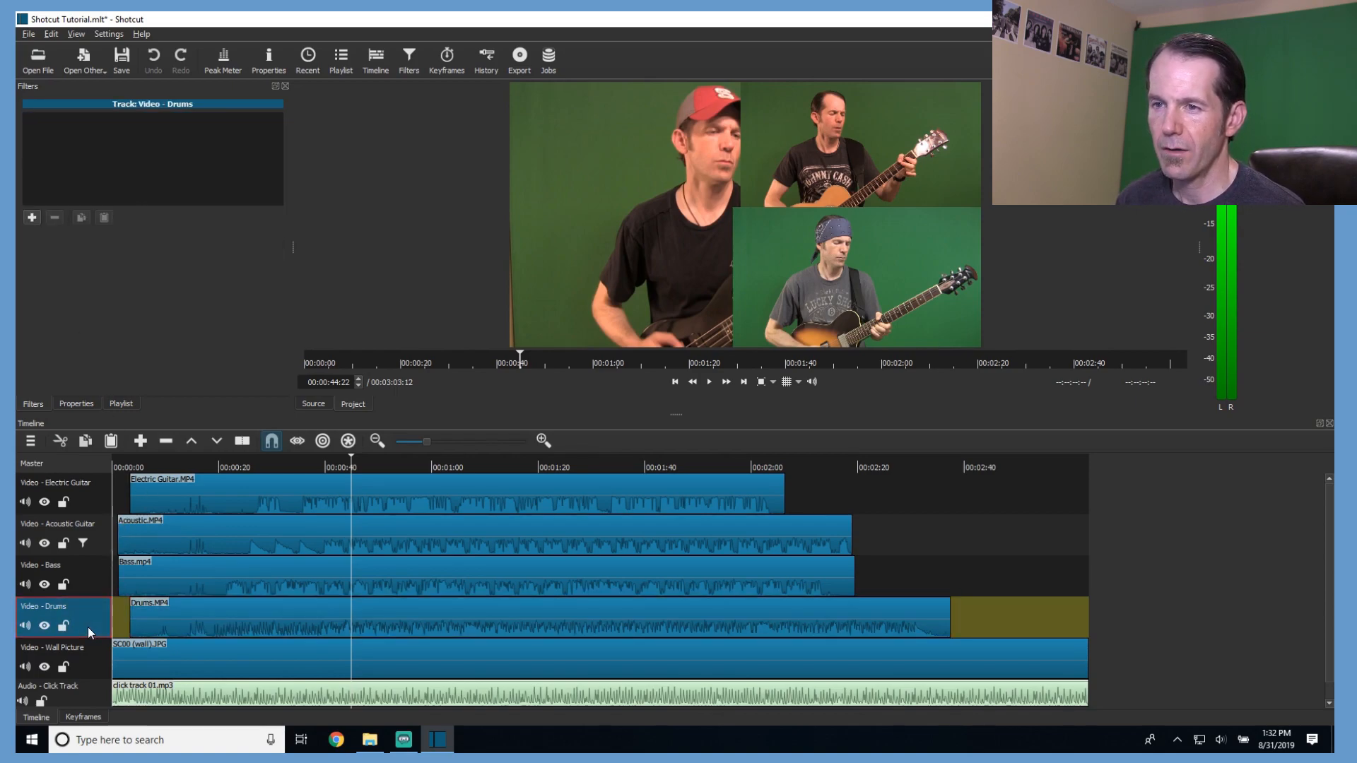
pyautogui.click(33, 218)
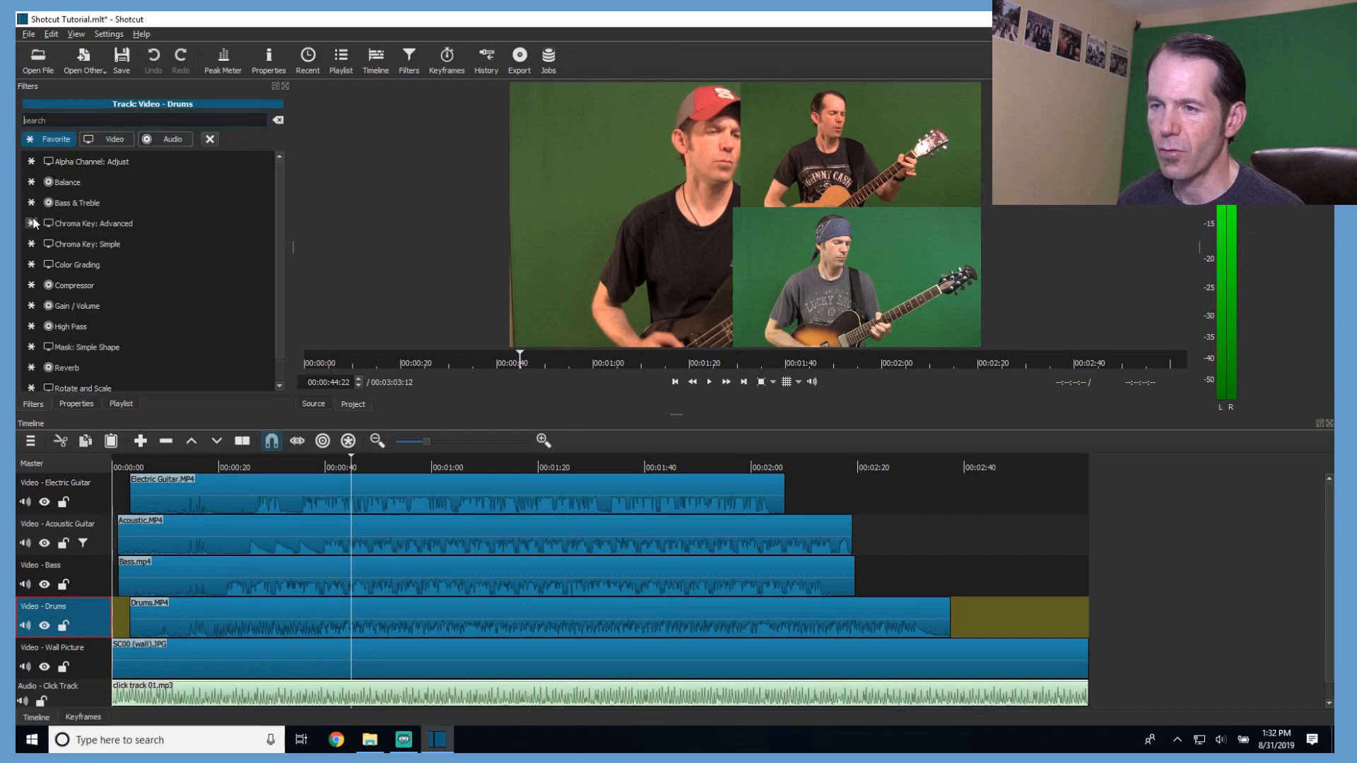
pyautogui.click(172, 142)
pyautogui.click(118, 142)
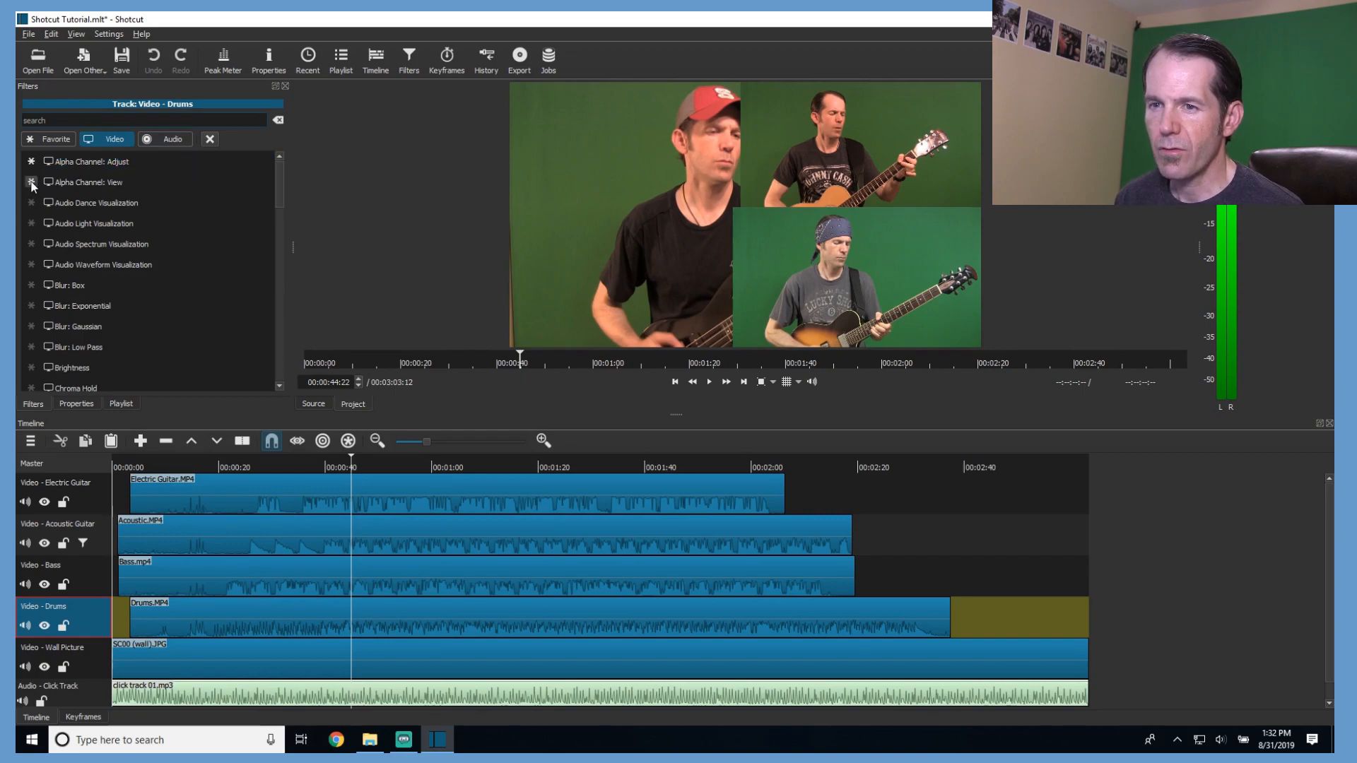
pyautogui.click(54, 141)
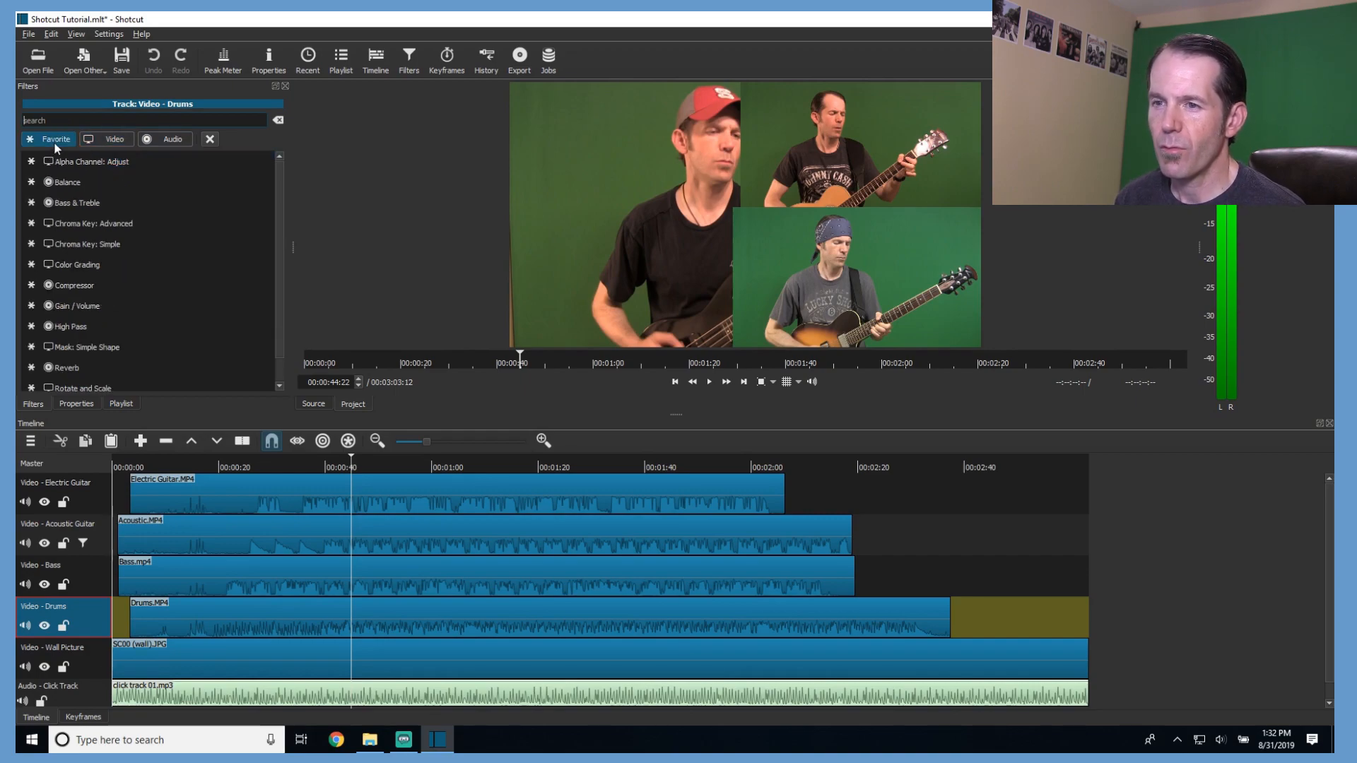
pyautogui.click(53, 182)
pyautogui.click(33, 219)
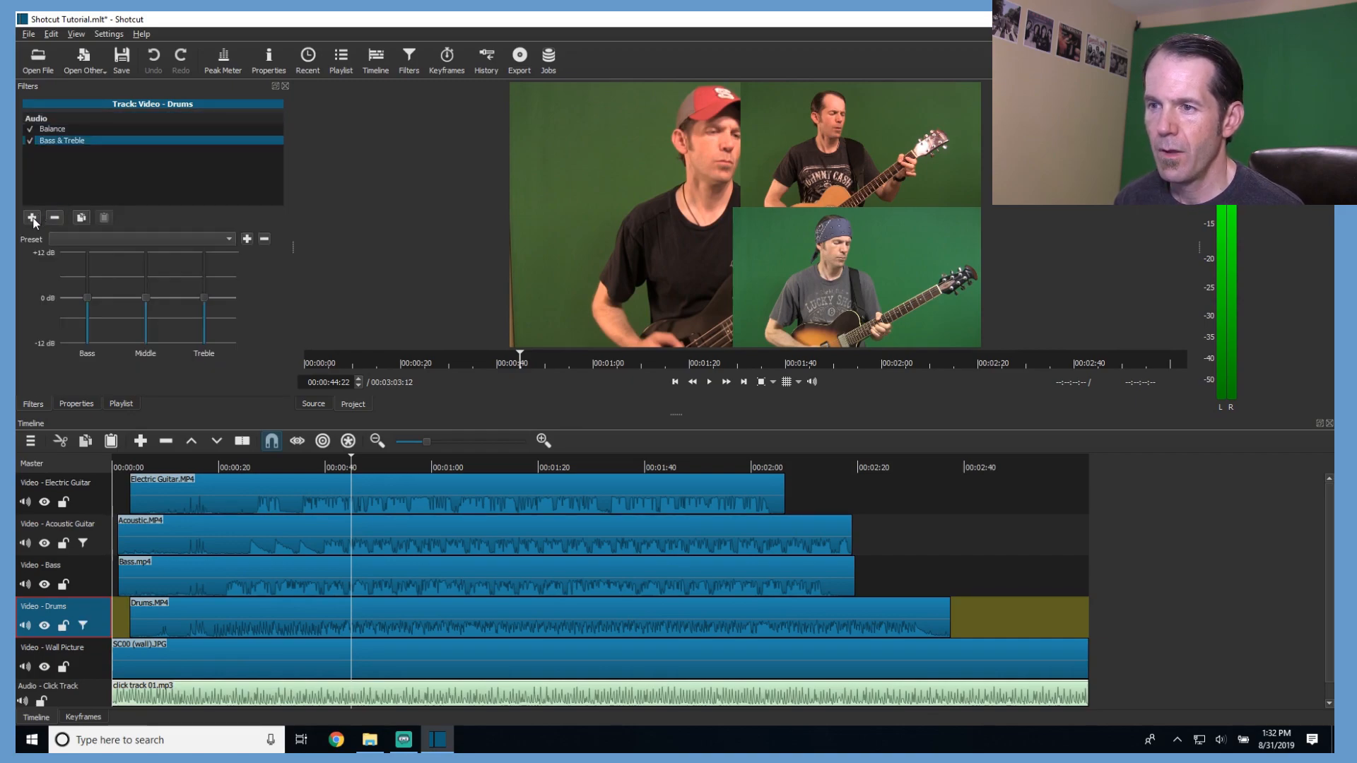
pyautogui.click(32, 217)
pyautogui.click(70, 306)
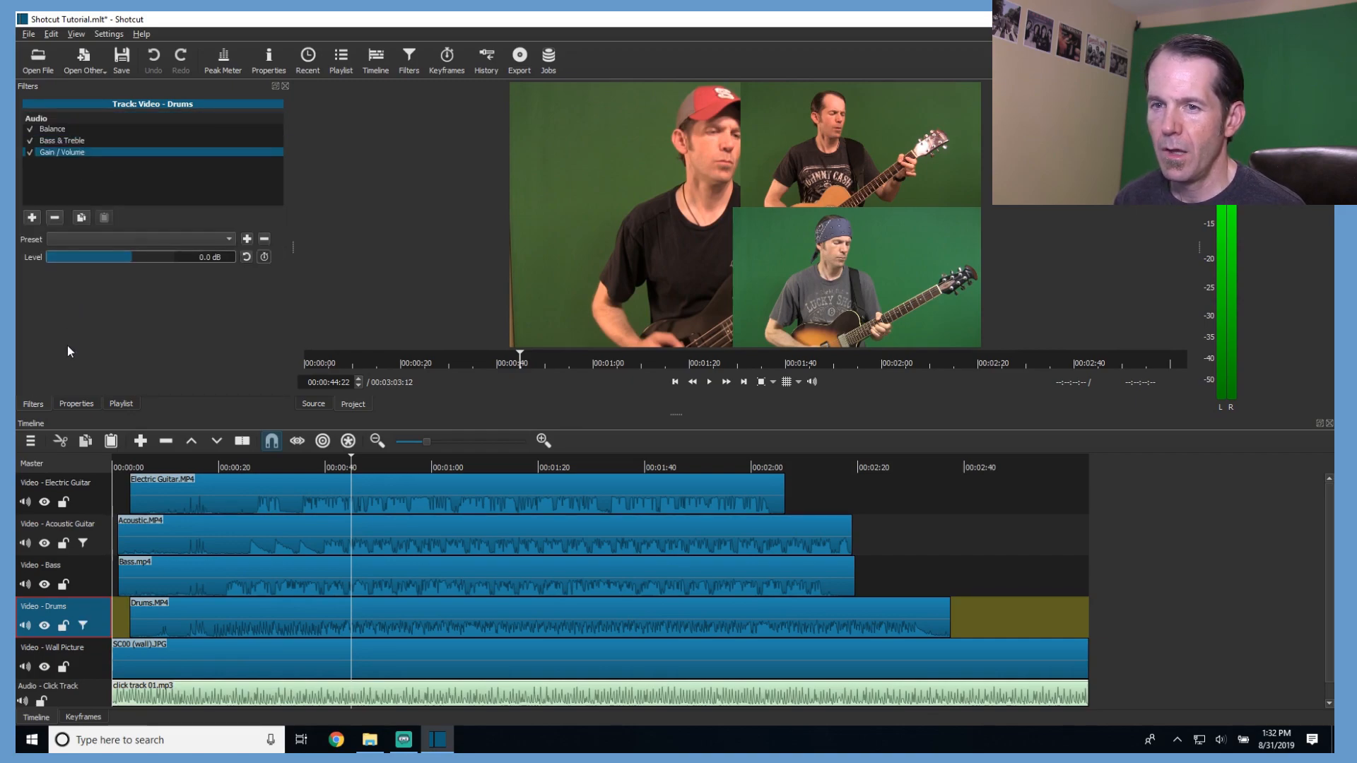
# Add Balance and Bass & Treble filters to the Video - Bass track.
pyautogui.click(82, 583)
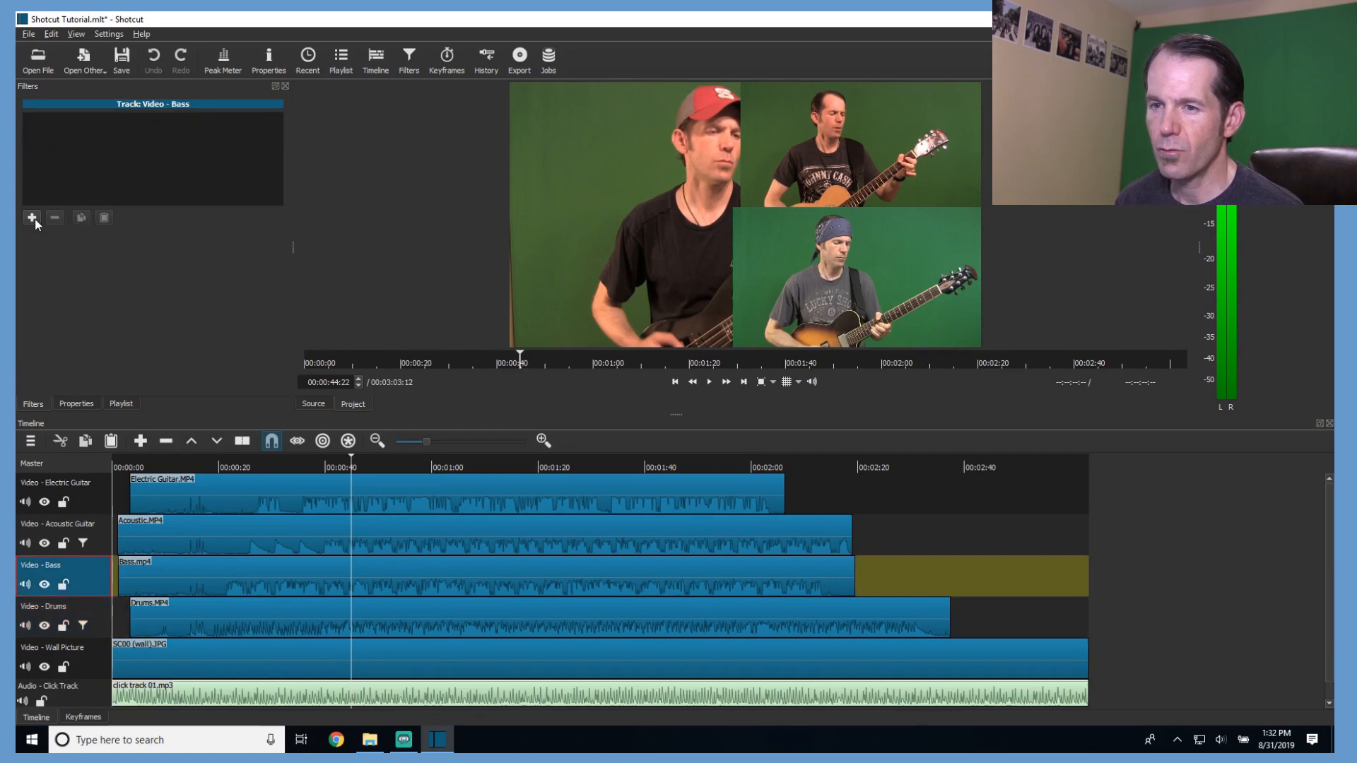
pyautogui.click(31, 217)
pyautogui.click(41, 182)
pyautogui.click(32, 217)
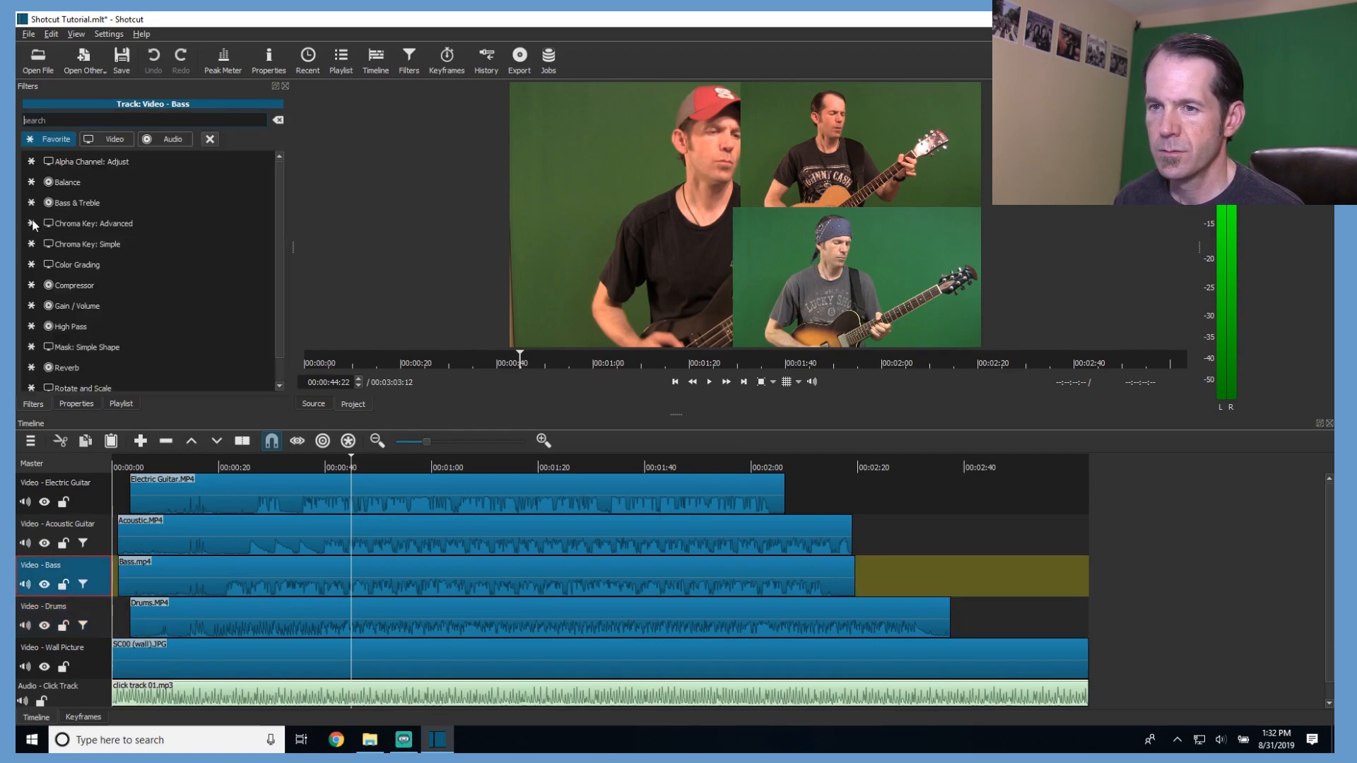
pyautogui.click(53, 203)
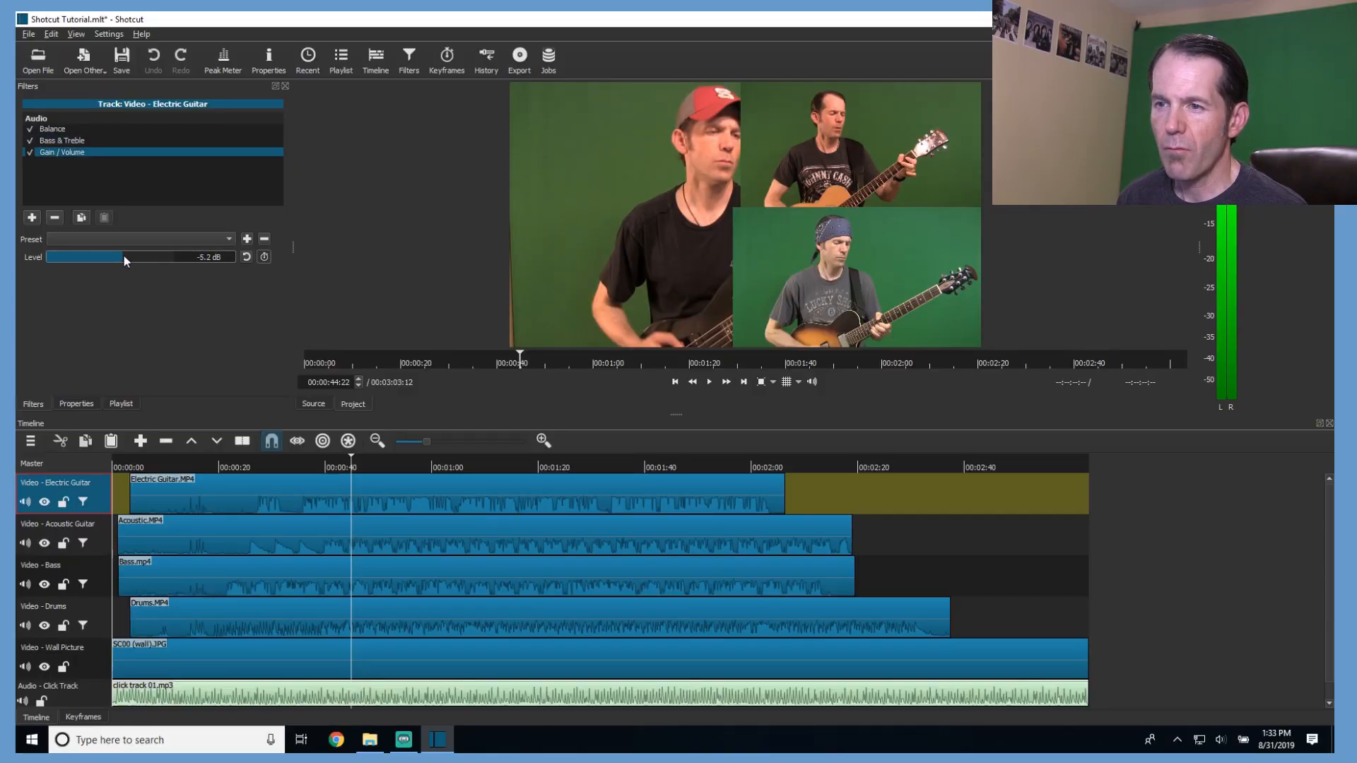
# Try a Gain / Volume level of -3.2 dB on the Video - Electric Guitar track, and restore the filter's defaults.
pyautogui.scroll(5, 212, 260)
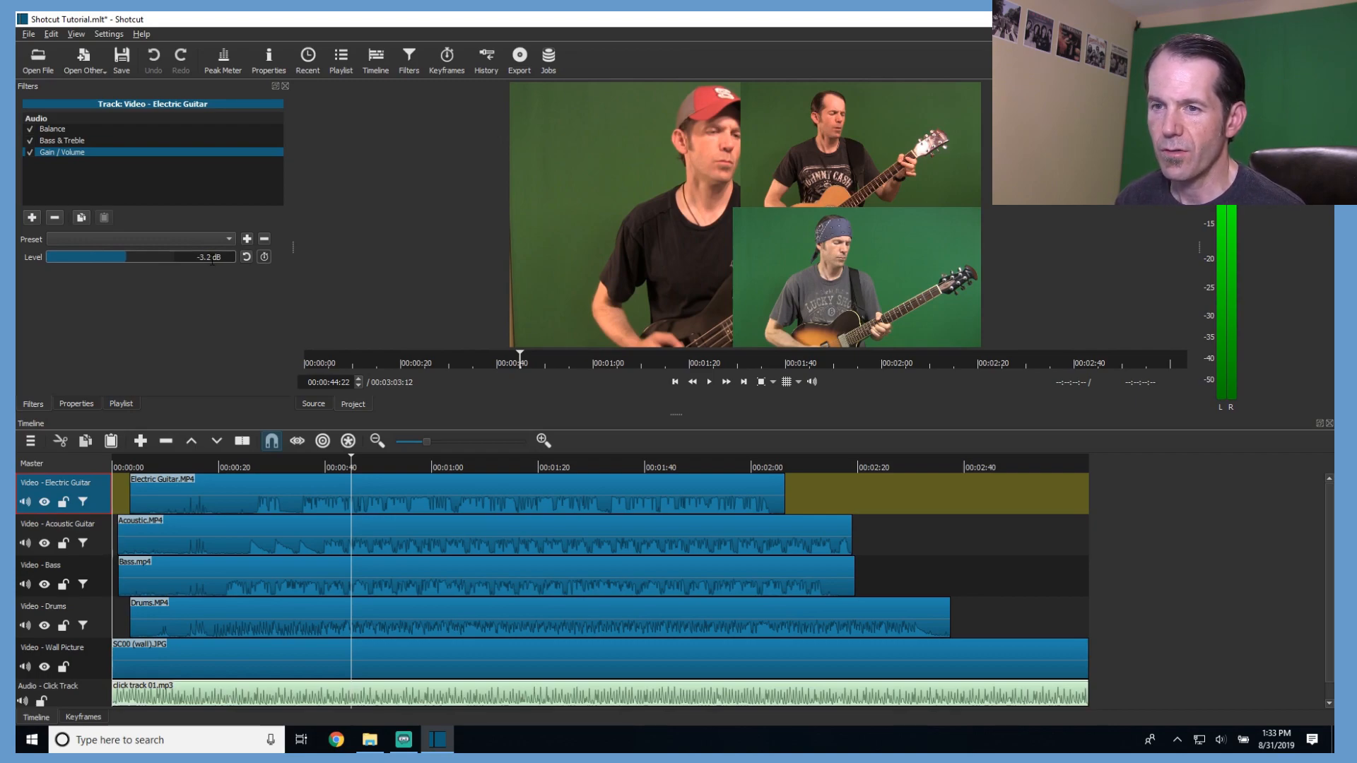
pyautogui.click(246, 259)
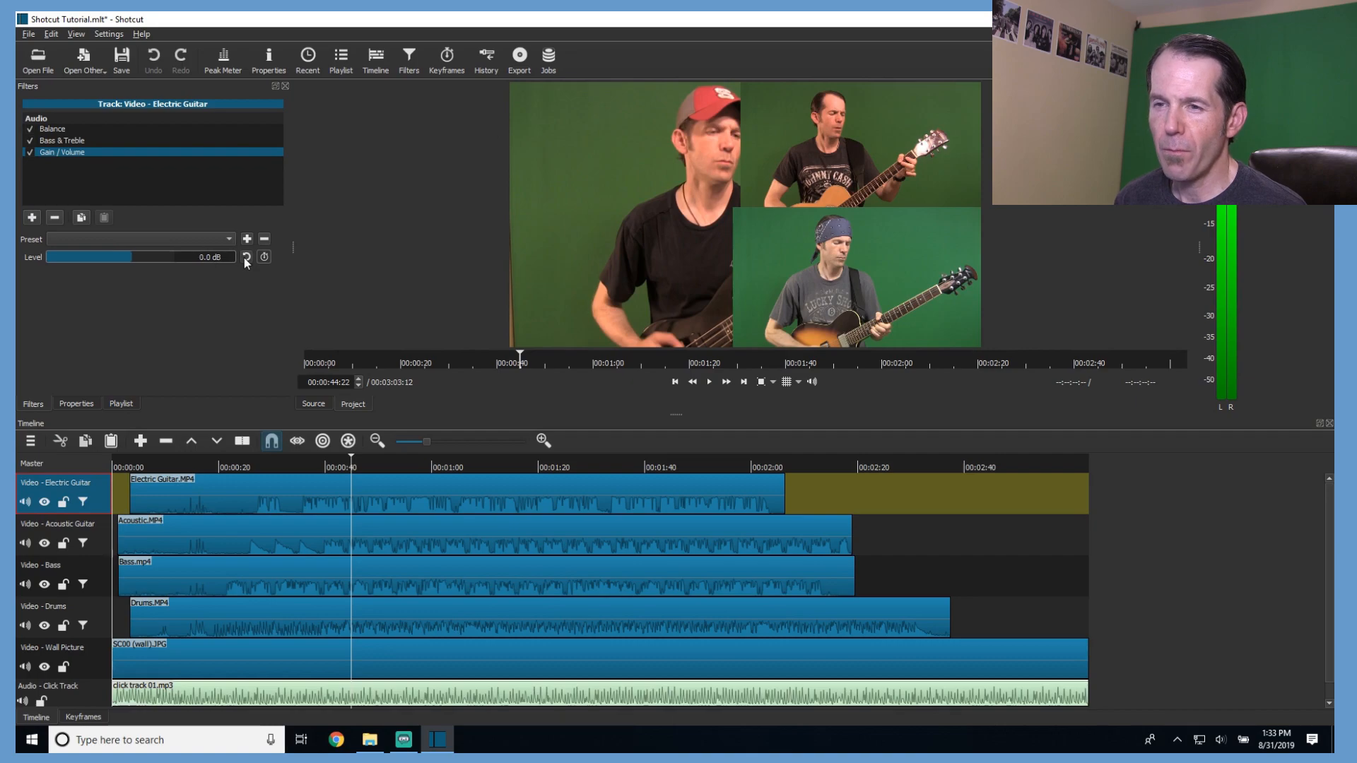
pyautogui.click(188, 241)
pyautogui.click(159, 255)
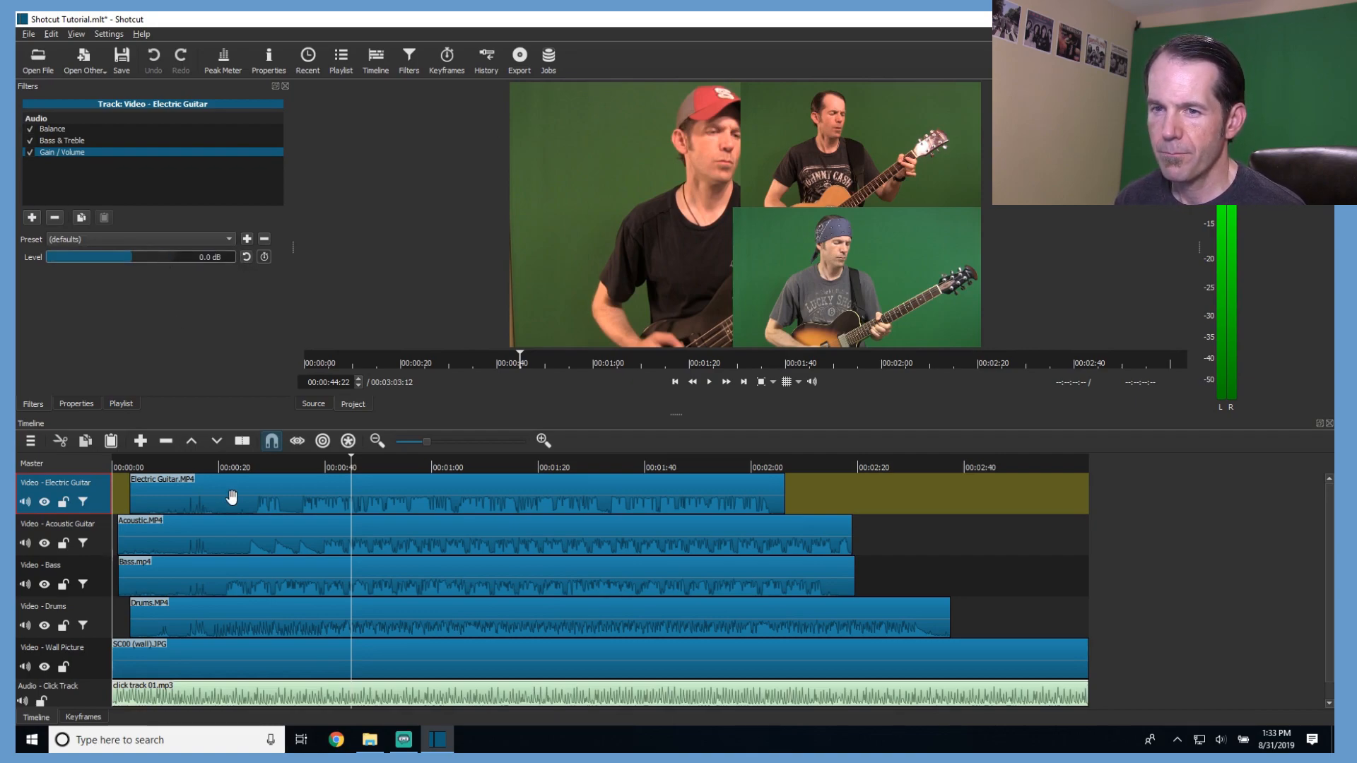
# Play the project from about 00:00:19 and lower the Video - Drums track's Gain / Volume level to -4.0 dB.
pyautogui.click(215, 469)
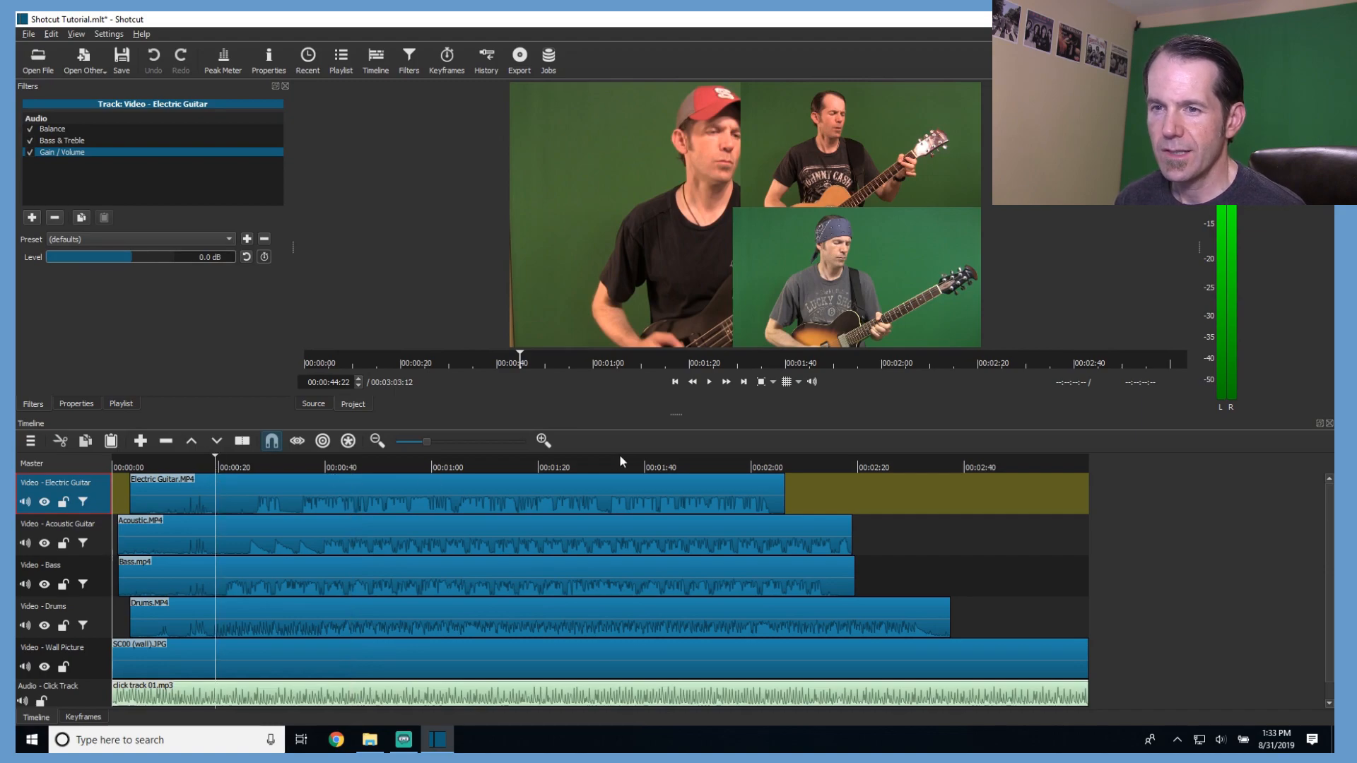
pyautogui.click(709, 381)
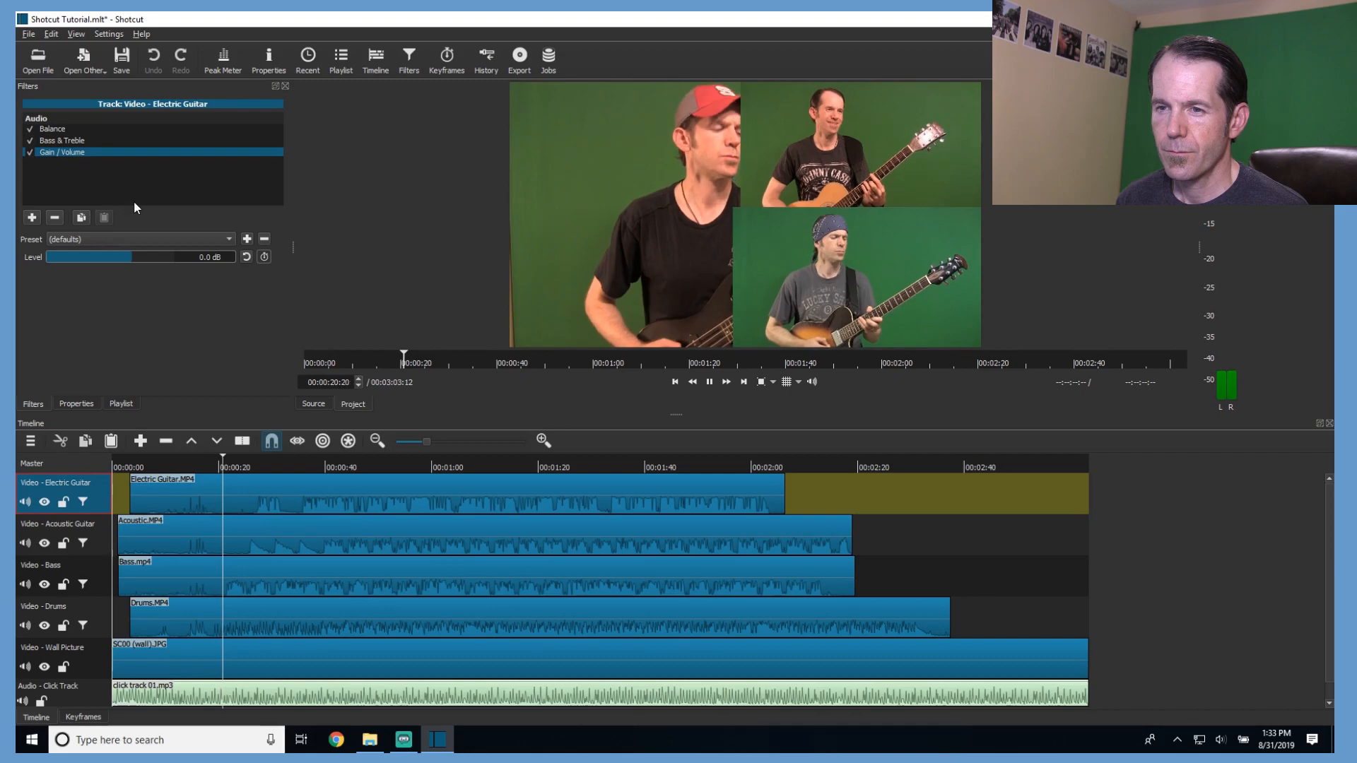
pyautogui.scroll(-6, 223, 259)
pyautogui.scroll(-10, 215, 258)
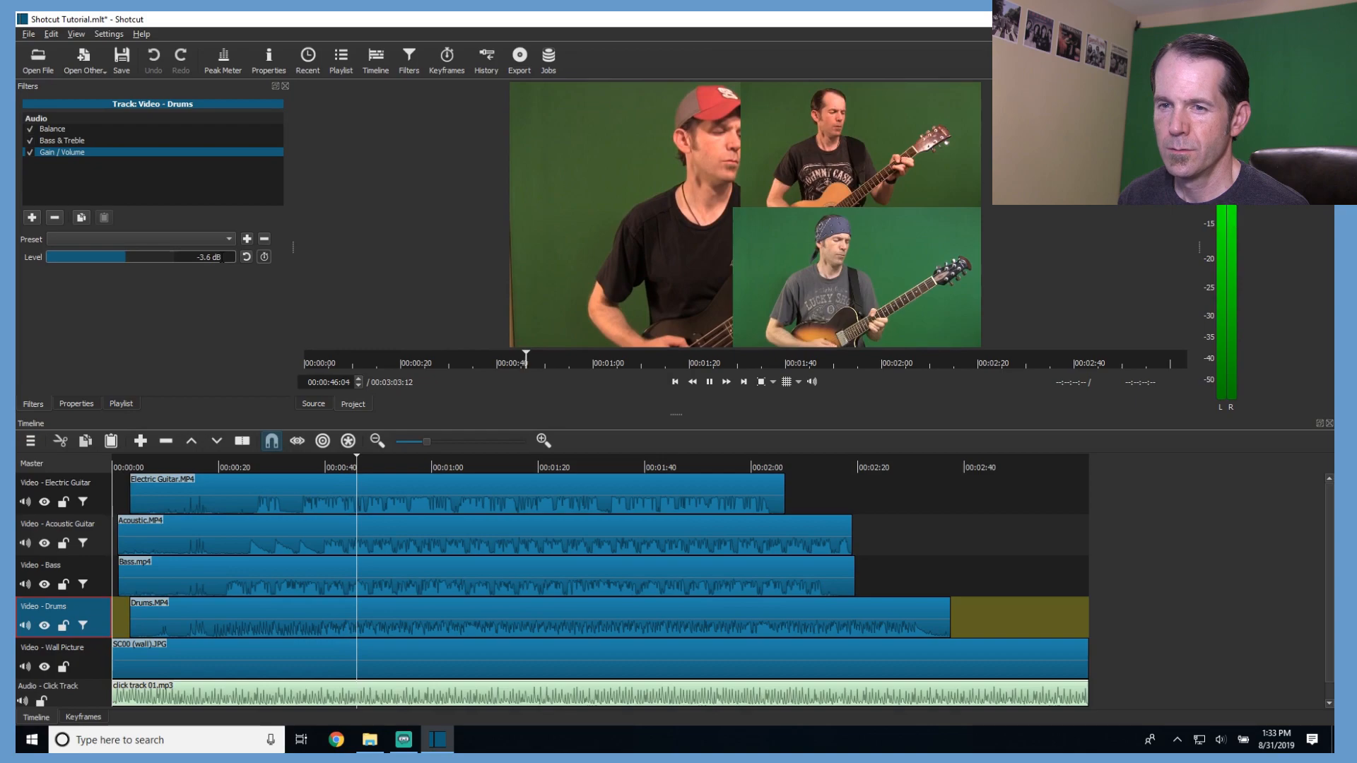
pyautogui.scroll(-4, 223, 259)
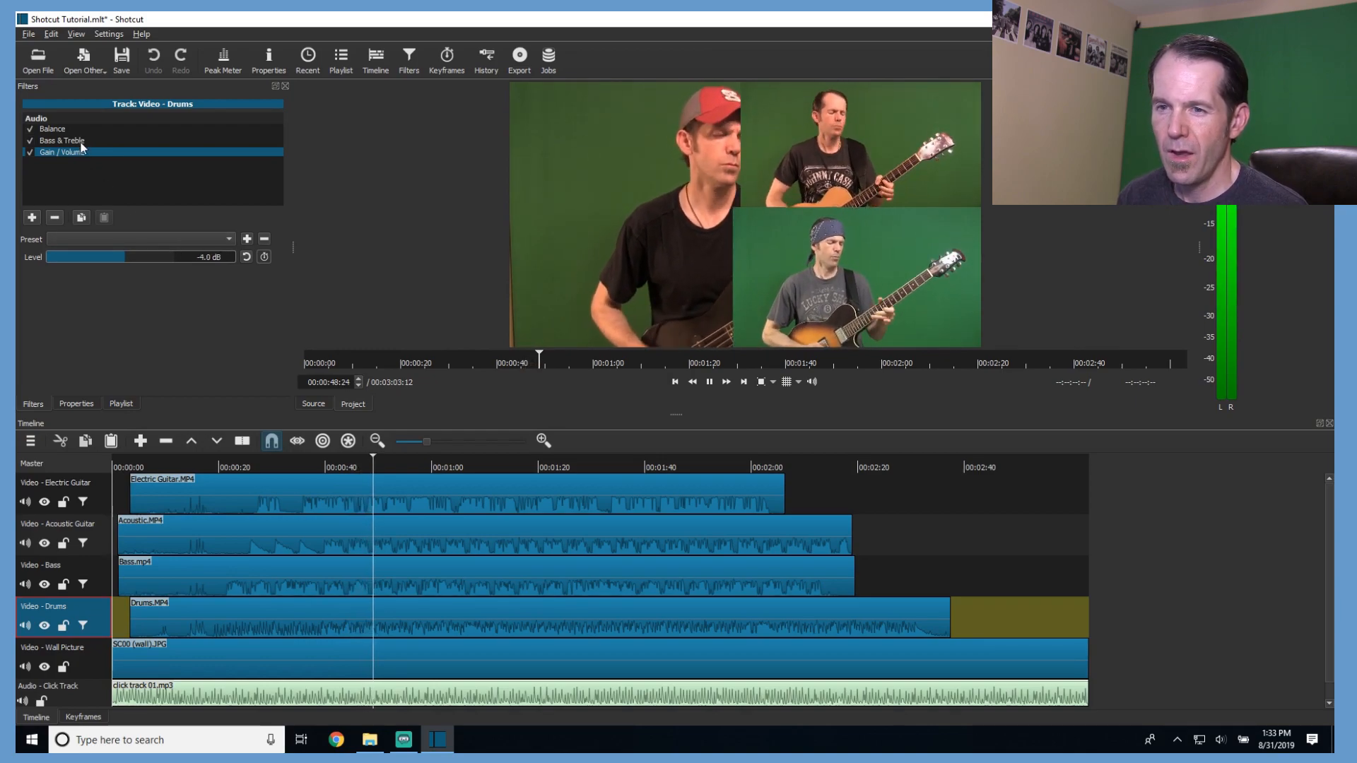
# Lower the Middle band of the Video - Drums track's Bass & Treble filter to about -8 dB.
pyautogui.click(62, 141)
pyautogui.moveTo(145, 298); pyautogui.dragTo(164, 327)
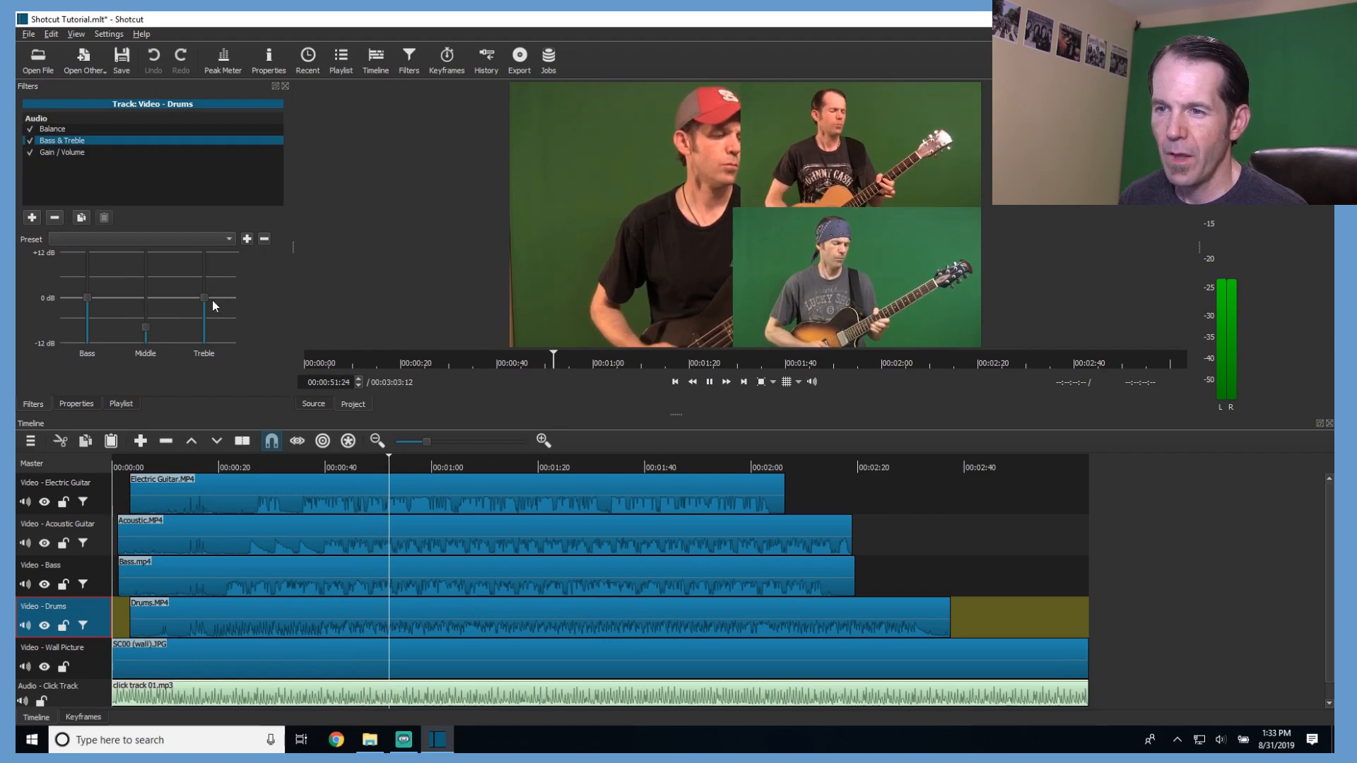
# Apply the saved Neweer NW-700 (Drums) preset to the Video - Drums track's Bass & Treble filter.
pyautogui.click(246, 239)
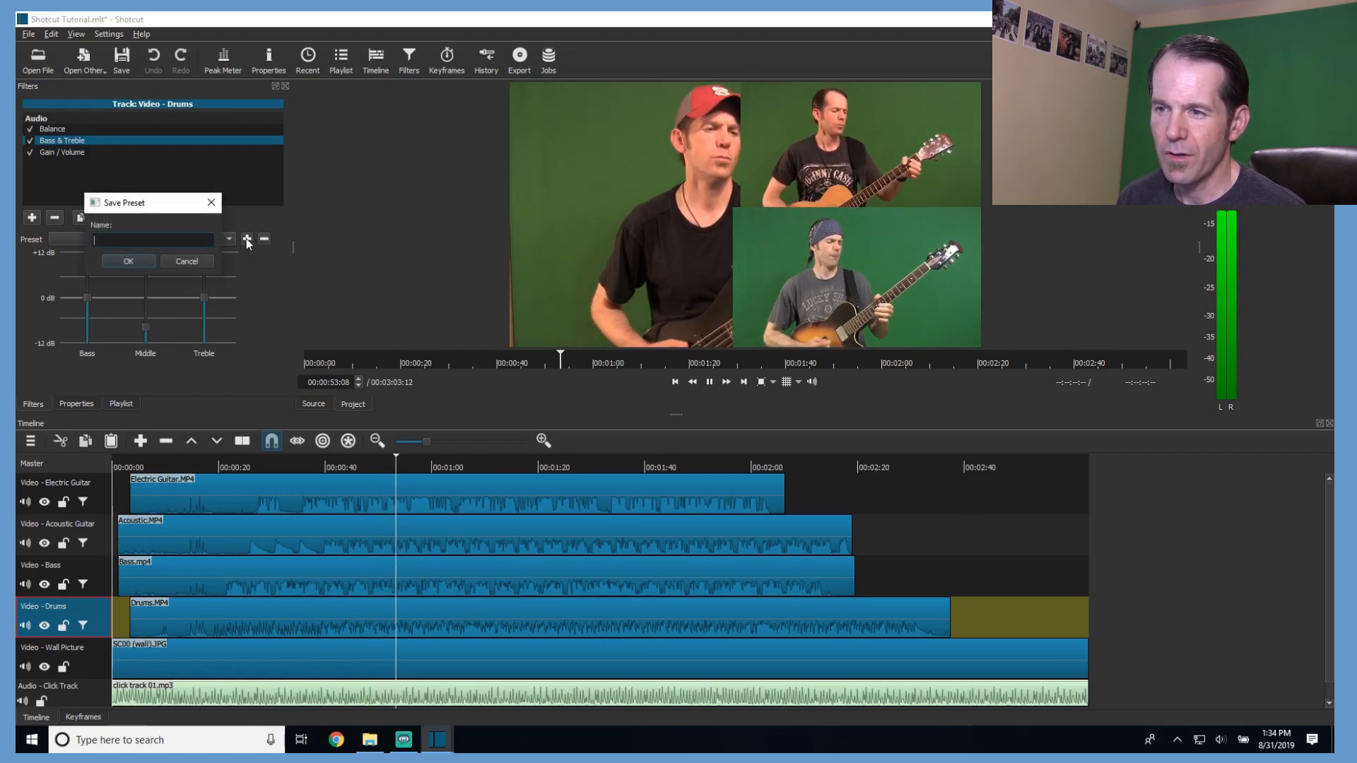
pyautogui.click(186, 261)
pyautogui.click(201, 241)
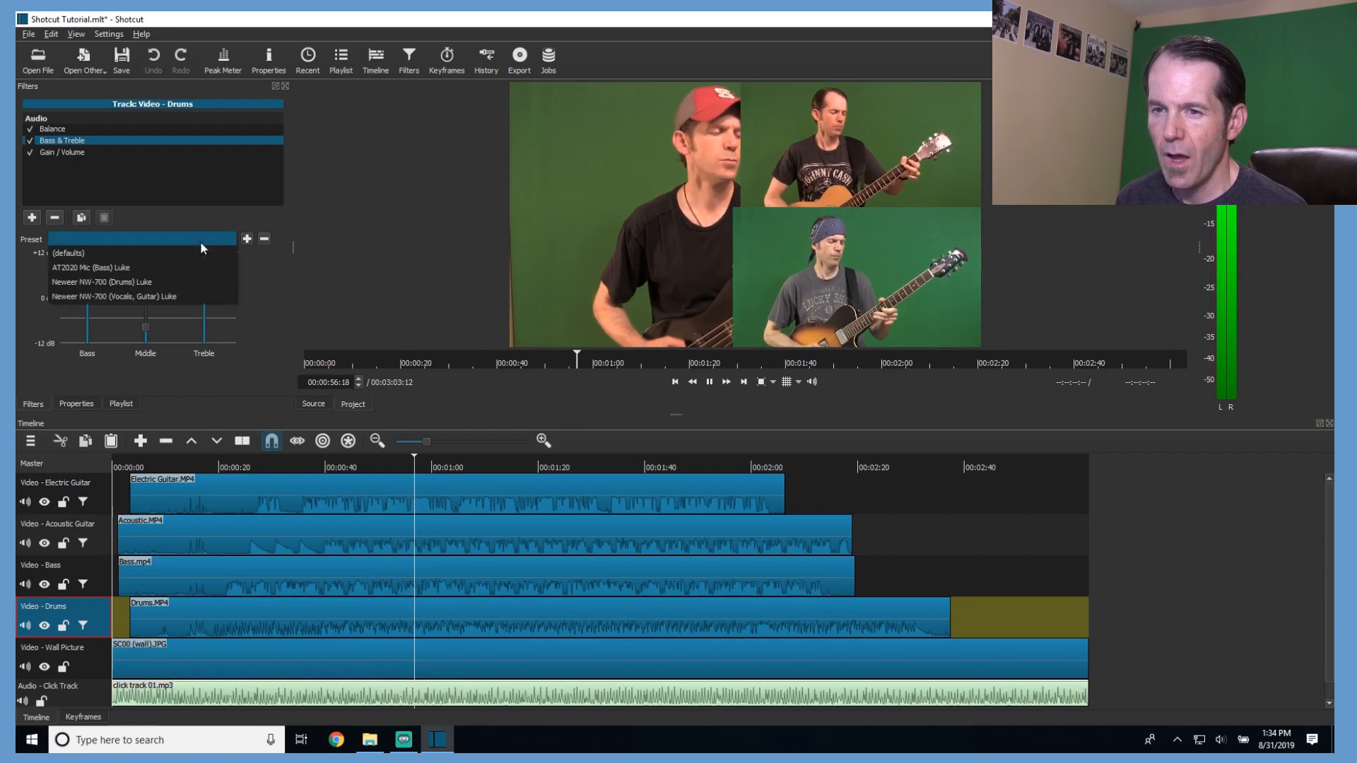
pyautogui.click(151, 281)
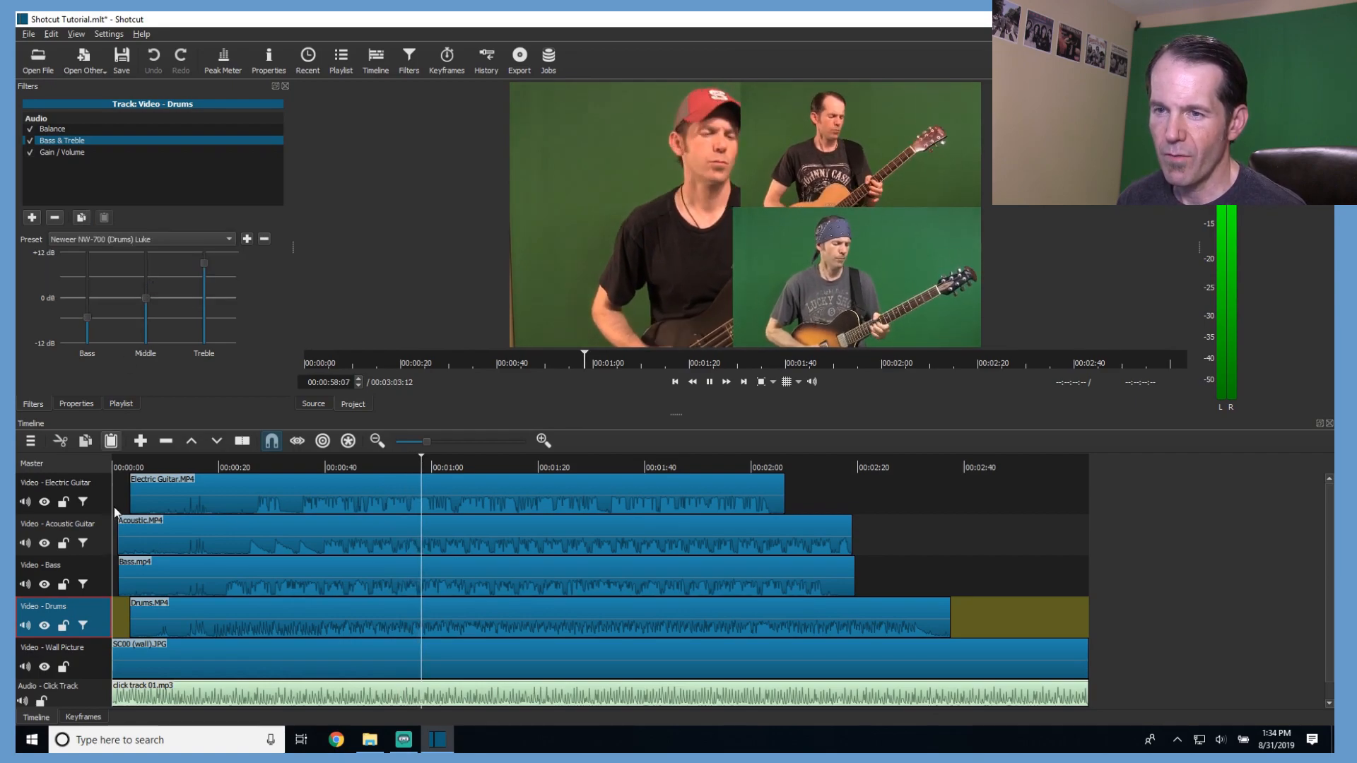
# Apply the saved Neweer NW-700 (Vocals, Guitar) preset to the Video - Electric Guitar track's Bass & Treble filter.
pyautogui.click(93, 590)
pyautogui.click(74, 142)
pyautogui.click(151, 239)
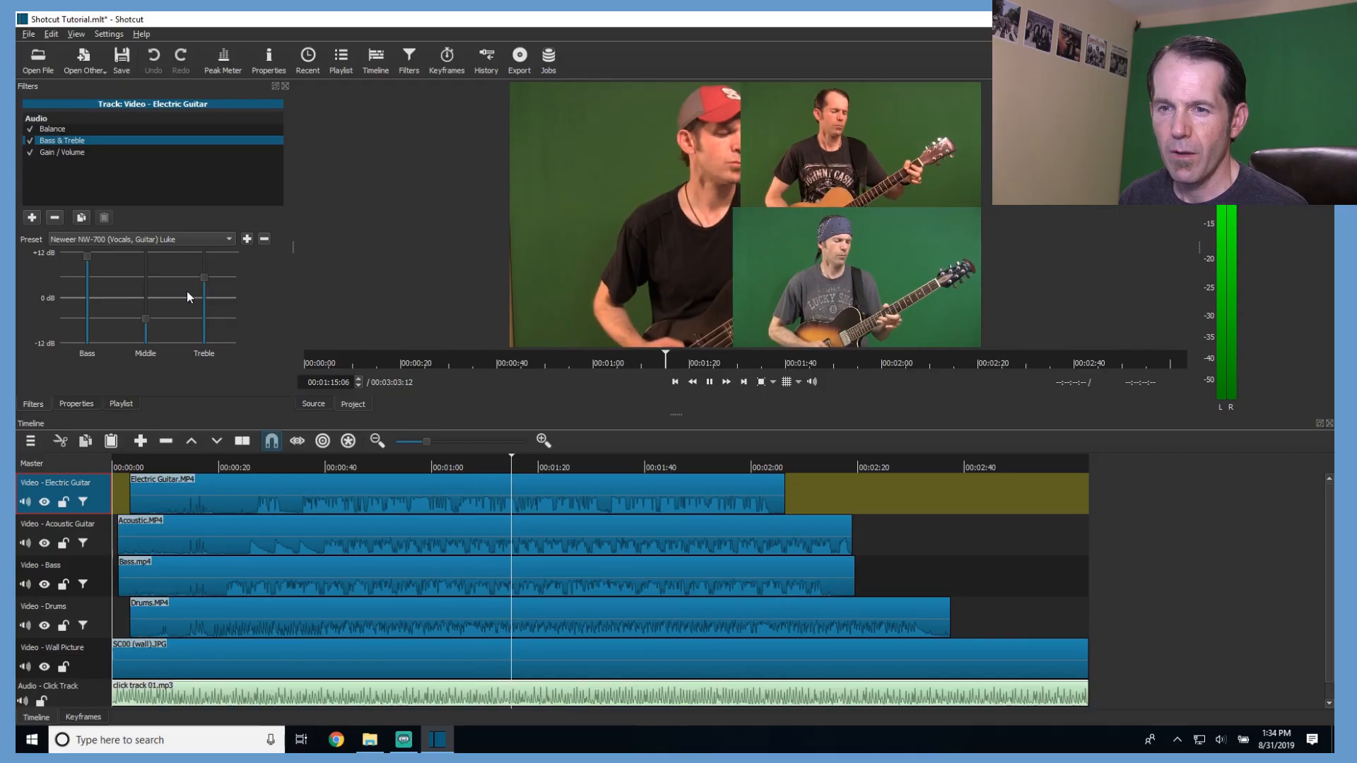
# Set the Video - Electric Guitar track's Balance to 0.44, and open the Video - Acoustic Guitar track's Gain / Volume filter.
pyautogui.click(66, 127)
pyautogui.scroll(-2, 222, 256)
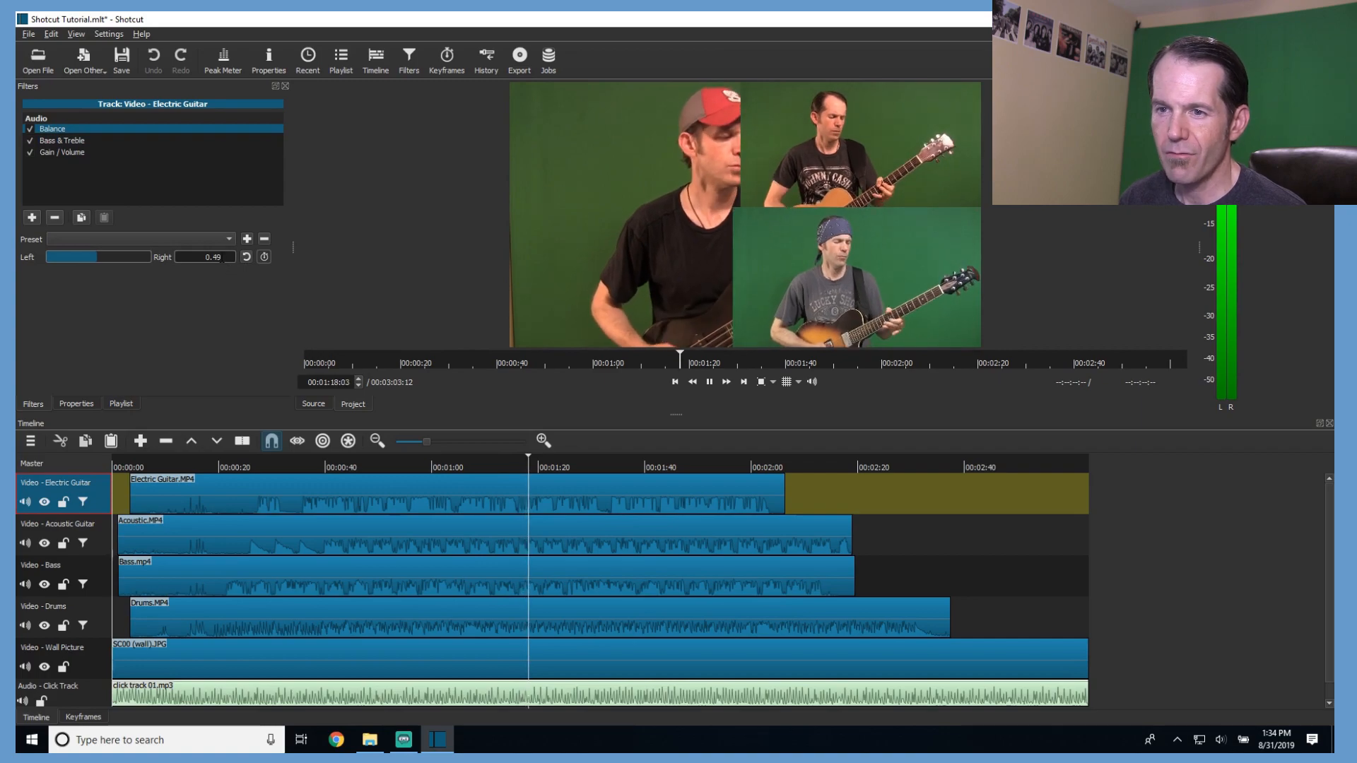
pyautogui.scroll(-5, 225, 258)
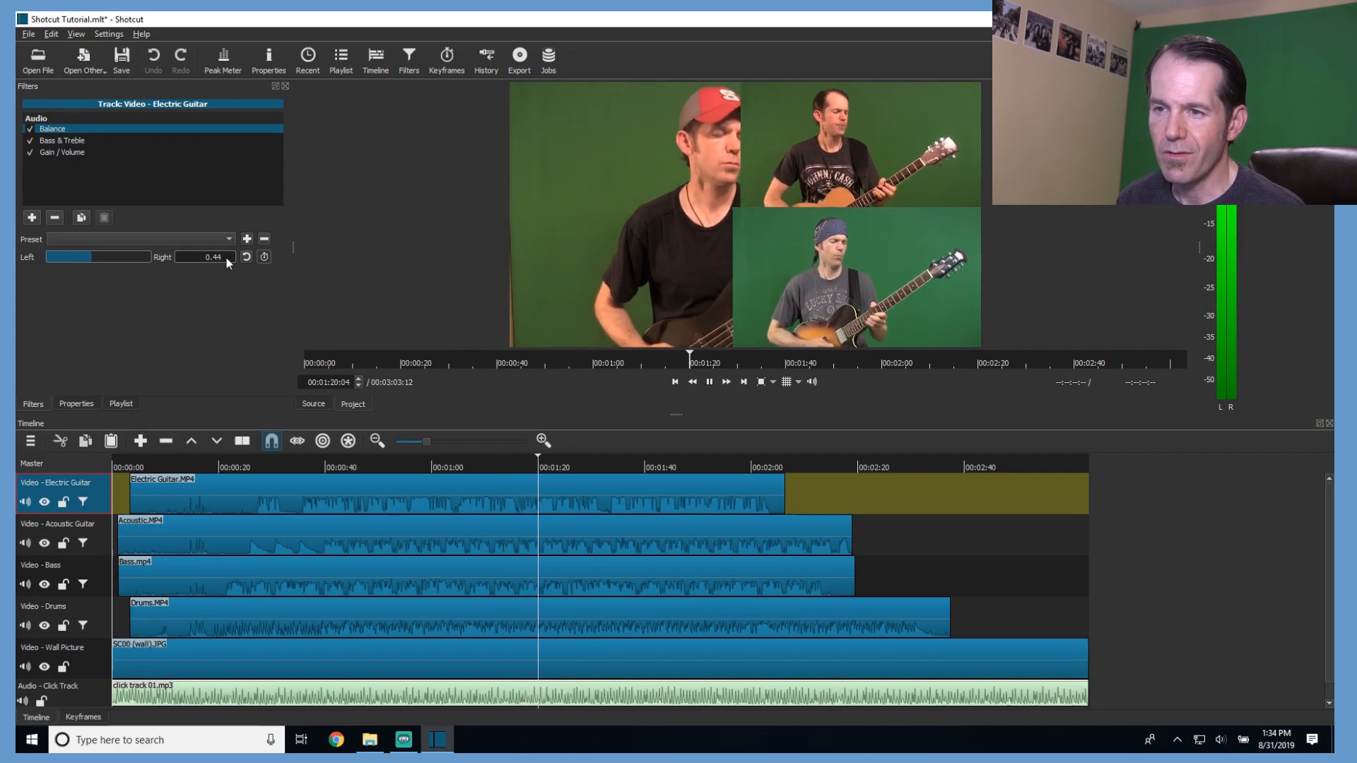
pyautogui.click(101, 542)
pyautogui.click(60, 152)
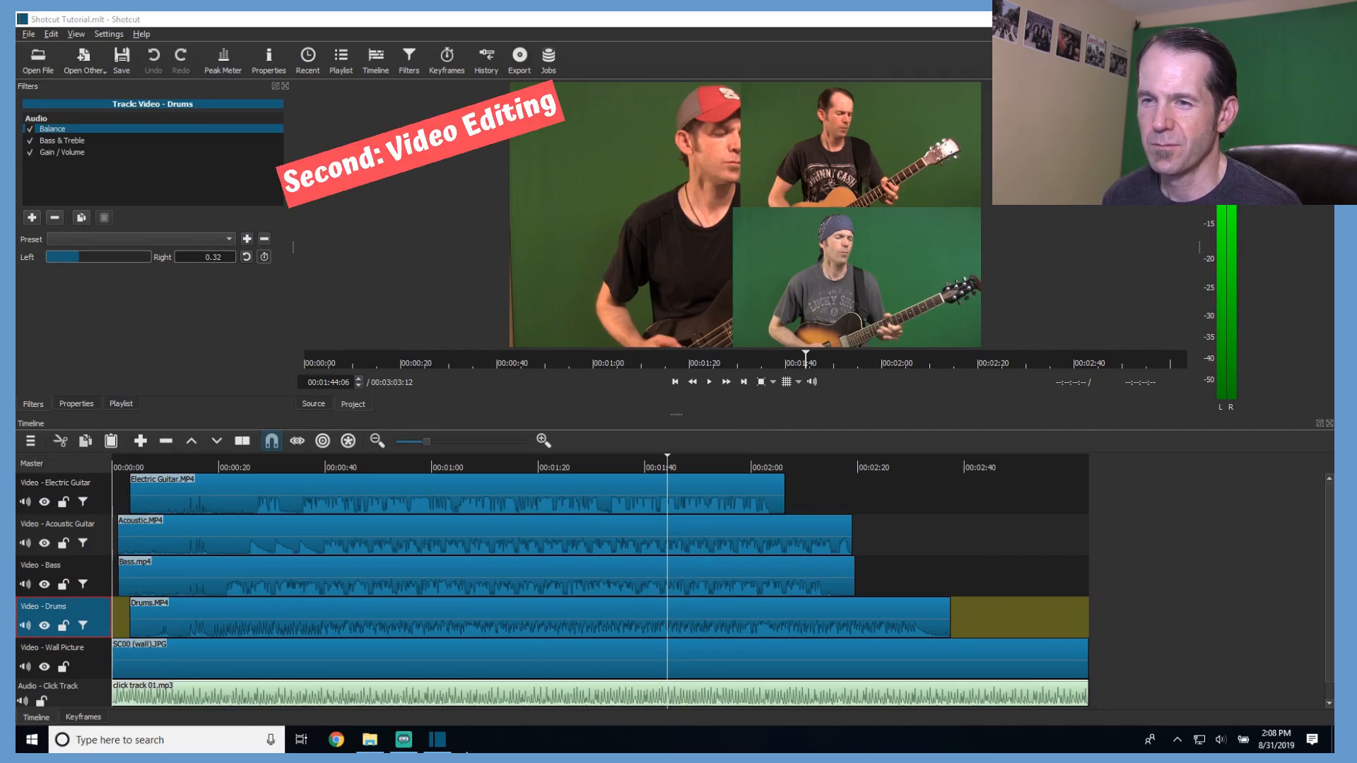
# Remove the Size and Position filters from the Video - Acoustic Guitar track and the Electric Guitar.MP4 clip.
pyautogui.click(95, 546)
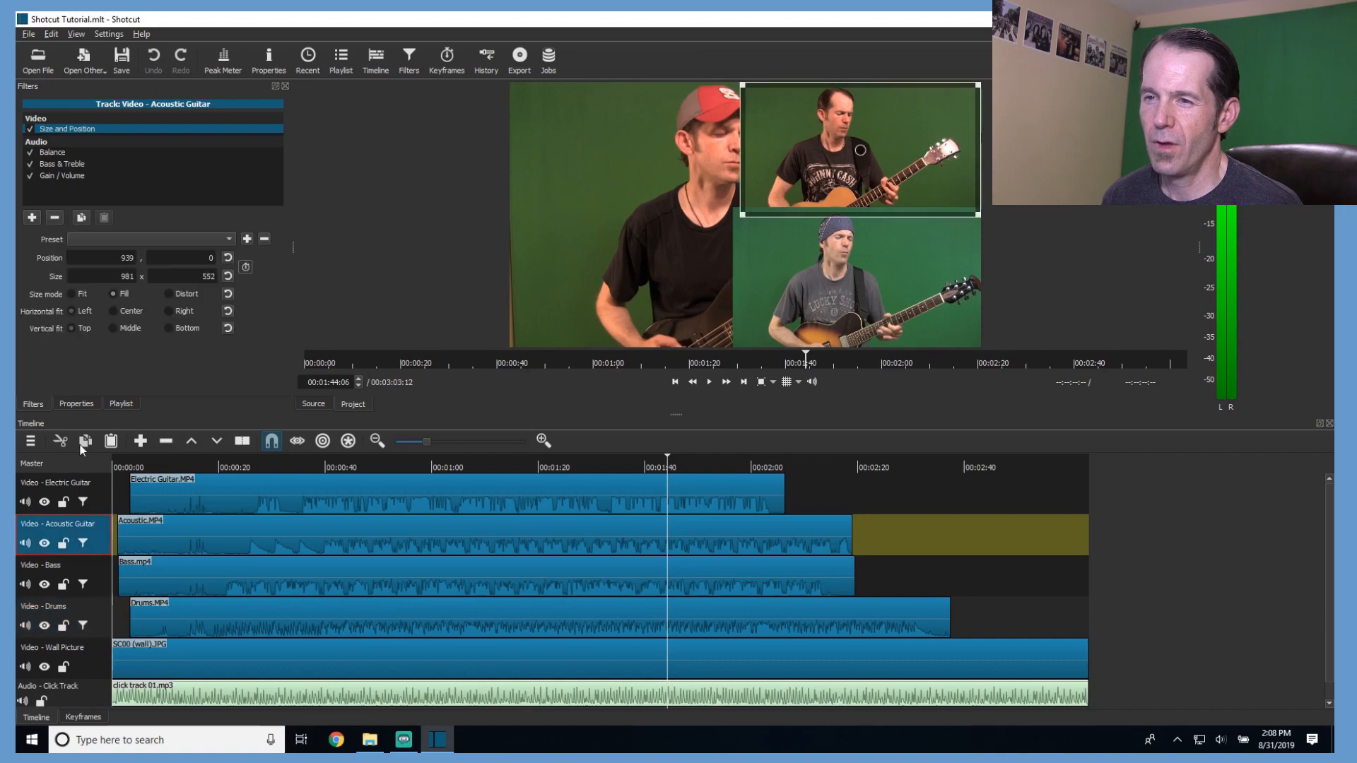
pyautogui.click(54, 218)
pyautogui.click(189, 486)
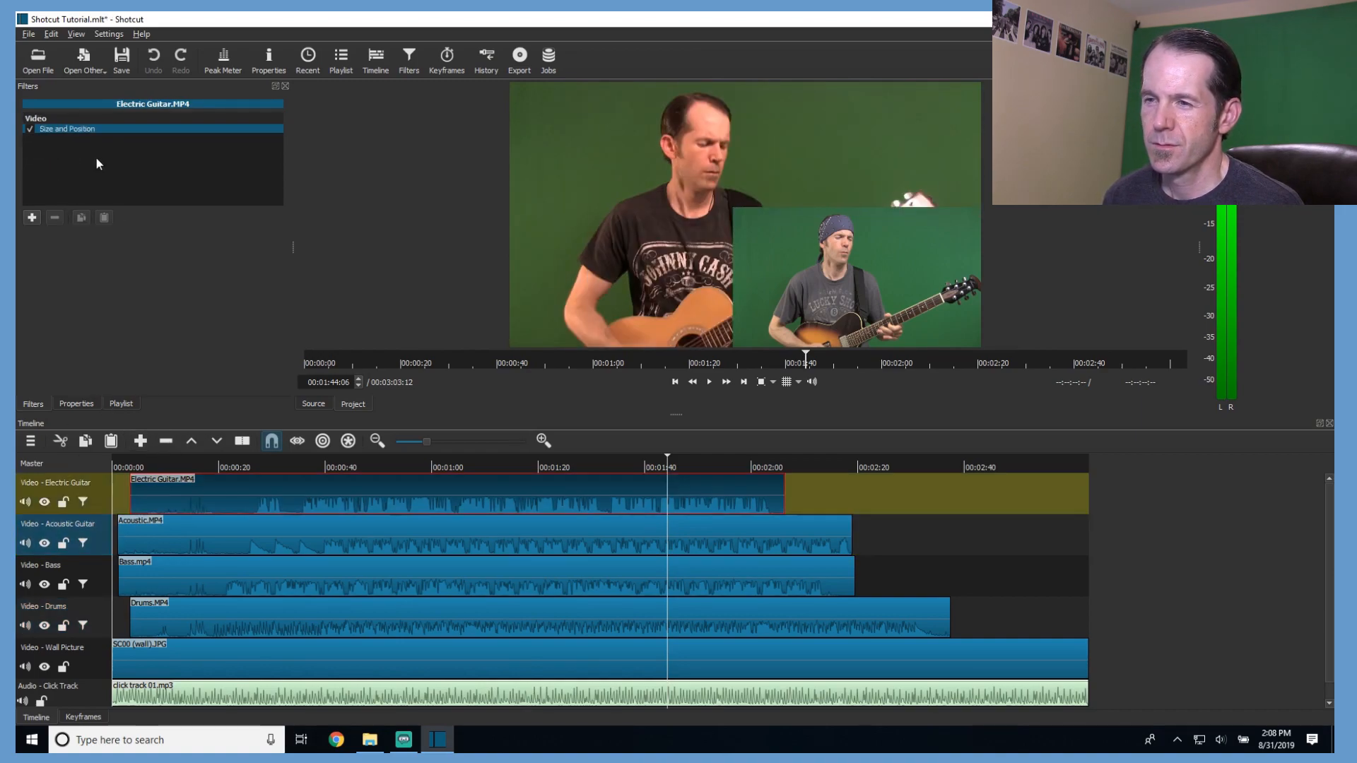
pyautogui.click(55, 217)
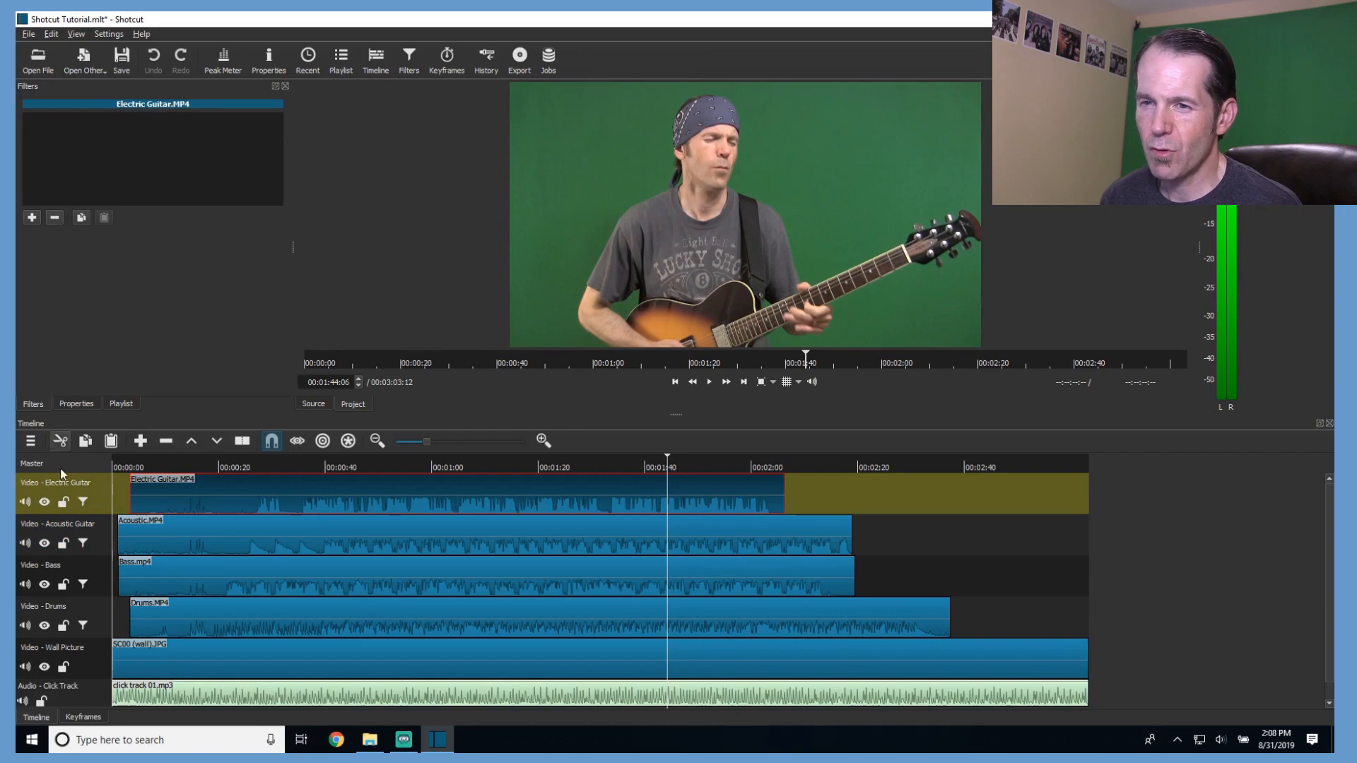
# Hide the Acoustic Guitar, Bass and Drums video tracks, and add a Chroma Key: Advanced filter to the Video - Electric Guitar track.
pyautogui.click(44, 543)
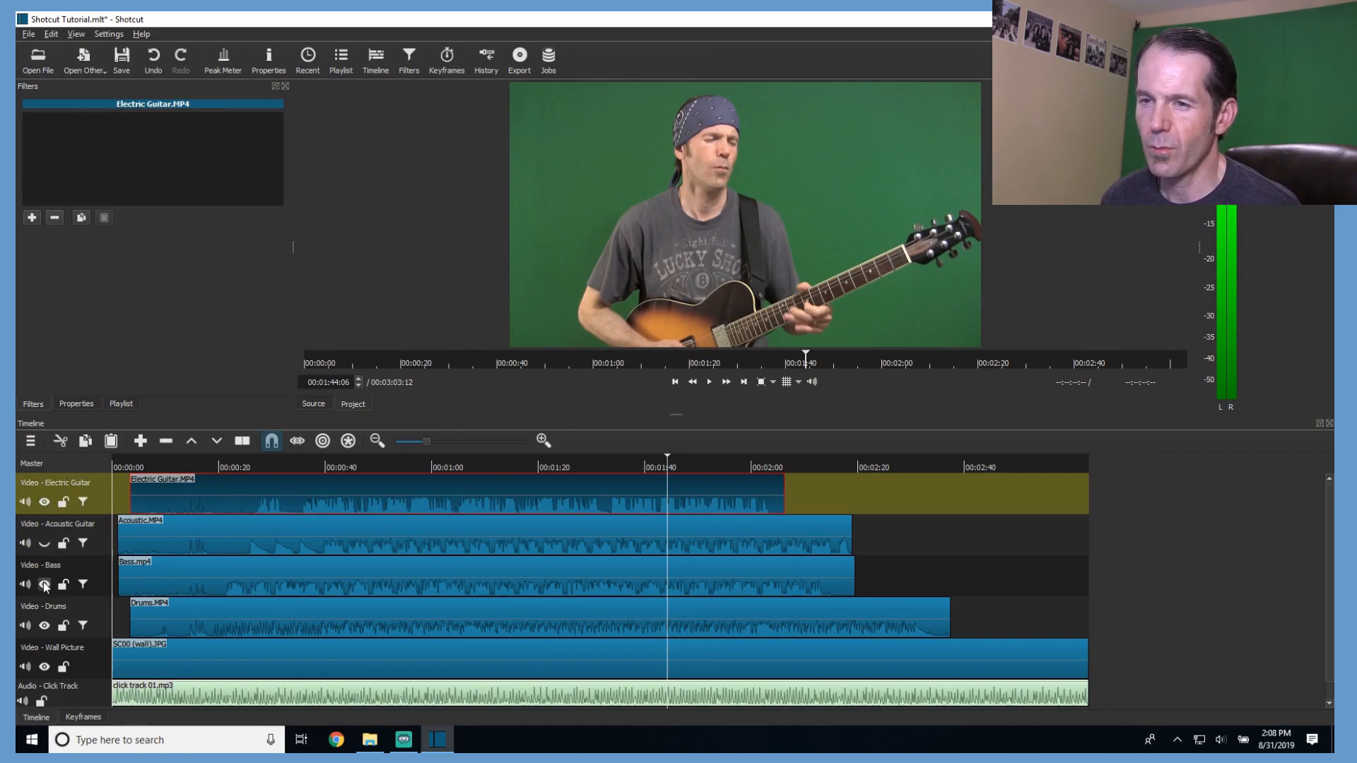
pyautogui.click(44, 626)
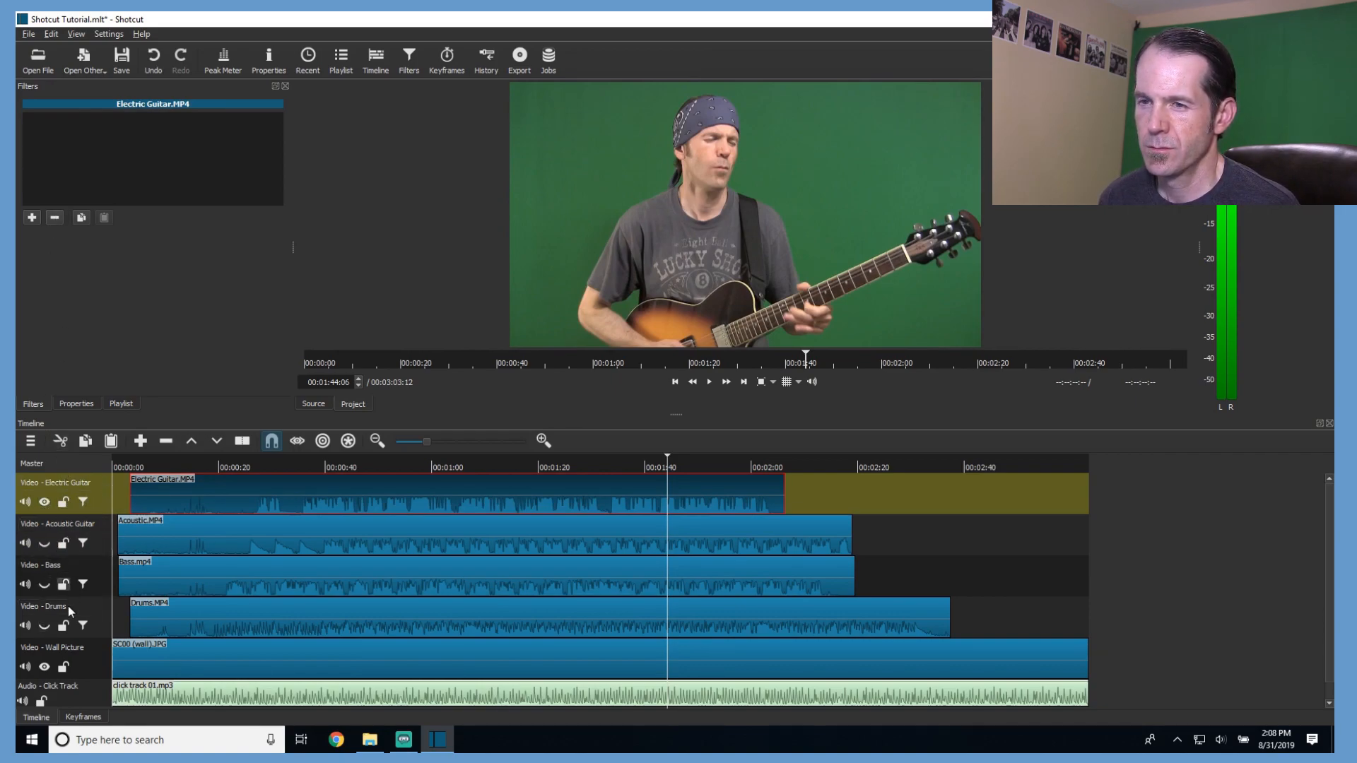
pyautogui.click(95, 504)
pyautogui.click(30, 218)
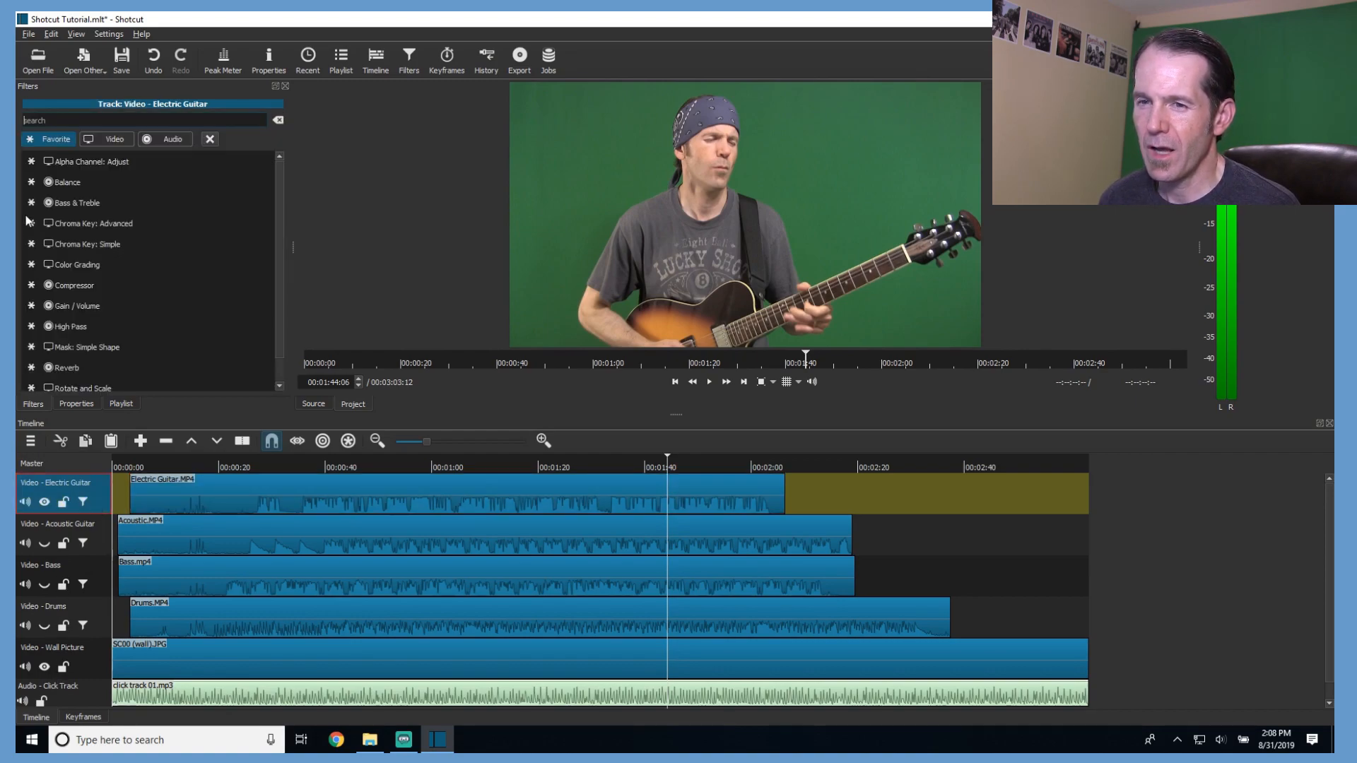
pyautogui.click(140, 222)
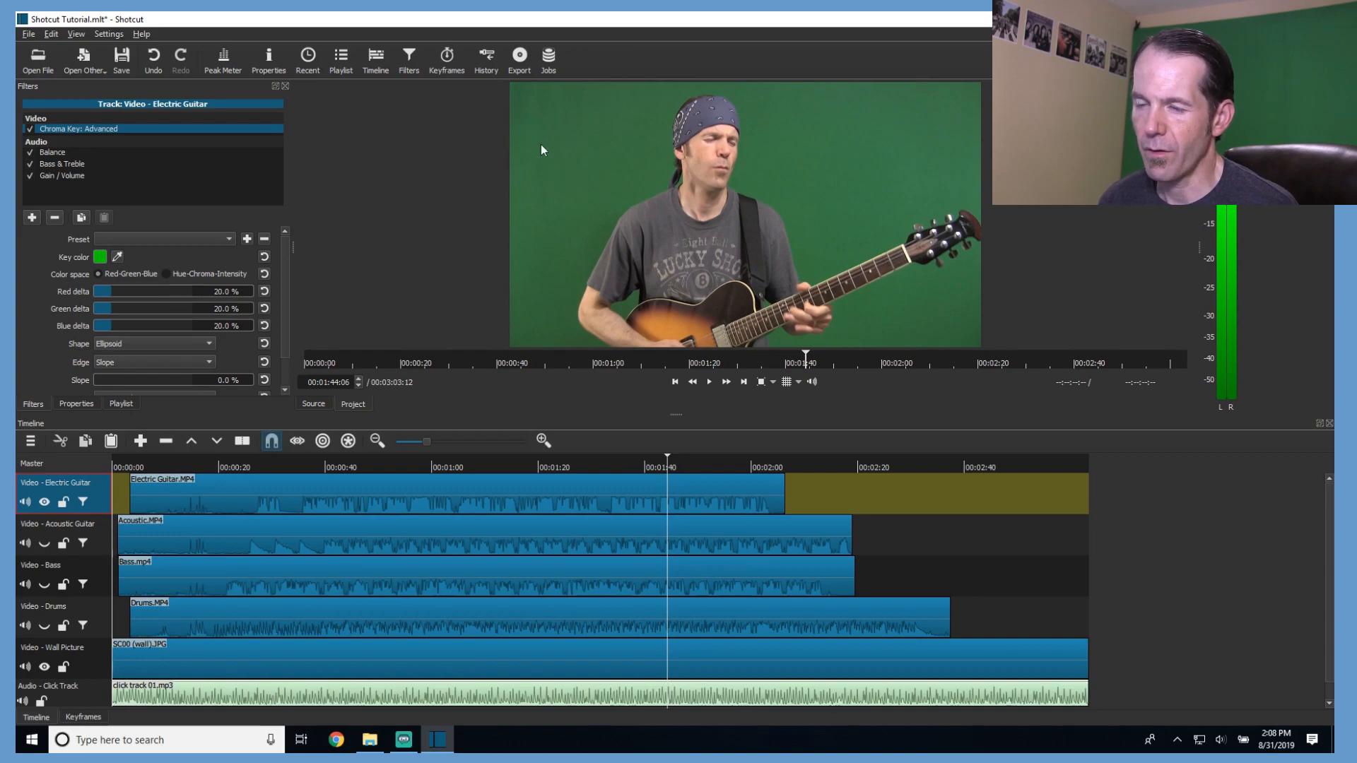
# Sample the electric guitar clip's green backdrop as key color, using the Hue-Chroma-Intensity color space with Intensity delta 15.0 %.
pyautogui.click(119, 257)
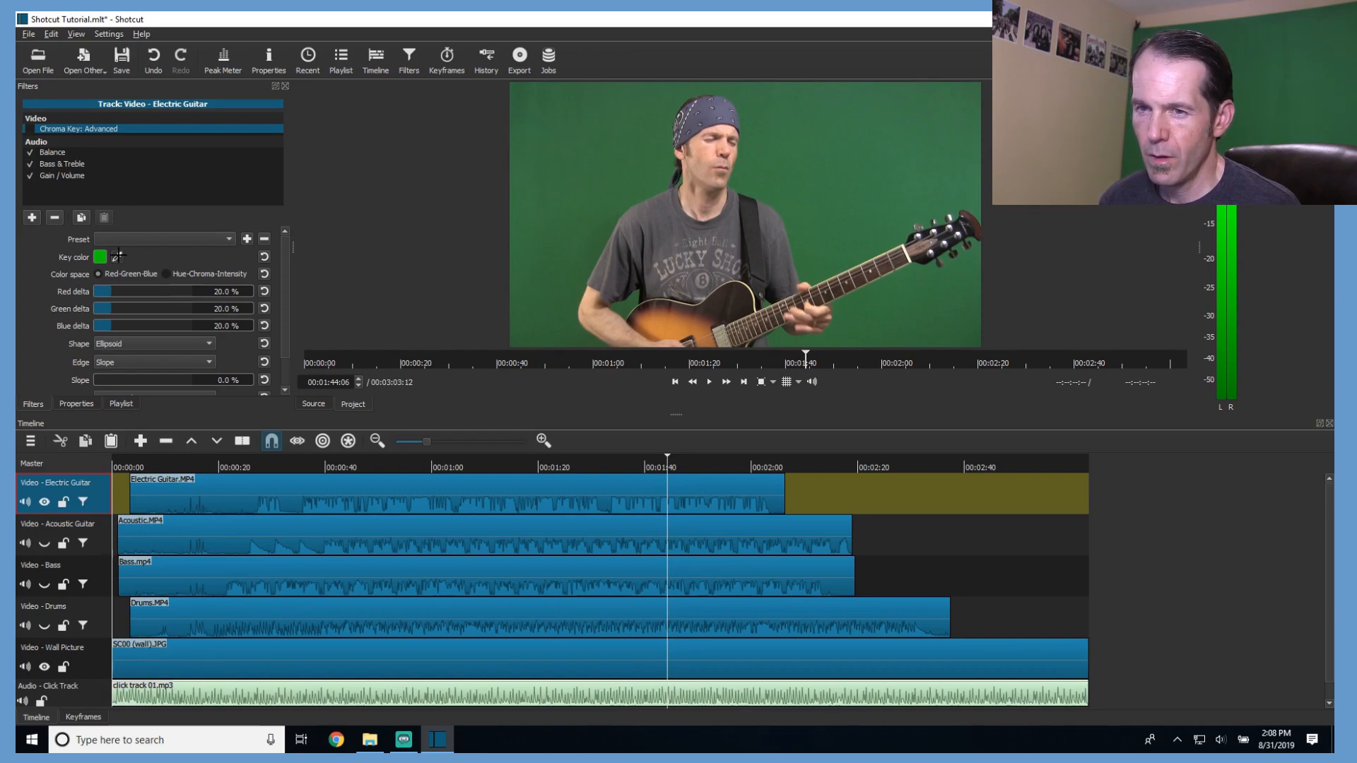
pyautogui.moveTo(797, 176); pyautogui.dragTo(875, 246)
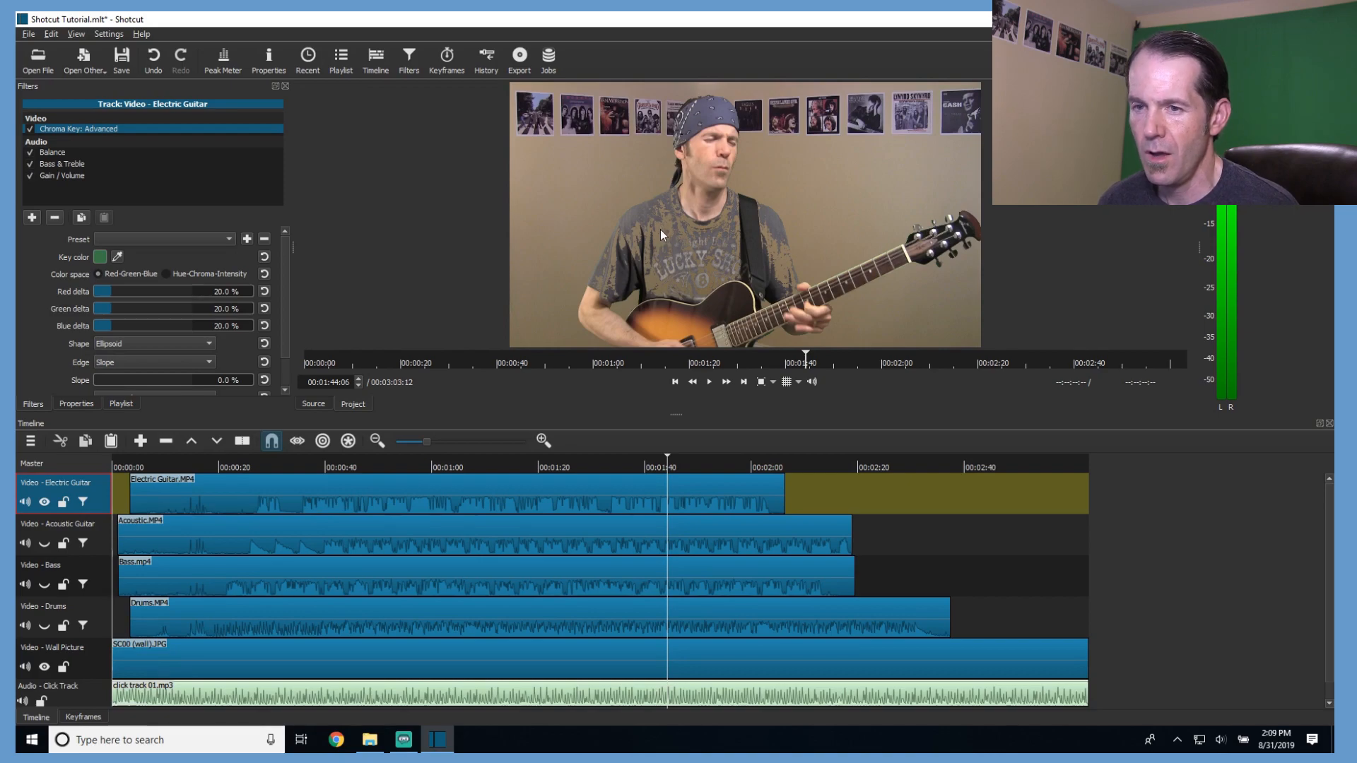
pyautogui.click(167, 274)
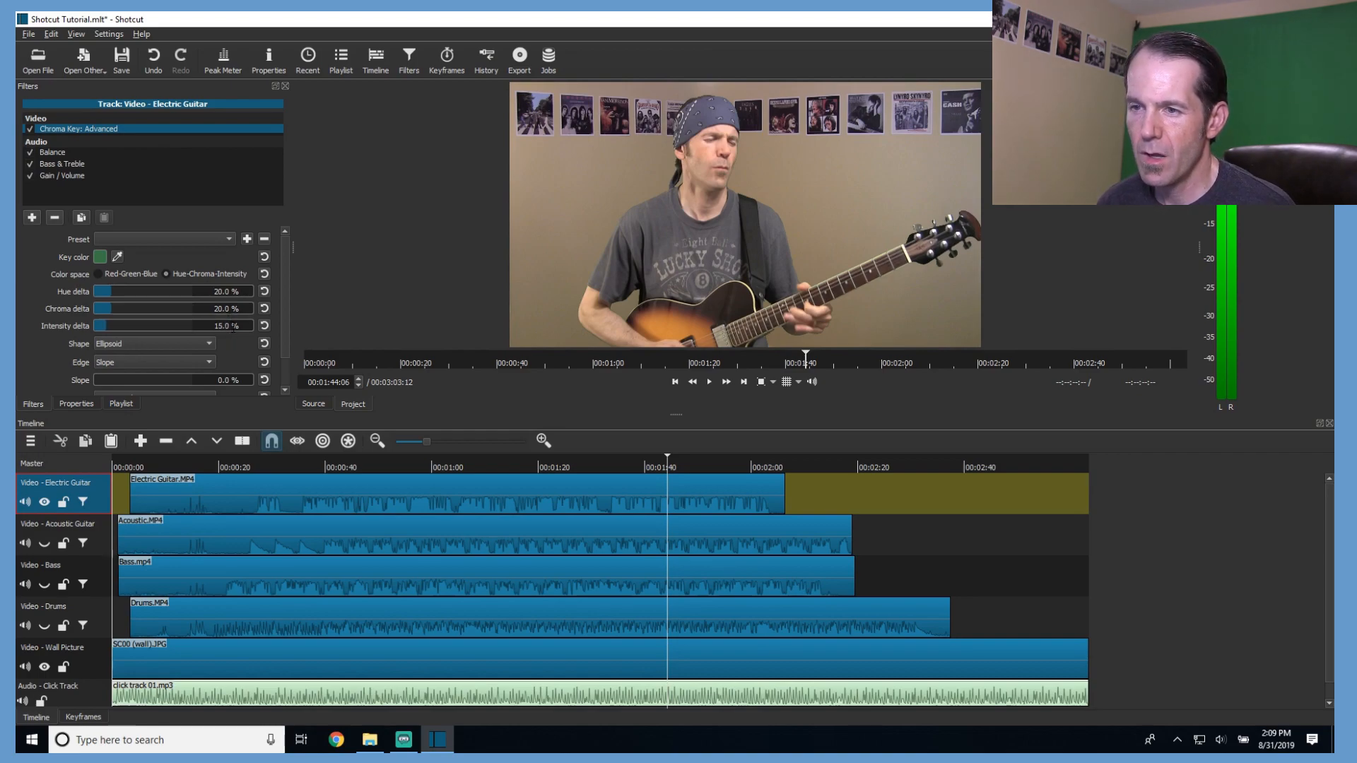
pyautogui.scroll(-1, 285, 281)
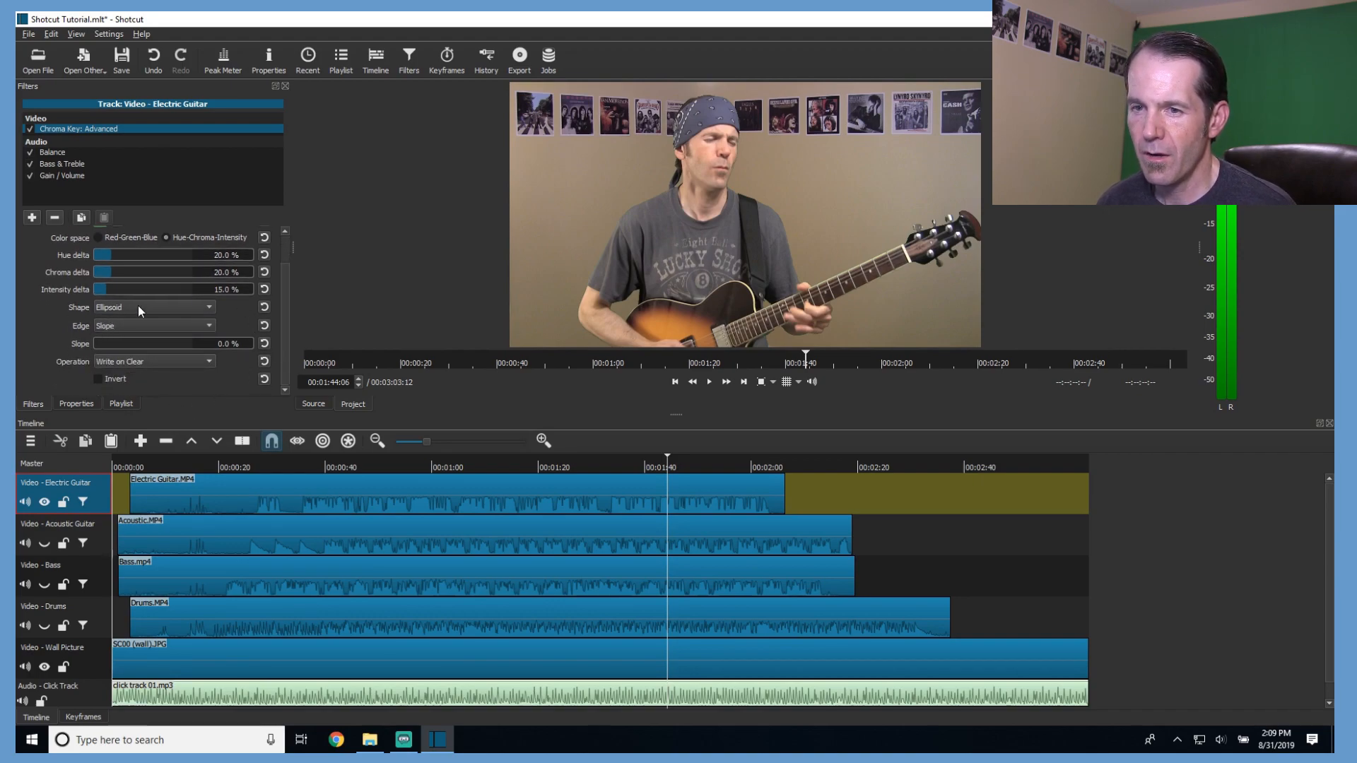
# Show only the Acoustic Guitar track instead of the Electric Guitar track, and add a Chroma Key: Advanced filter to it.
pyautogui.click(44, 502)
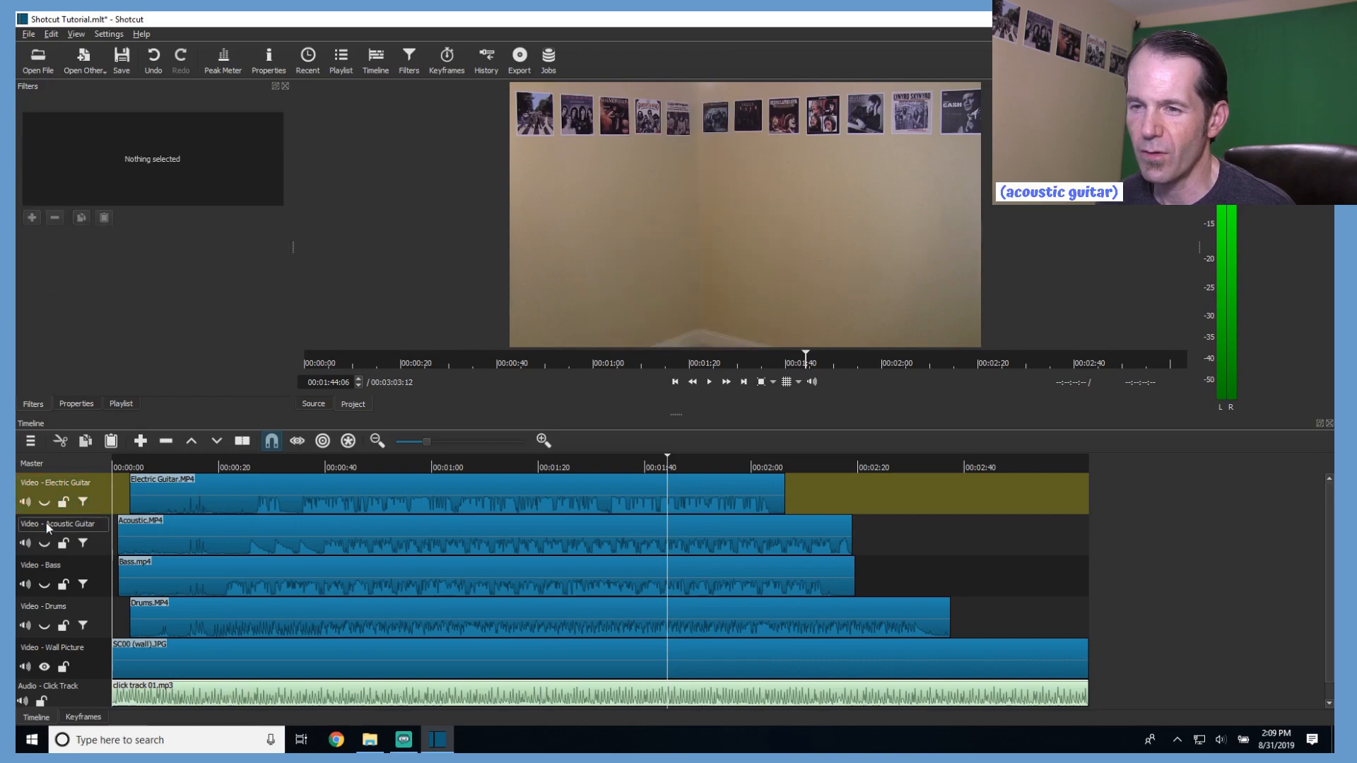
pyautogui.click(45, 543)
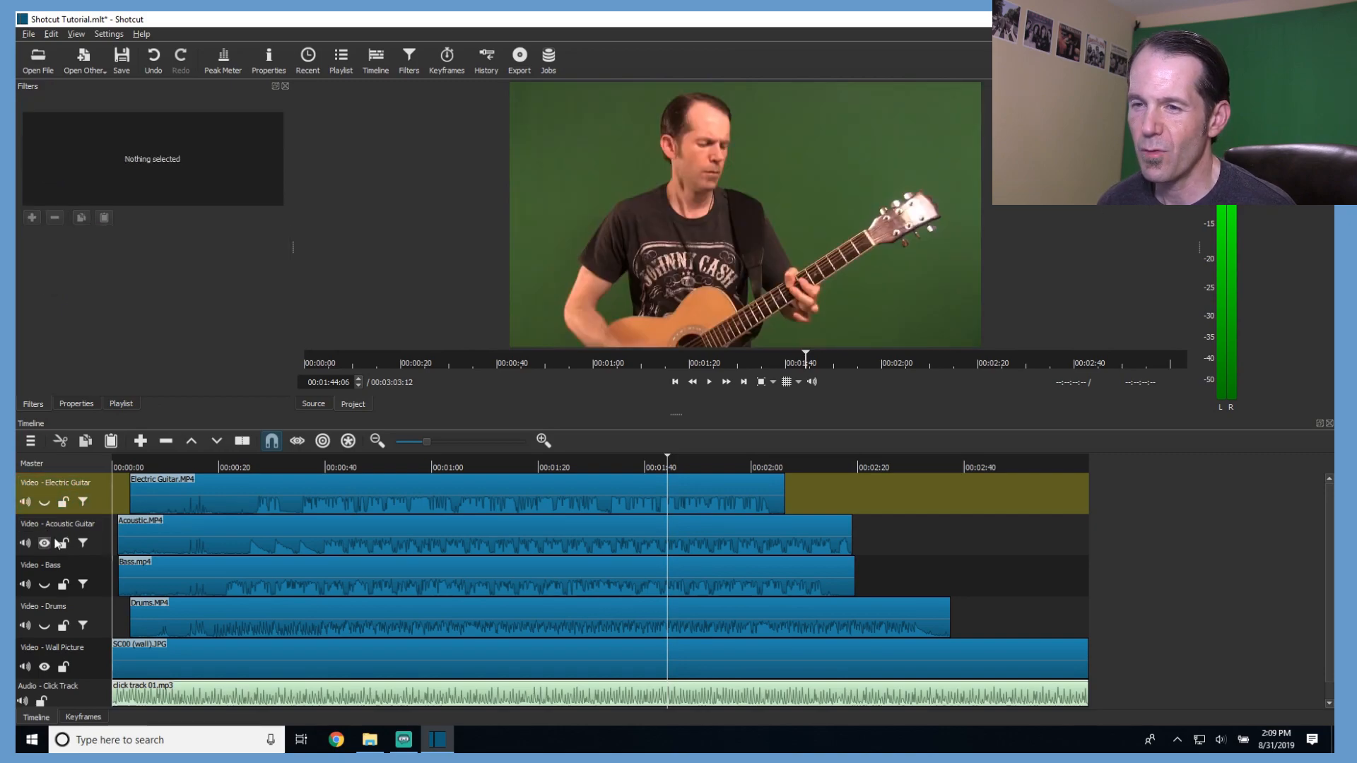
pyautogui.click(96, 542)
pyautogui.click(32, 217)
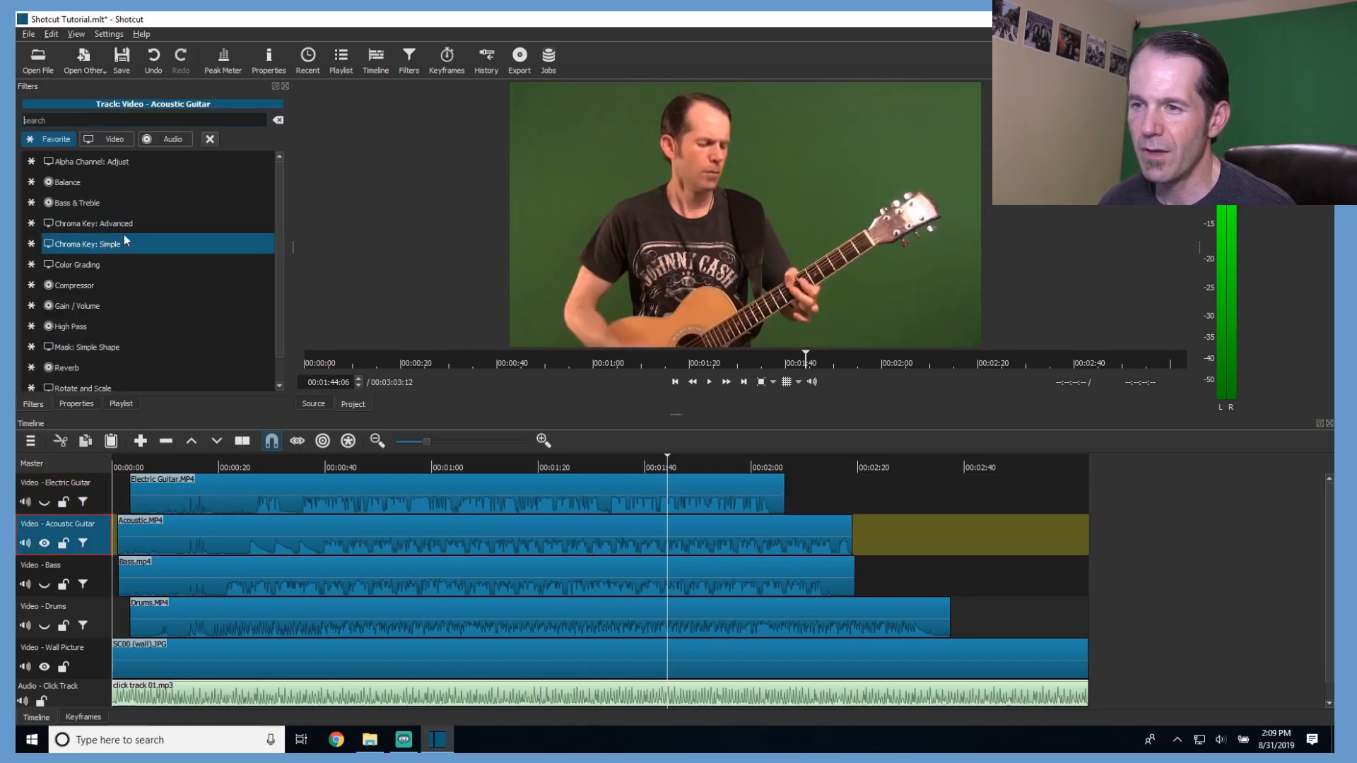
pyautogui.click(129, 227)
# Key out the acoustic guitar clip's sampled green backdrop using Hue-Chroma-Intensity and an Intensity delta of 15.0 %.
pyautogui.click(118, 257)
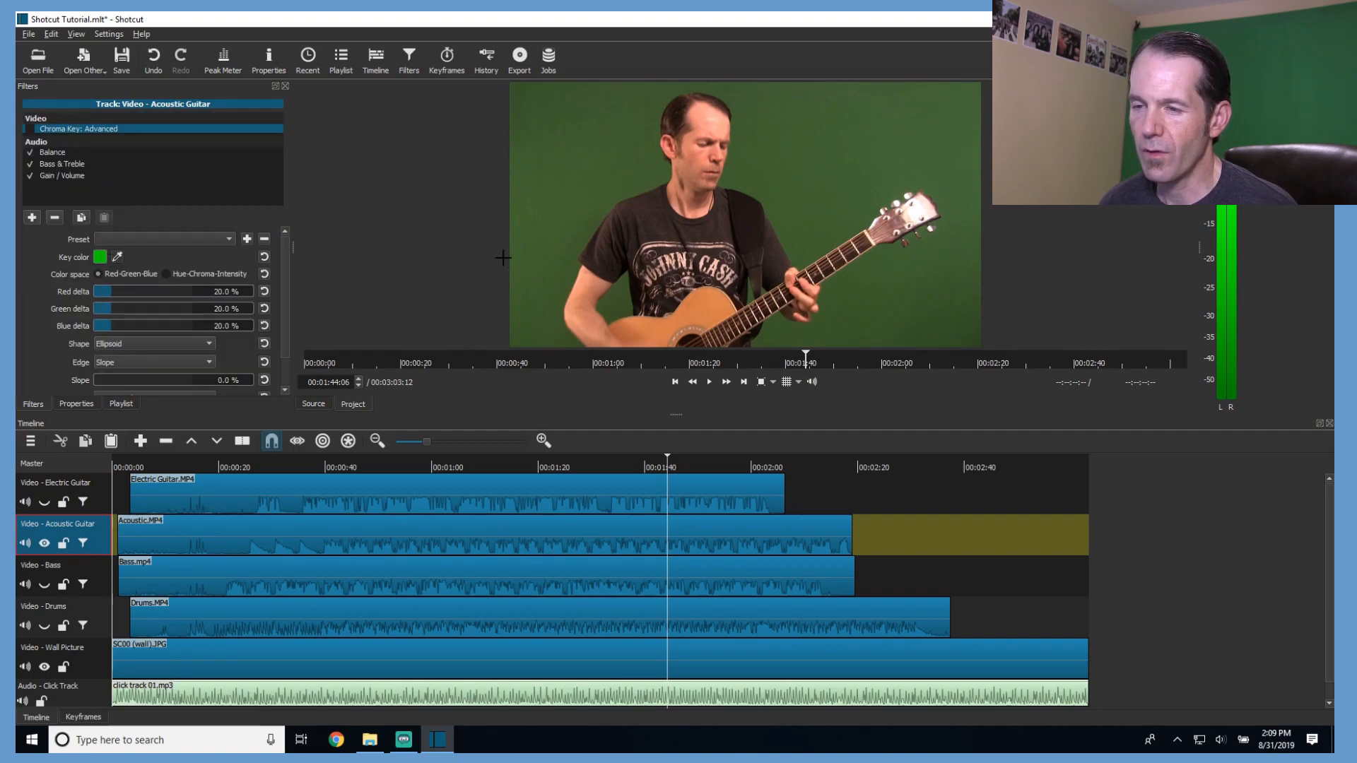
pyautogui.click(830, 220)
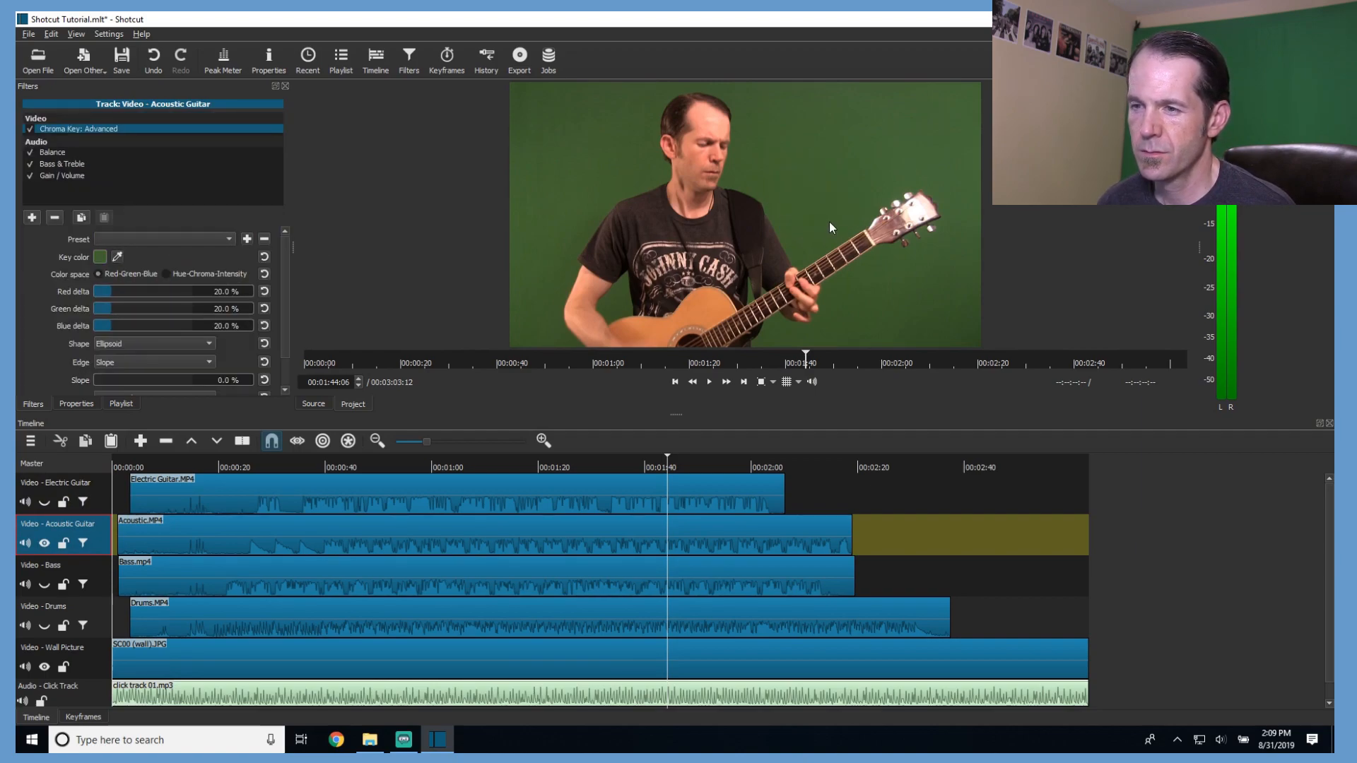
pyautogui.click(165, 275)
pyautogui.scroll(-8, 224, 326)
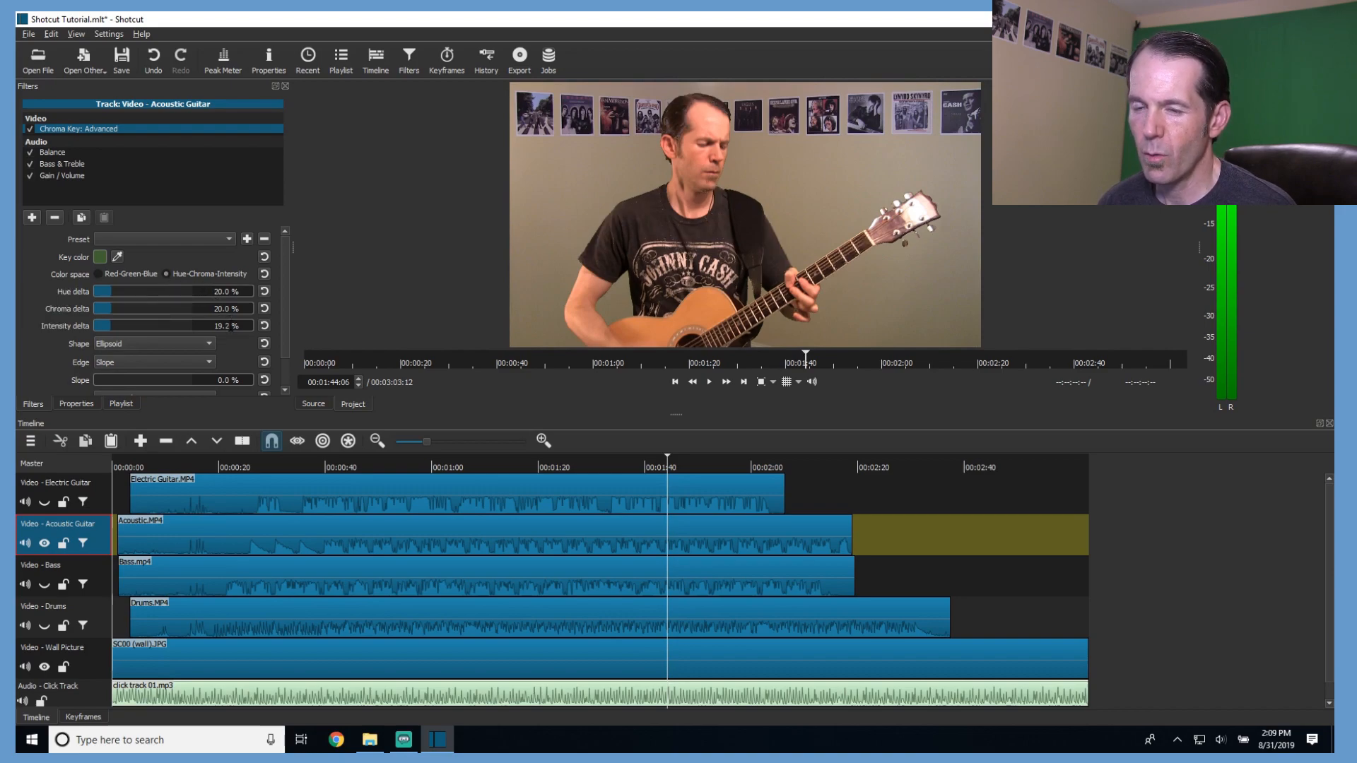
pyautogui.scroll(-8, 233, 329)
pyautogui.scroll(-10, 230, 330)
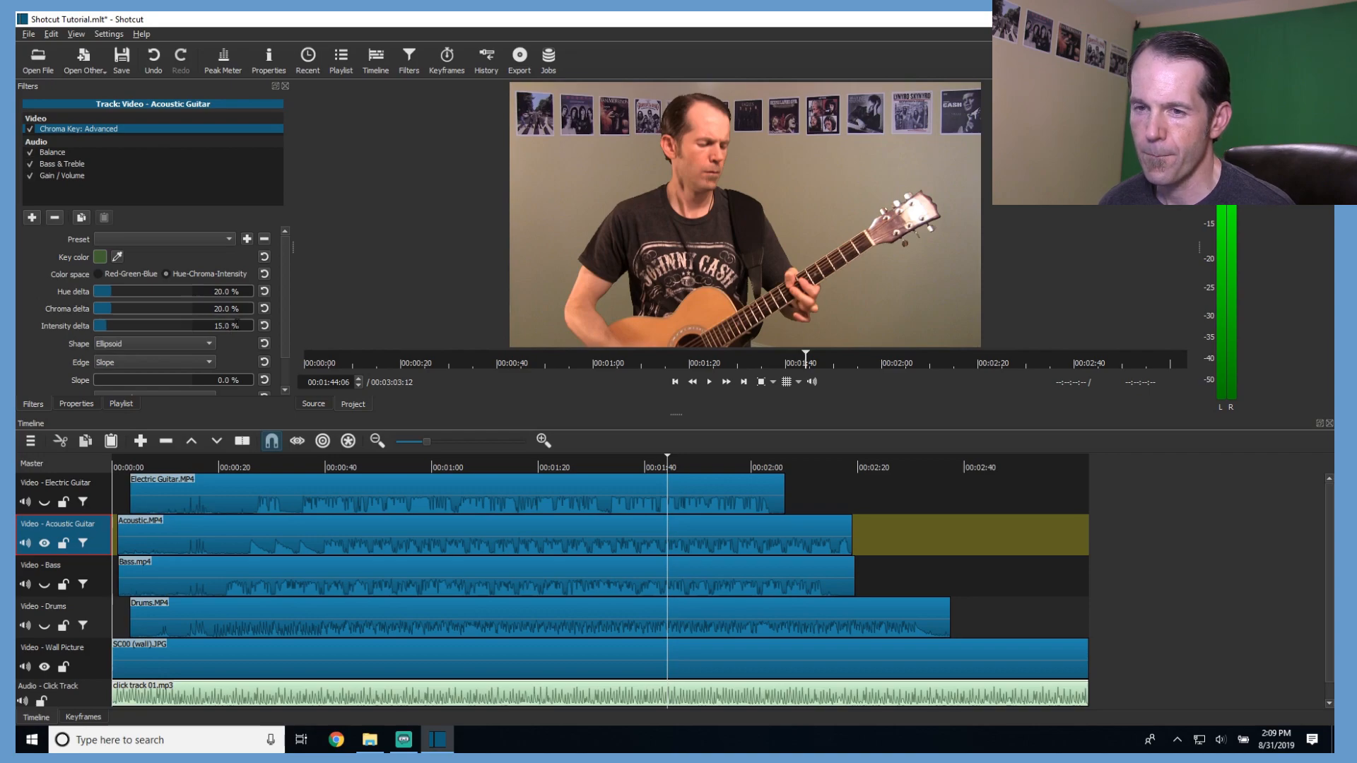
# Hide the Acoustic Guitar track, show the Bass track, and add a Chroma Key: Advanced filter to the Bass track.
pyautogui.click(44, 543)
pyautogui.click(45, 585)
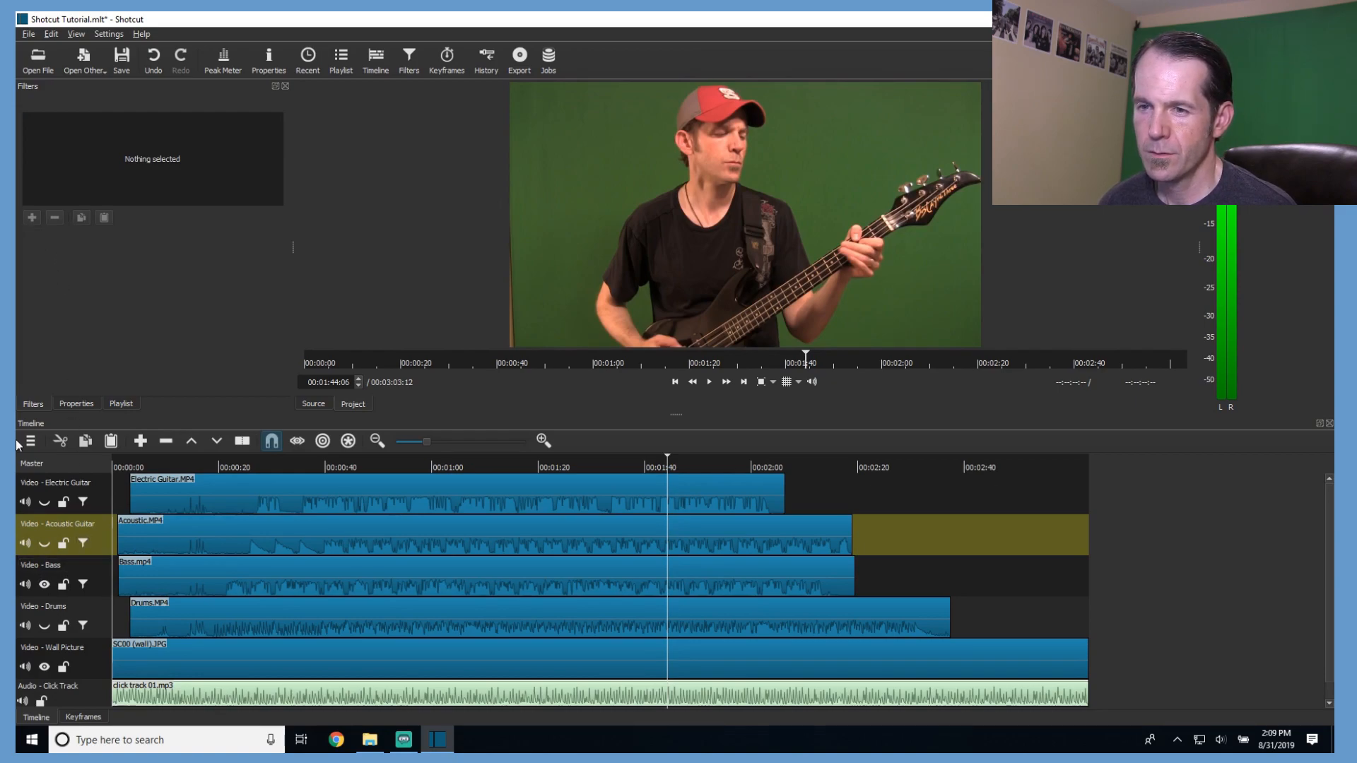
pyautogui.click(102, 562)
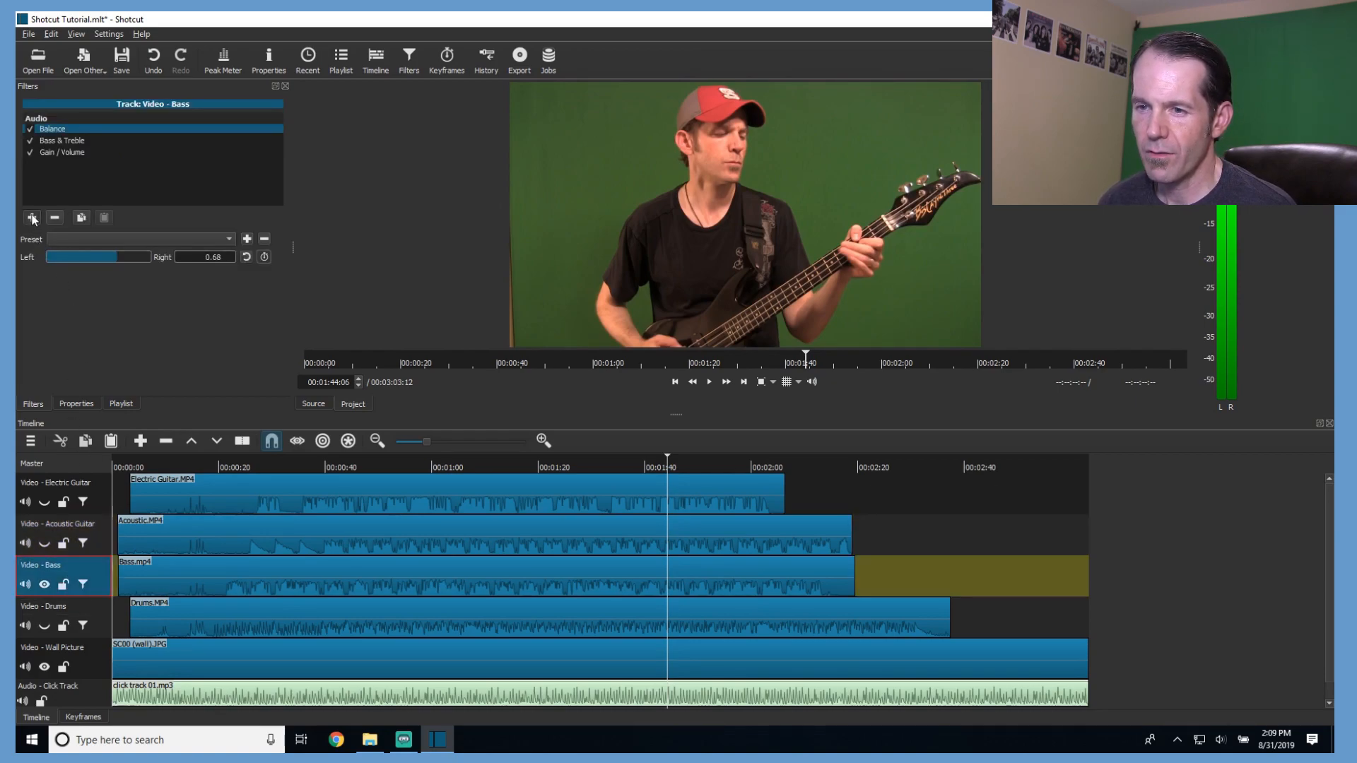
pyautogui.click(32, 218)
pyautogui.click(133, 225)
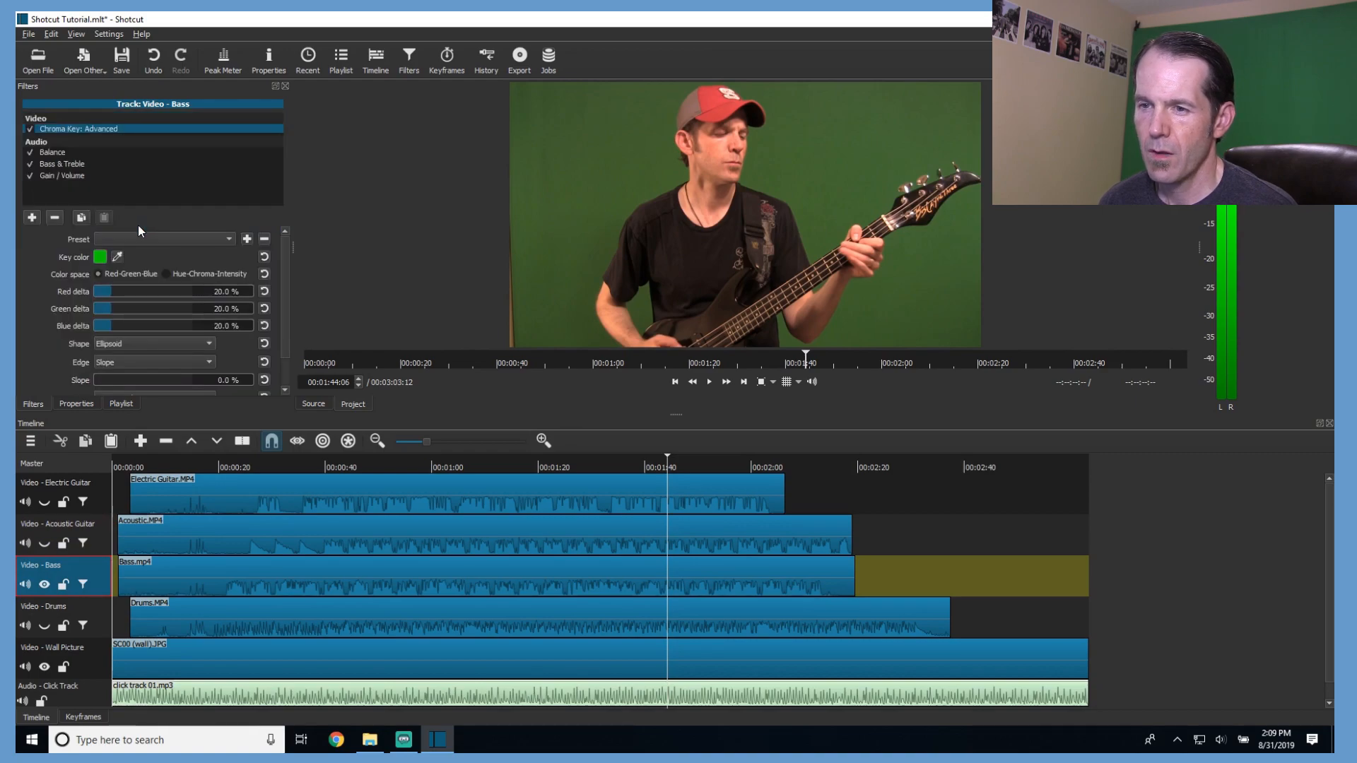
# Sample the green behind the bass player as key color, and set Hue-Chroma-Intensity with Intensity delta 15.0 %.
pyautogui.click(119, 257)
pyautogui.moveTo(798, 161); pyautogui.dragTo(870, 213)
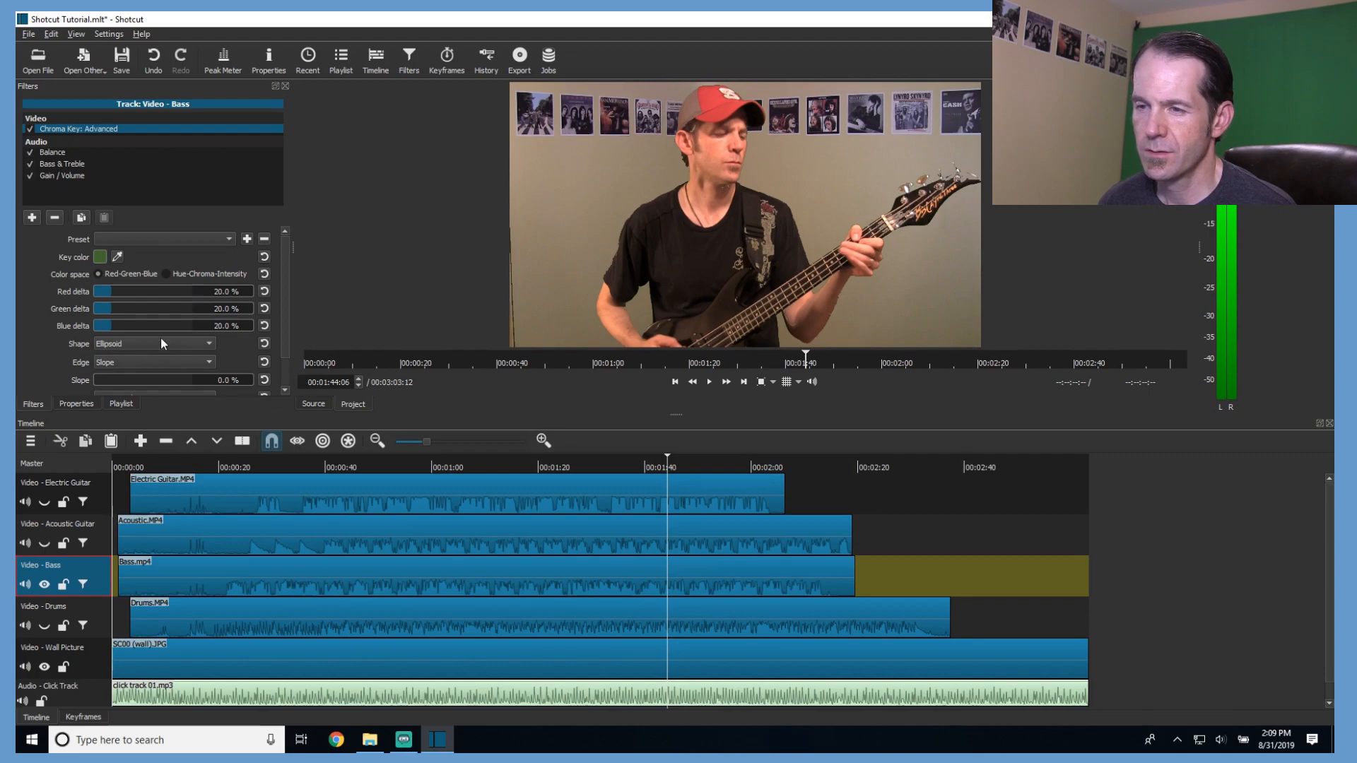
pyautogui.click(167, 273)
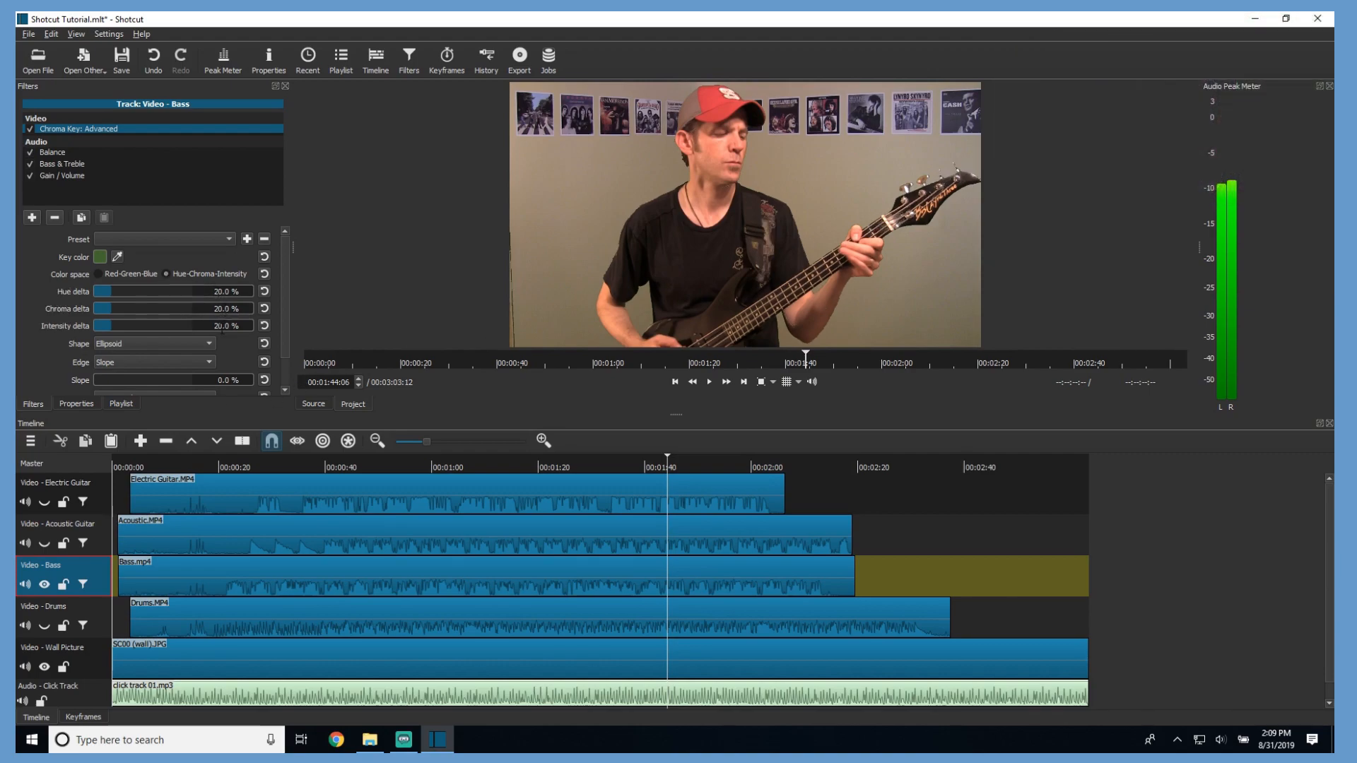
pyautogui.scroll(-3, 230, 329)
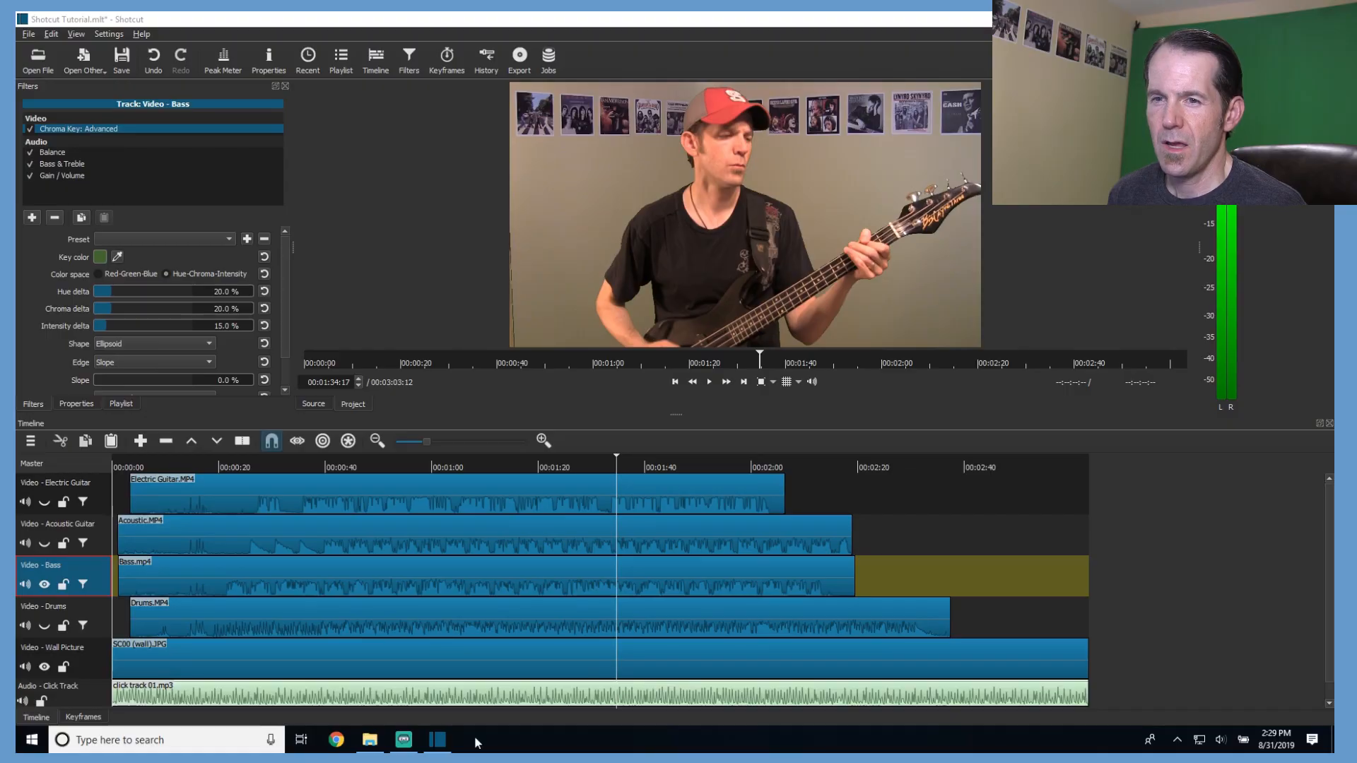
# Hide the Bass track, show the Drums track, and add a Chroma Key: Advanced filter to the Drums track.
pyautogui.click(44, 584)
pyautogui.click(44, 626)
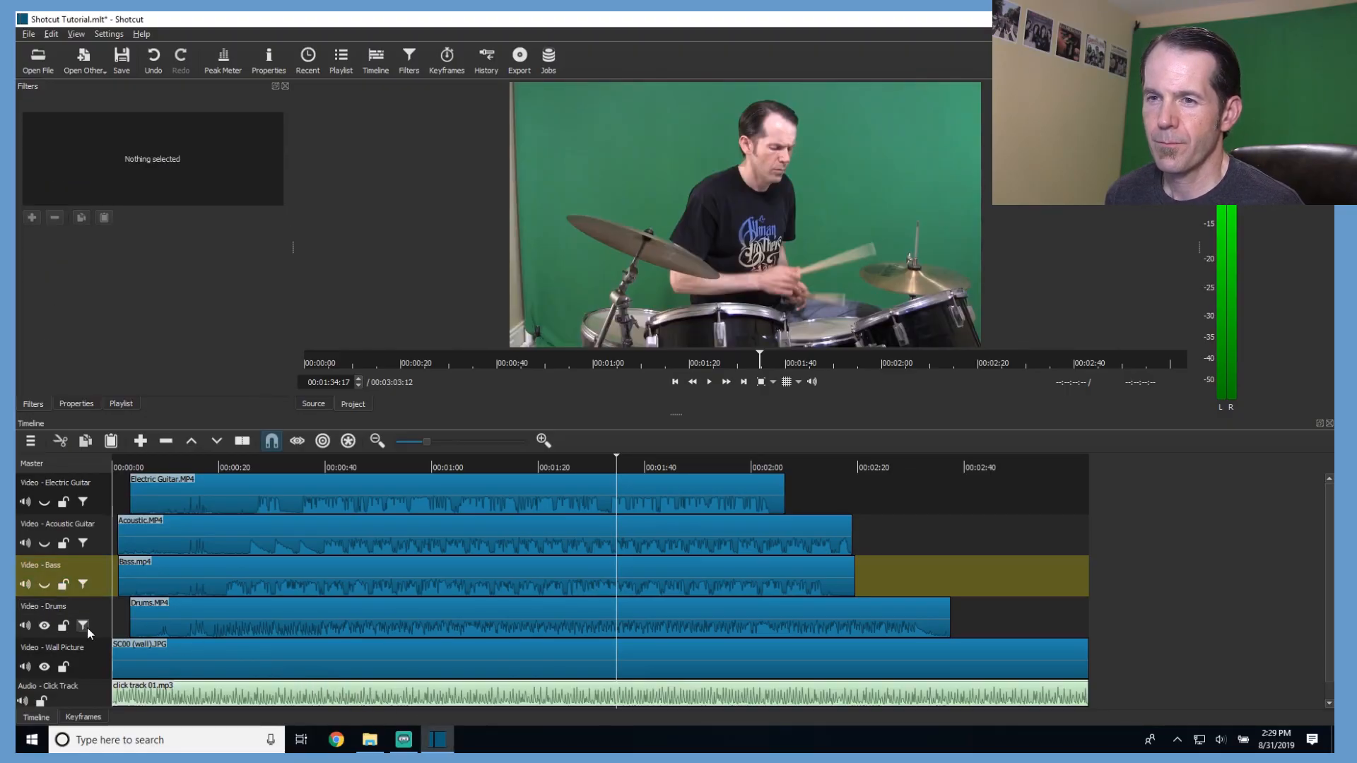
pyautogui.click(96, 622)
pyautogui.click(32, 218)
pyautogui.click(100, 222)
# Key out the drum clip's green backdrop from a sampled color, with Hue-Chroma-Intensity and Intensity delta 15.0 %.
pyautogui.click(116, 259)
pyautogui.moveTo(814, 187); pyautogui.dragTo(885, 236)
pyautogui.click(166, 274)
pyautogui.scroll(-2, 227, 326)
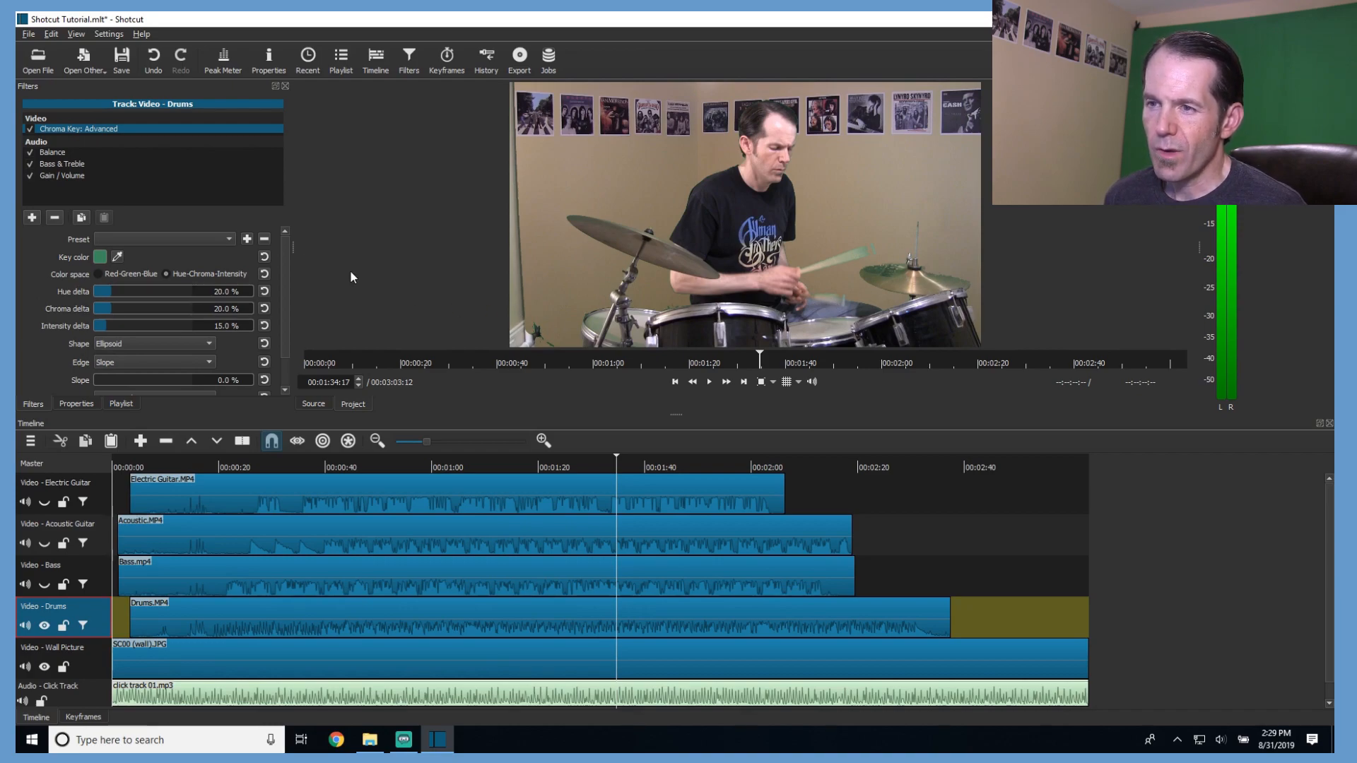
# Resample the drum clip's key color from the backdrop beside the drummer, and lower the Chroma delta to 6.1 %.
pyautogui.click(118, 257)
pyautogui.moveTo(594, 153); pyautogui.dragTo(685, 227)
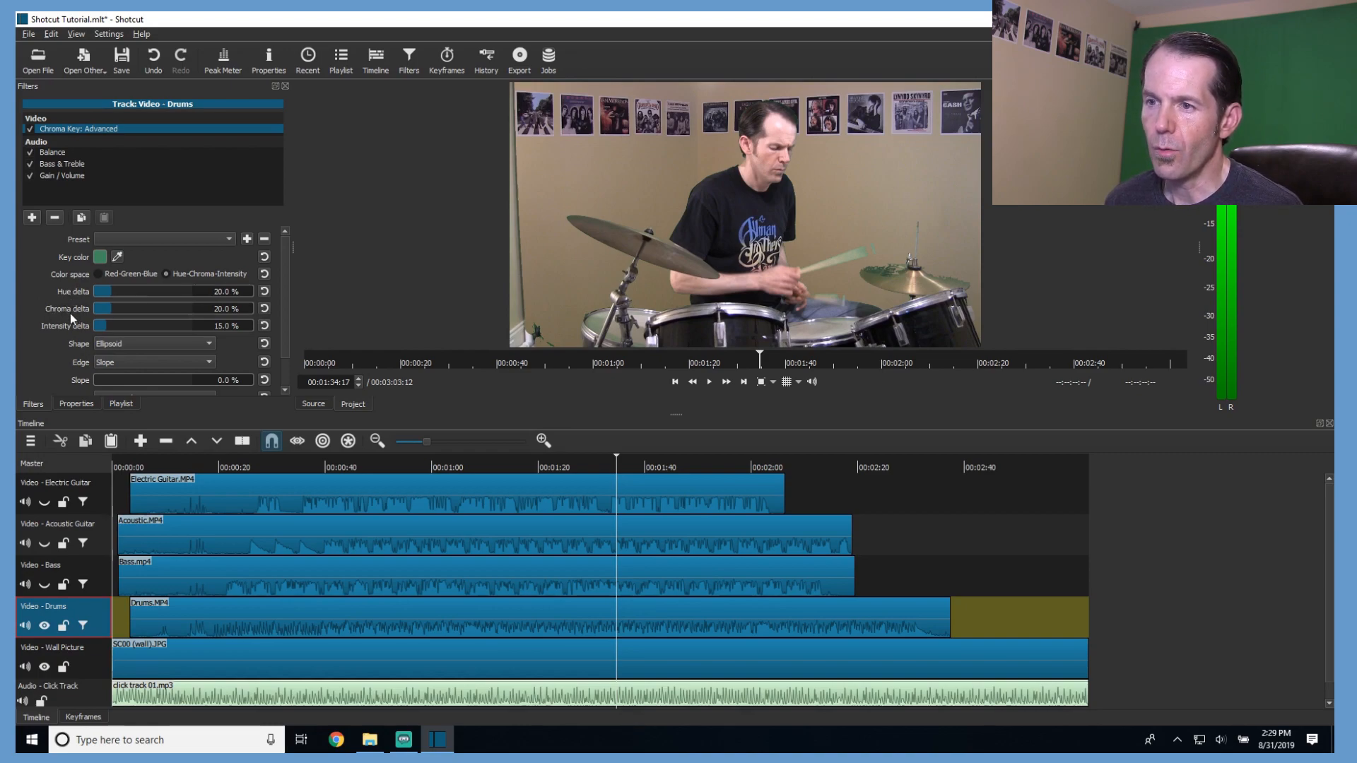
pyautogui.moveTo(110, 309); pyautogui.dragTo(100, 311)
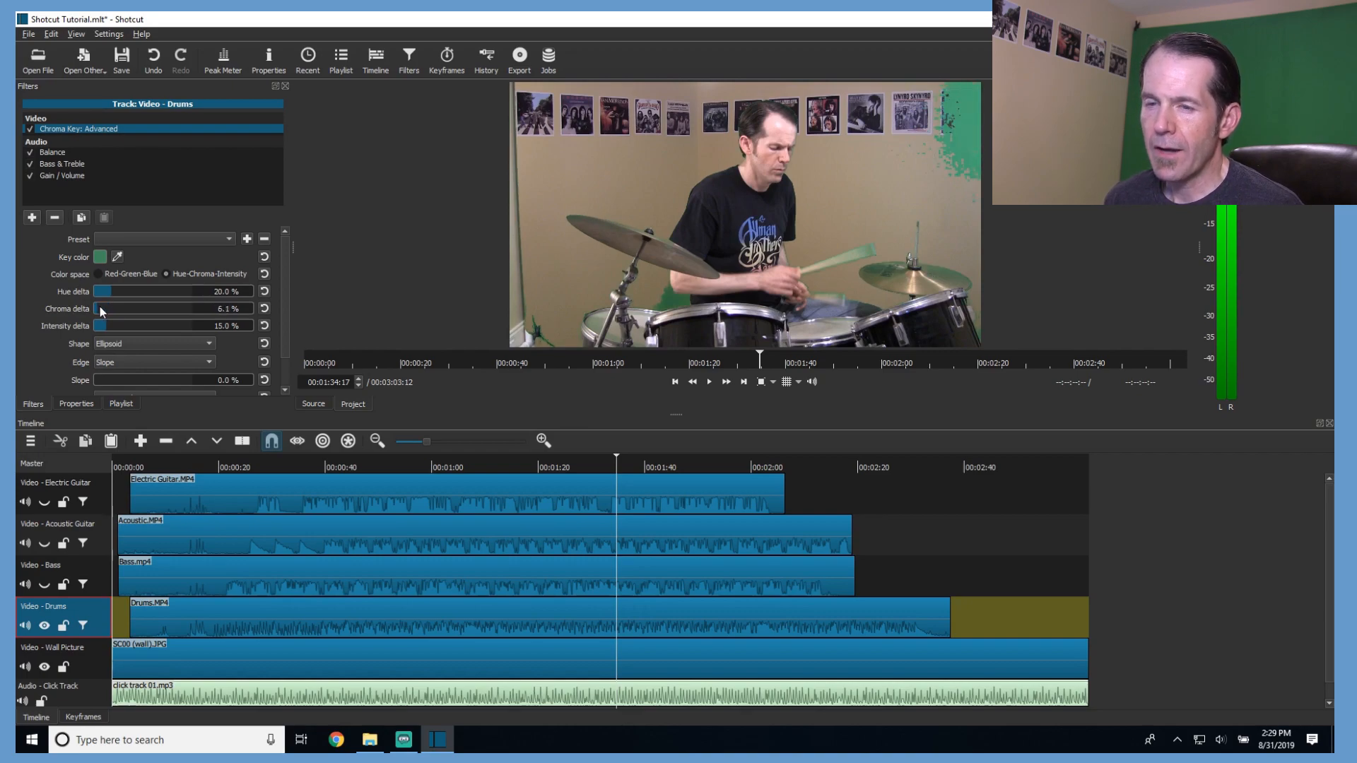
# Refine the drum clip's Chroma Key: Advanced filter with Hue delta 15.0 %, Chroma delta 12.0 % and Intensity delta 25.0 %.
pyautogui.moveTo(142, 302); pyautogui.dragTo(107, 311)
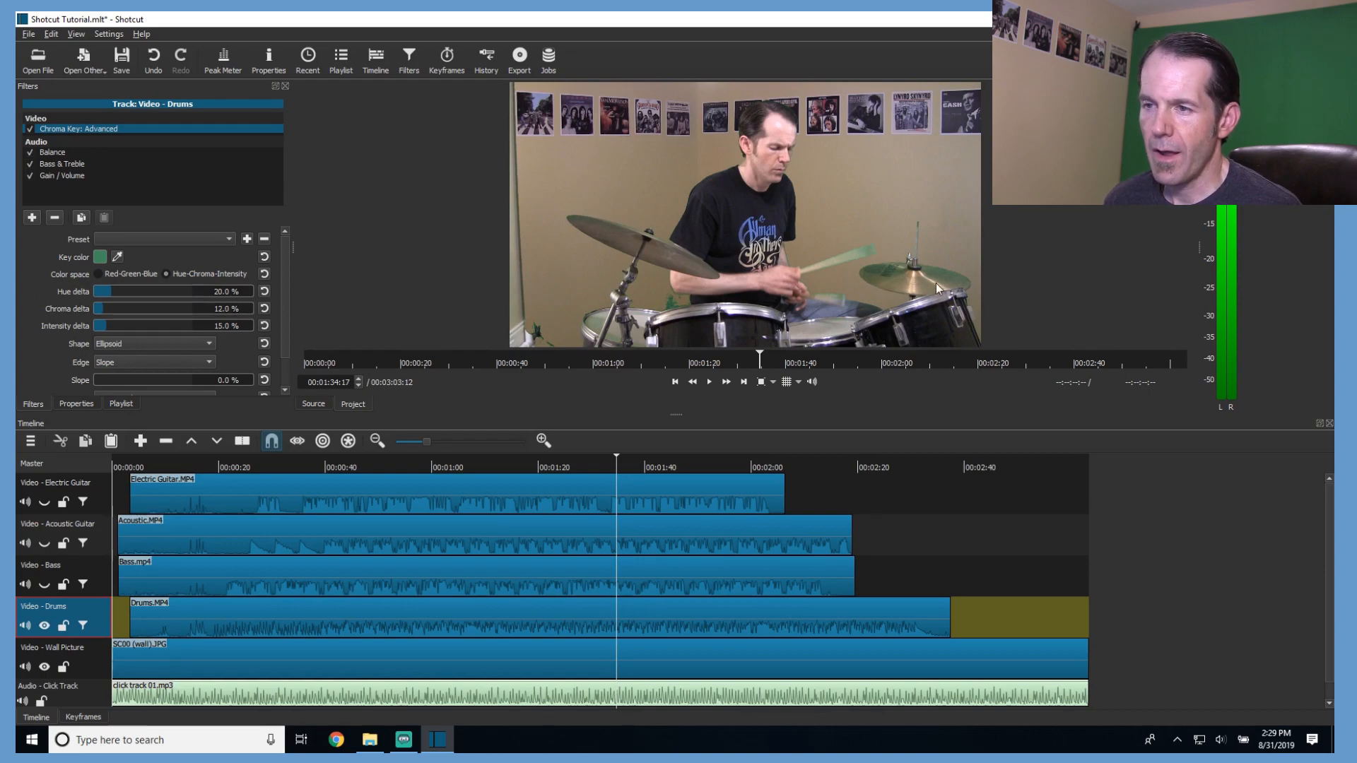
pyautogui.click(104, 291)
pyautogui.moveTo(104, 291); pyautogui.dragTo(106, 292)
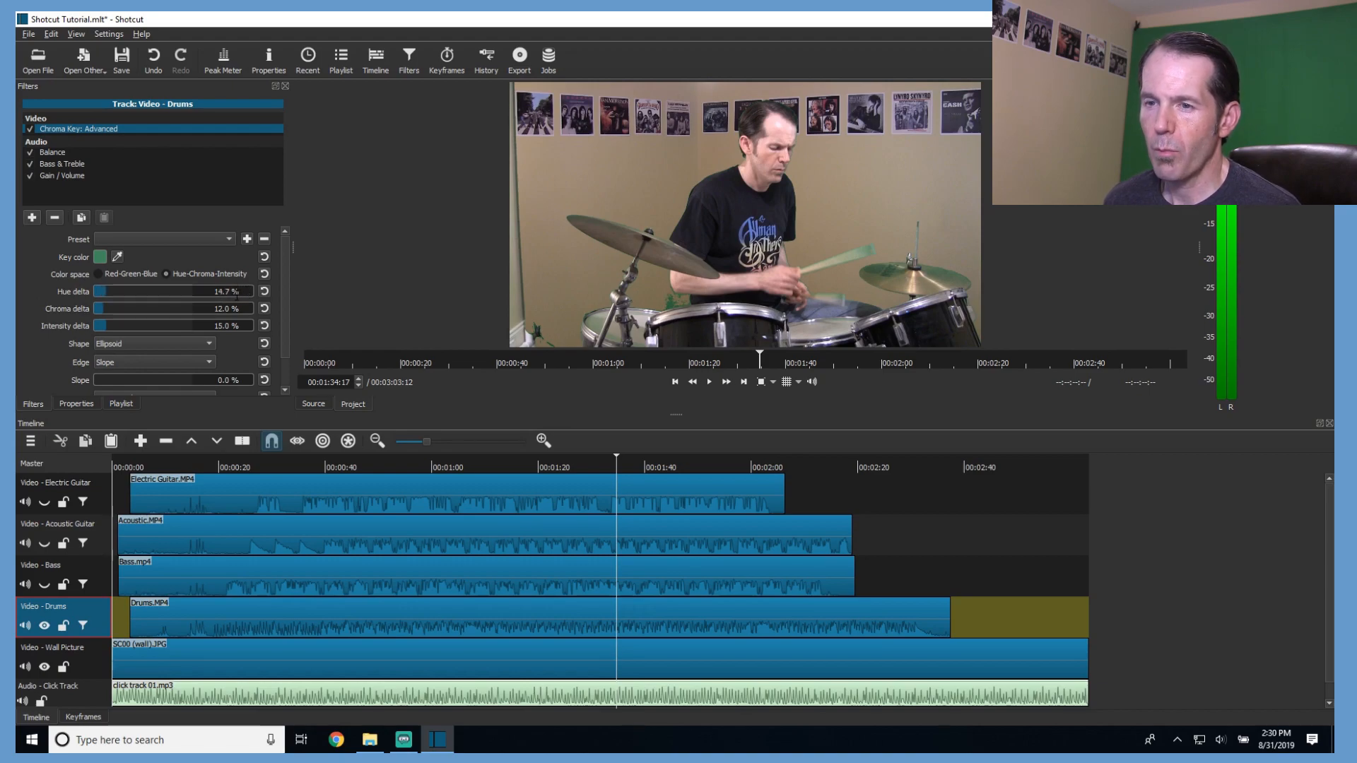
pyautogui.click(118, 326)
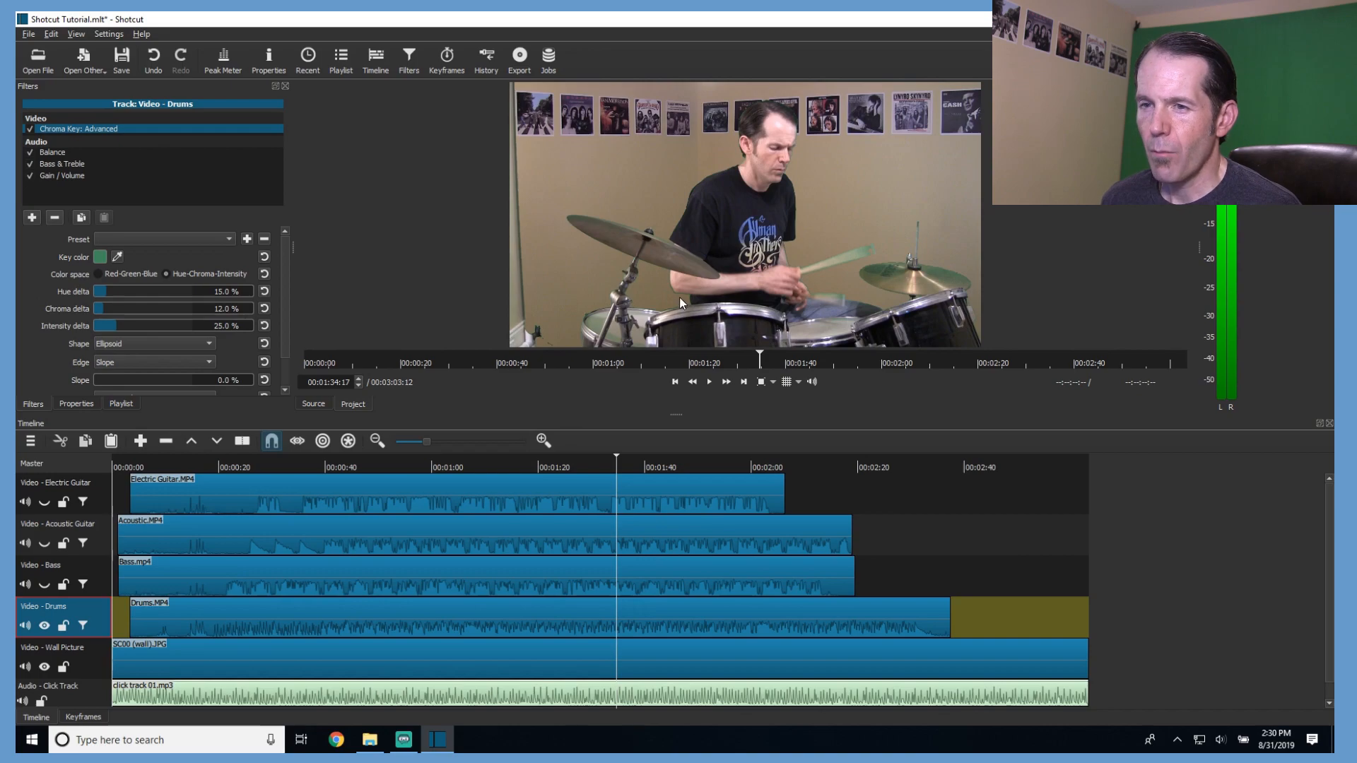
# Add an Alpha Channel: Adjust filter to the Drums track, with mode Shrink Hard and amount 42.0 %.
pyautogui.moveTo(679, 416); pyautogui.dragTo(679, 569)
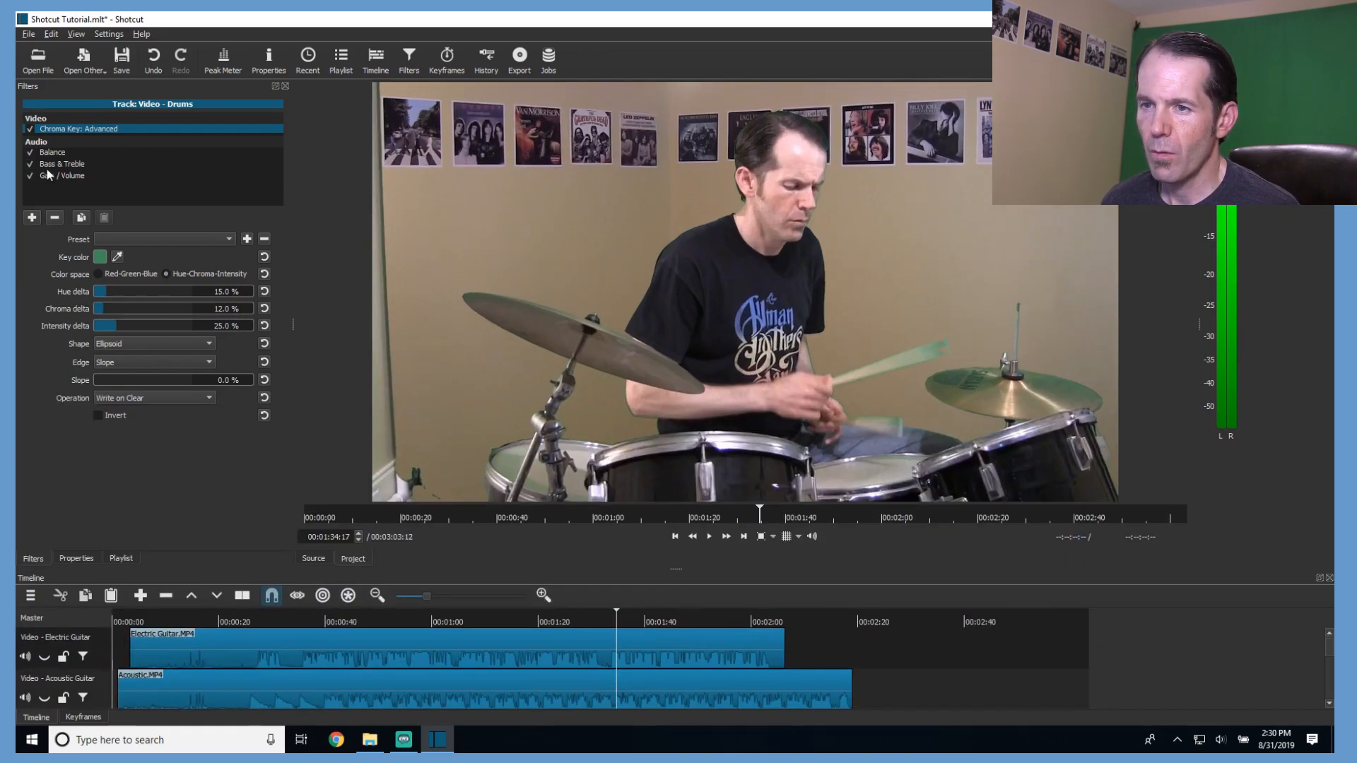
pyautogui.click(31, 218)
pyautogui.click(66, 164)
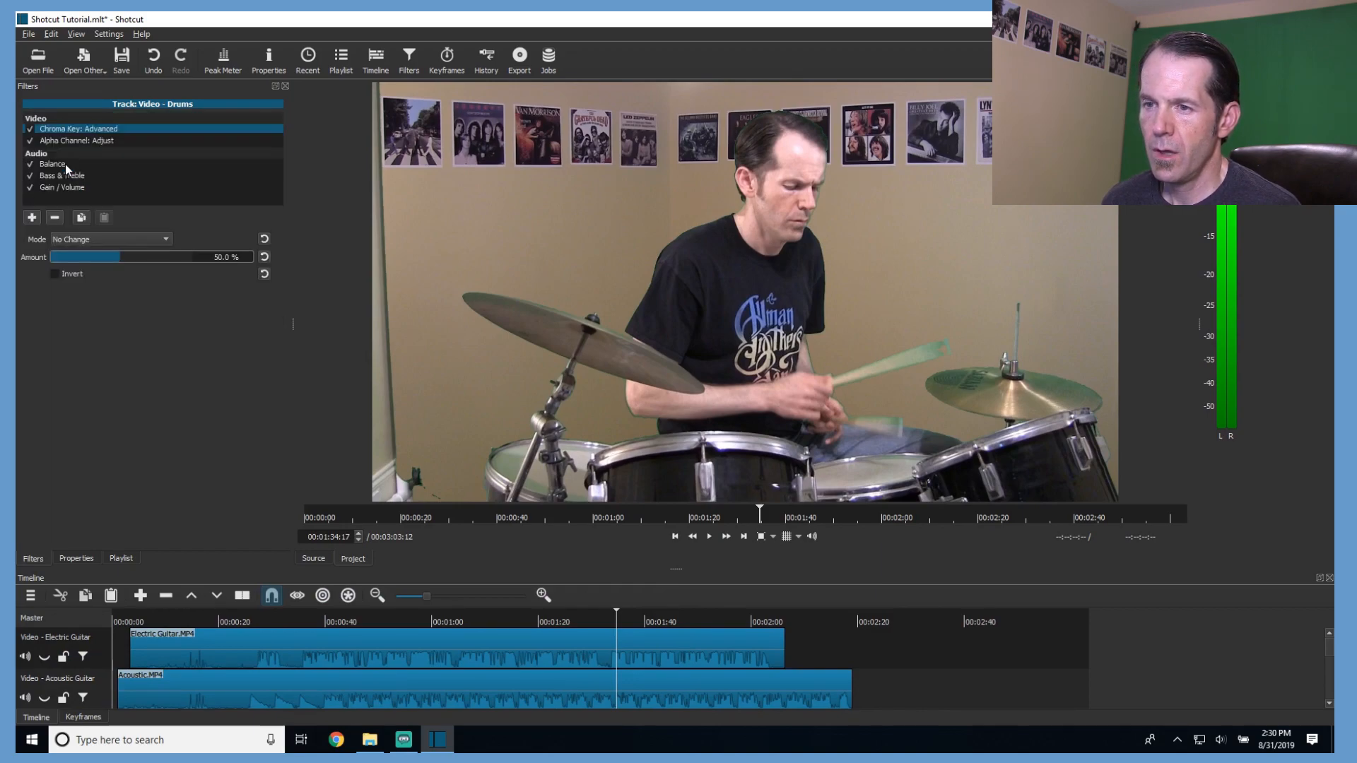
pyautogui.click(86, 239)
pyautogui.click(103, 268)
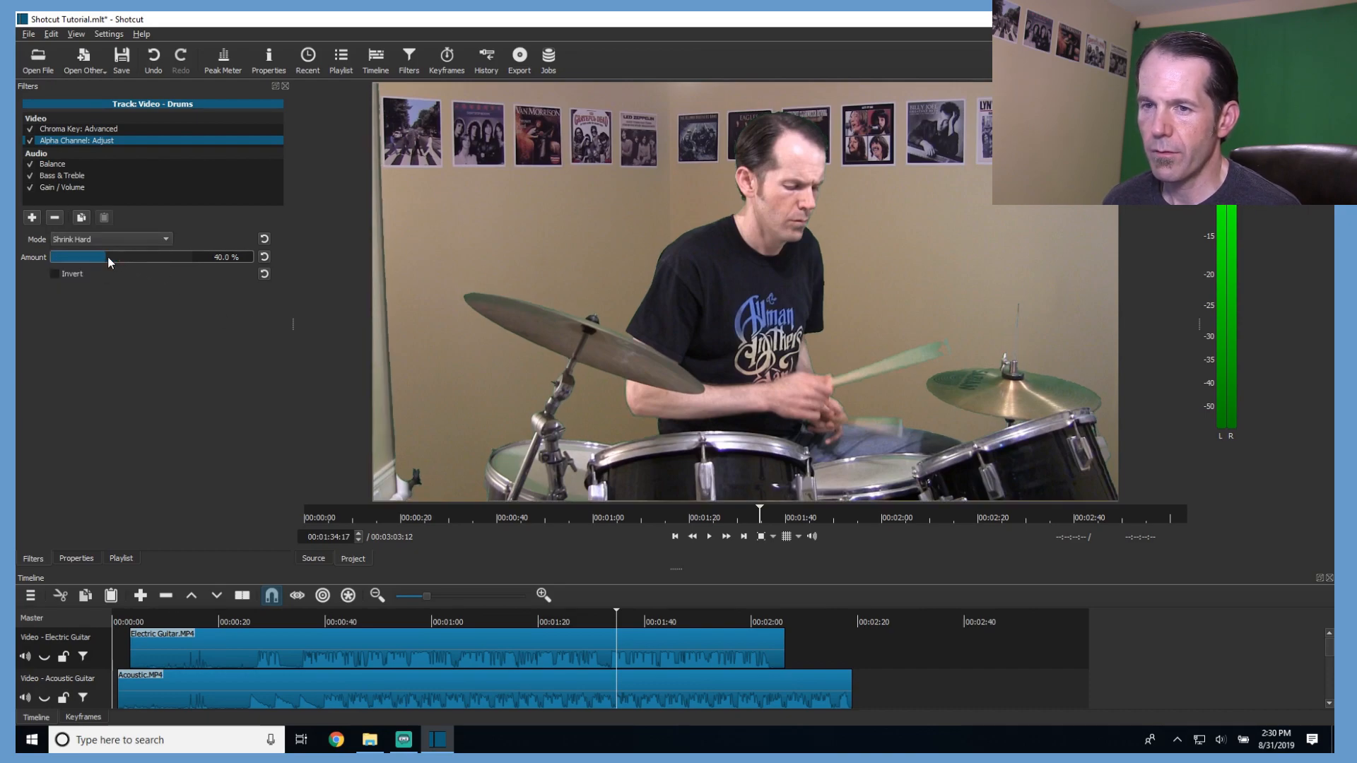
pyautogui.scroll(4, 228, 260)
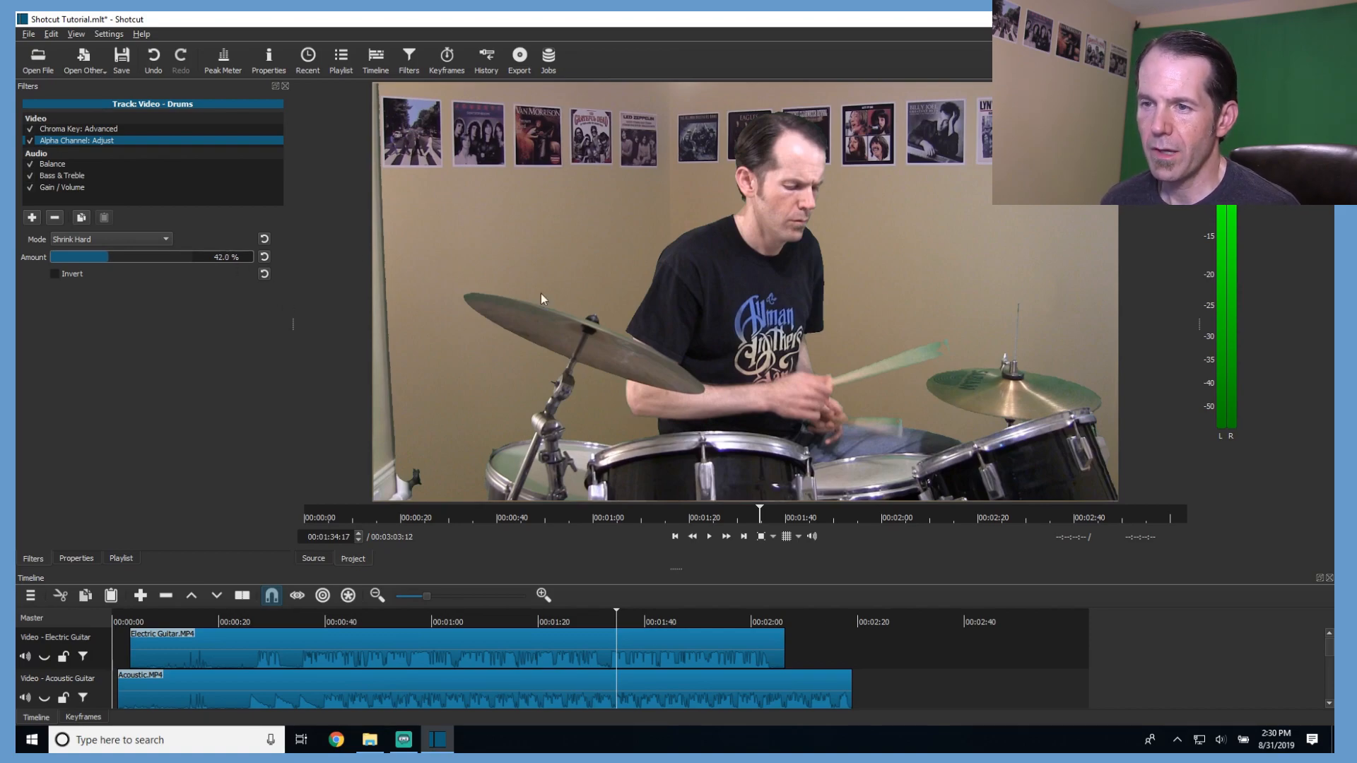
# Disable the Drums track's chroma key and add a Mask: Simple Shape filter with Softness 0.00 %.
pyautogui.click(29, 130)
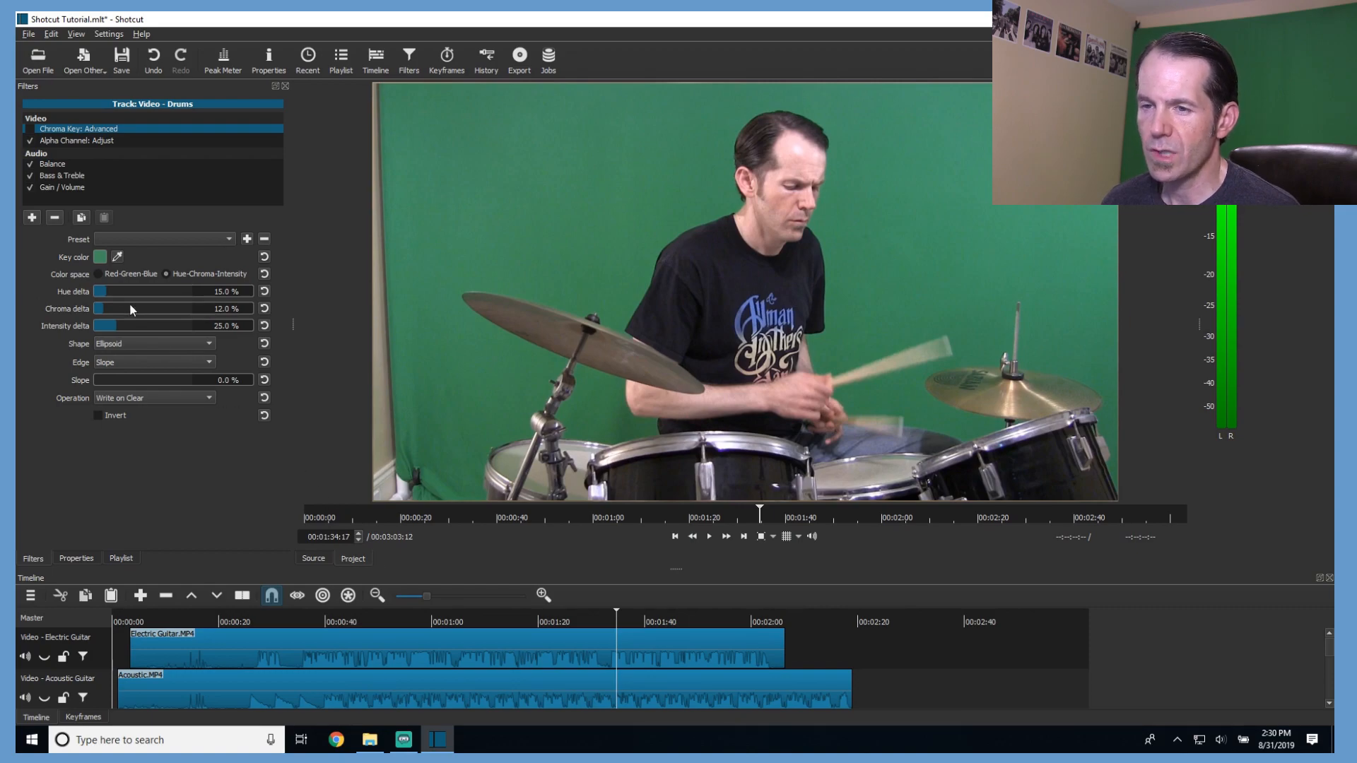
pyautogui.click(32, 217)
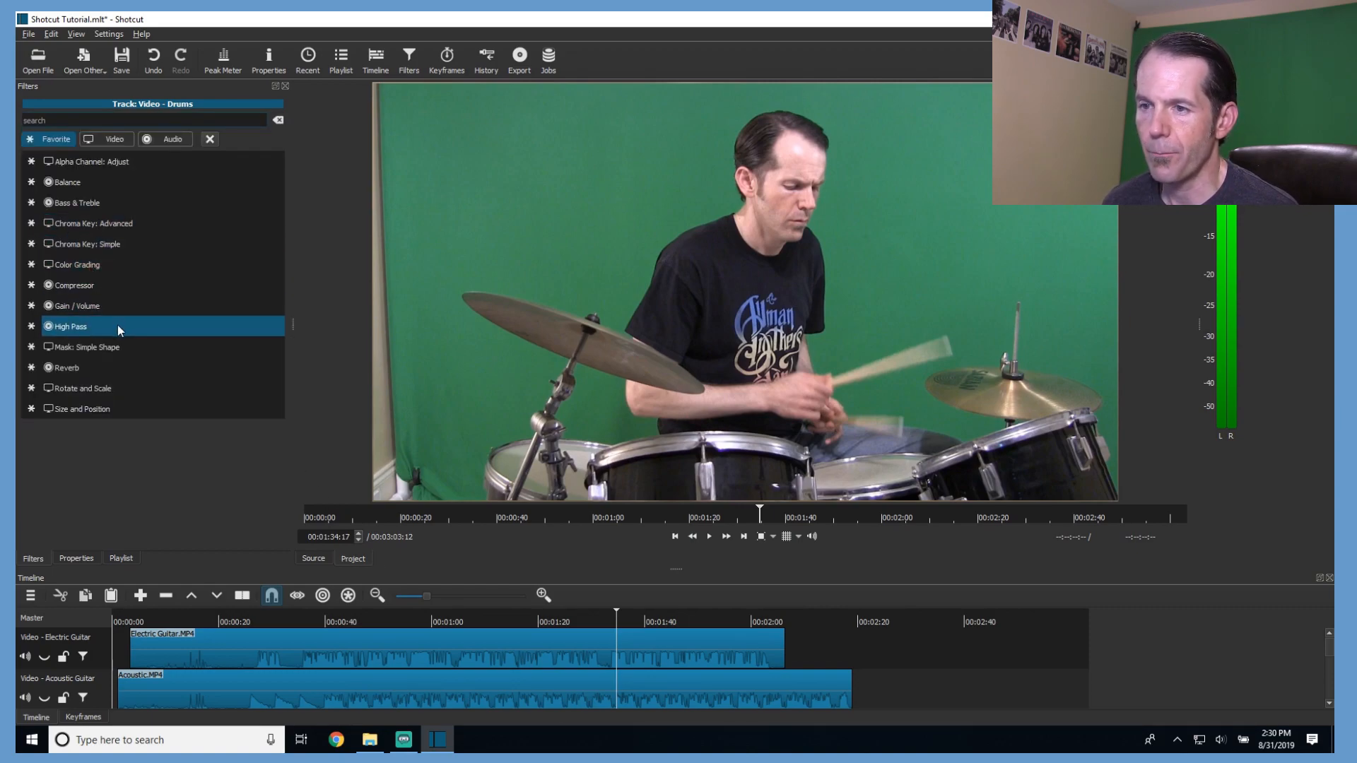
pyautogui.click(100, 347)
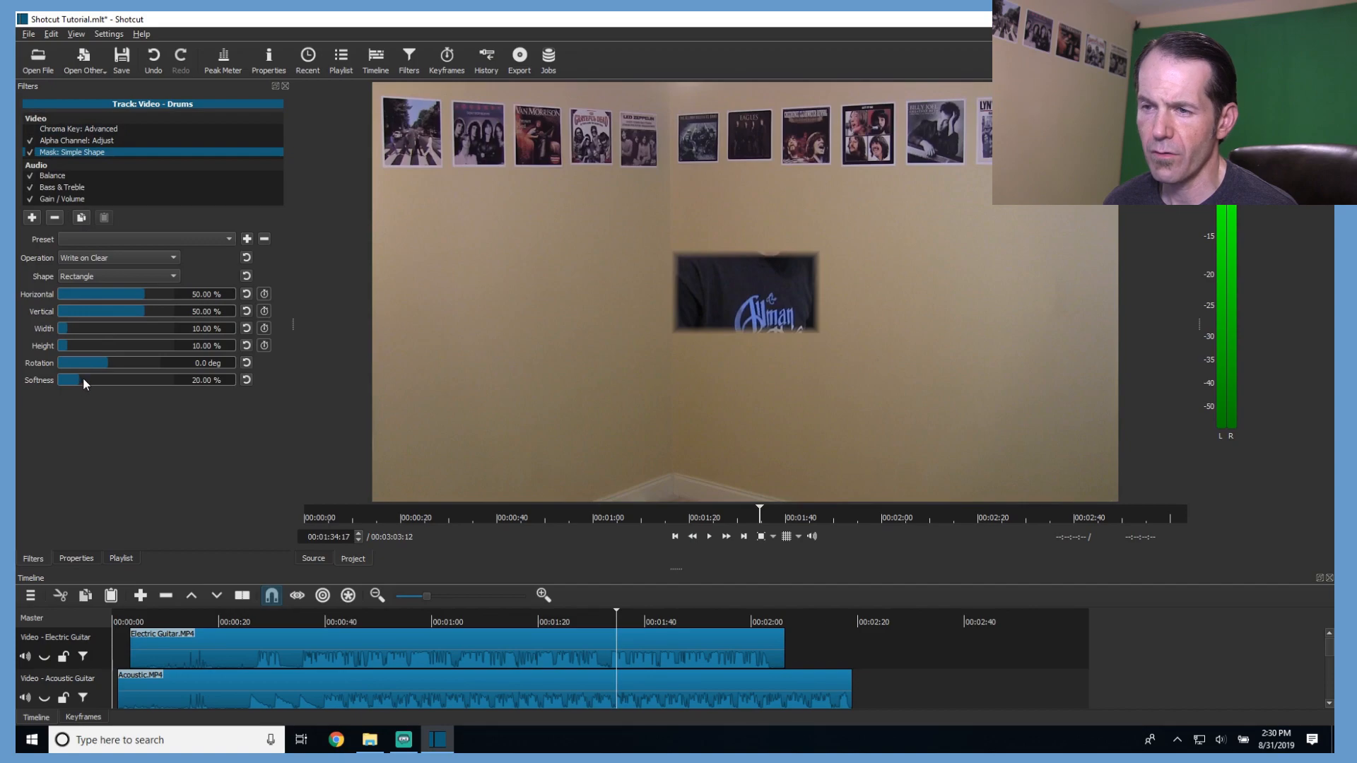
pyautogui.moveTo(82, 377); pyautogui.dragTo(58, 382)
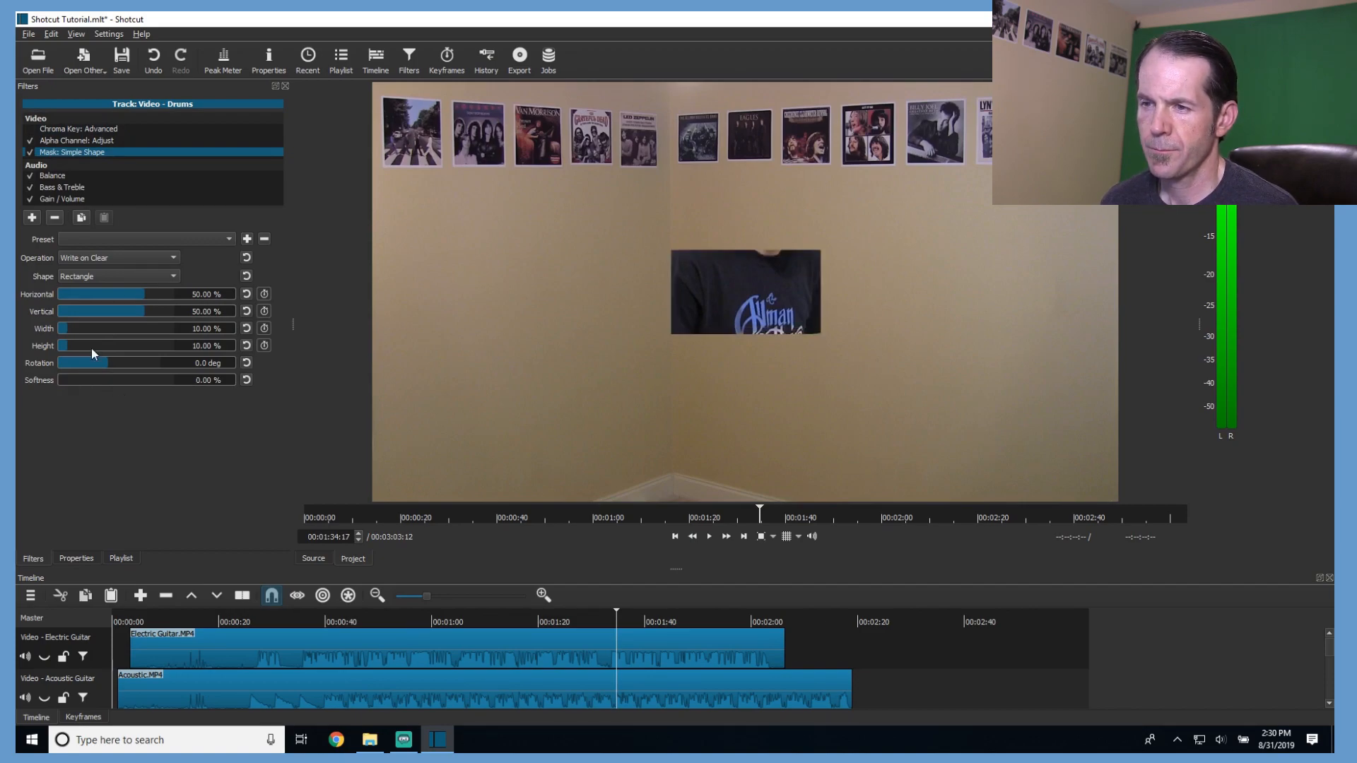
# Fit the rectangular mask over the strip beside the green screen's left edge, with Horizontal 5.20 %, Width 6.77 % and Height 100.00 %.
pyautogui.click(65, 328)
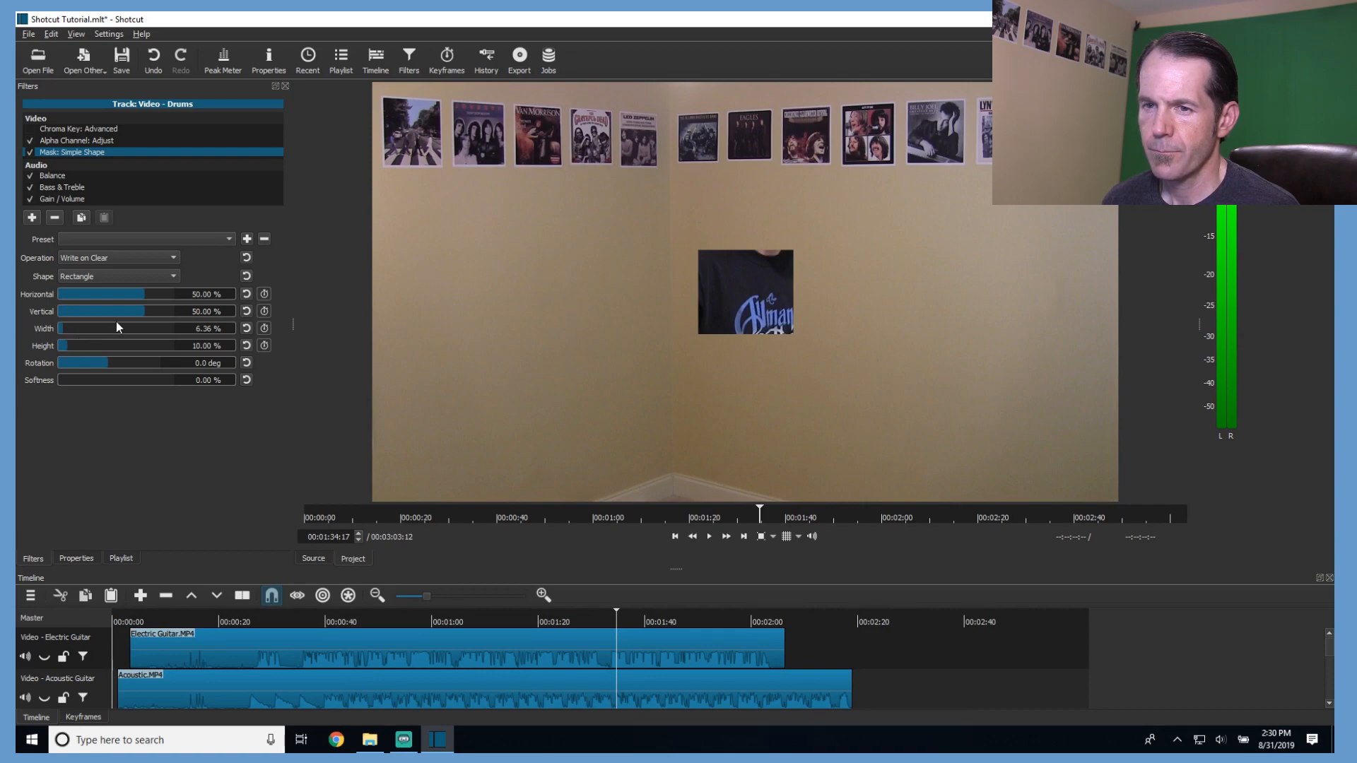
pyautogui.moveTo(141, 295); pyautogui.dragTo(119, 294)
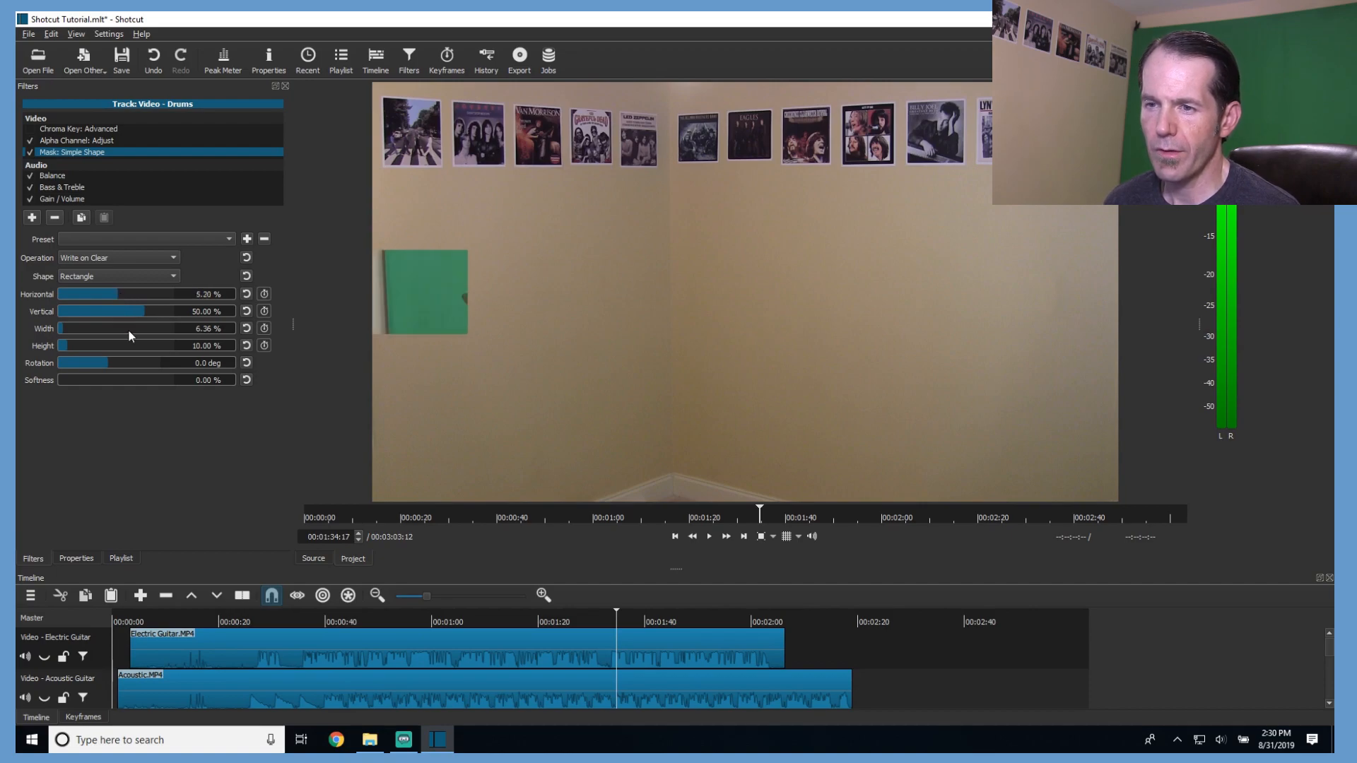
pyautogui.moveTo(78, 345); pyautogui.dragTo(298, 345)
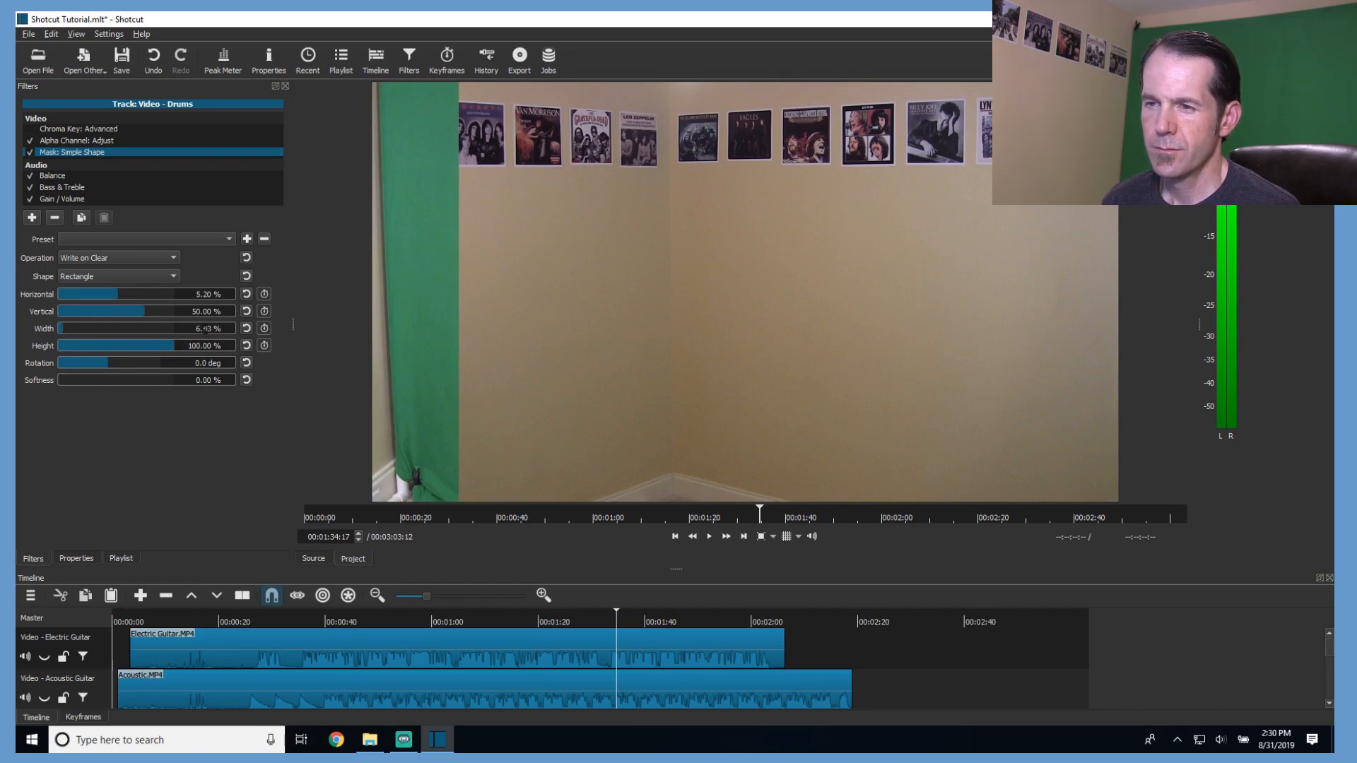
pyautogui.scroll(3, 205, 328)
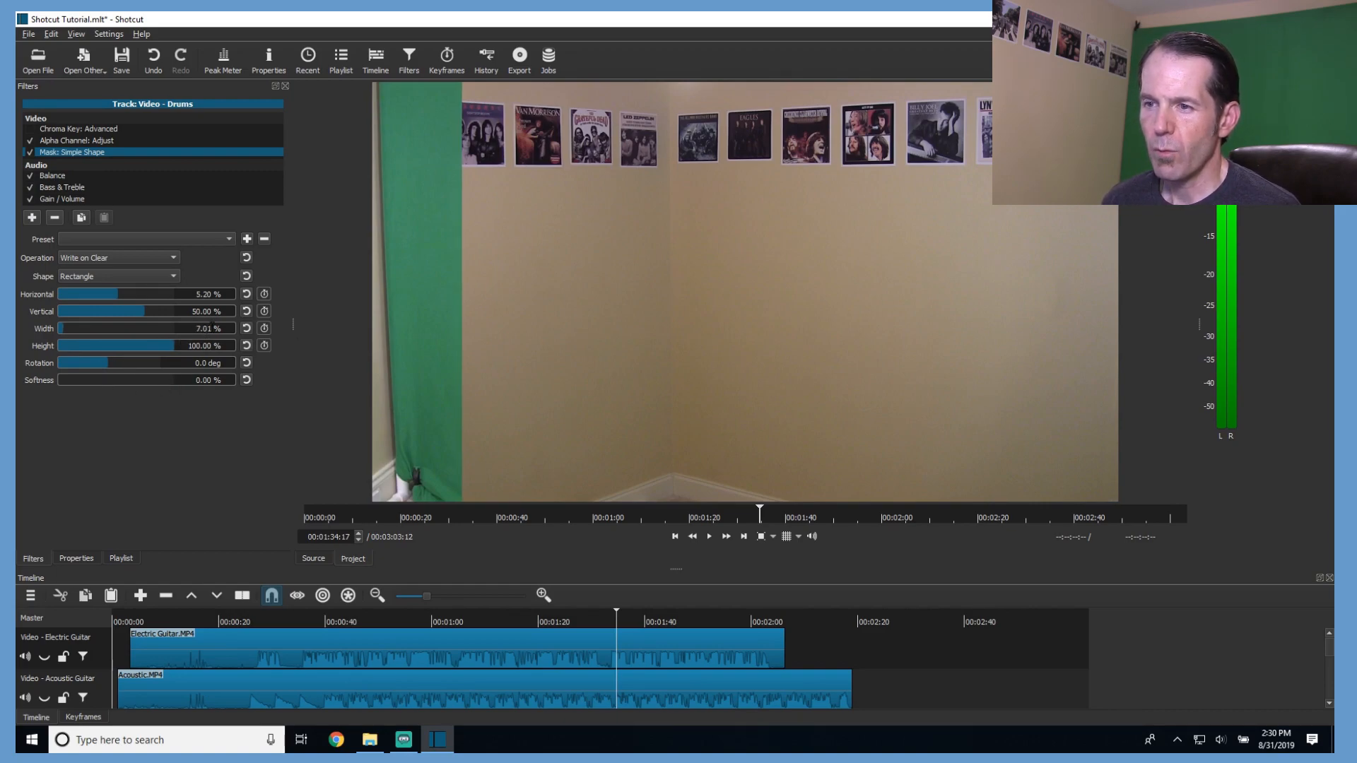
pyautogui.scroll(-2, 205, 329)
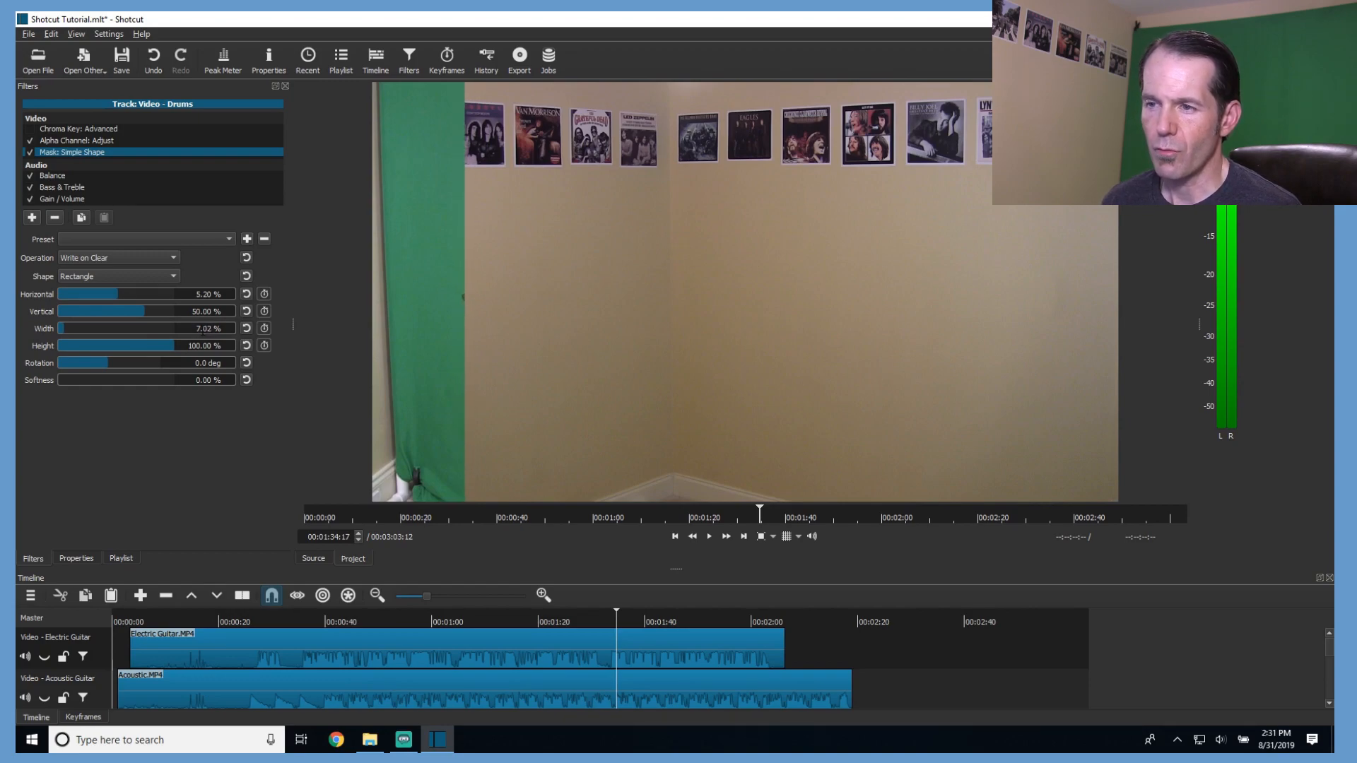
pyautogui.scroll(-1, 199, 329)
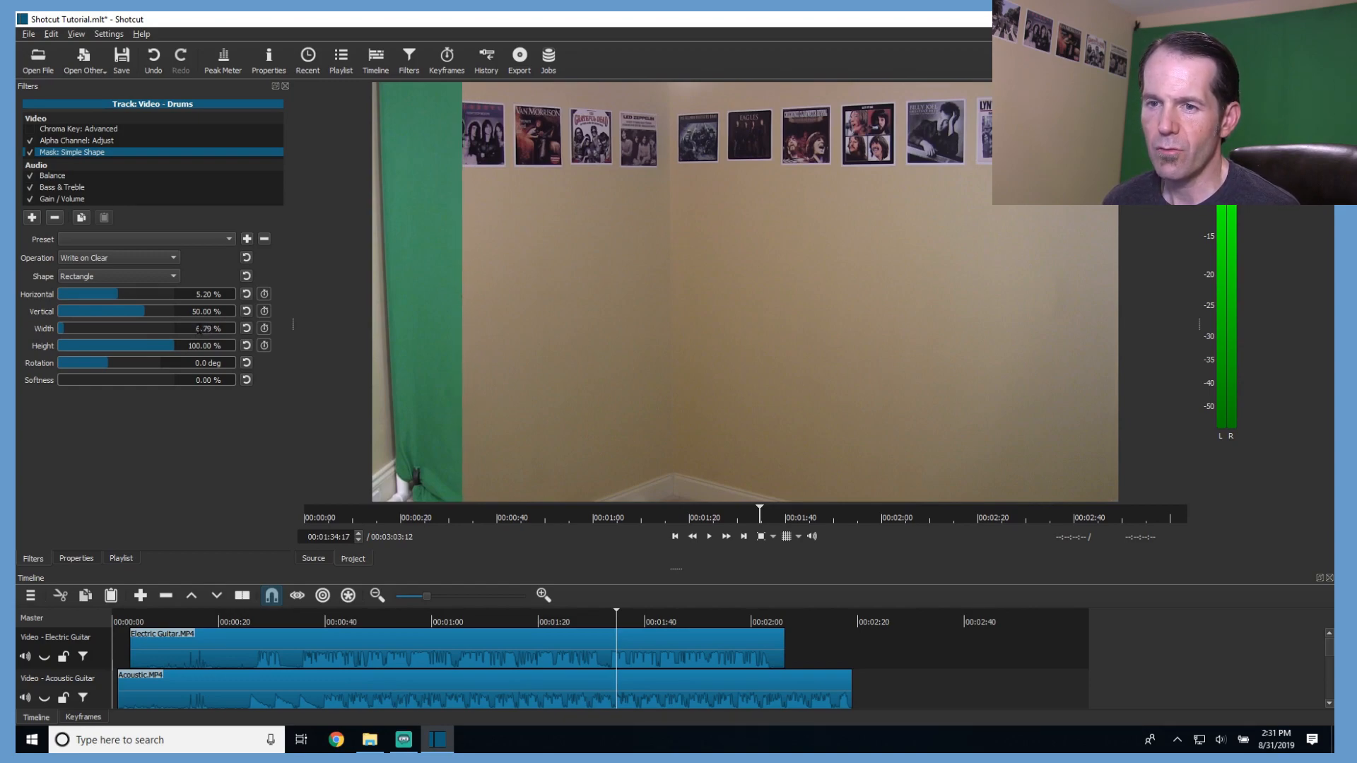
# Set the shape mask's operation to Subtract and re-enable the Drums track's Chroma Key: Advanced filter.
pyautogui.click(94, 259)
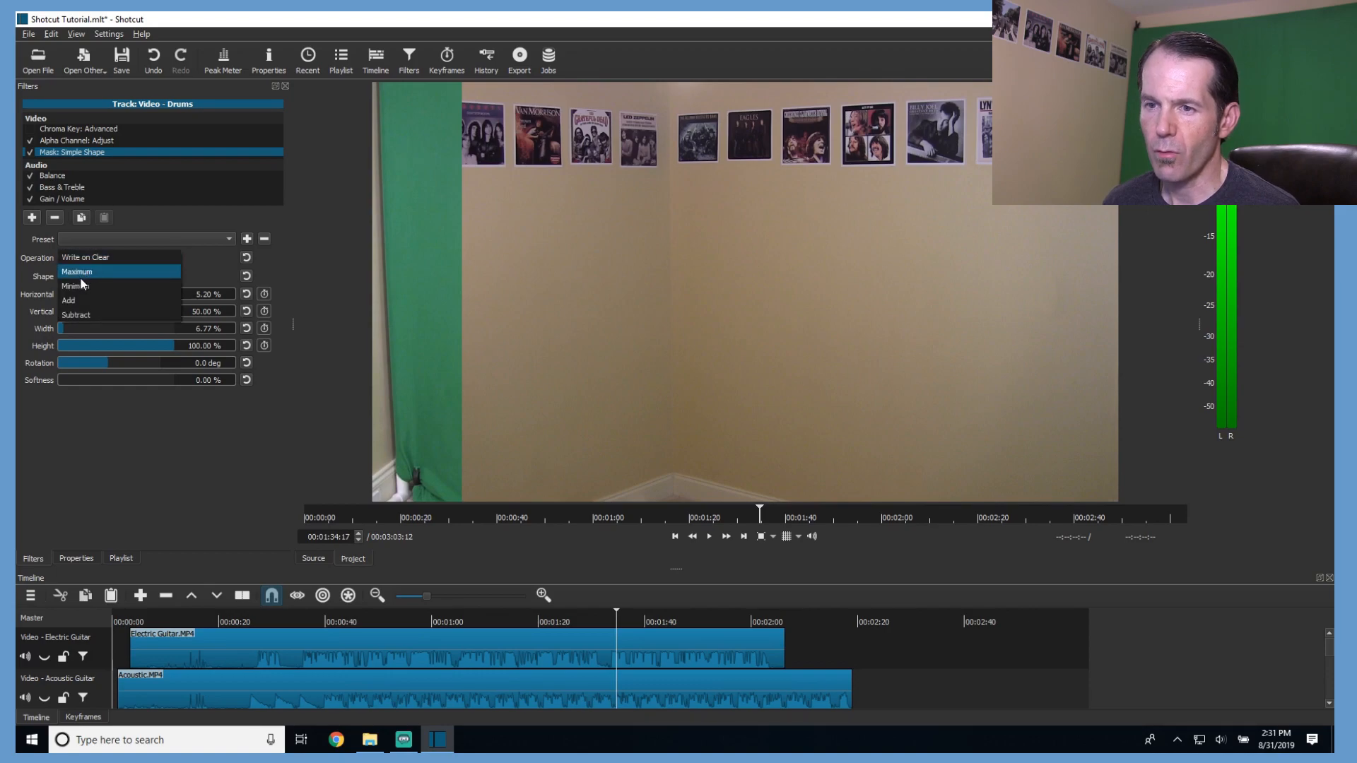
pyautogui.click(73, 306)
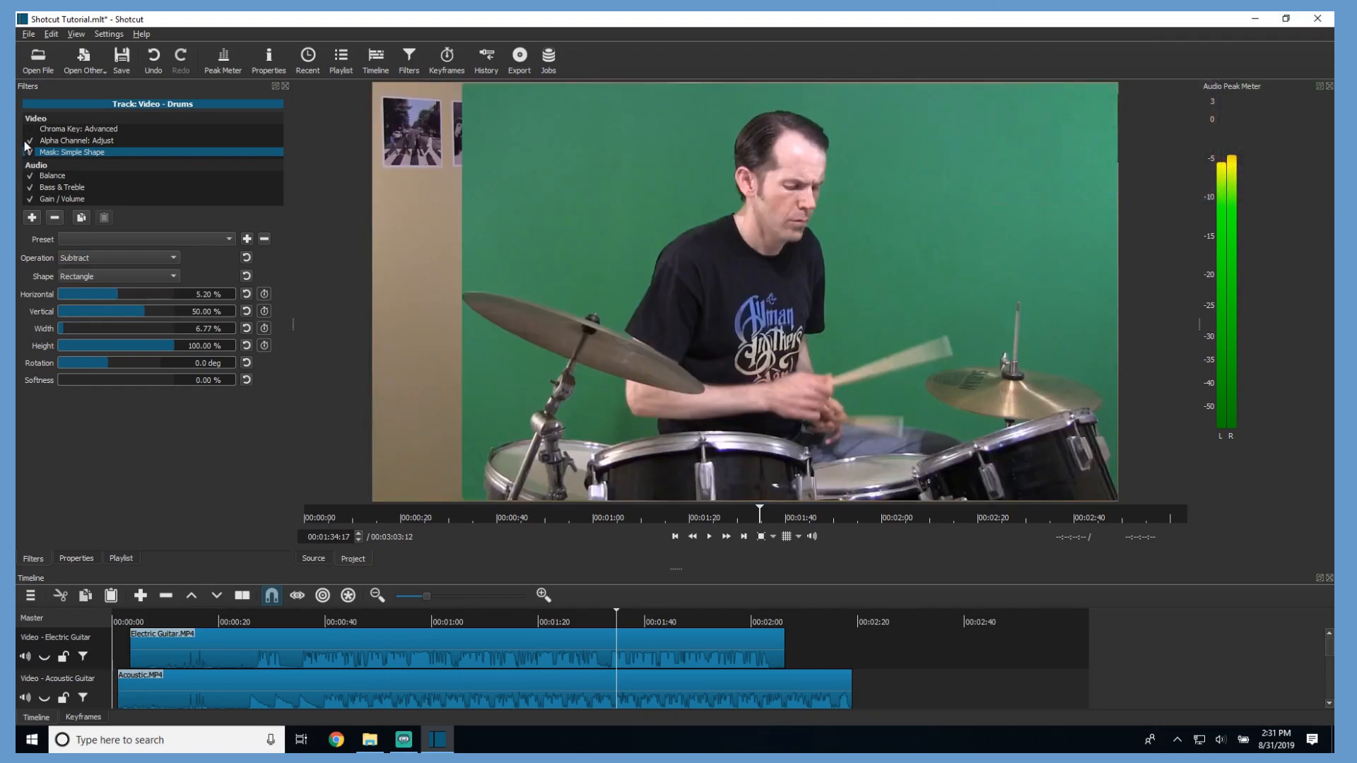
pyautogui.click(29, 130)
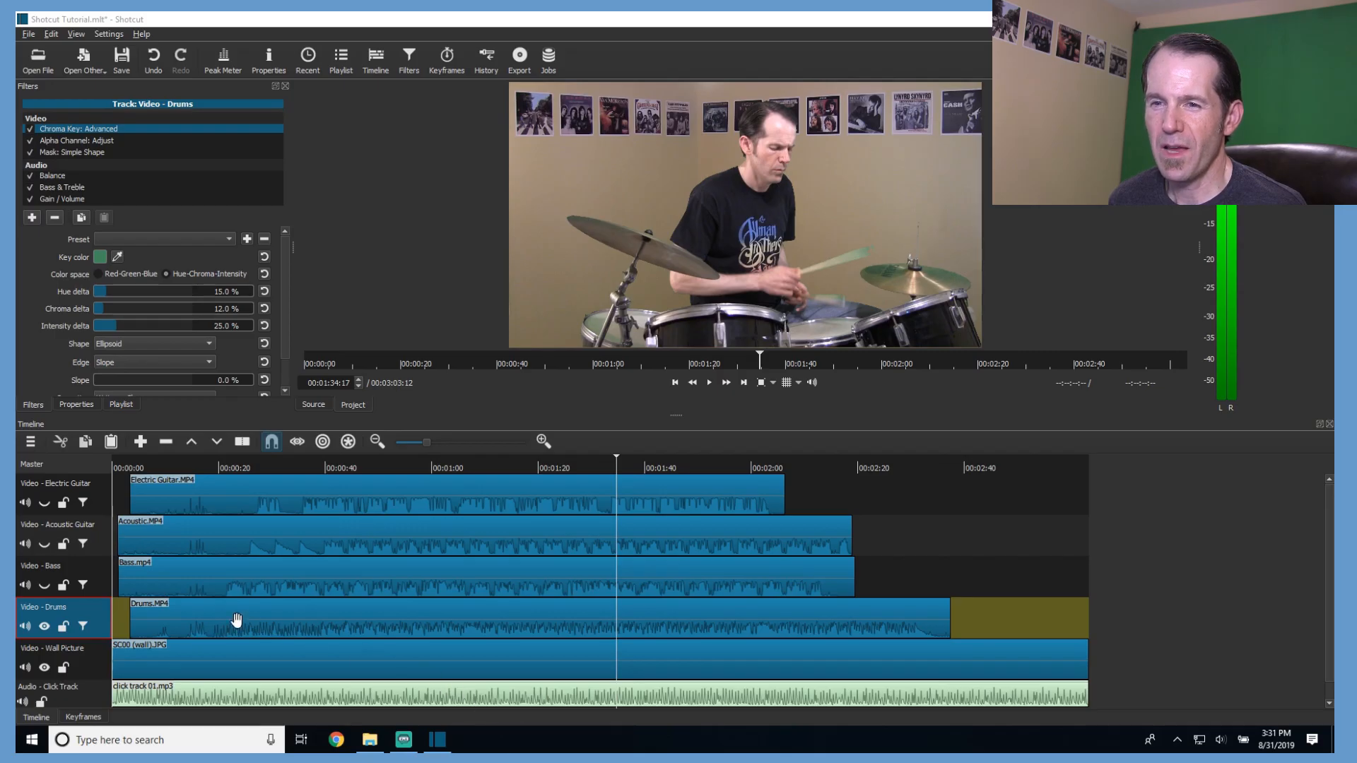
# Hide the Drums track, show the Acoustic Guitar track, and select it to edit its filters.
pyautogui.click(44, 626)
pyautogui.click(43, 544)
pyautogui.click(96, 547)
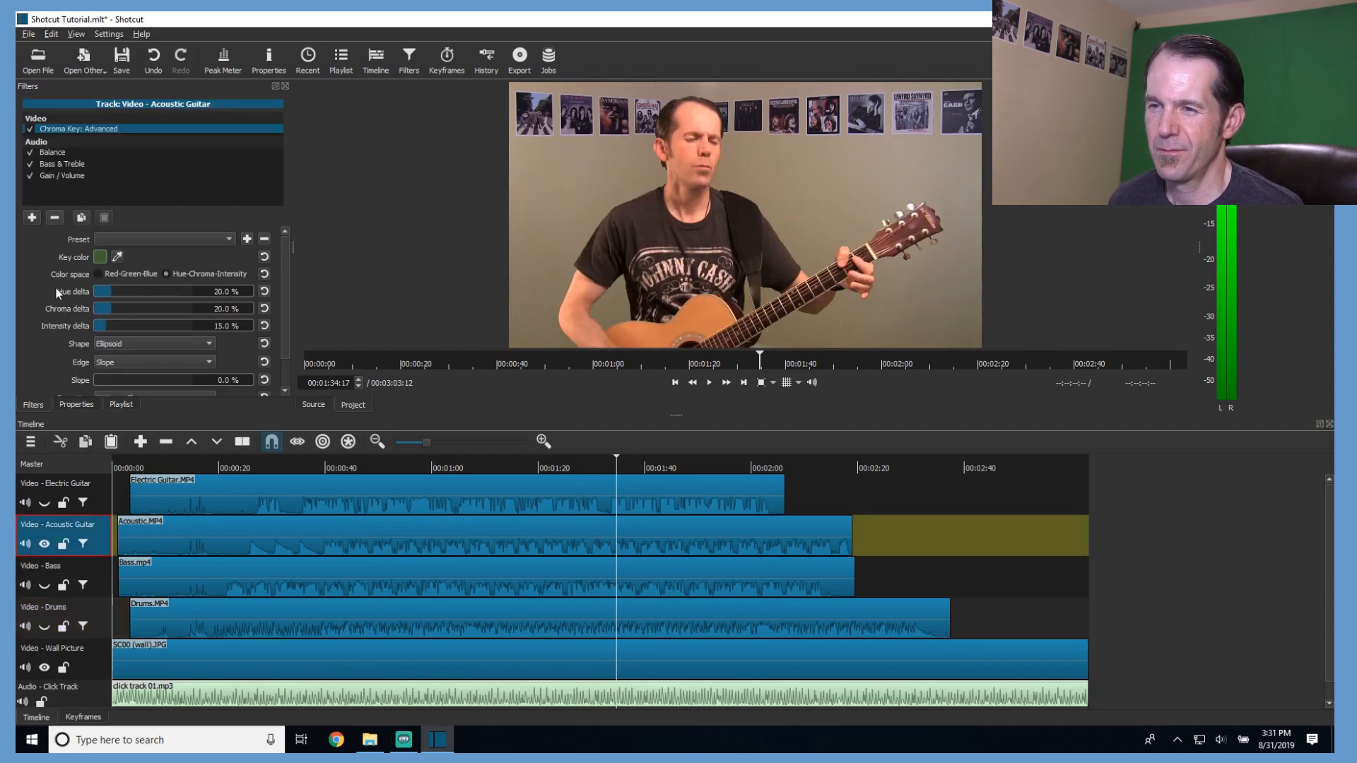
# Try a Rotate and Scale filter on the Acoustic Guitar track with scale 43.8 % and rotation -40.5 deg, and remove it.
pyautogui.click(30, 219)
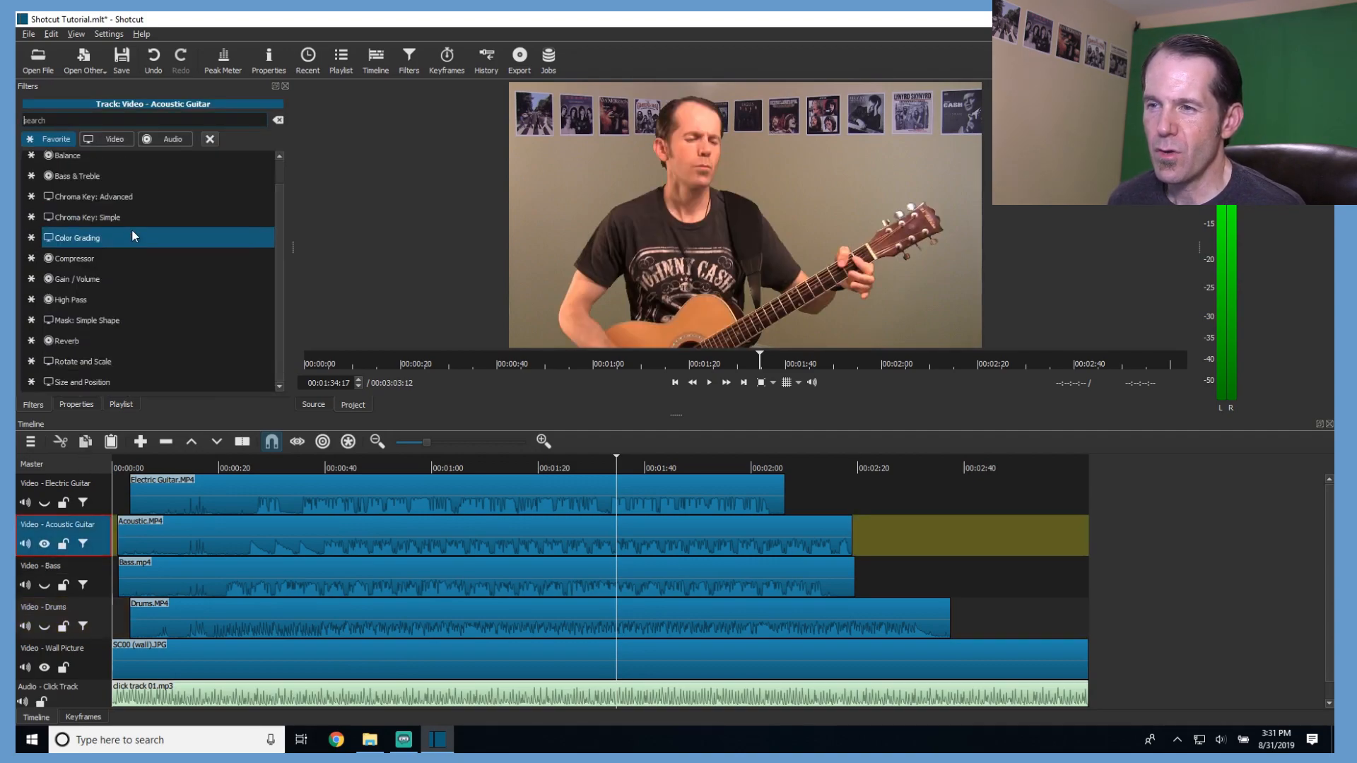
pyautogui.click(138, 363)
pyautogui.moveTo(61, 279); pyautogui.dragTo(56, 277)
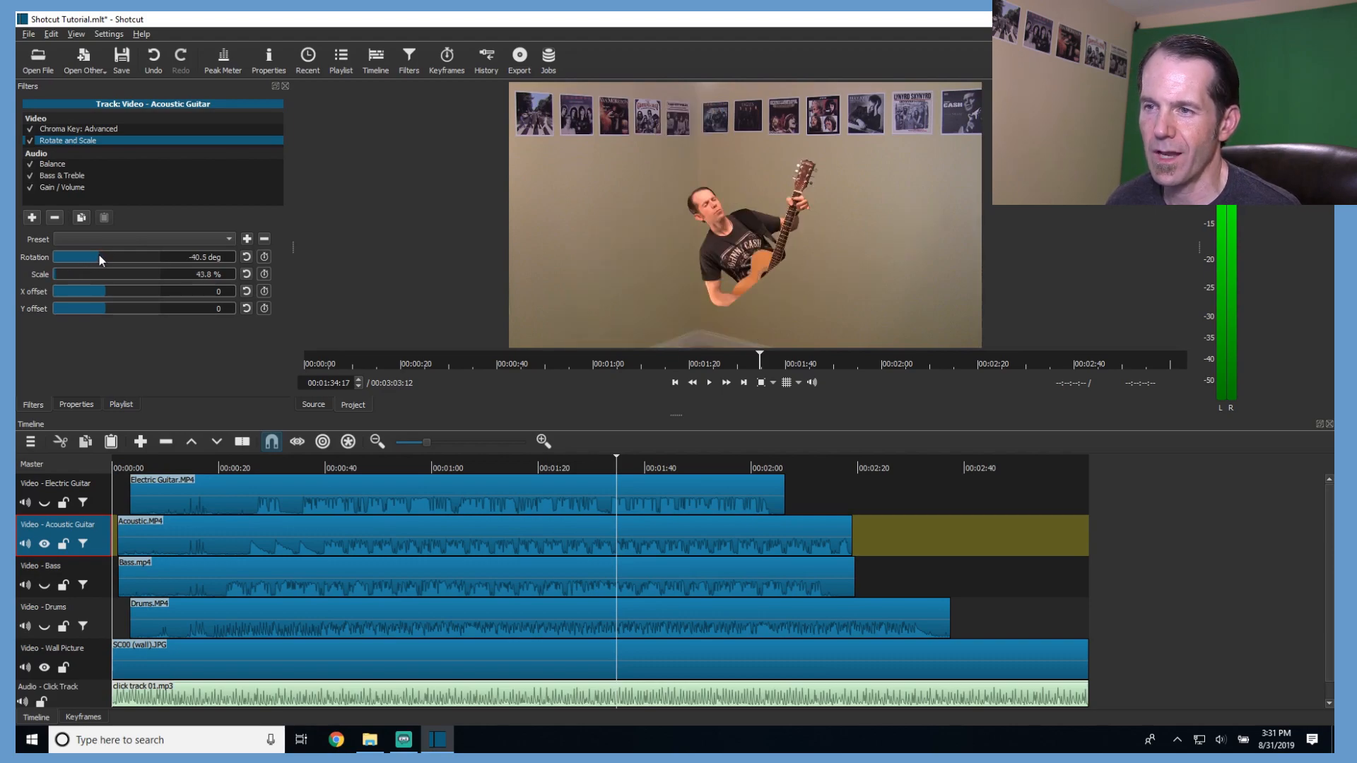
pyautogui.click(52, 220)
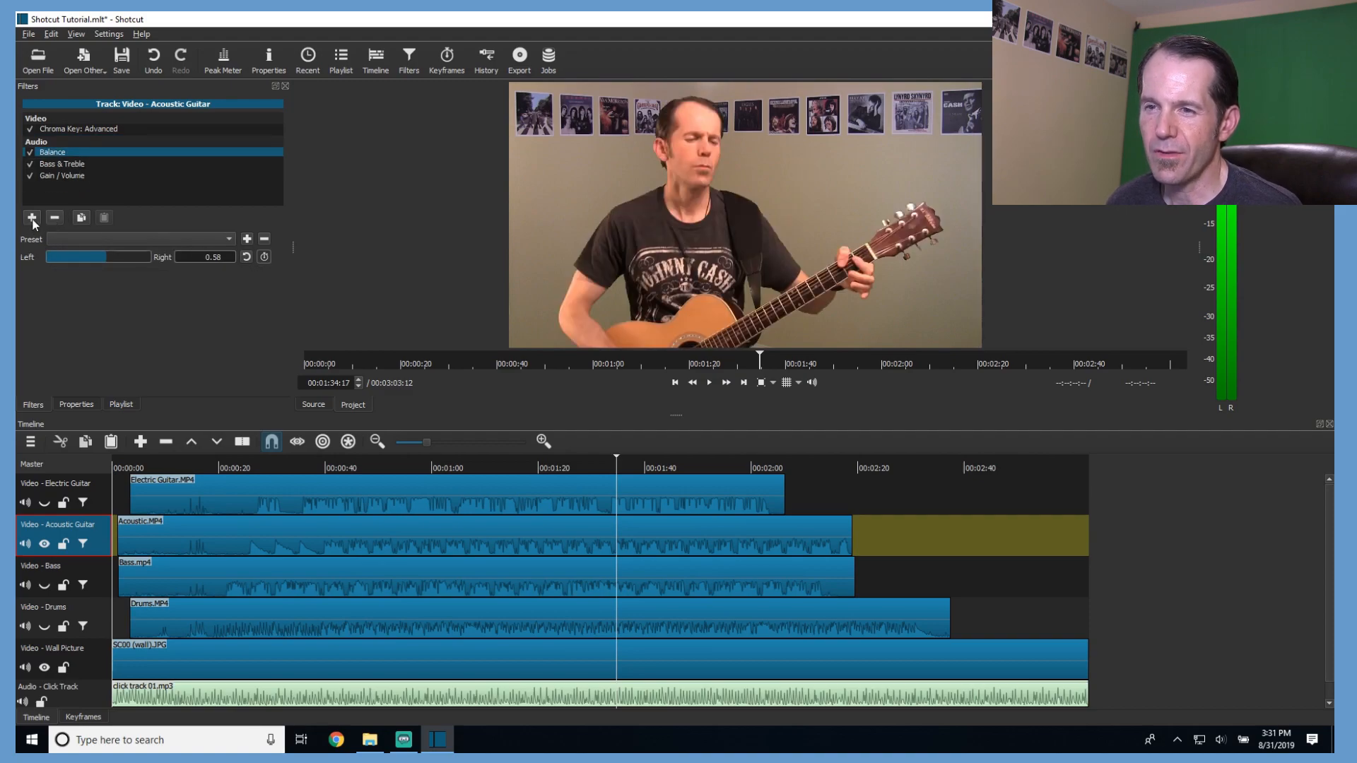
# Try a Size and Position filter on the Acoustic Guitar track, shrinking it to about 1404 x 790 at position 103, 299, and remove it.
pyautogui.click(32, 218)
pyautogui.scroll(-1, 65, 304)
pyautogui.click(78, 379)
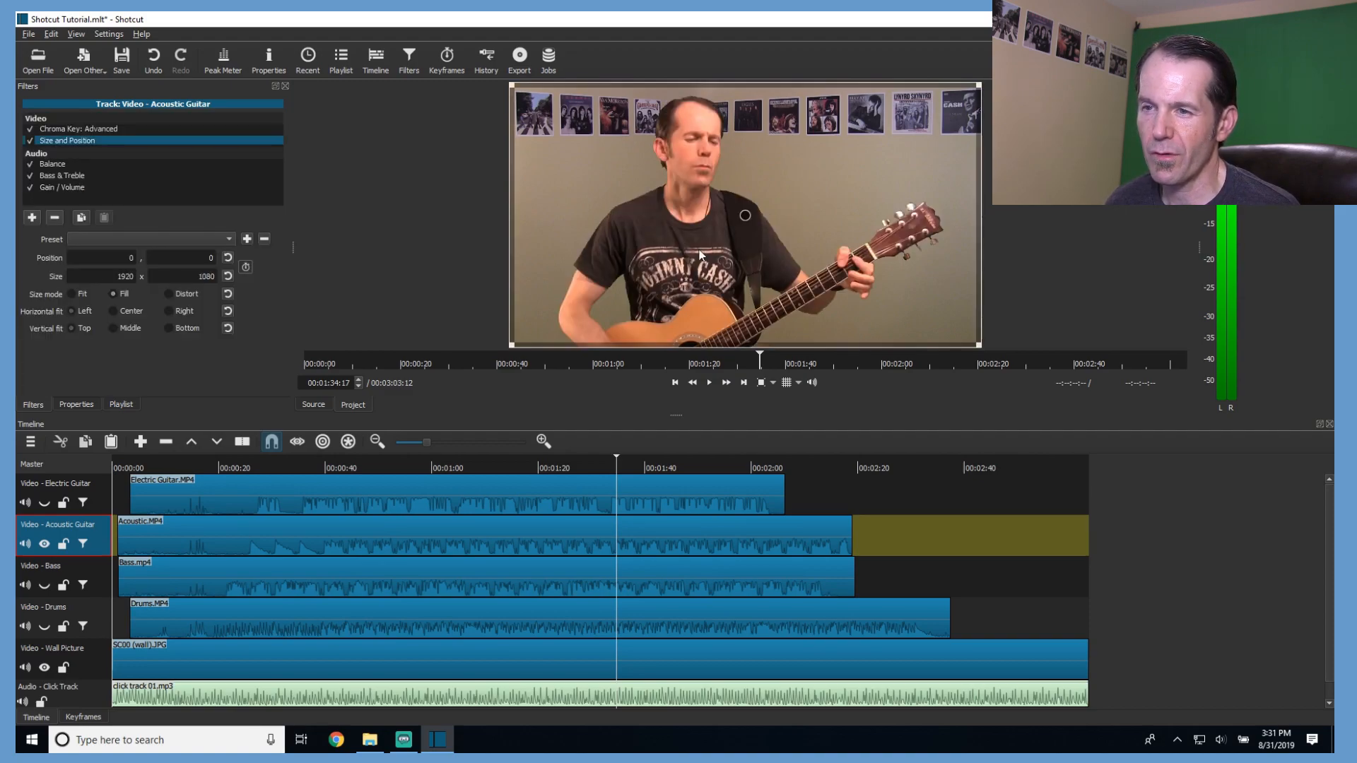
pyautogui.moveTo(510, 83); pyautogui.dragTo(636, 163)
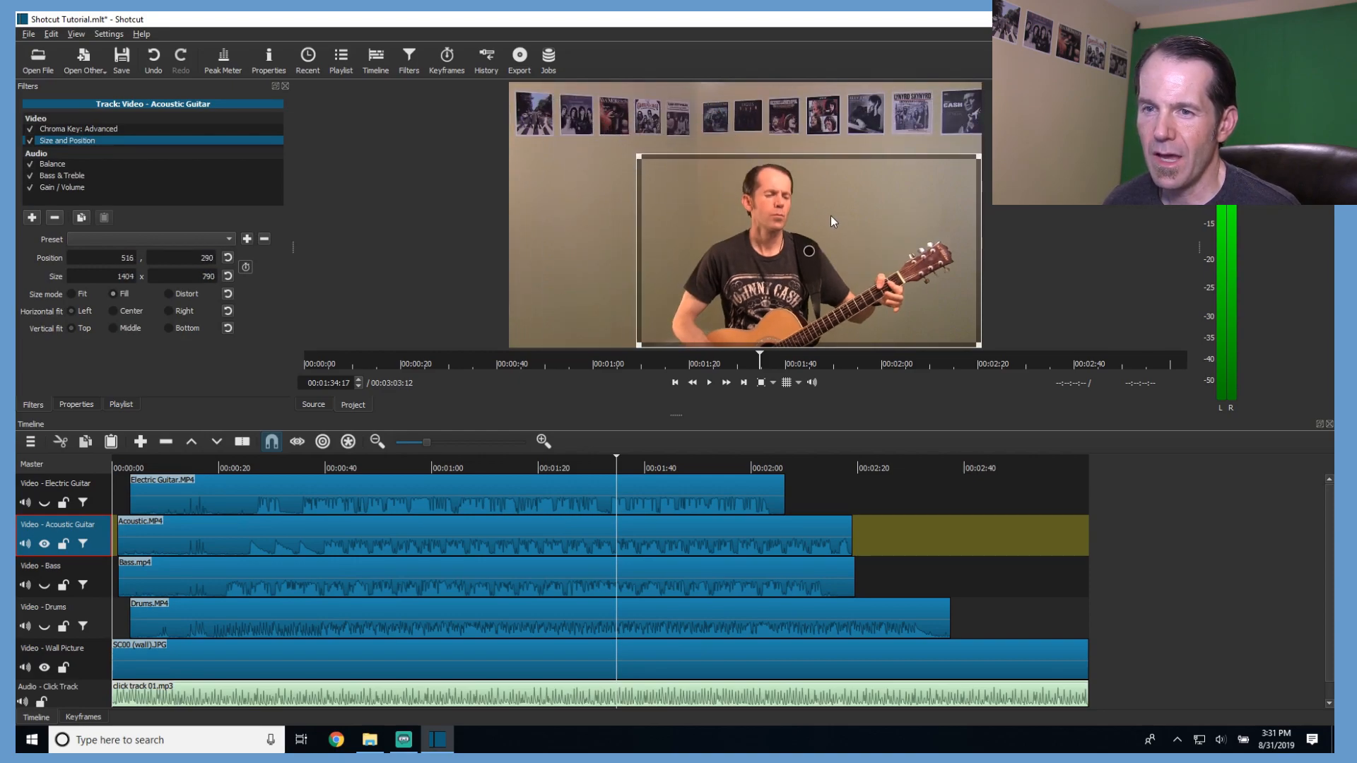
pyautogui.moveTo(809, 251); pyautogui.dragTo(707, 252)
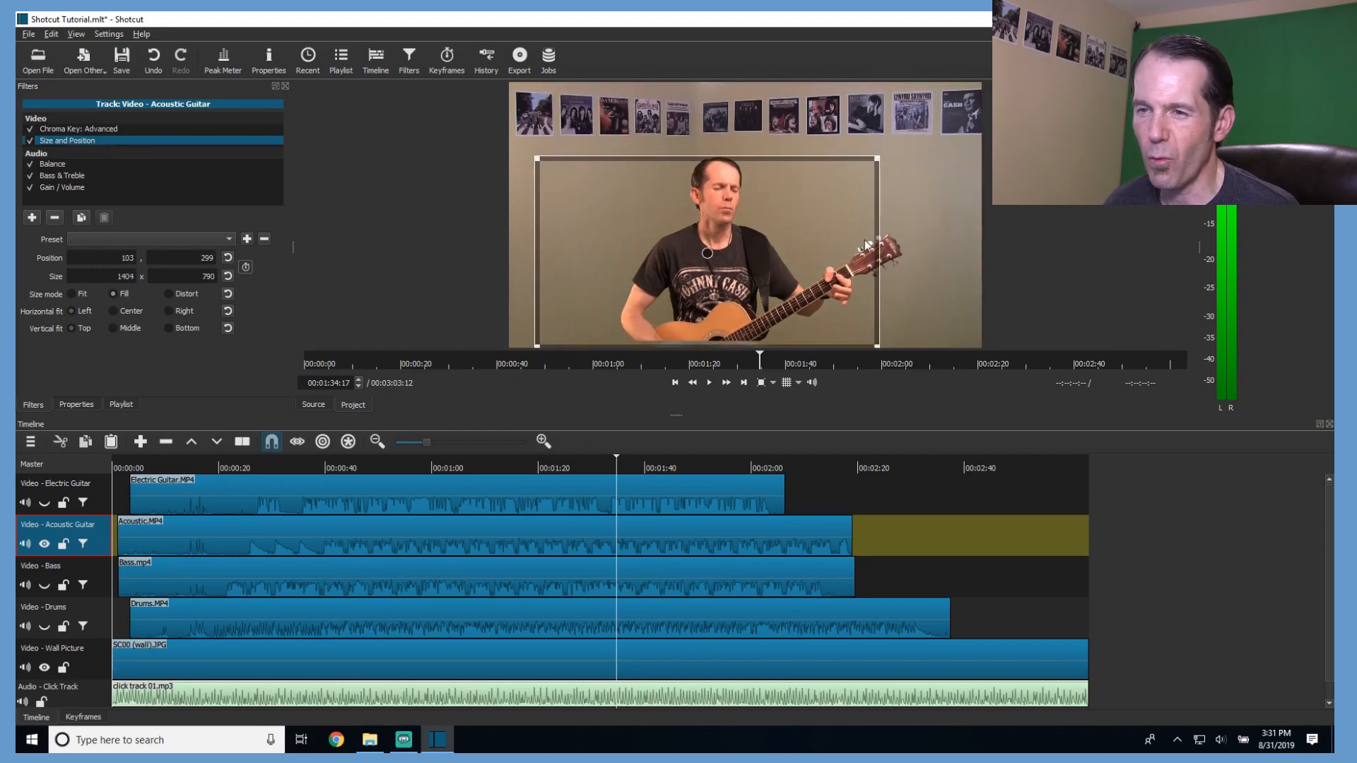
pyautogui.click(54, 217)
# Add a Size and Position filter to the Acoustic Guitar track, shrink the frame to about 1424 x 801, and set its horizontal position to 725.
pyautogui.click(32, 216)
pyautogui.scroll(-1, 126, 346)
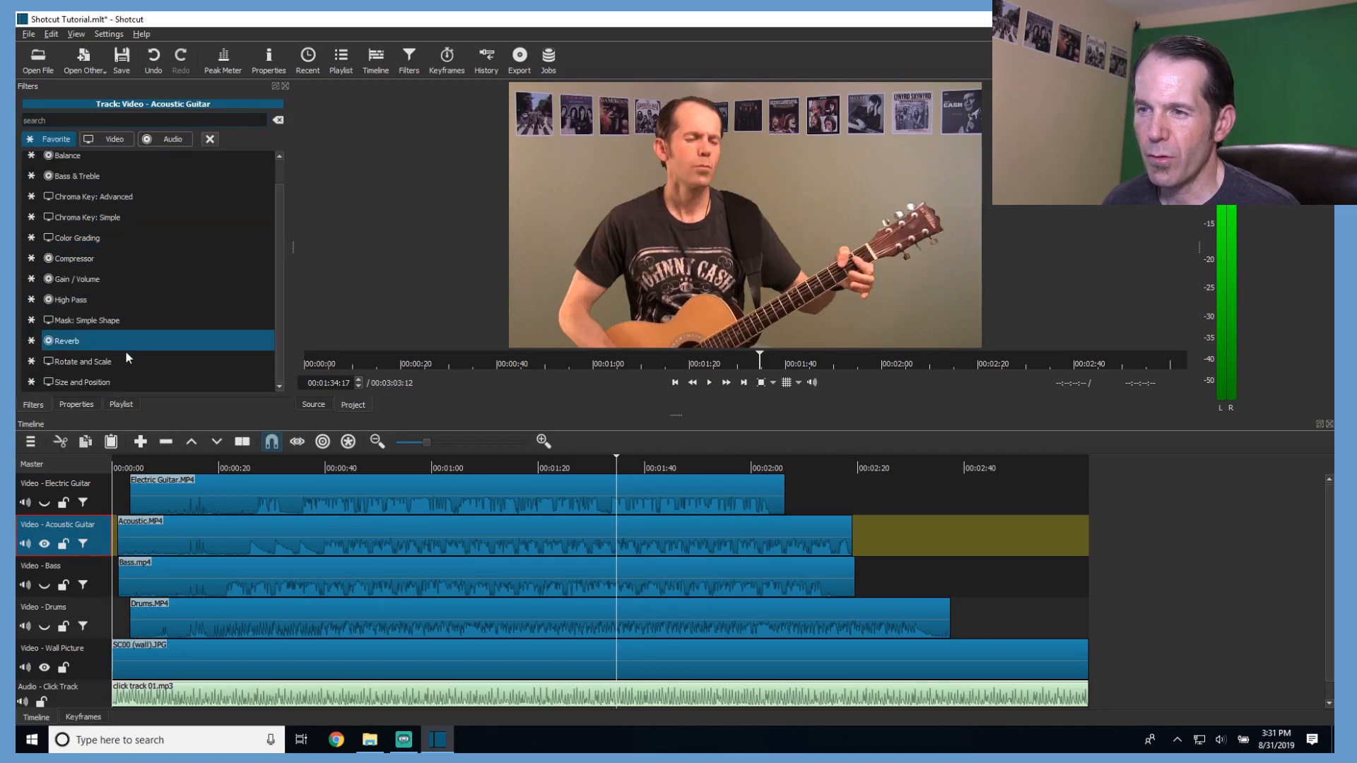
pyautogui.click(128, 379)
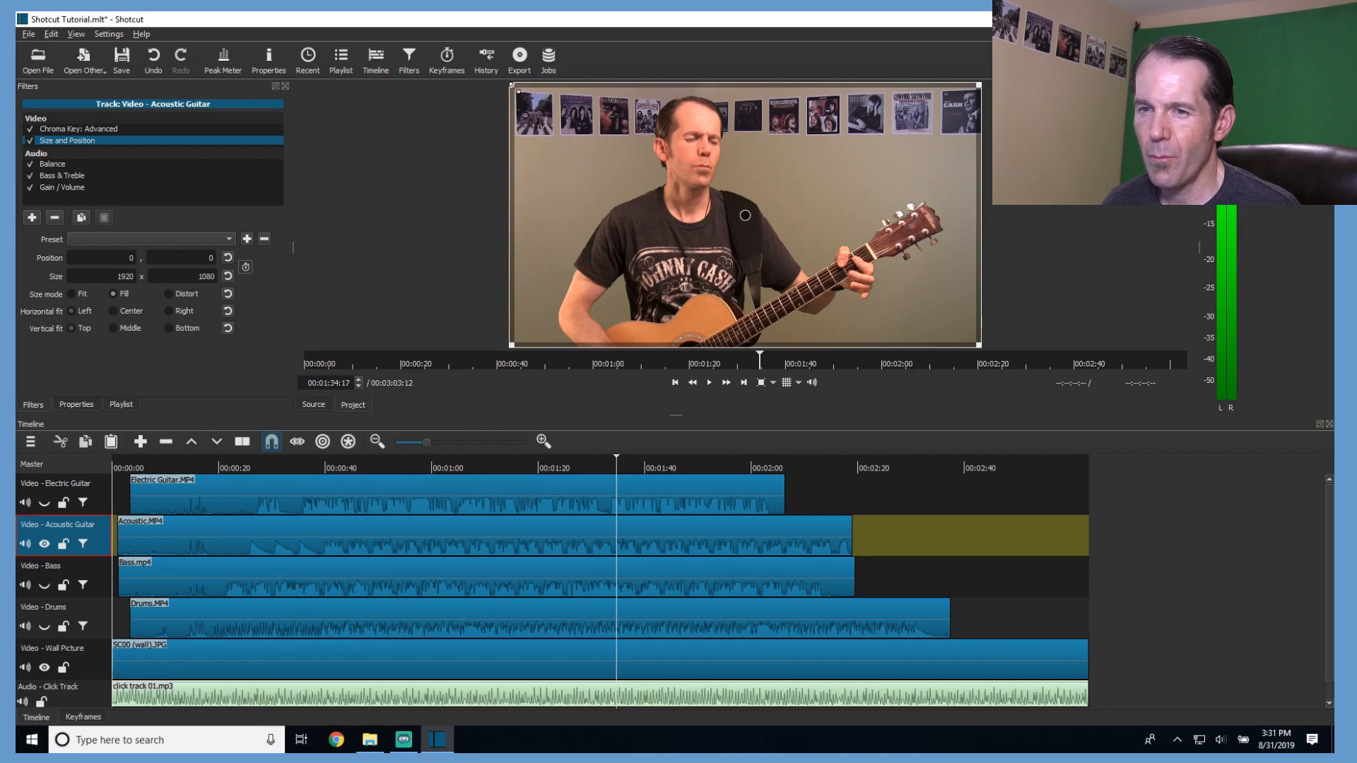
pyautogui.moveTo(511, 86); pyautogui.dragTo(615, 159)
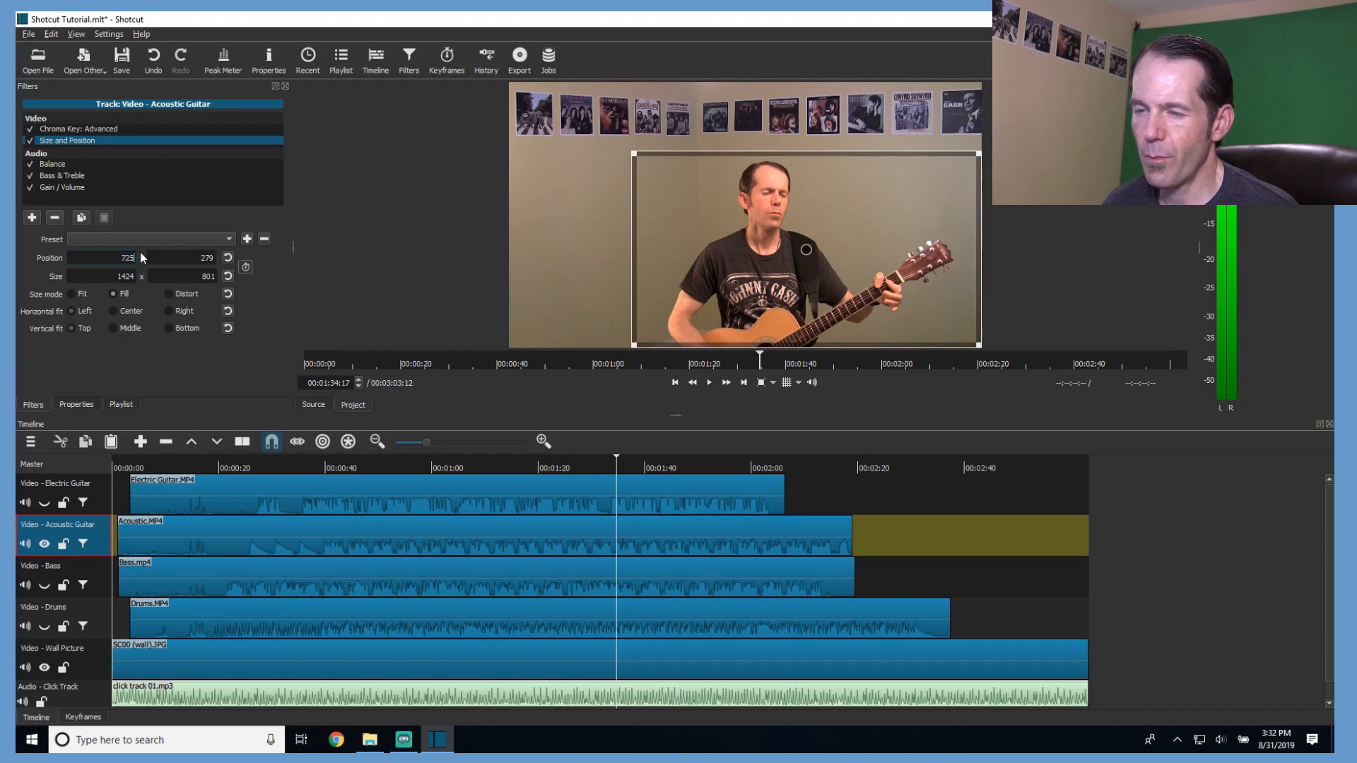
pyautogui.press('Return')
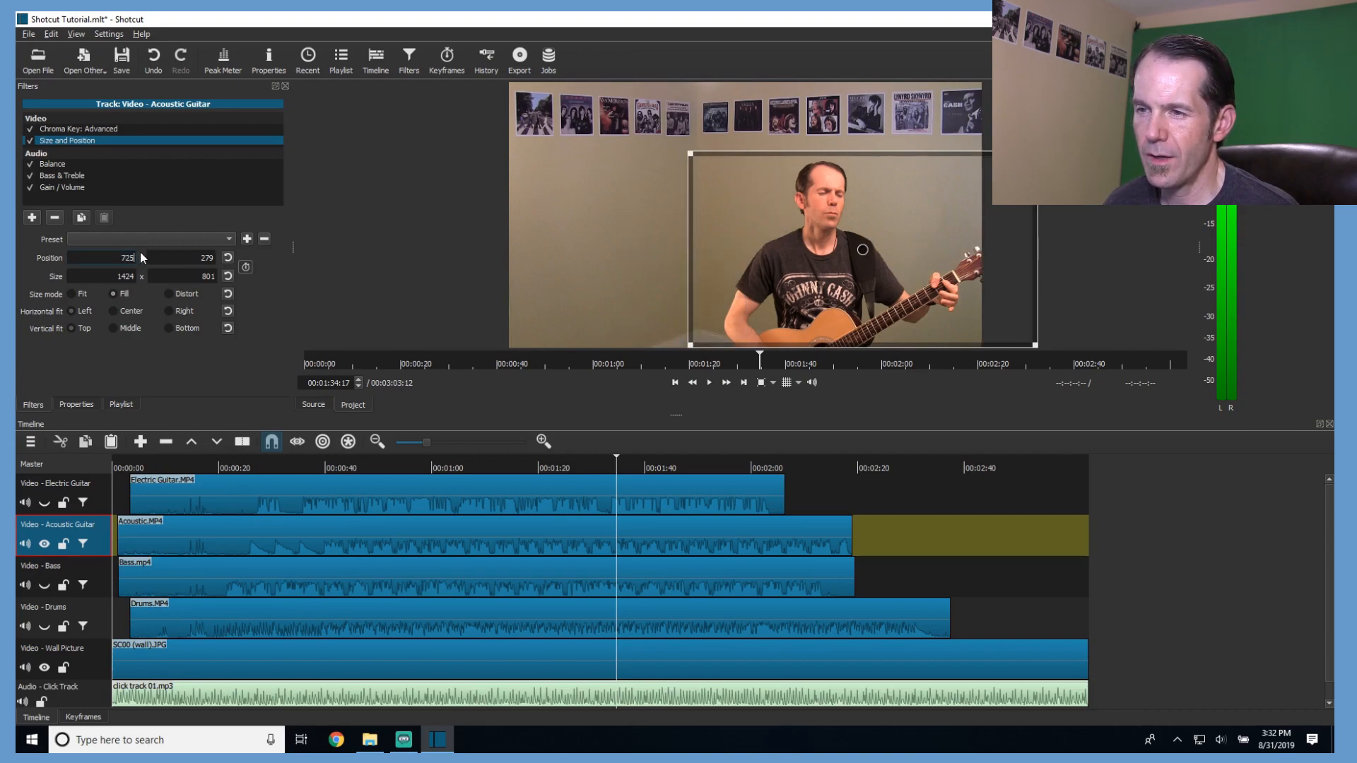
# Show the Bass track and add a Size and Position filter to it.
pyautogui.click(45, 586)
pyautogui.click(99, 588)
pyautogui.click(30, 219)
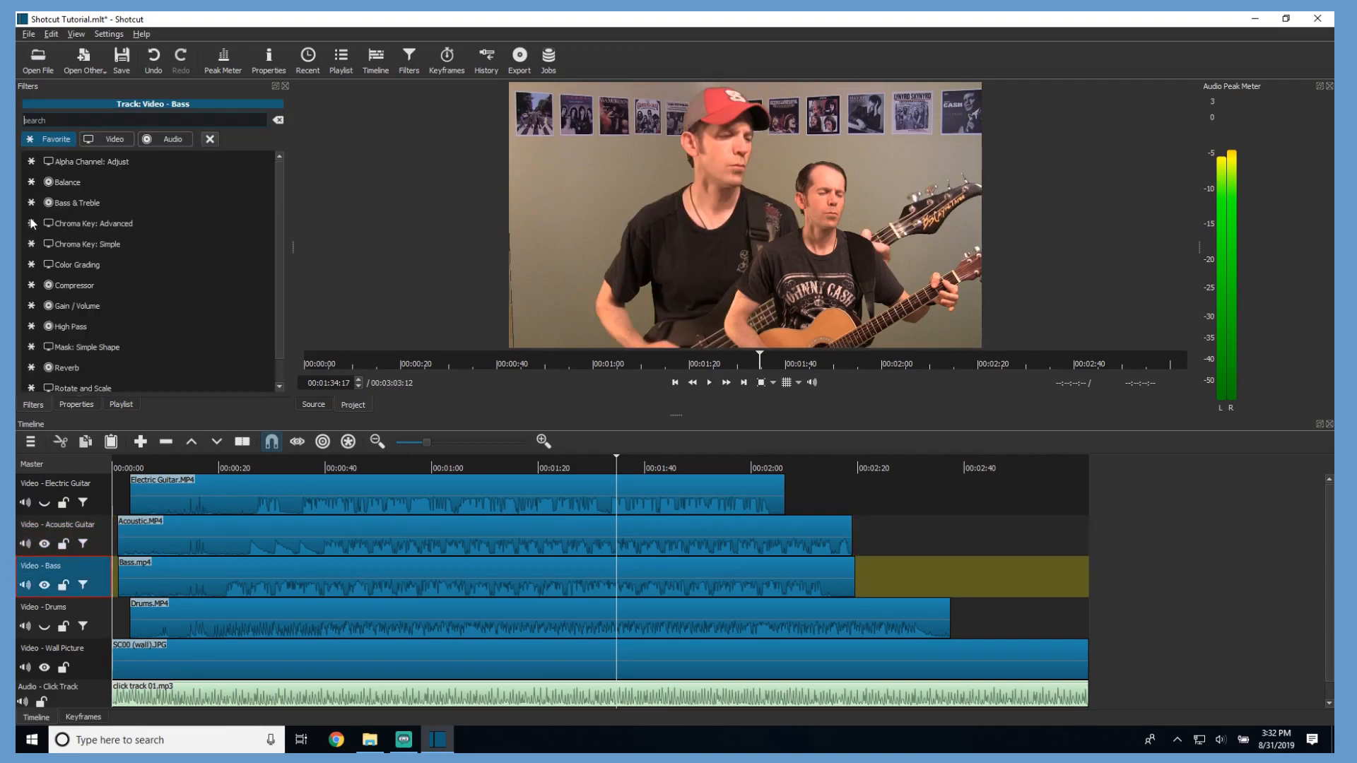
pyautogui.scroll(-1, 84, 303)
pyautogui.click(97, 383)
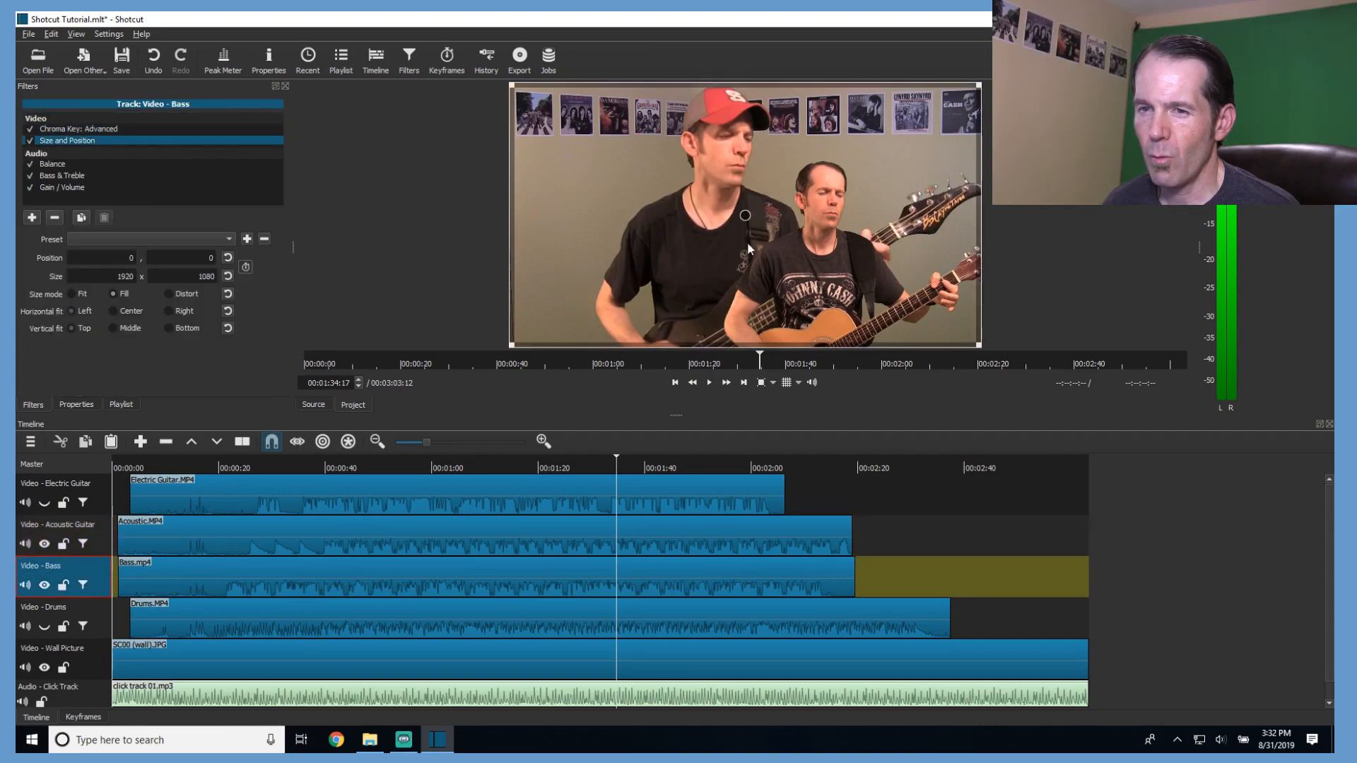
# Shrink the Bass frame, set its horizontal position to 1060, and reduce it further to about 1230 x 692 at position 1105, 388.
pyautogui.moveTo(979, 86); pyautogui.dragTo(732, 182)
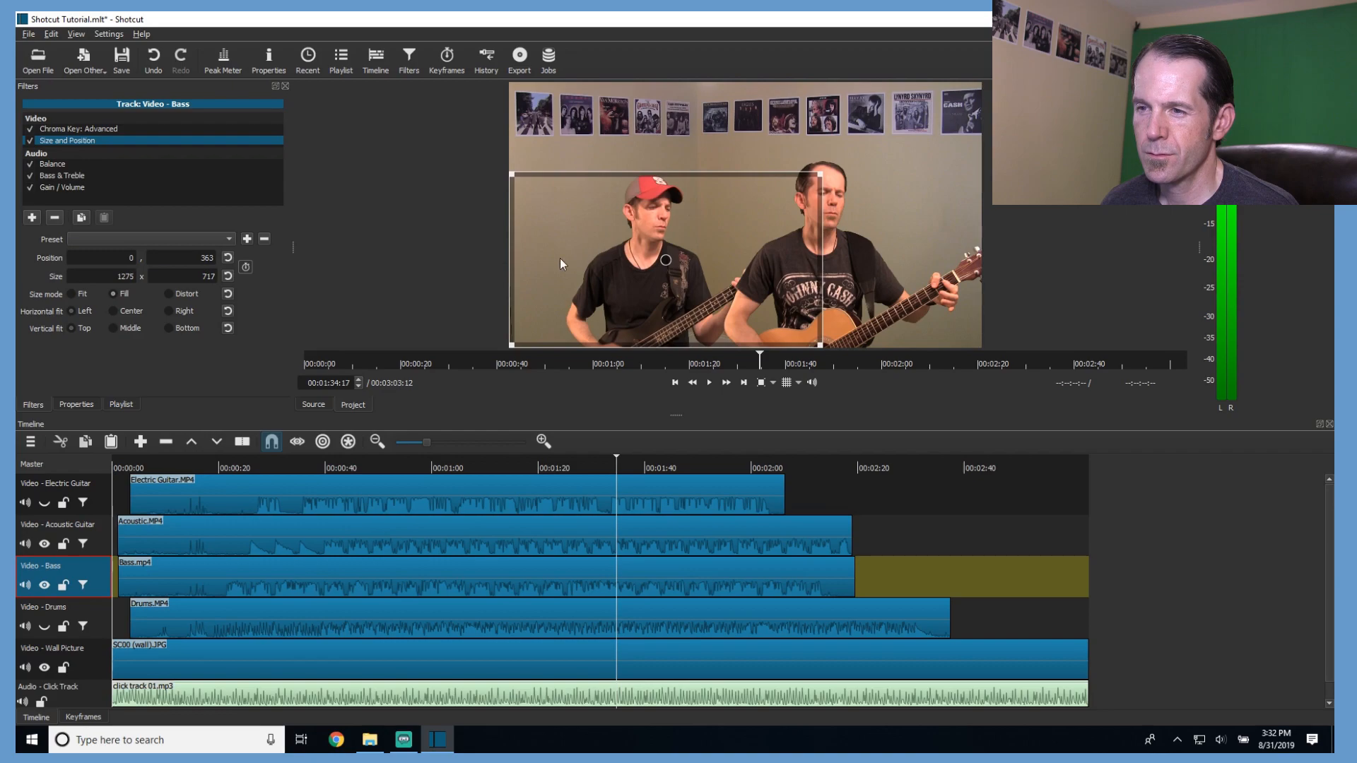
pyautogui.doubleClick(133, 257)
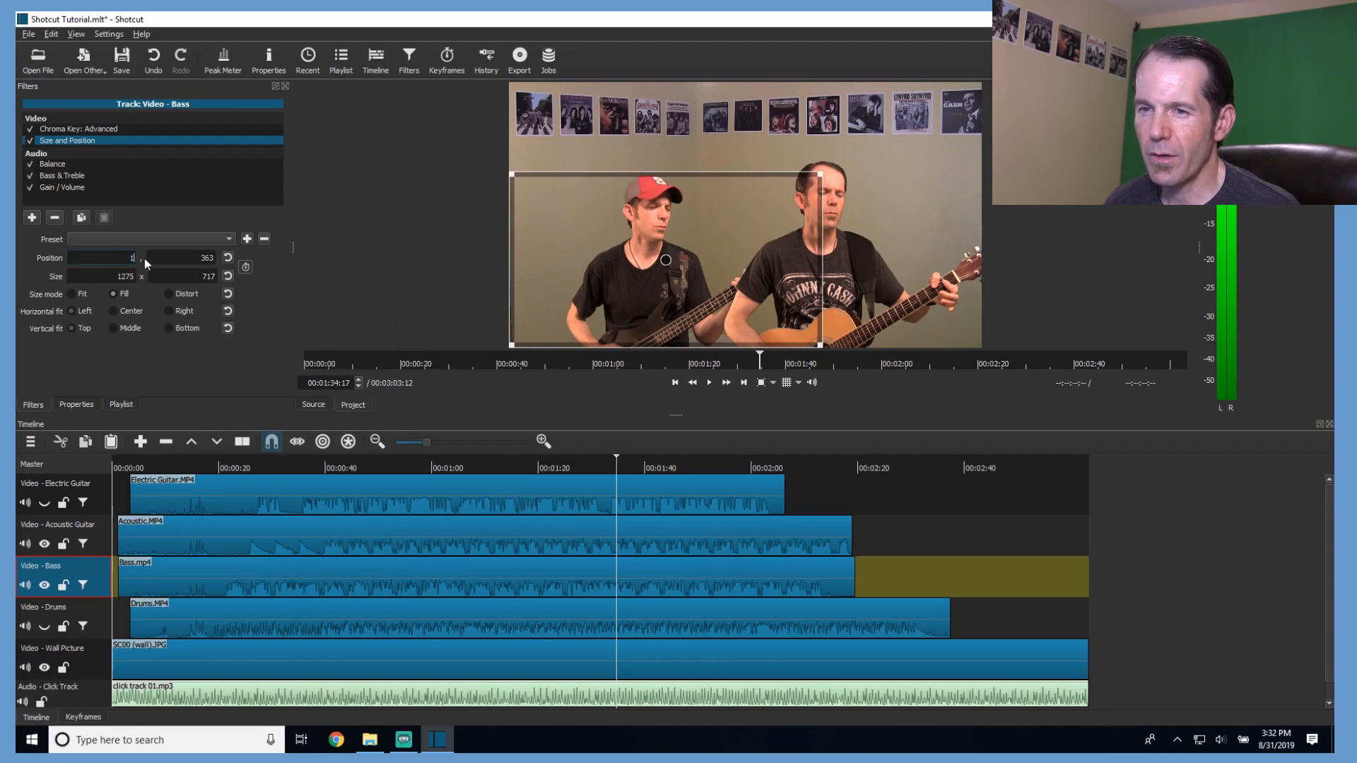
pyautogui.write('1060')
pyautogui.press('Return')
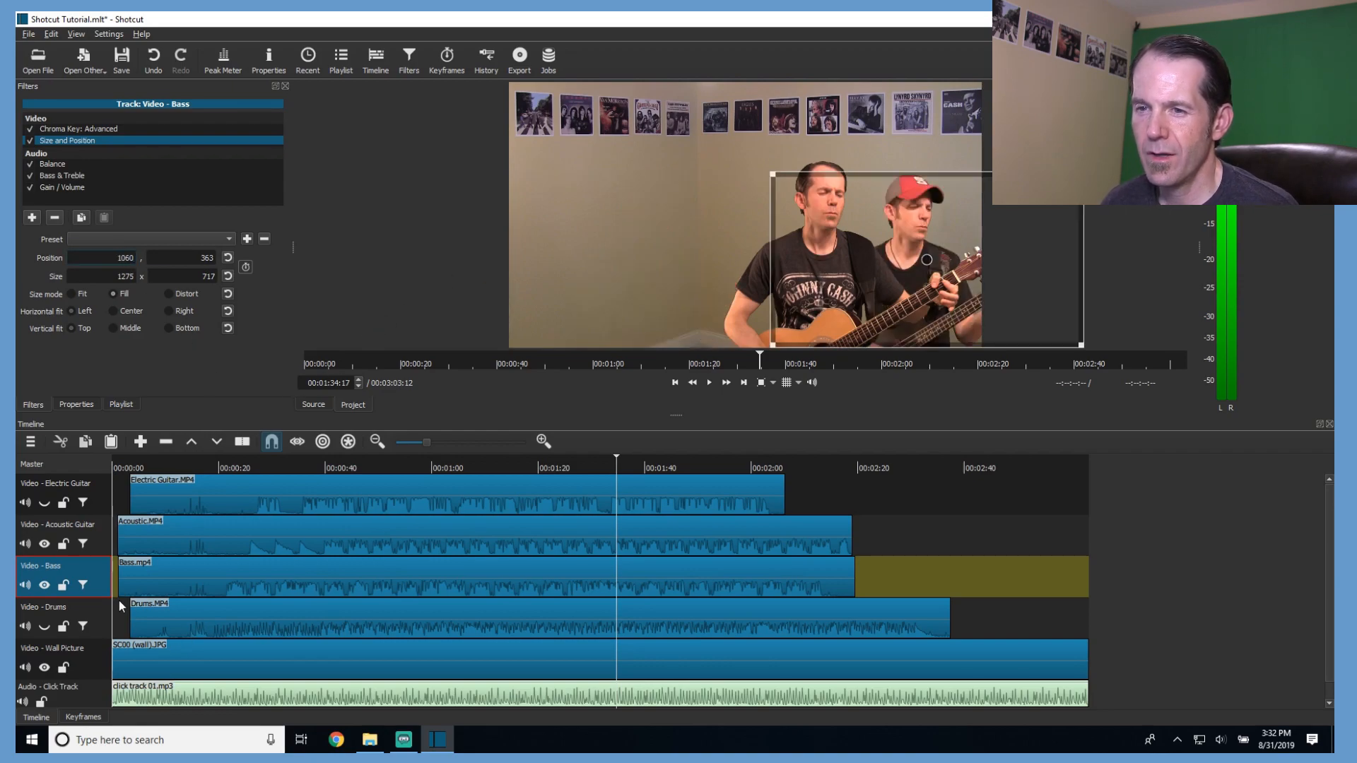
pyautogui.moveTo(770, 173); pyautogui.dragTo(784, 182)
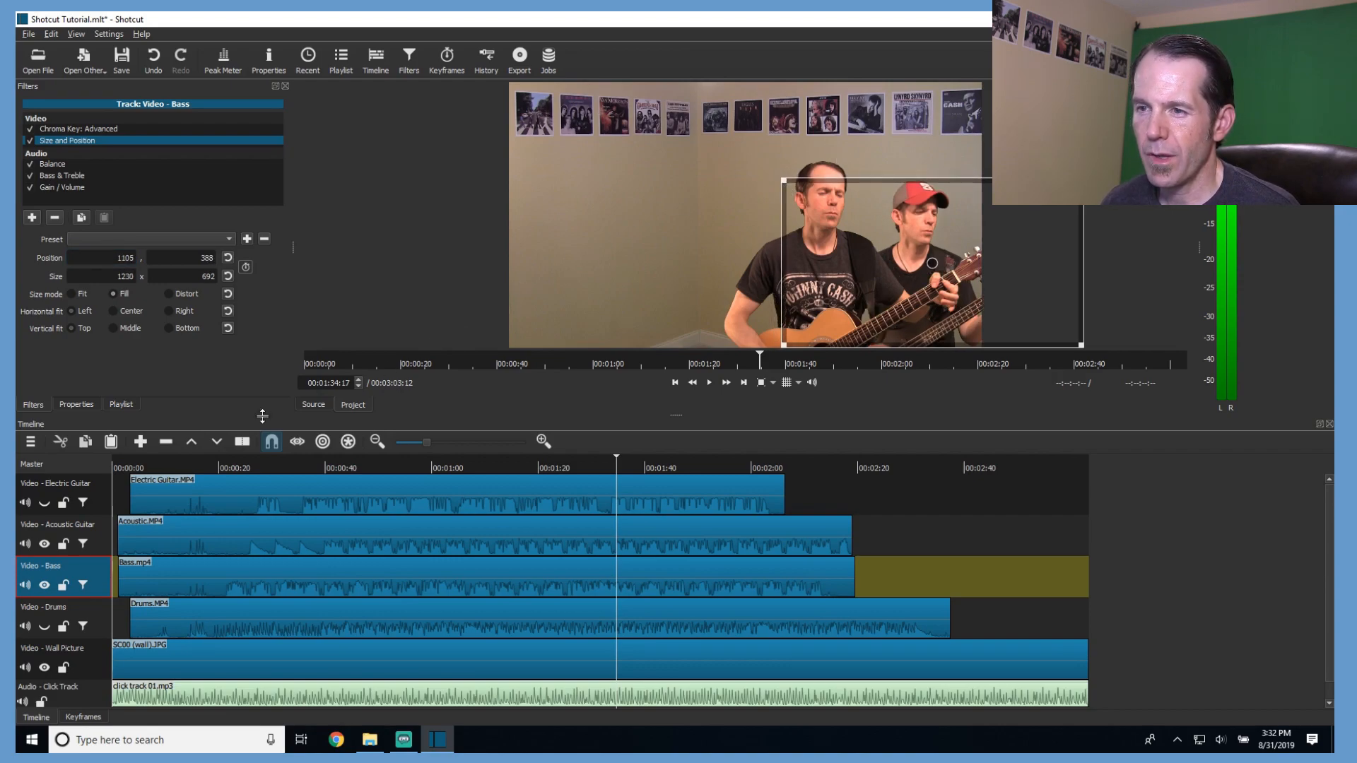
# Show the Electric Guitar track, add a Size and Position filter, shrink it to about 1379 x 776, and set its horizontal position to -325.
pyautogui.click(42, 502)
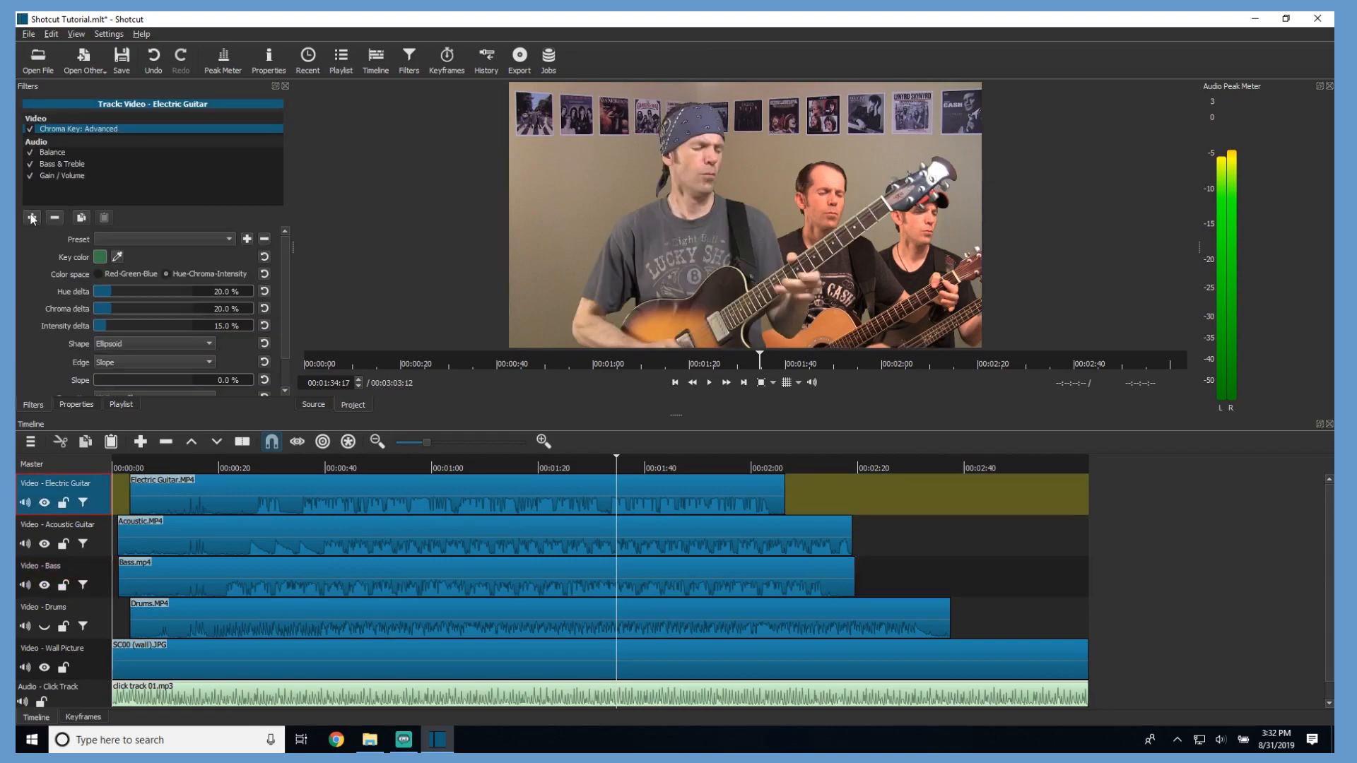
pyautogui.click(32, 218)
pyautogui.click(92, 379)
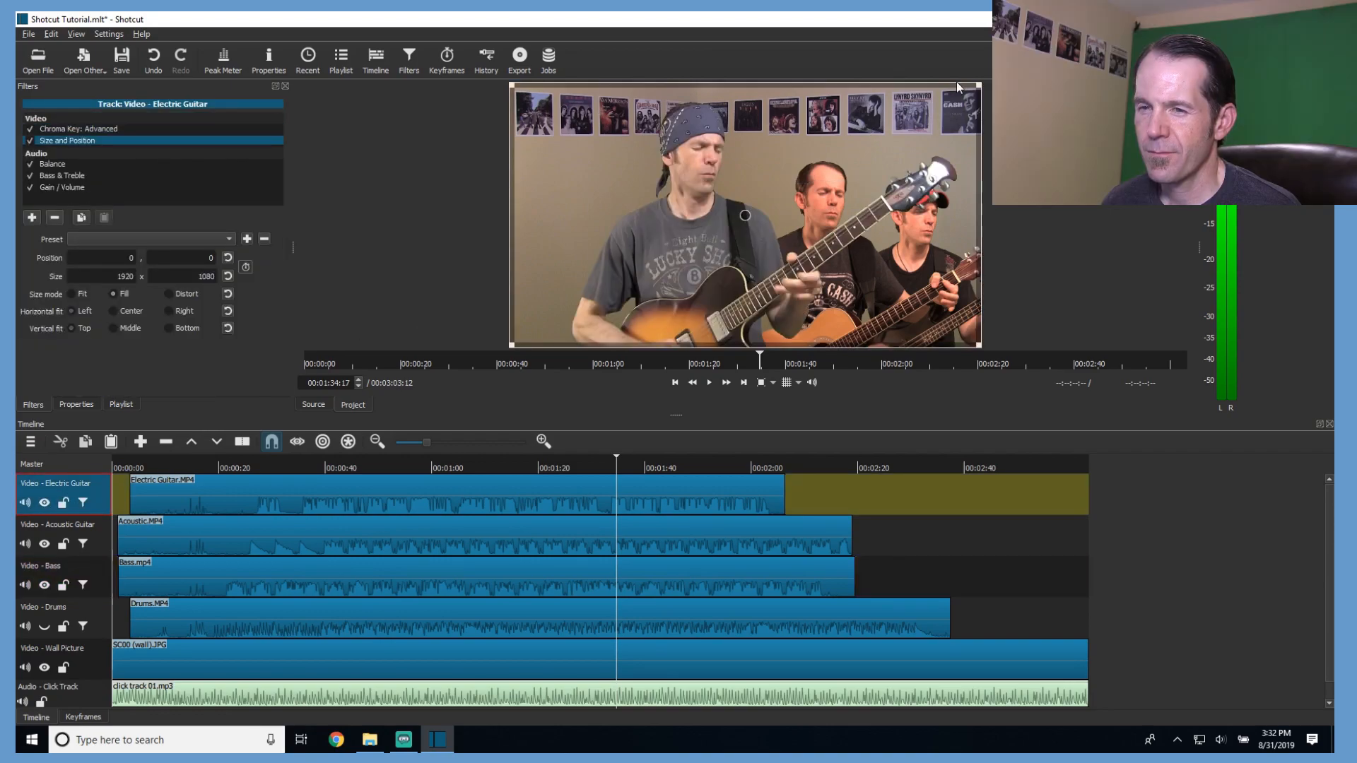
pyautogui.moveTo(978, 84); pyautogui.dragTo(787, 172)
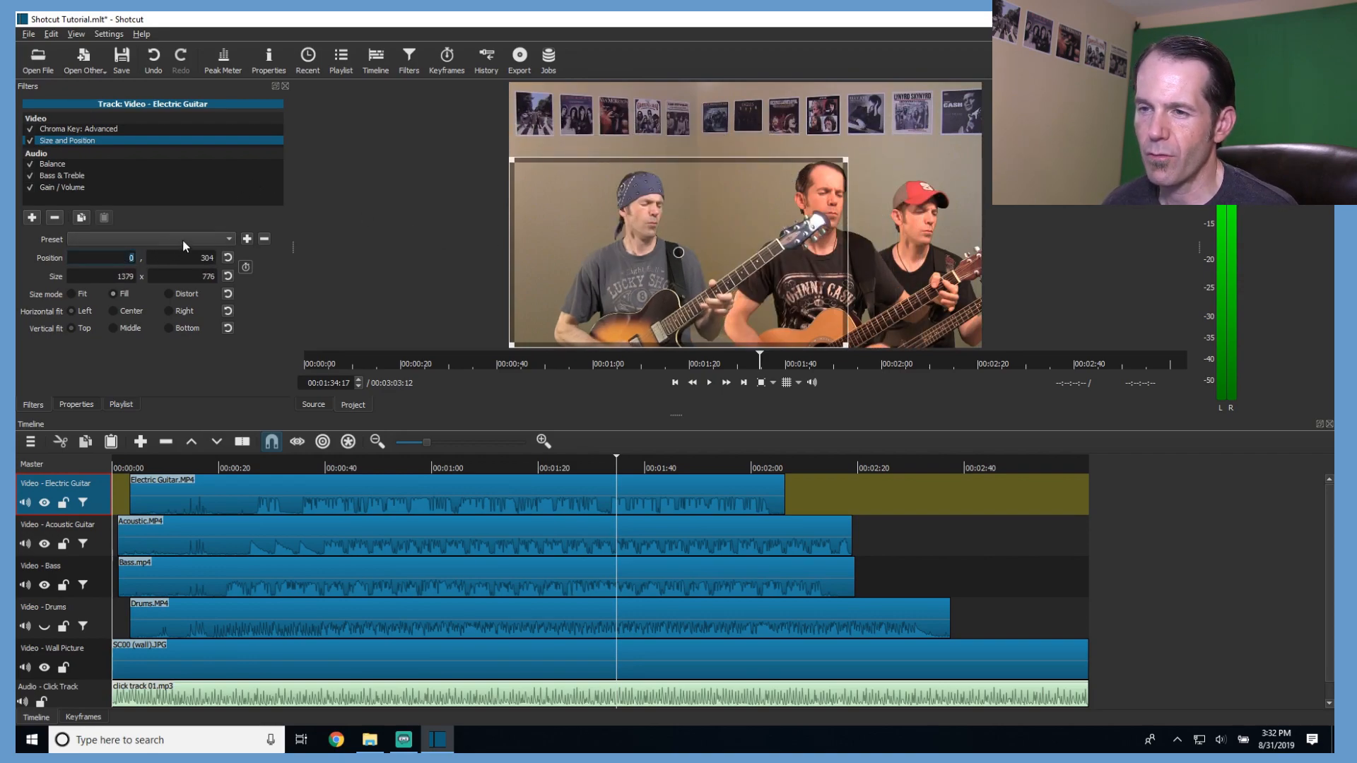
pyautogui.write('-325')
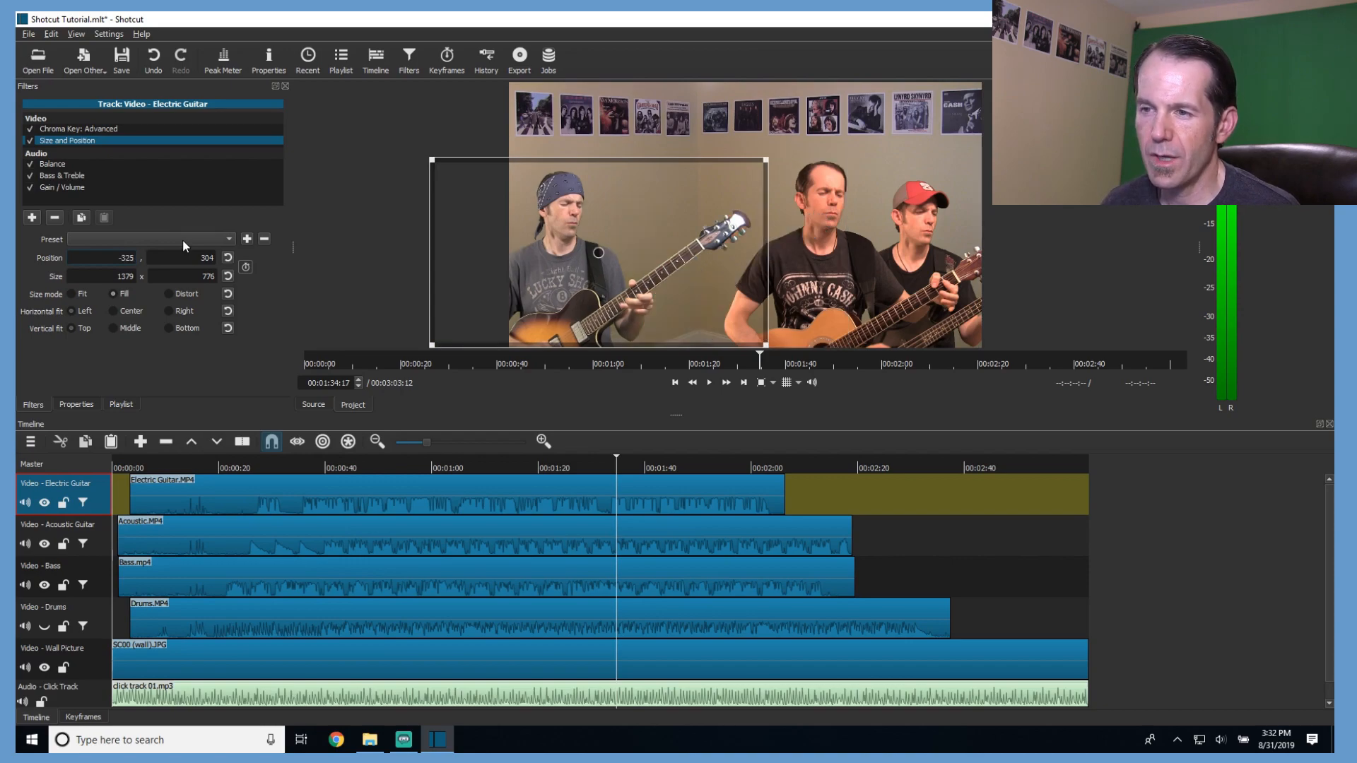
# Show the Drums track, add a Size and Position filter, shrink it to about 1206 x 678, and set its horizontal position to -105.
pyautogui.click(45, 627)
pyautogui.click(63, 613)
pyautogui.click(31, 218)
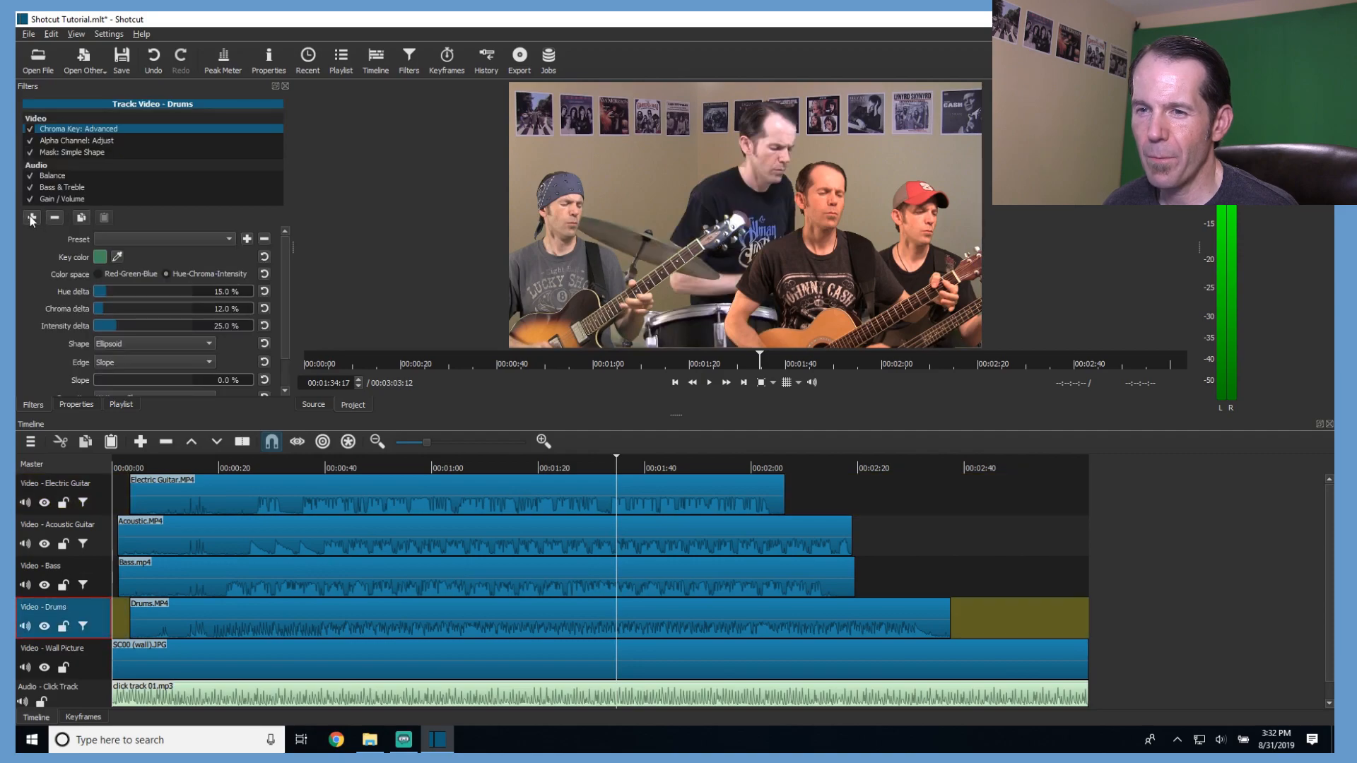
pyautogui.scroll(-1, 105, 271)
pyautogui.click(117, 381)
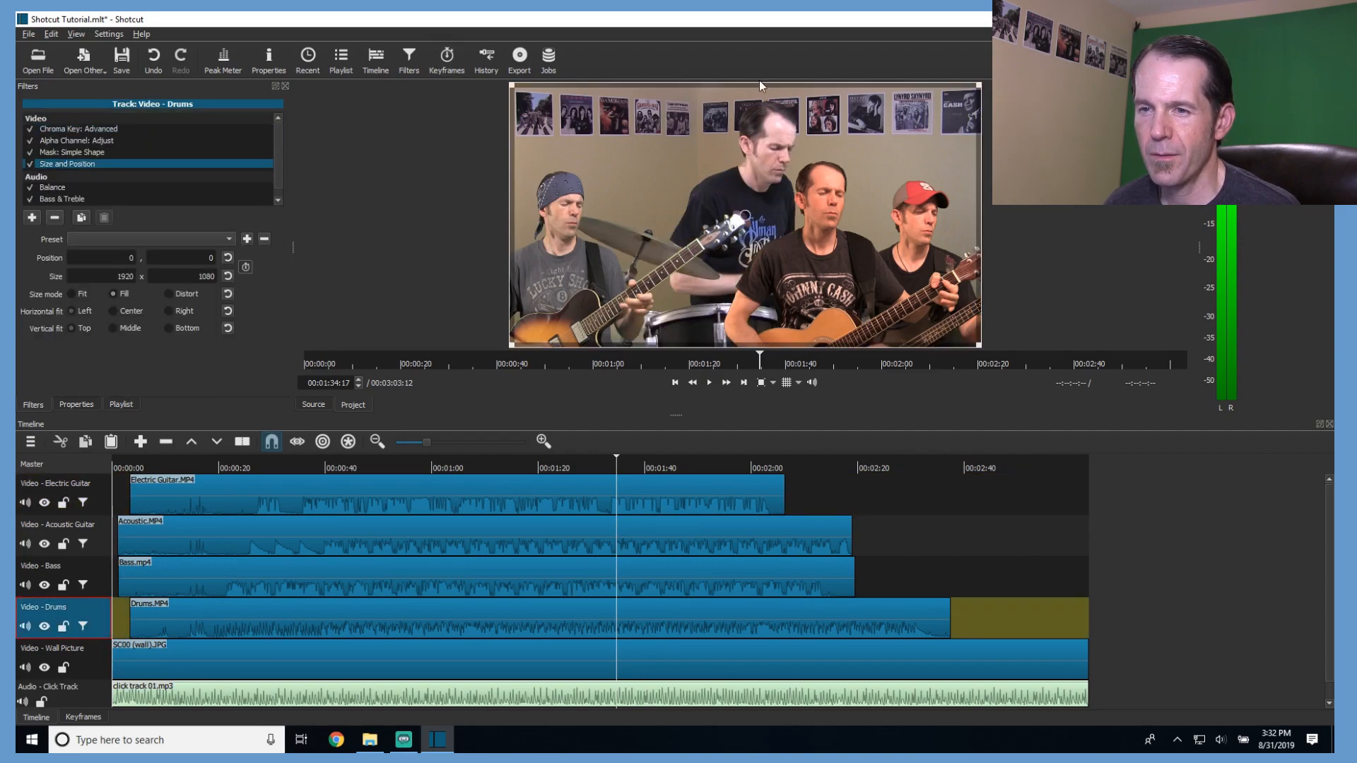
pyautogui.moveTo(976, 89); pyautogui.dragTo(806, 193)
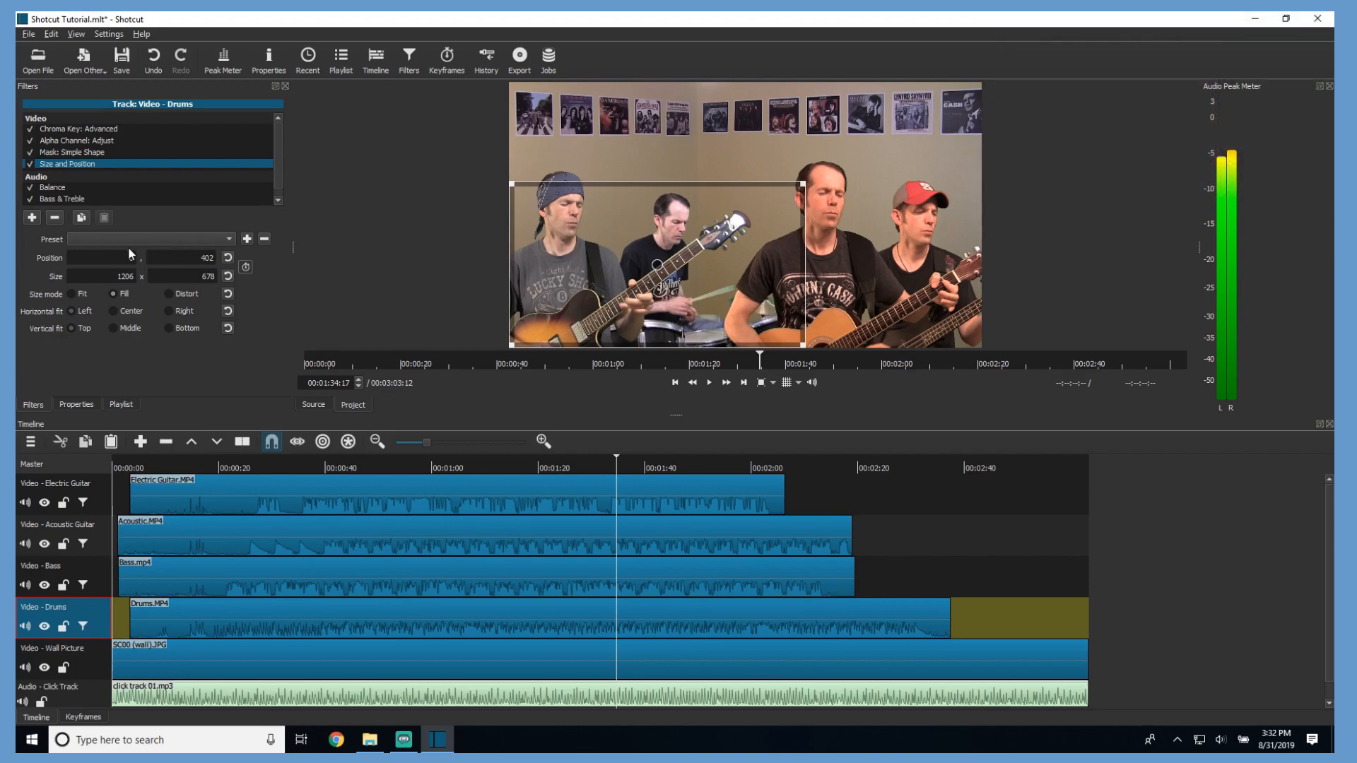
pyautogui.write('-105')
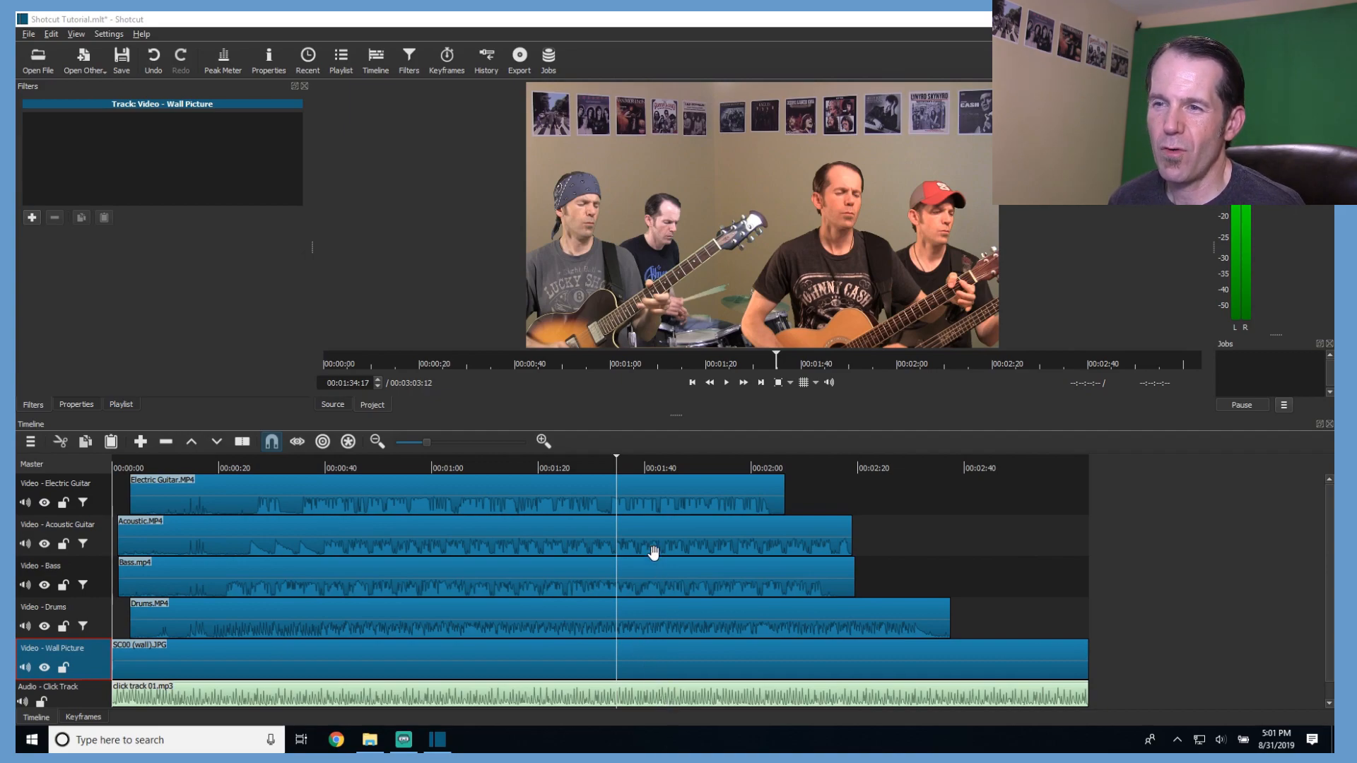
# Play the arranged video briefly and mute the Click Track.
pyautogui.click(725, 382)
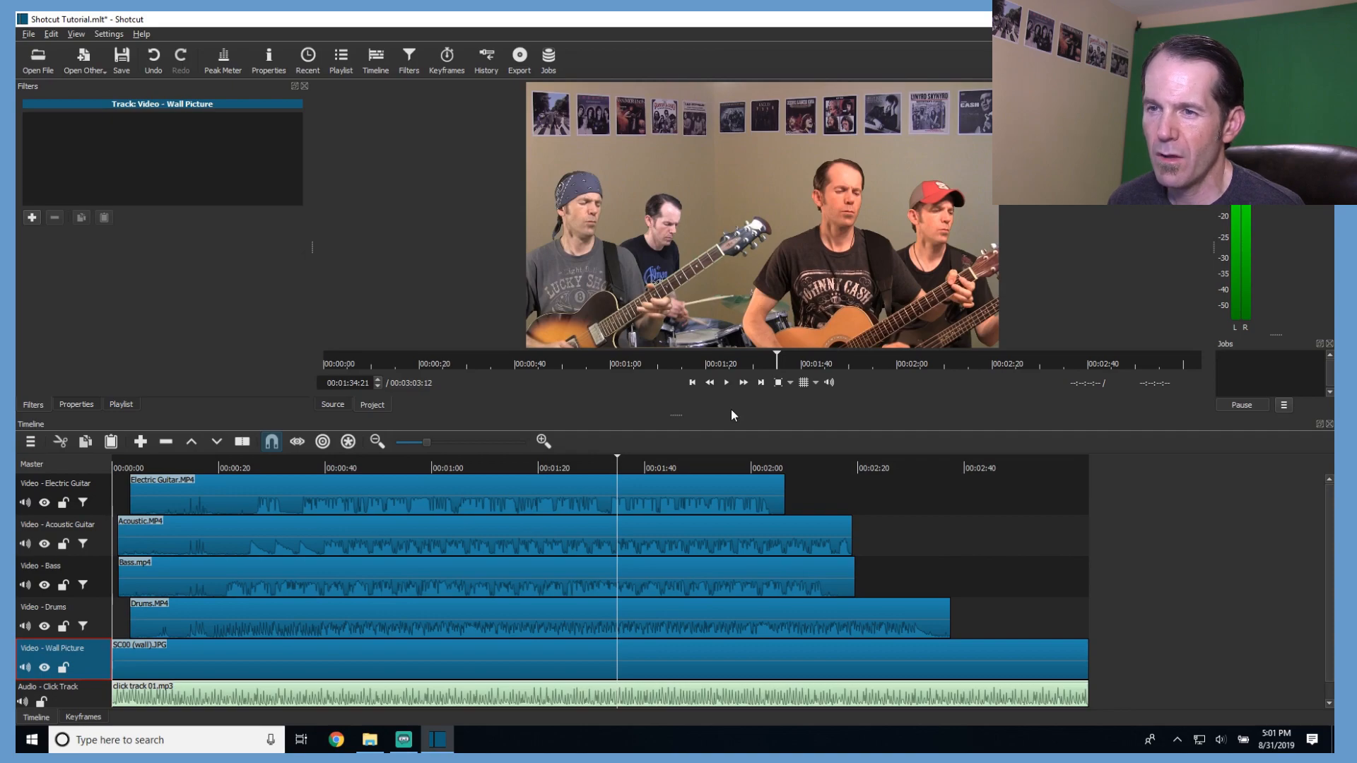
pyautogui.click(24, 703)
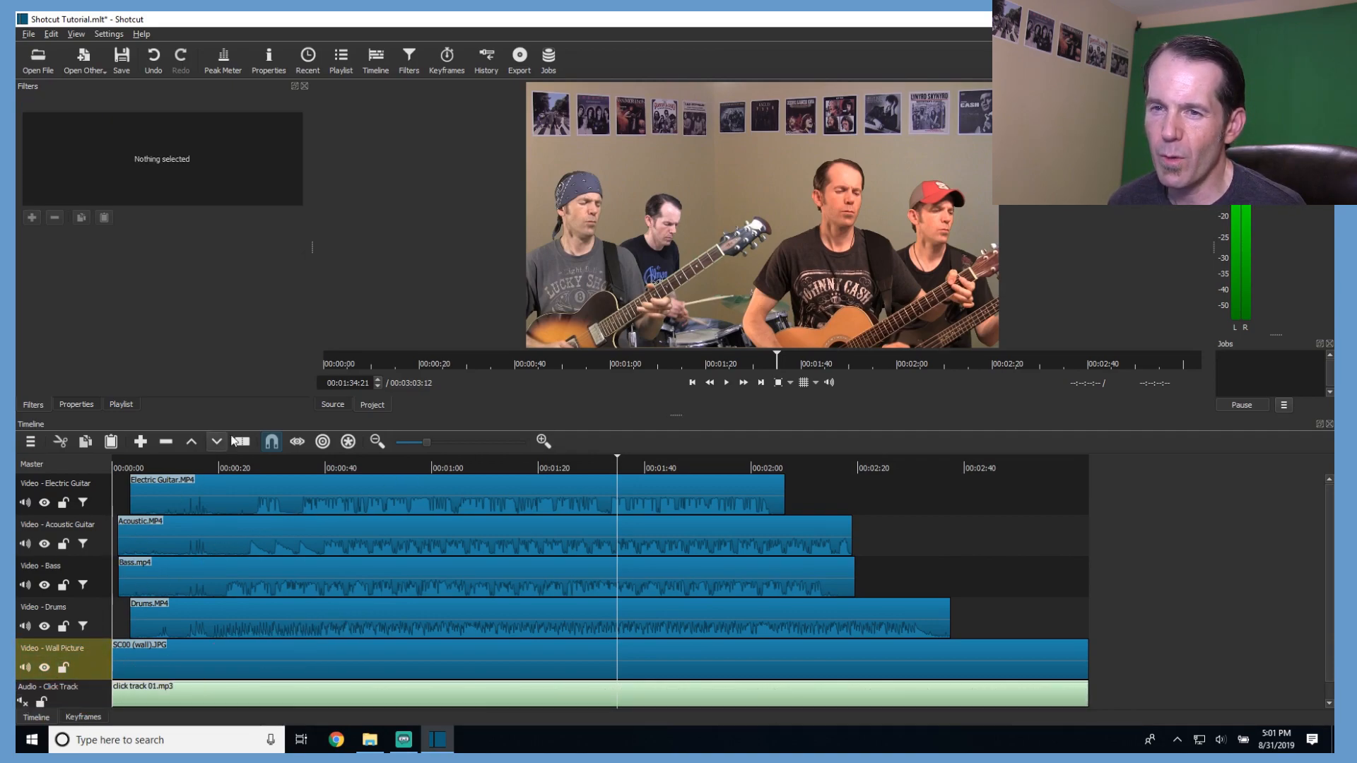
# Export the timeline in mp4 format with codec quality 80 % as Shotcut Tutorial.mp4 in the Master folder.
pyautogui.click(518, 62)
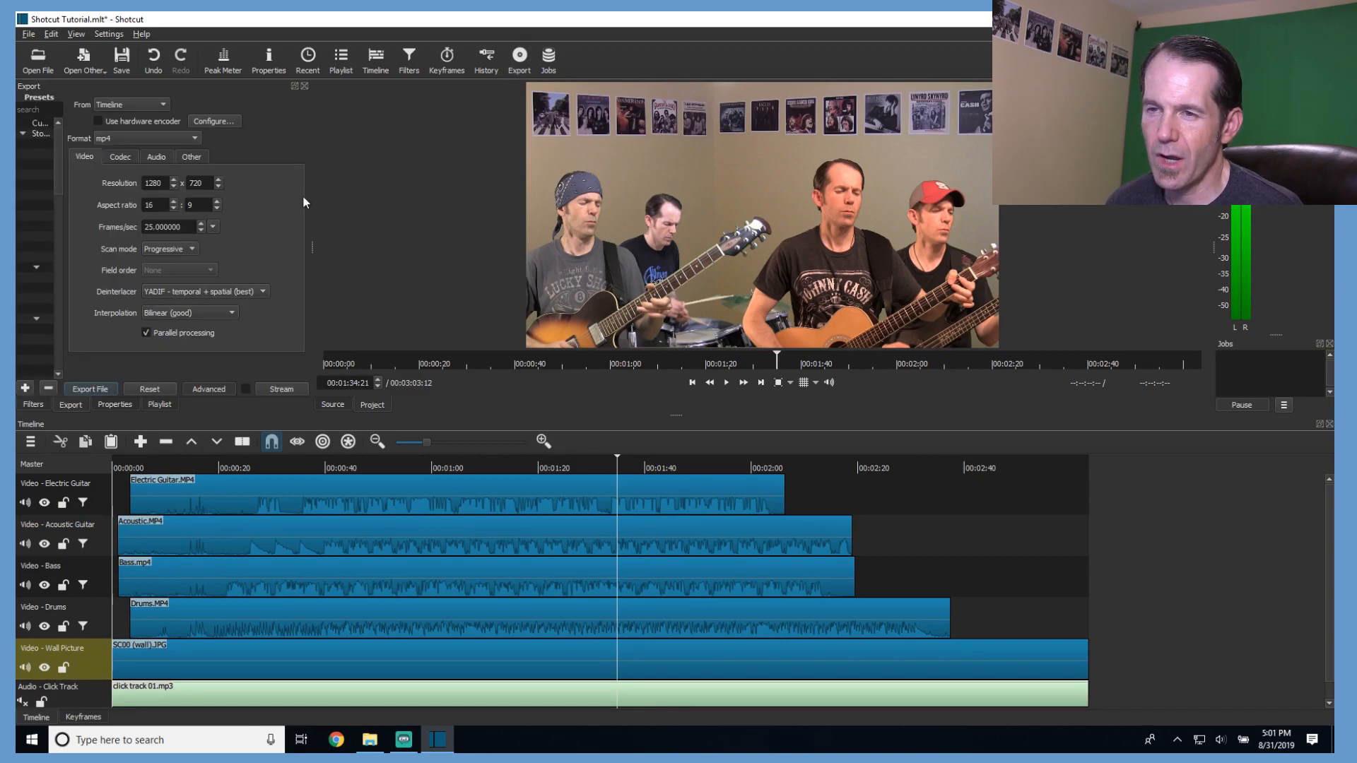
pyautogui.click(120, 156)
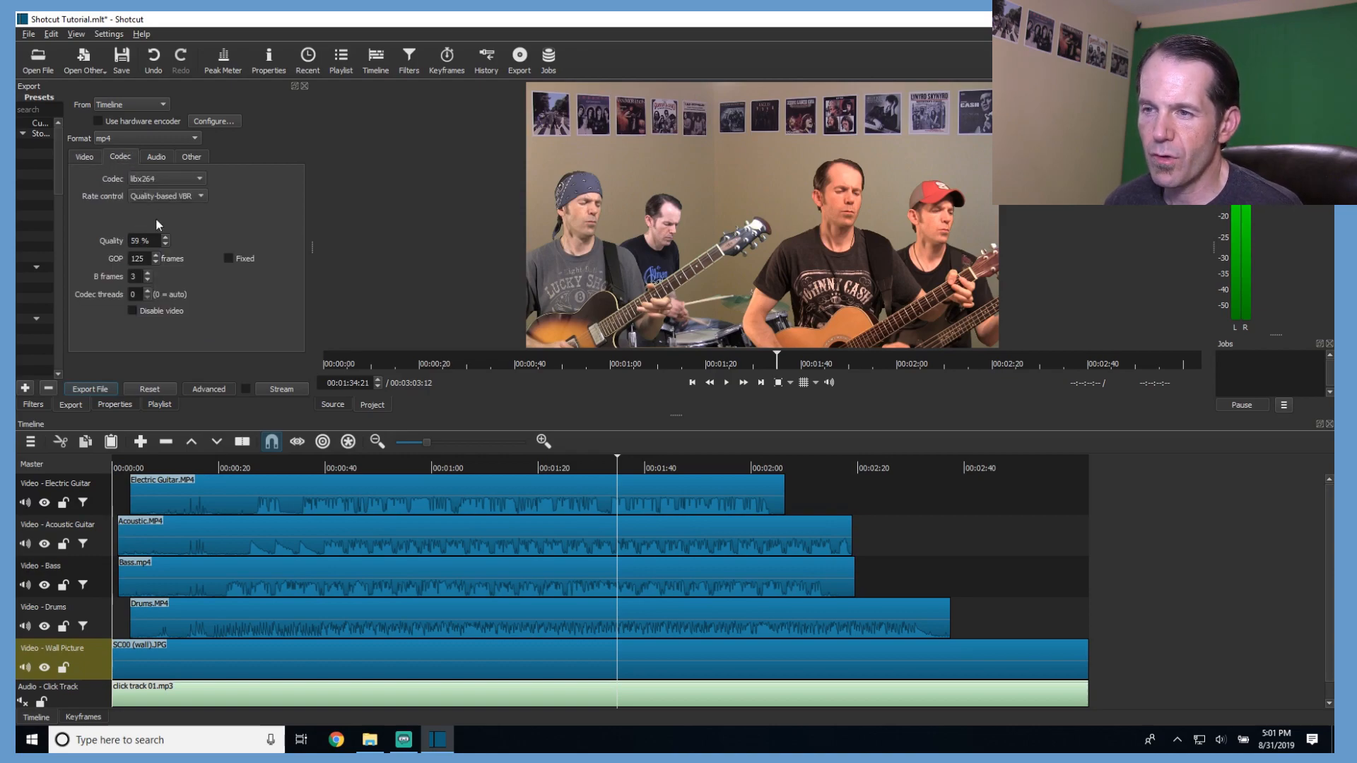
pyautogui.doubleClick(136, 240)
pyautogui.write('80')
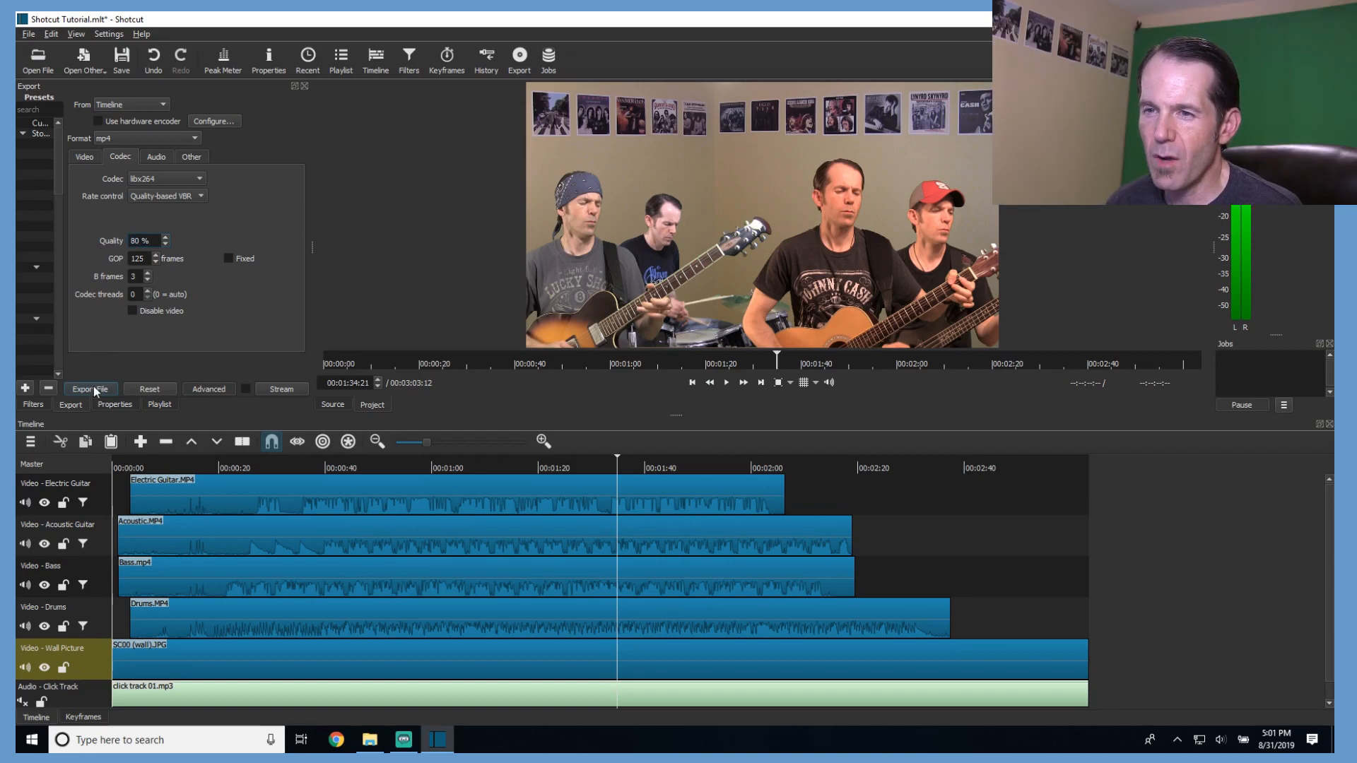
pyautogui.click(92, 389)
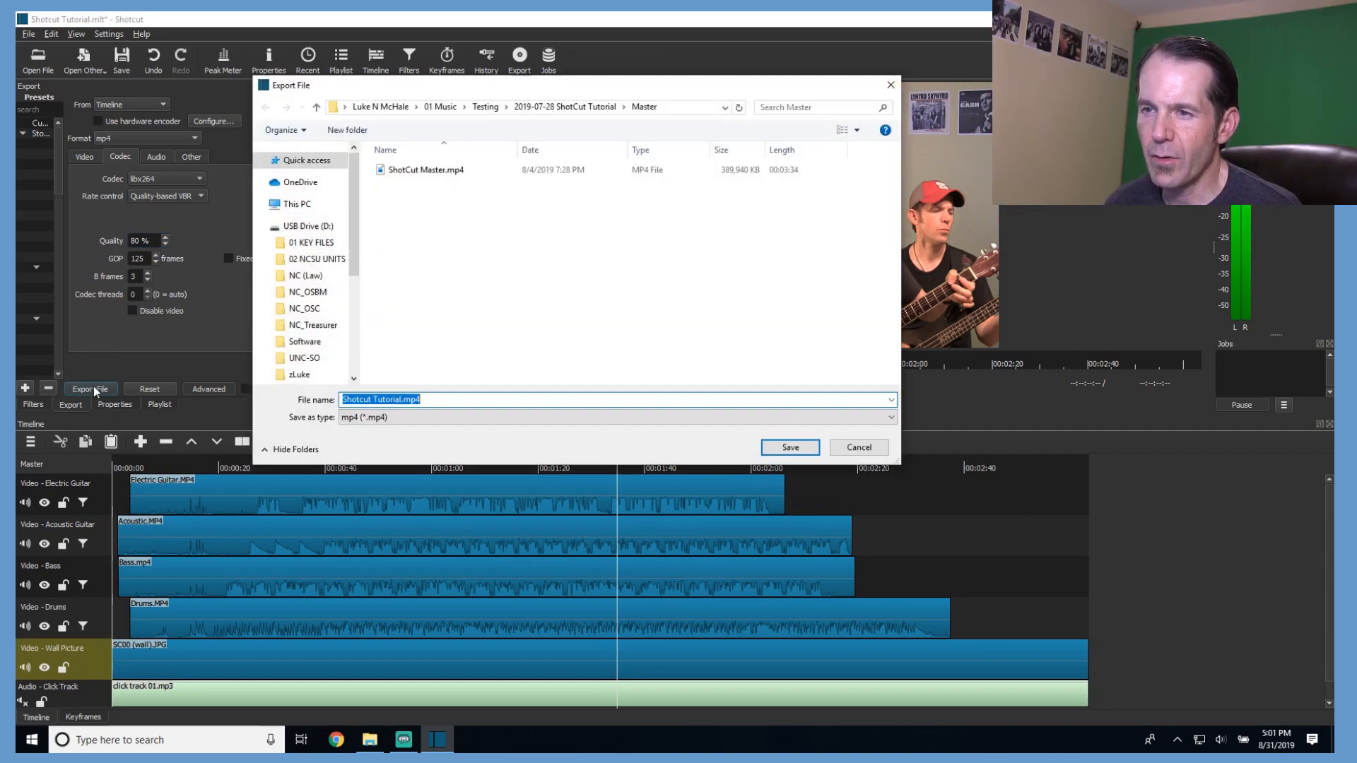
pyautogui.click(791, 443)
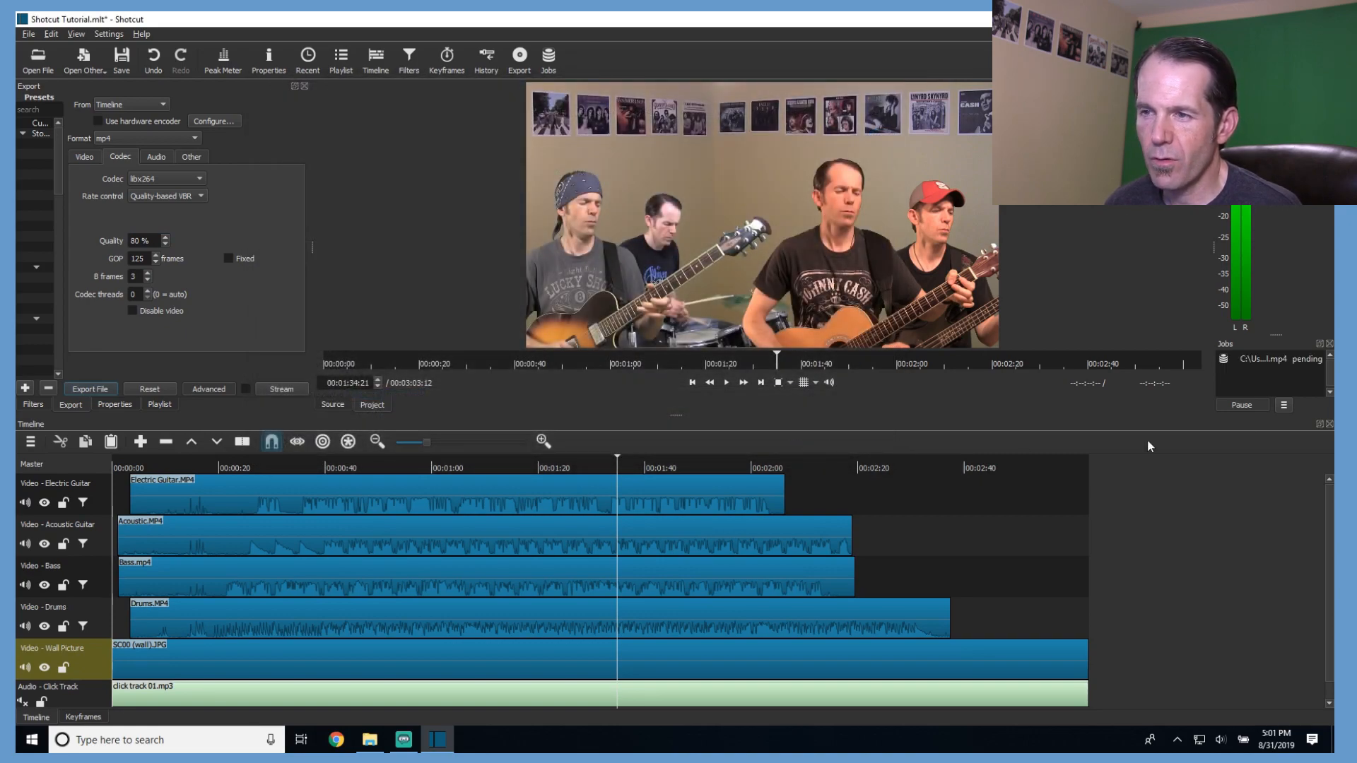
pyautogui.click(1298, 360)
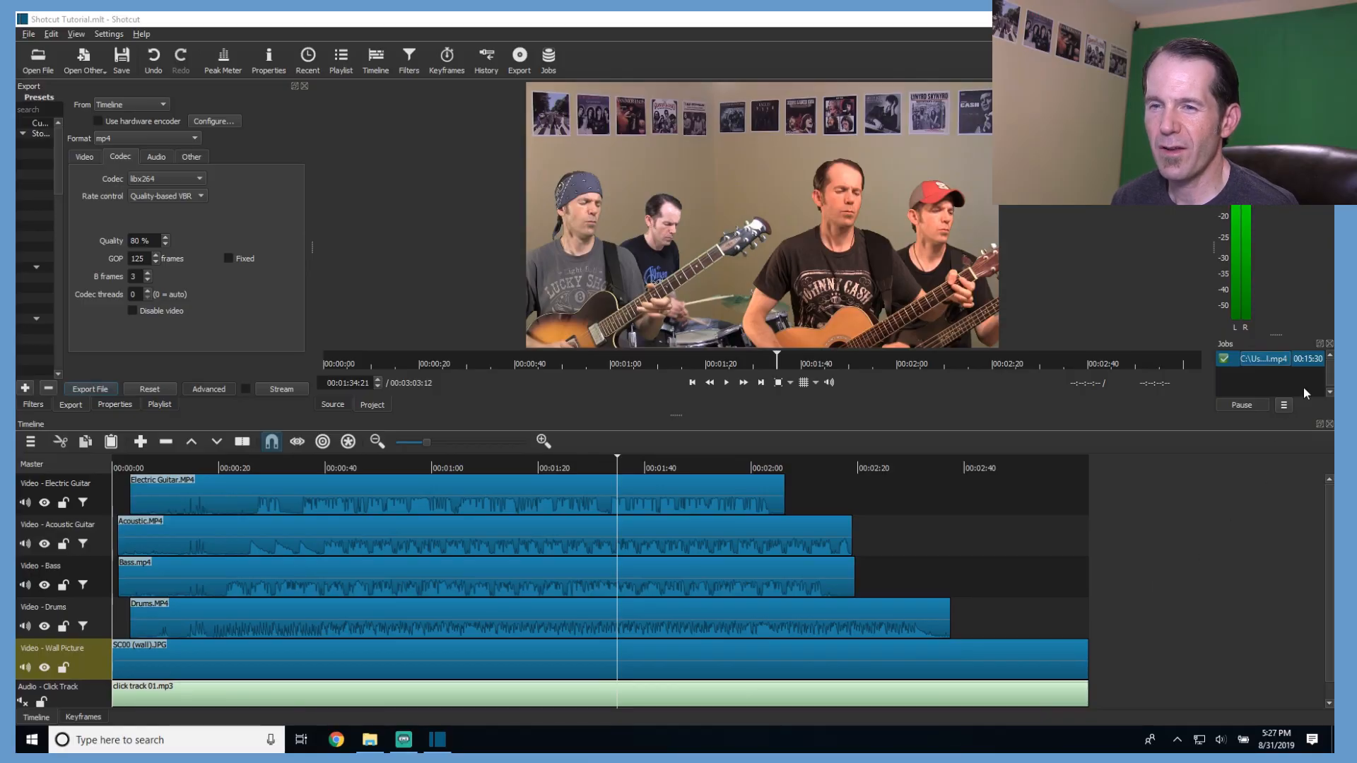
# Save the Shotcut Tutorial project and start a new, untitled one.
pyautogui.click(121, 56)
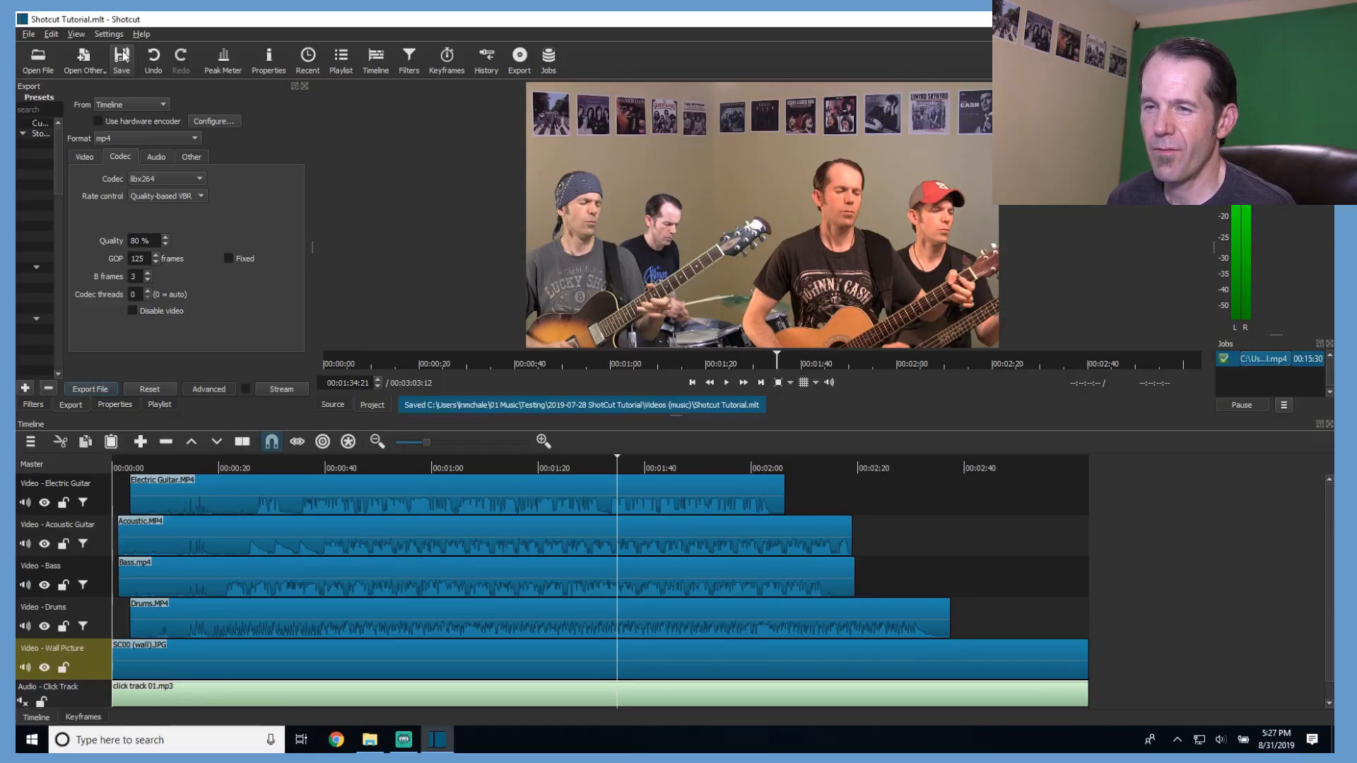
pyautogui.click(28, 33)
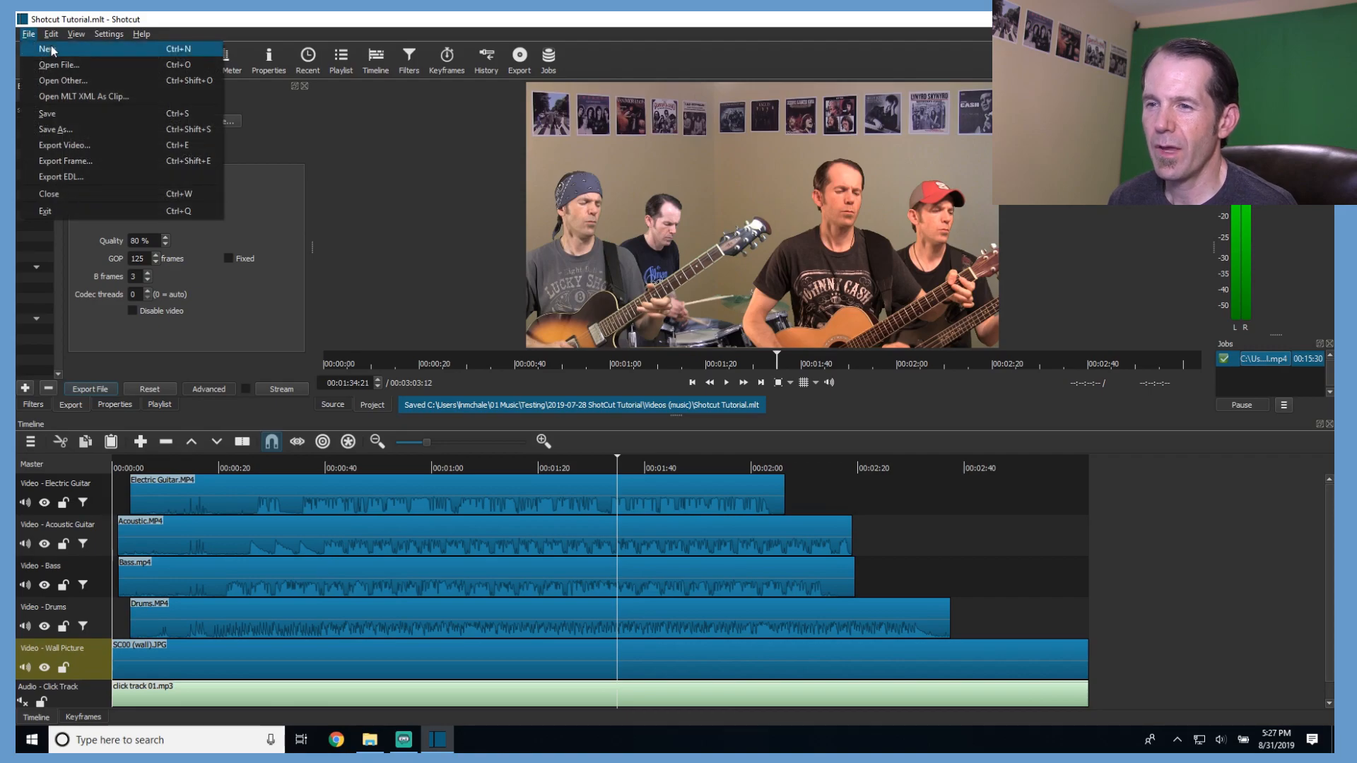
pyautogui.press('Escape')
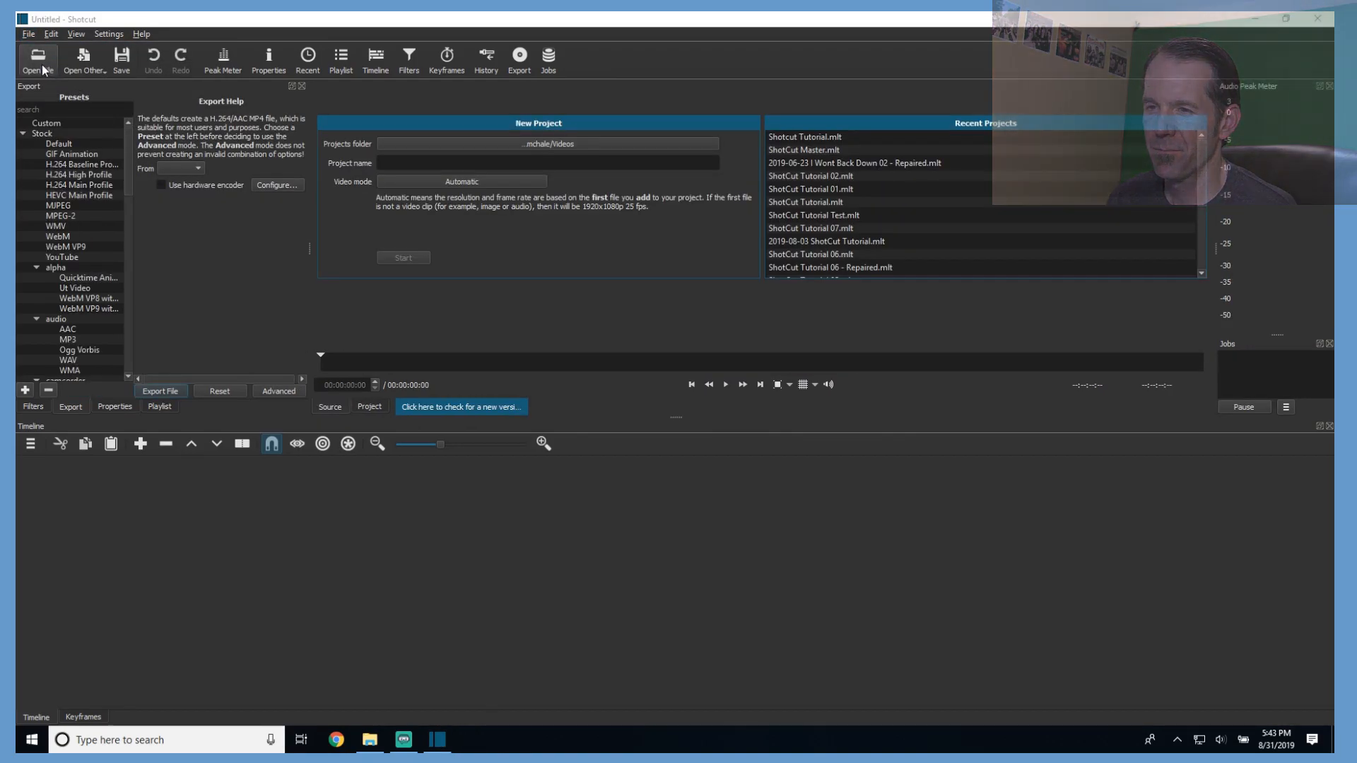
# Open the exported Shotcut Tutorial.mp4, play it from about 34 seconds, and enlarge the preview area.
pyautogui.click(39, 58)
pyautogui.doubleClick(489, 210)
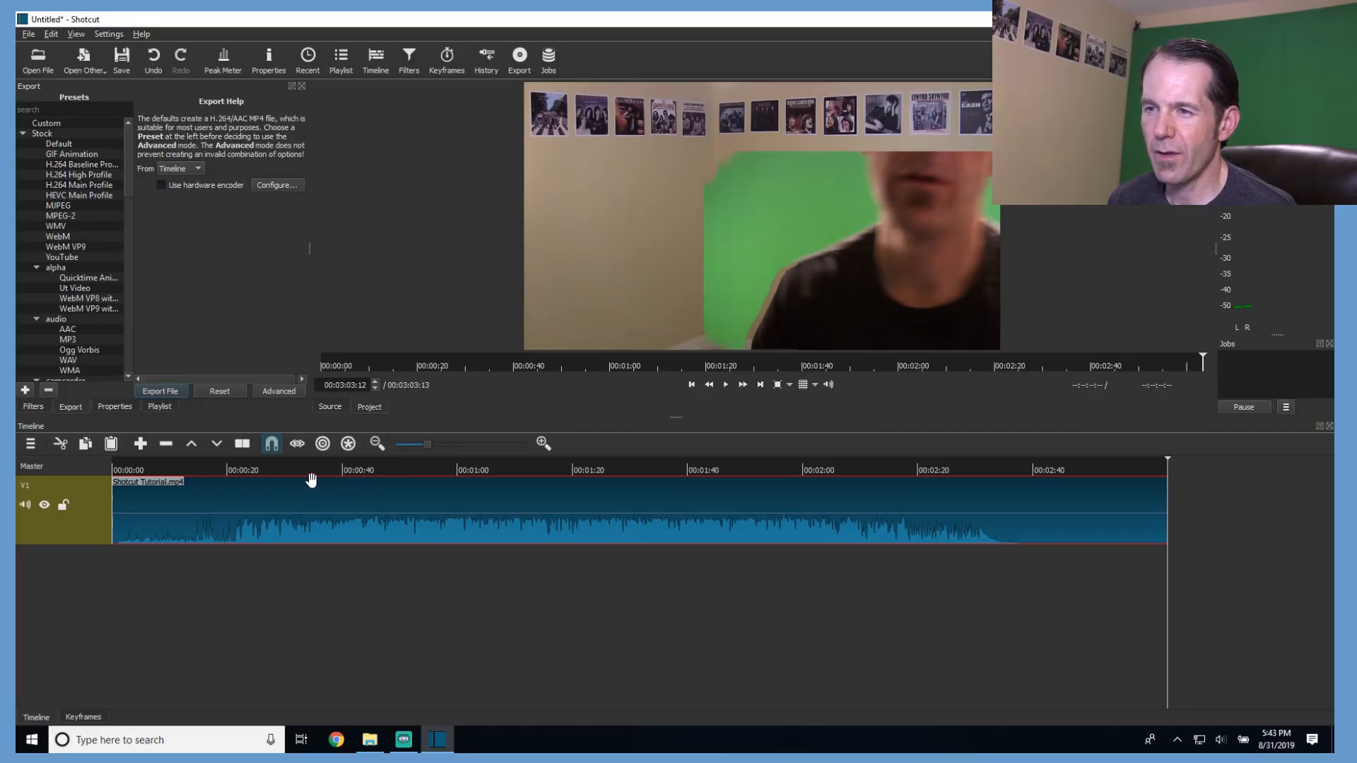
pyautogui.click(313, 466)
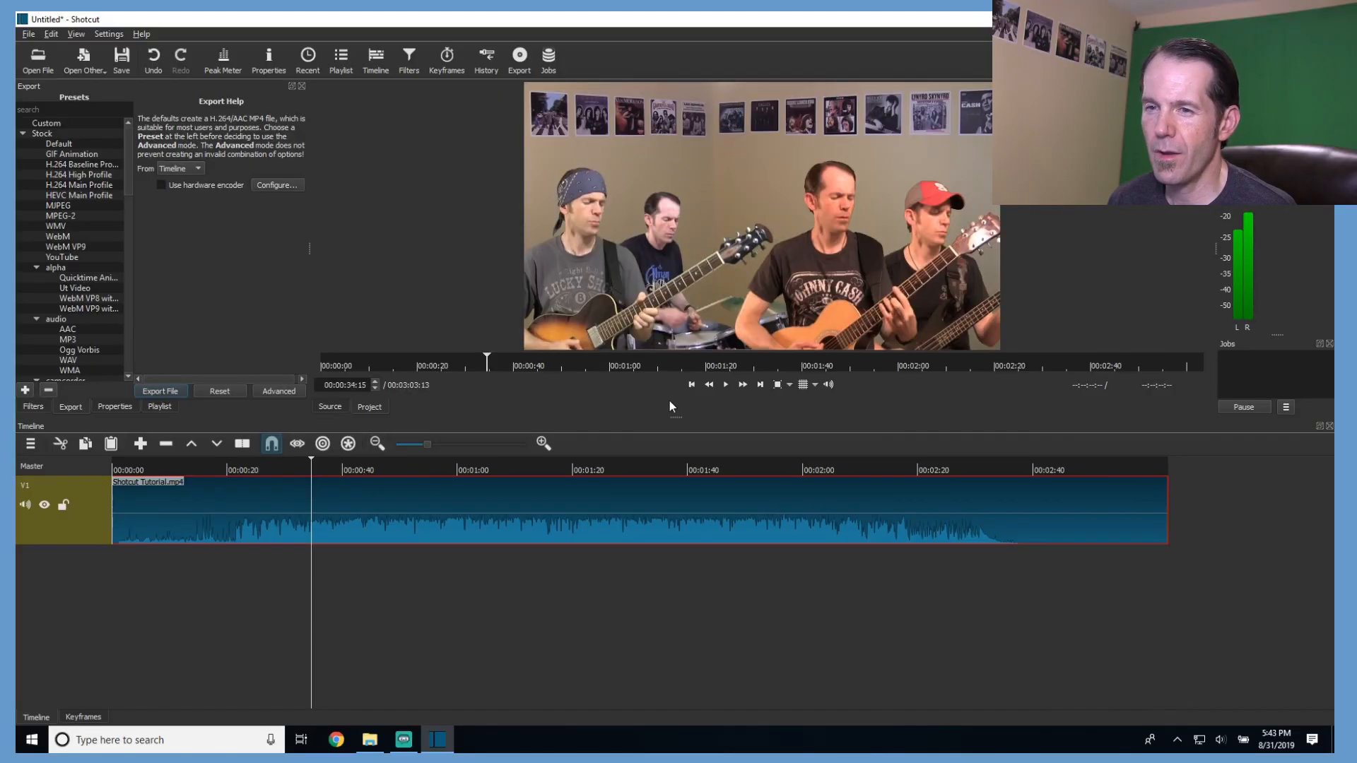
pyautogui.click(725, 384)
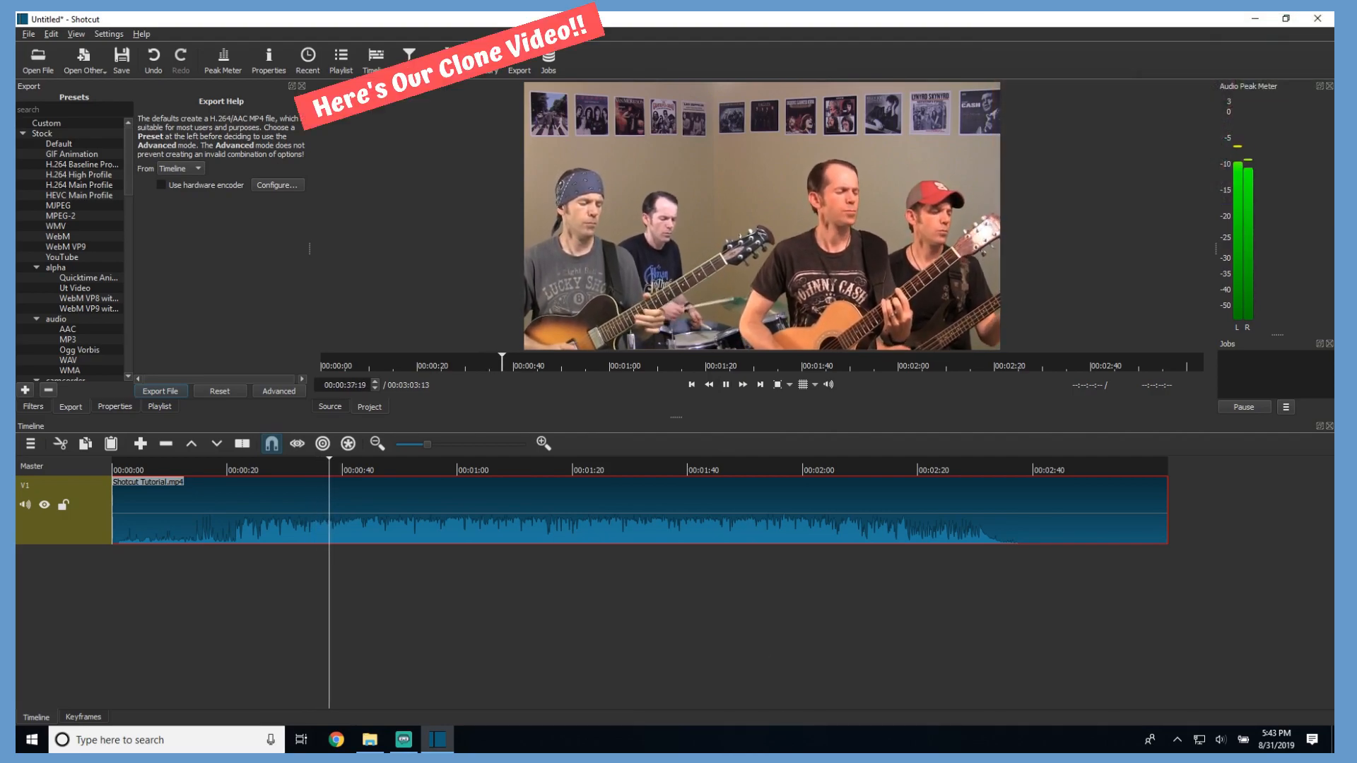
pyautogui.moveTo(677, 418); pyautogui.dragTo(666, 536)
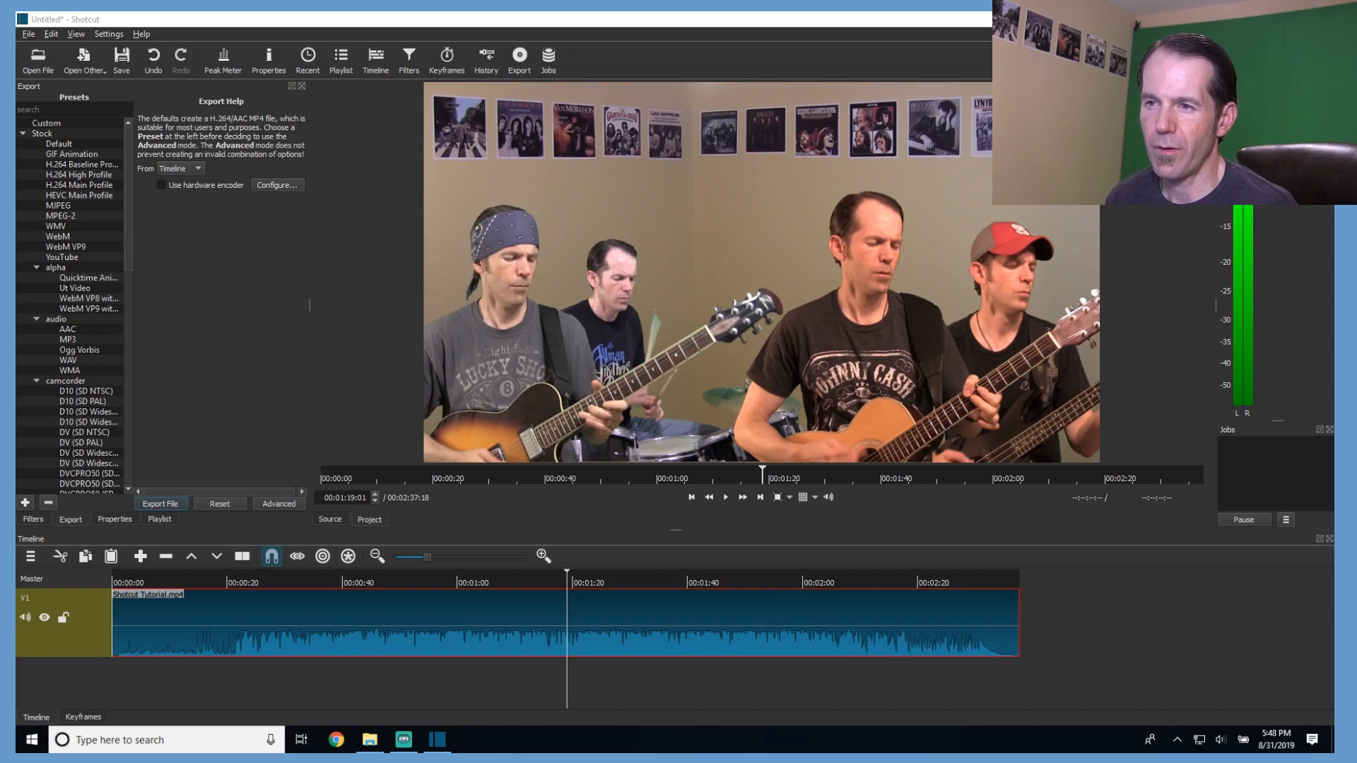
# Trim about 19 seconds off the start of the Shotcut Tutorial.mp4 clip, remove the leading gap, and trim the clip's end.
pyautogui.moveTo(227, 627); pyautogui.dragTo(318, 623)
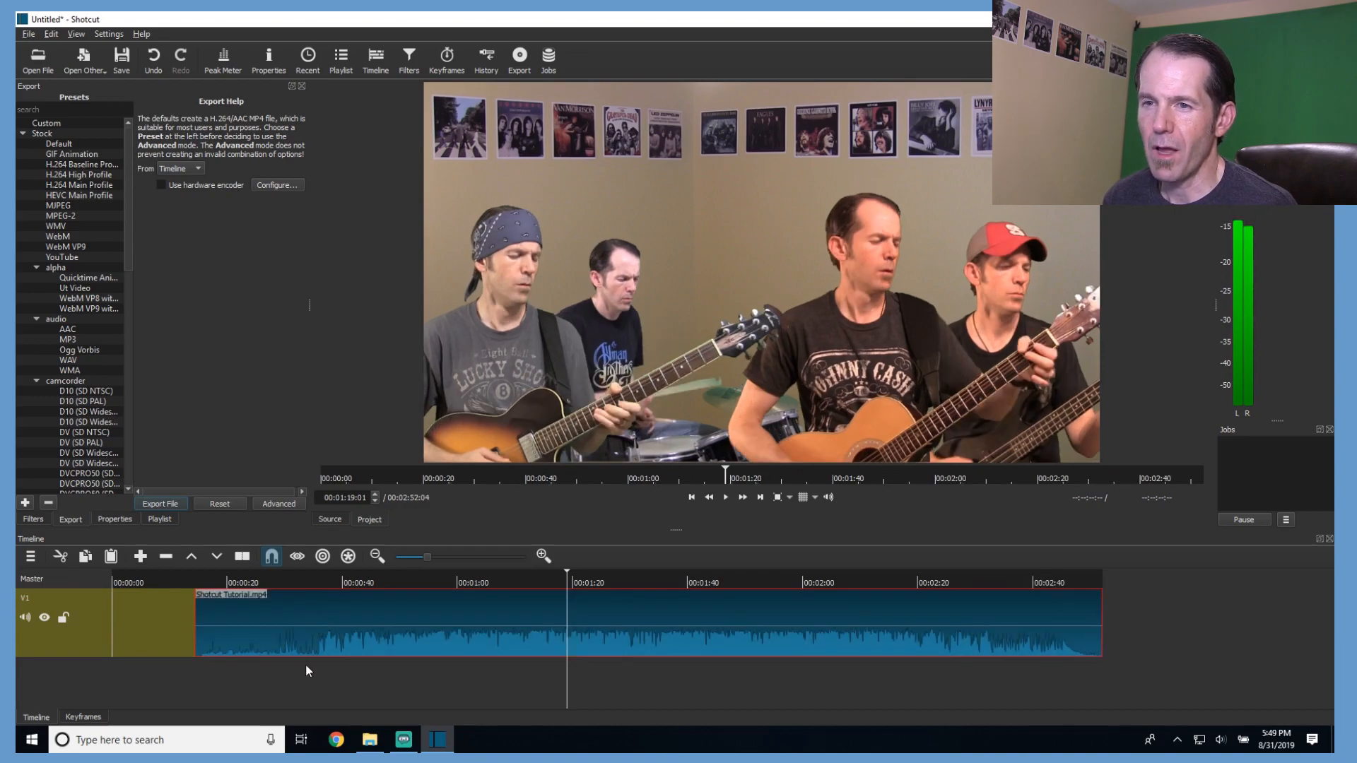
pyautogui.click(153, 58)
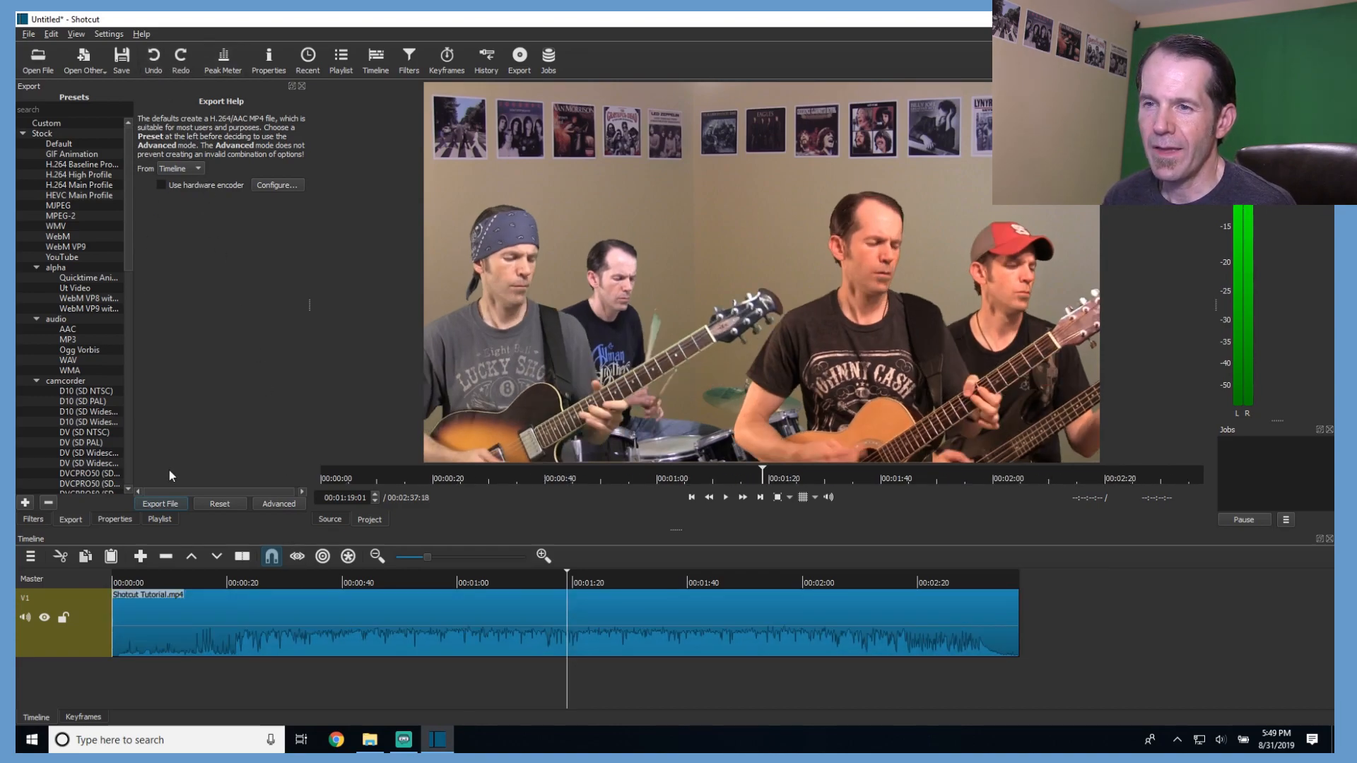
pyautogui.moveTo(113, 623); pyautogui.dragTo(236, 625)
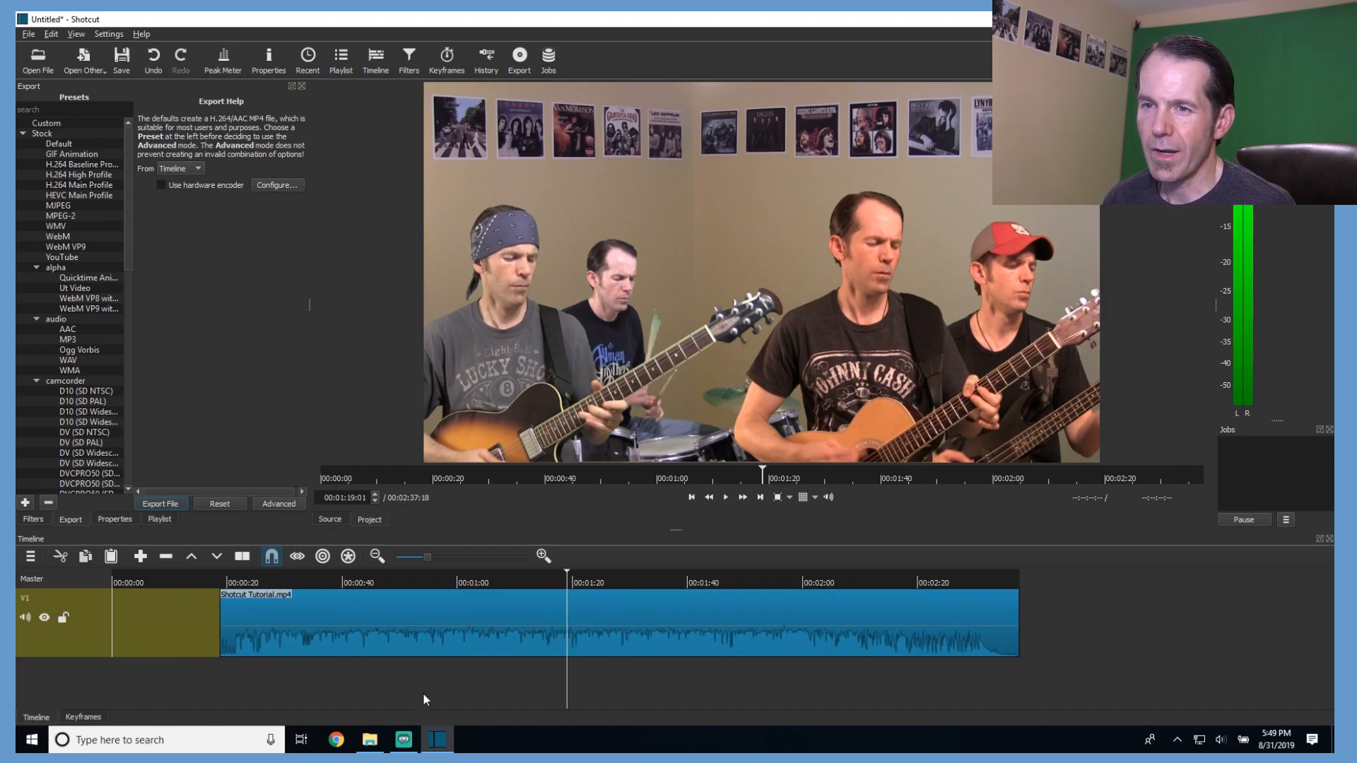
pyautogui.rightClick(201, 632)
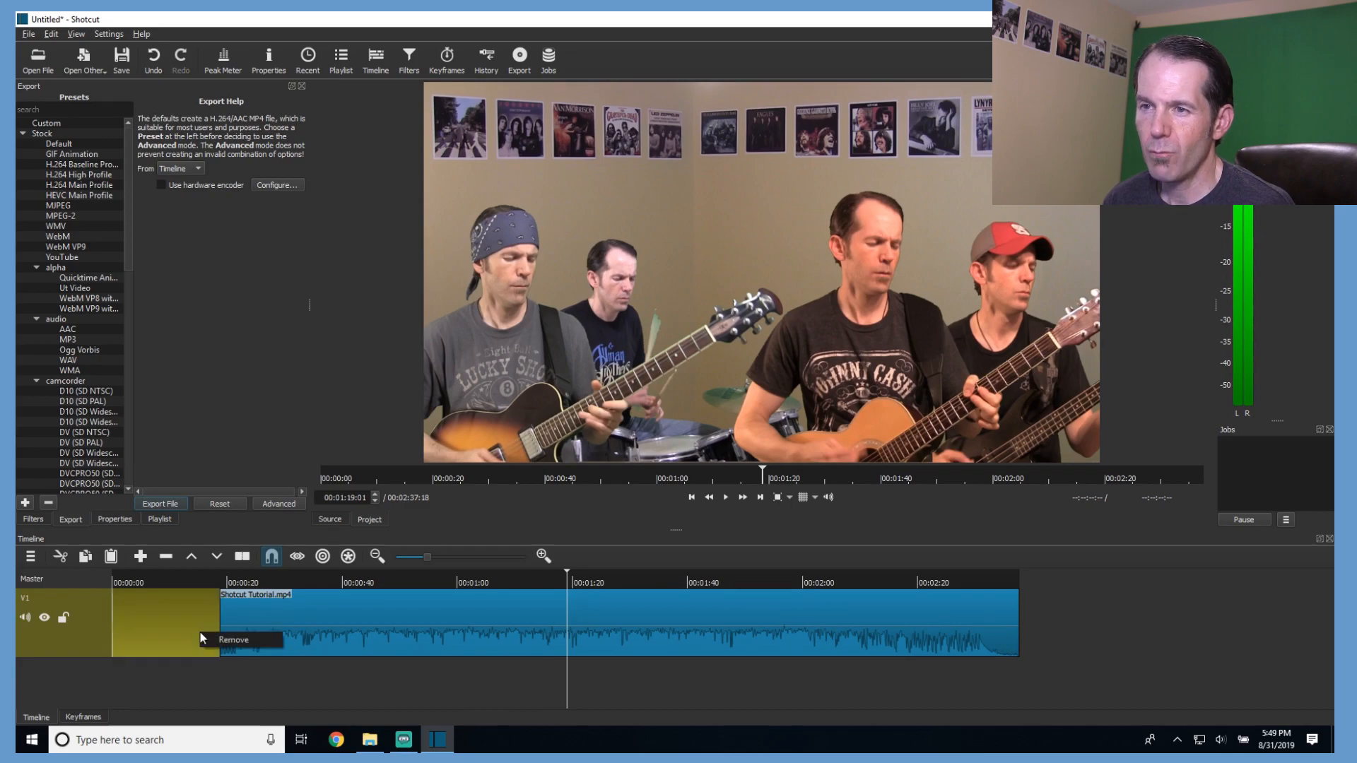
pyautogui.click(223, 639)
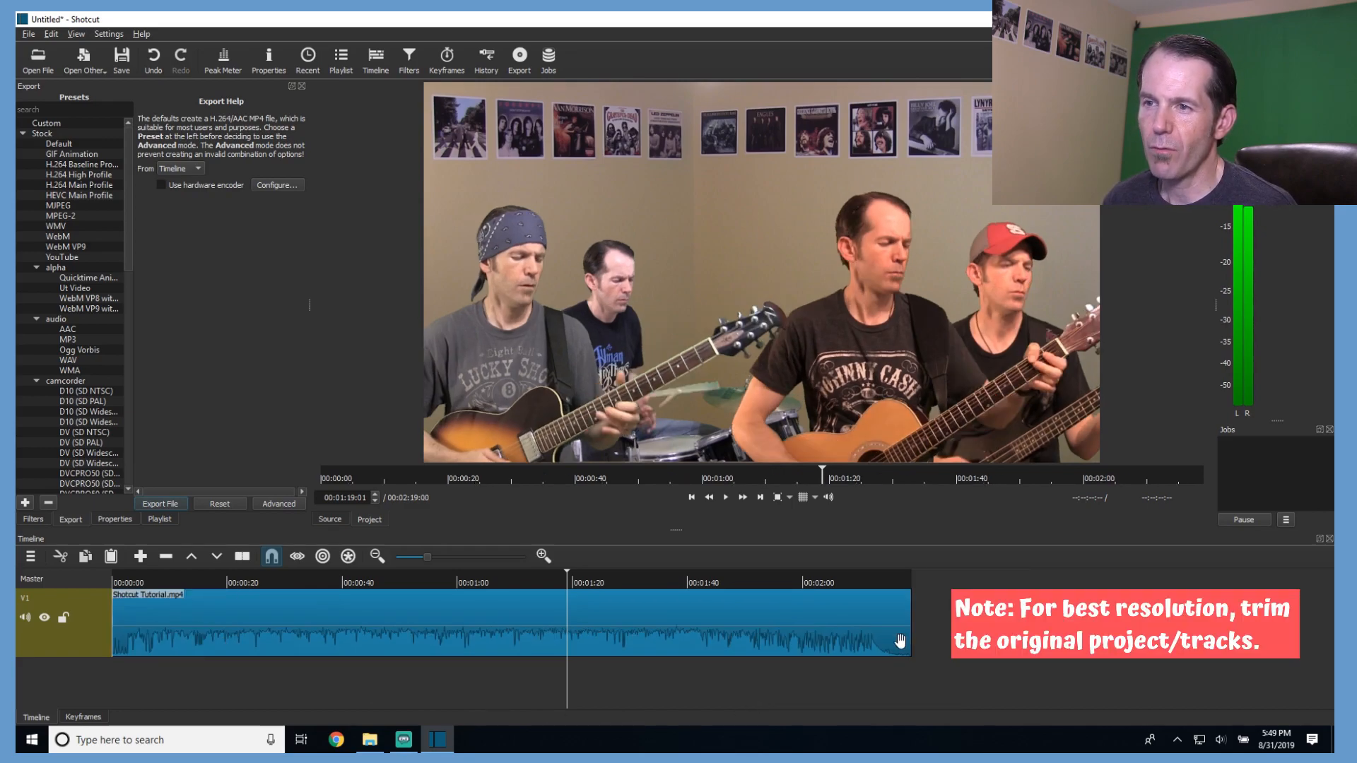
pyautogui.moveTo(910, 617); pyautogui.dragTo(881, 619)
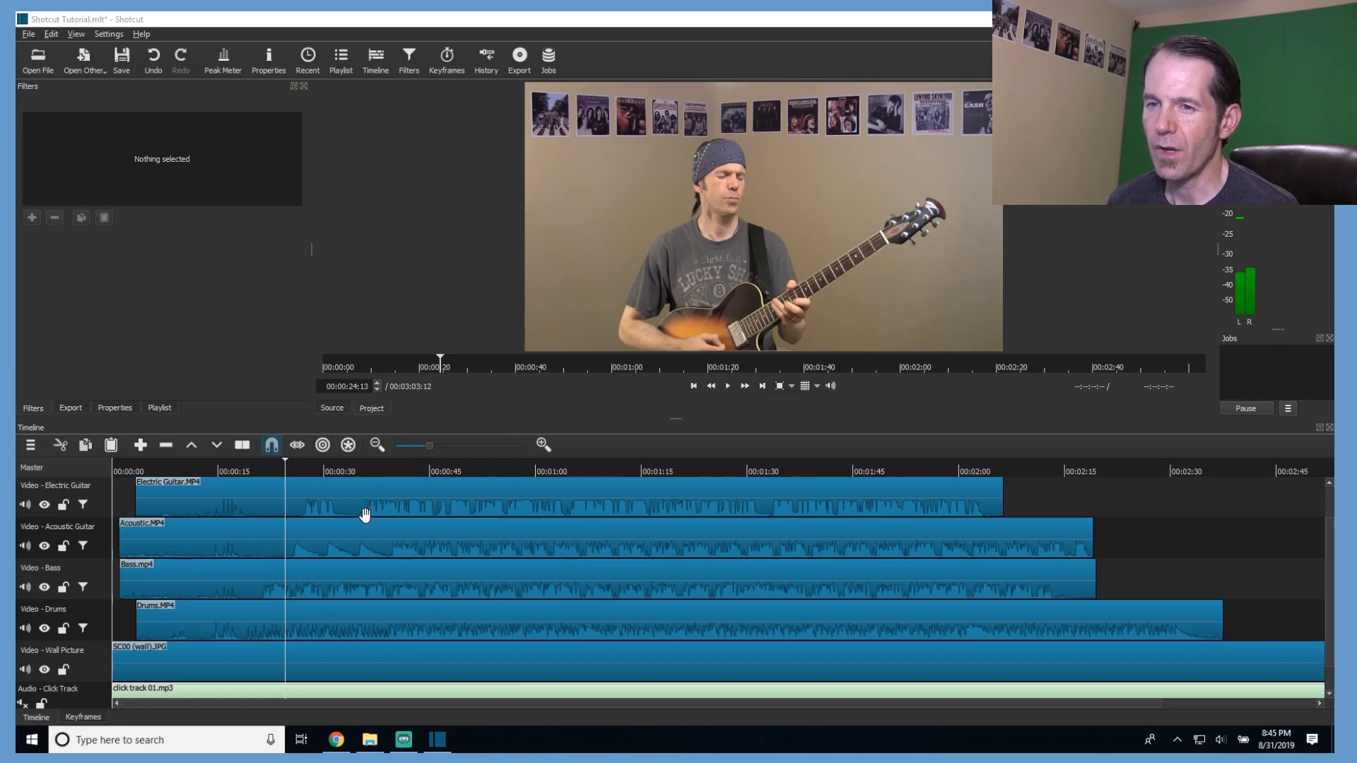
# Show the (Orig Elec Guitar Video) track to compare the original footage with the keyed version, and hide it again.
pyautogui.scroll(2, 356, 517)
pyautogui.click(44, 506)
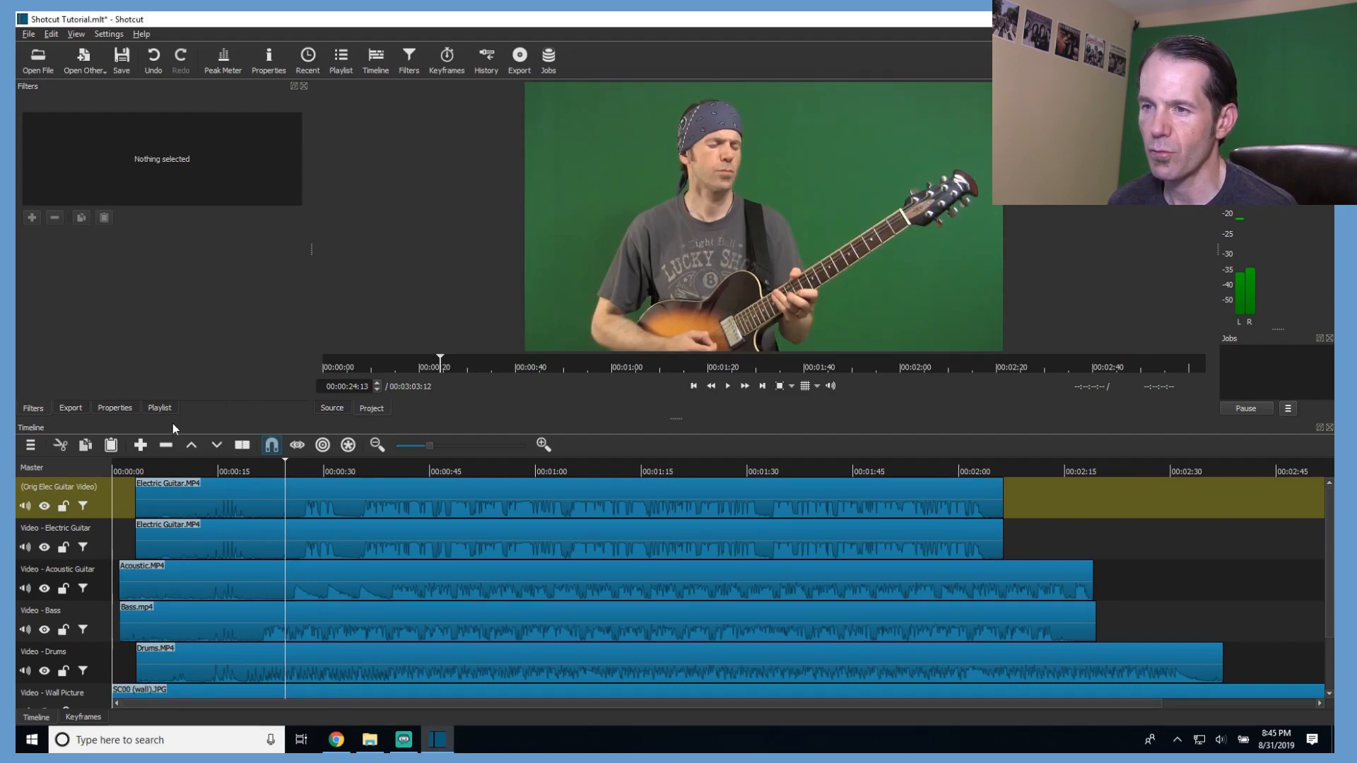
pyautogui.click(44, 505)
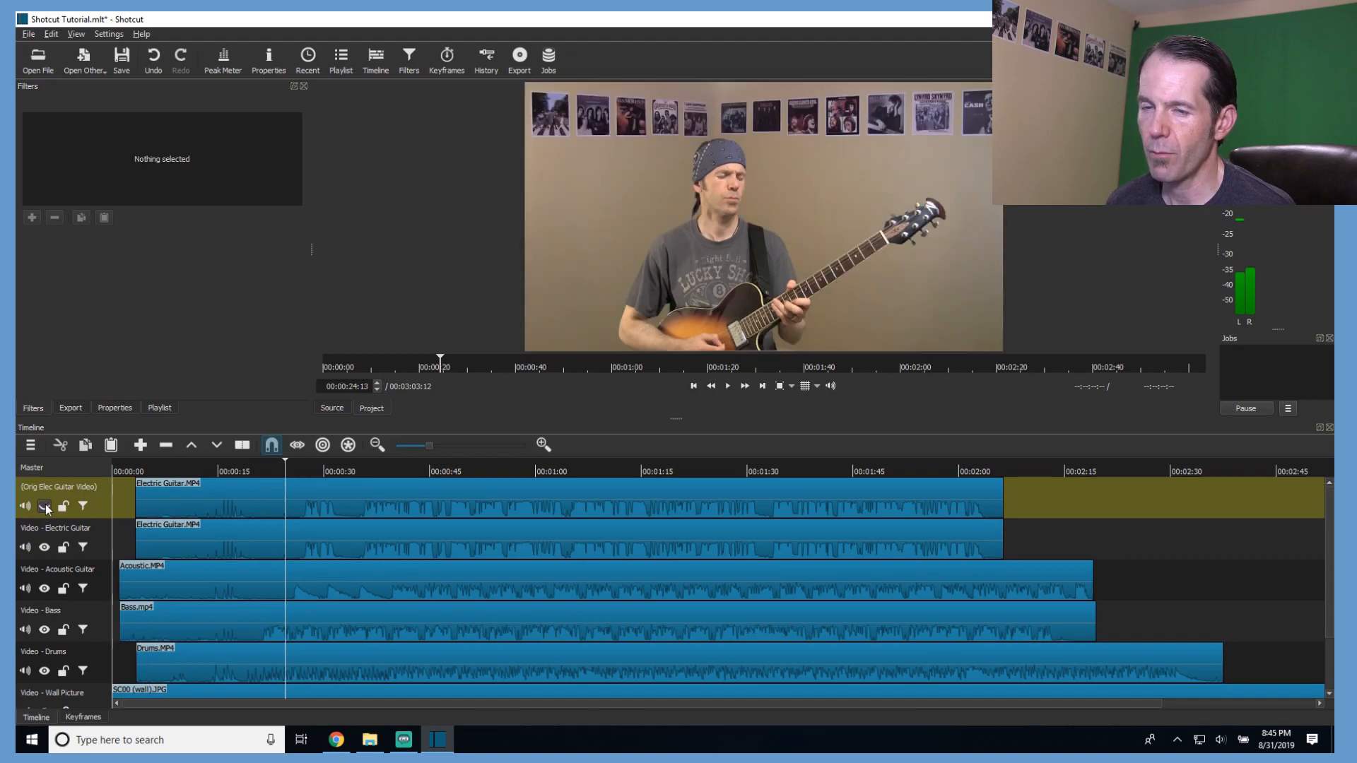
# Hide the electric guitar, acoustic guitar and bass video tracks to inspect the players layered underneath, and show them all again.
pyautogui.click(44, 547)
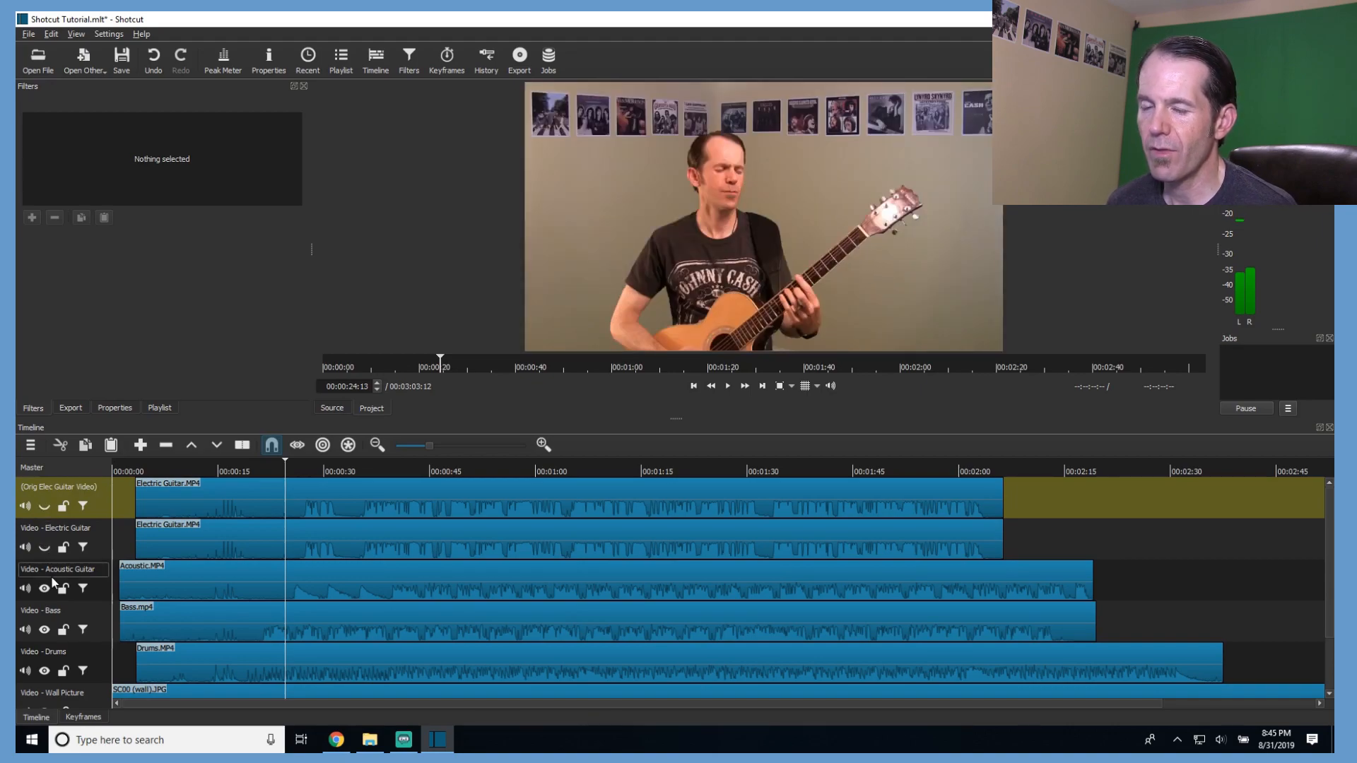
pyautogui.click(43, 589)
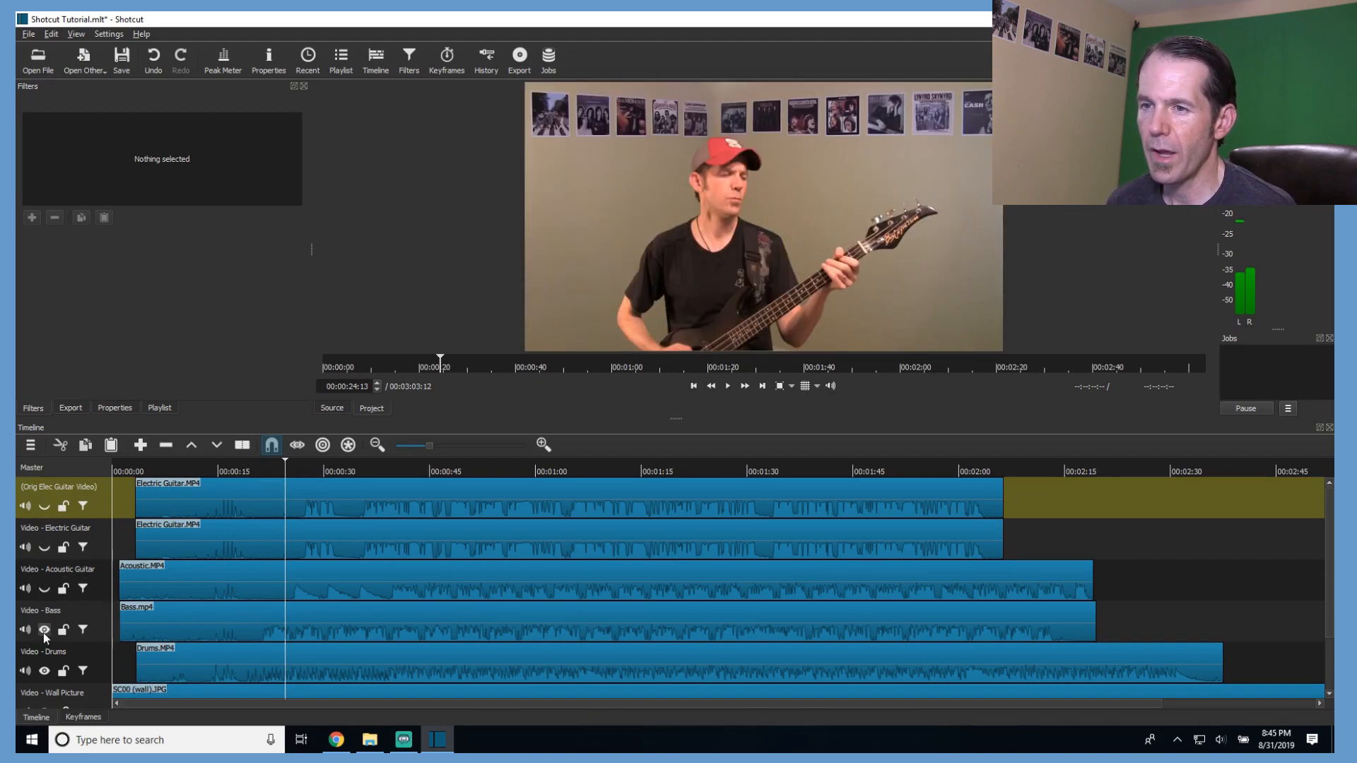
pyautogui.click(43, 630)
pyautogui.click(45, 629)
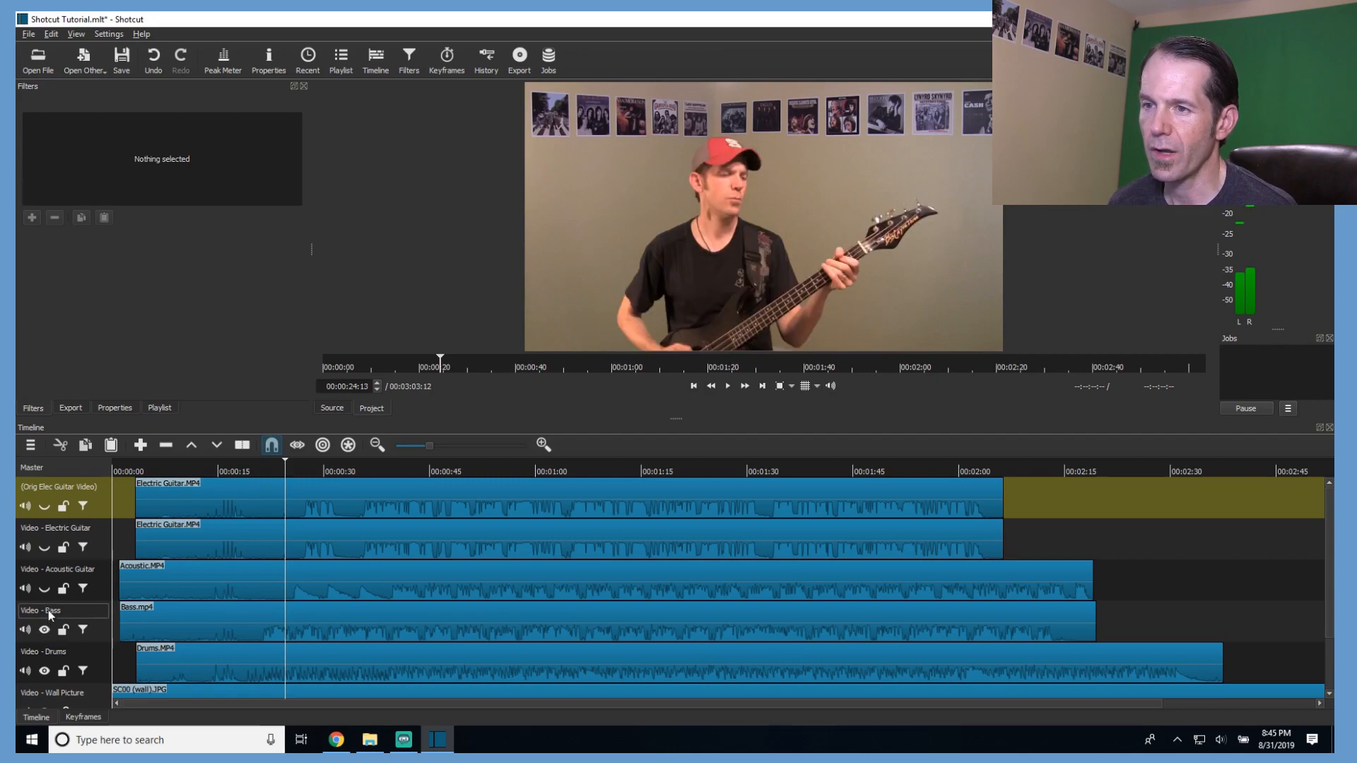
pyautogui.click(45, 588)
pyautogui.click(45, 547)
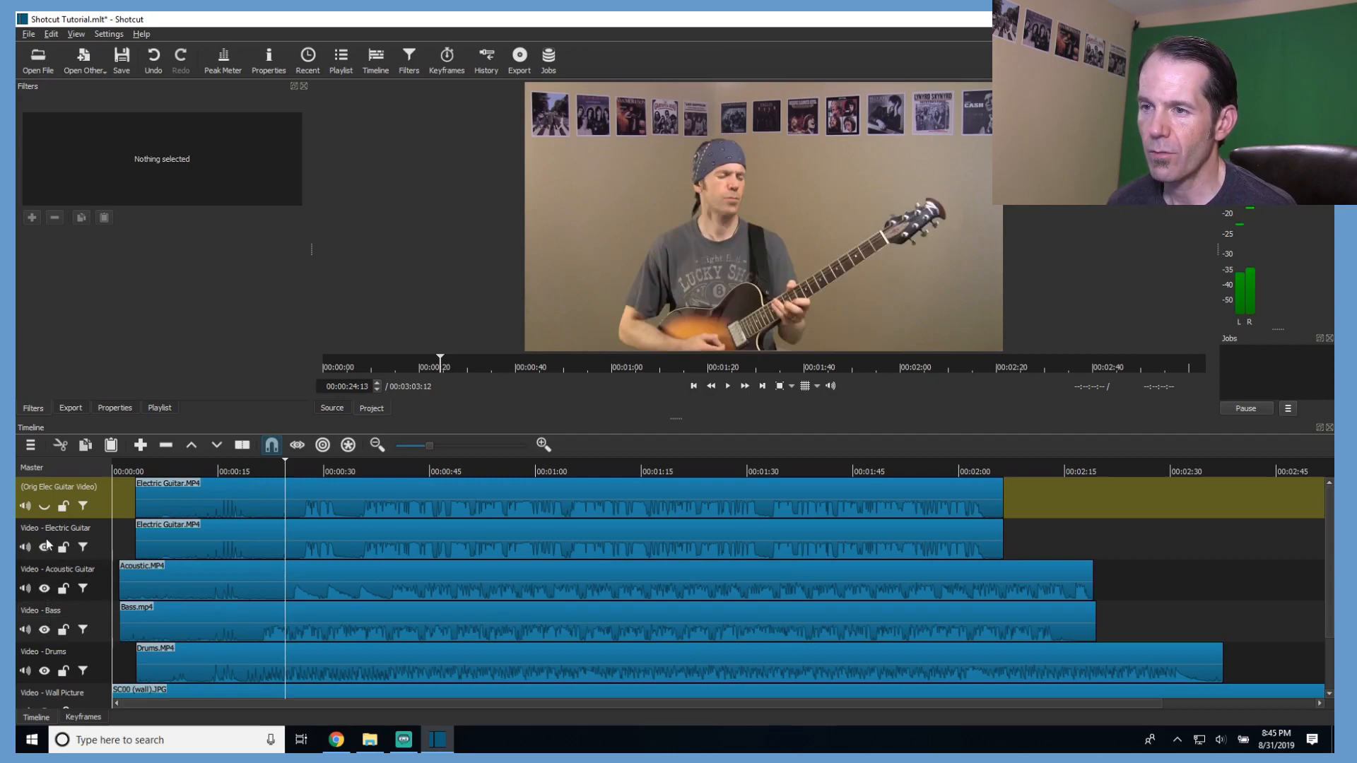
# Remove the (Orig Elec Guitar Video) track from the timeline.
pyautogui.rightClick(101, 507)
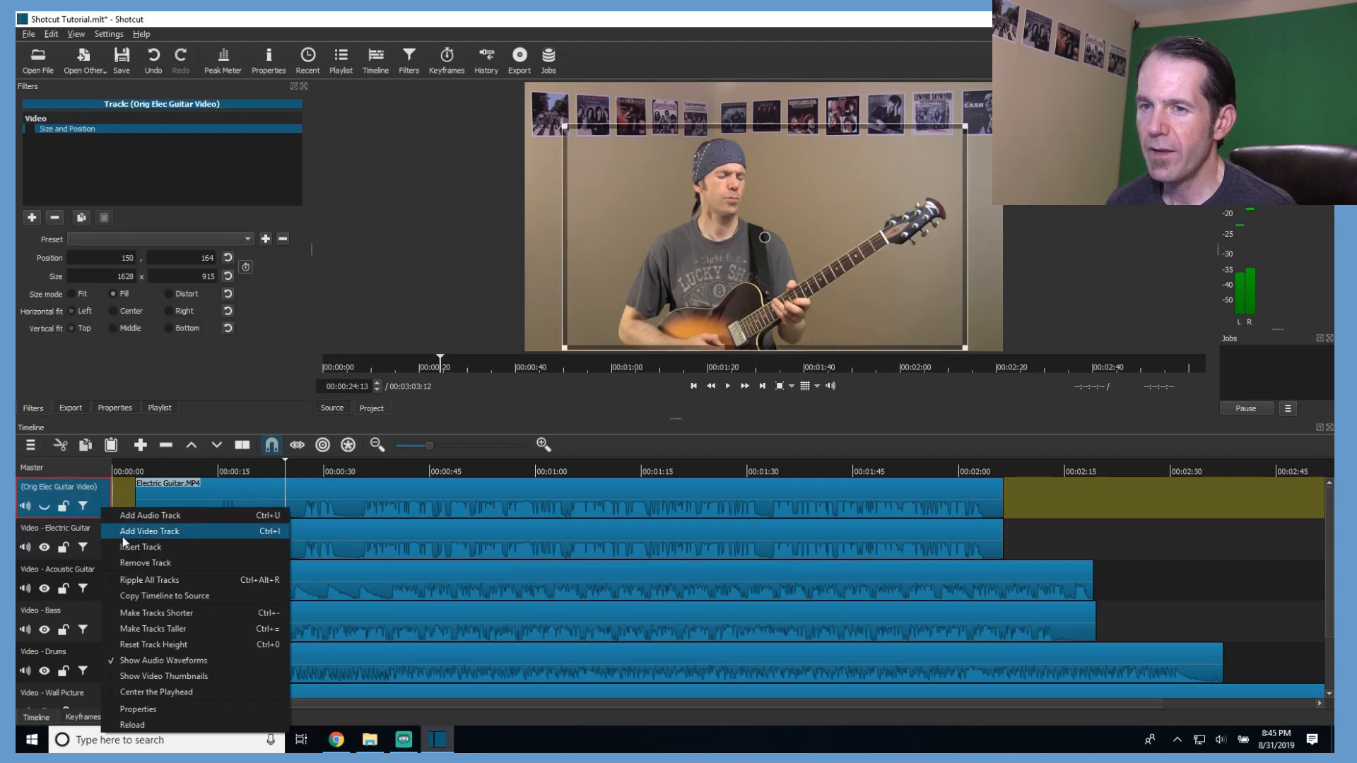
pyautogui.click(141, 560)
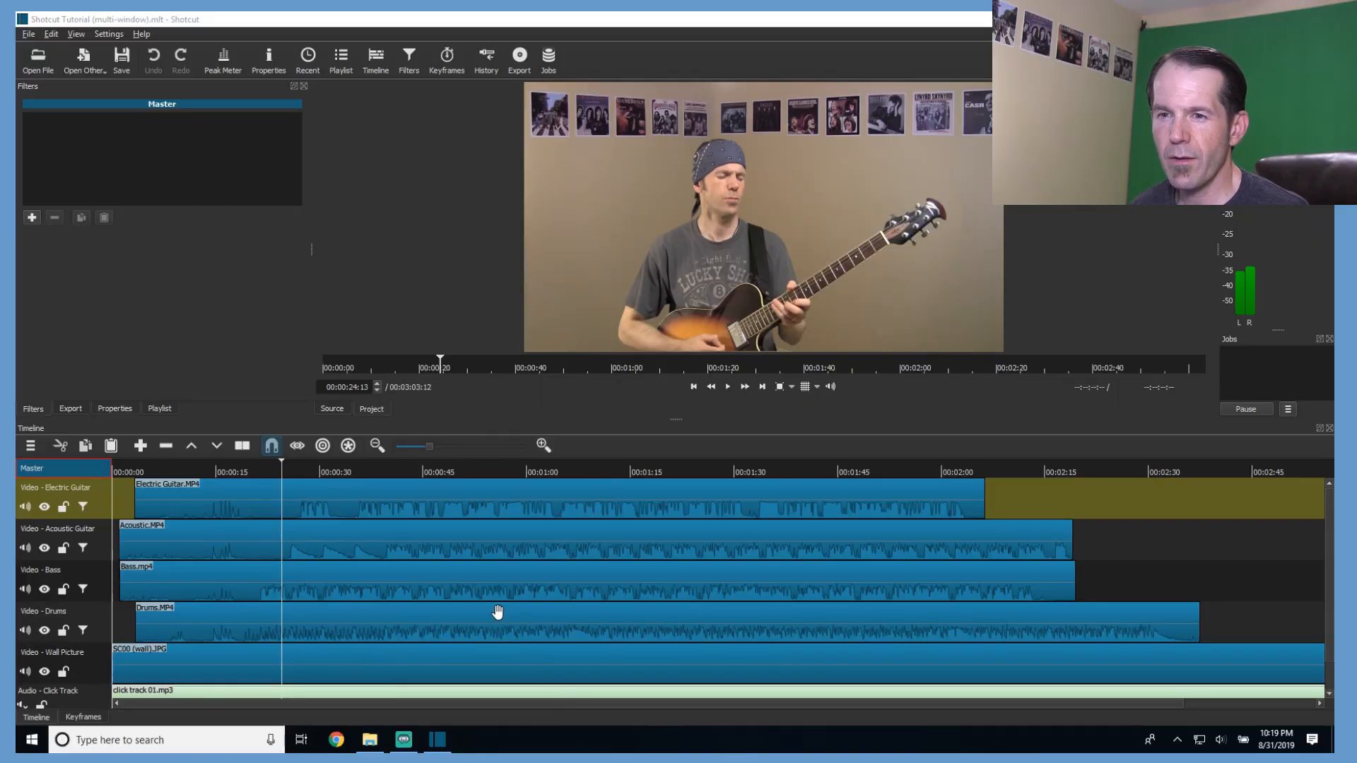
# Add a Size and Position filter to the Electric Guitar.MP4 clip and apply the Bottom Right preset.
pyautogui.click(314, 516)
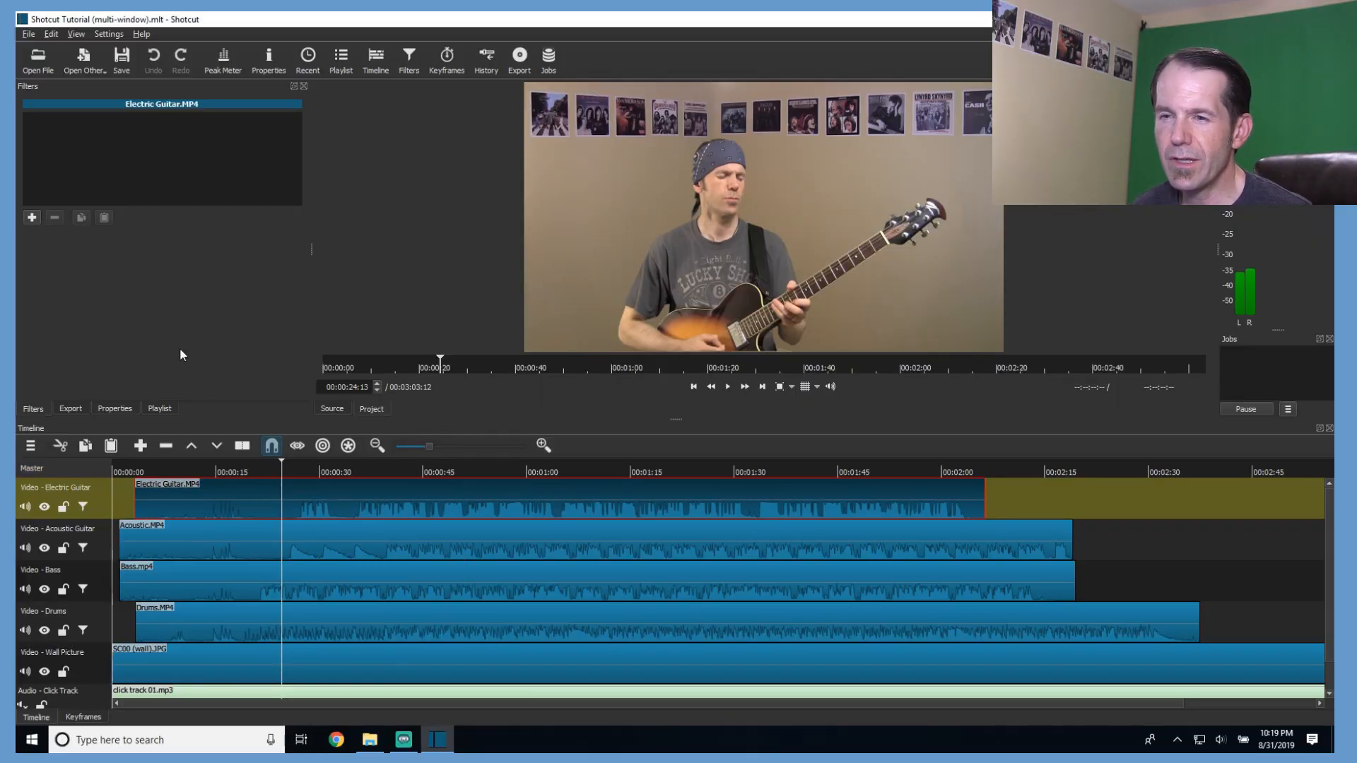
pyautogui.click(32, 218)
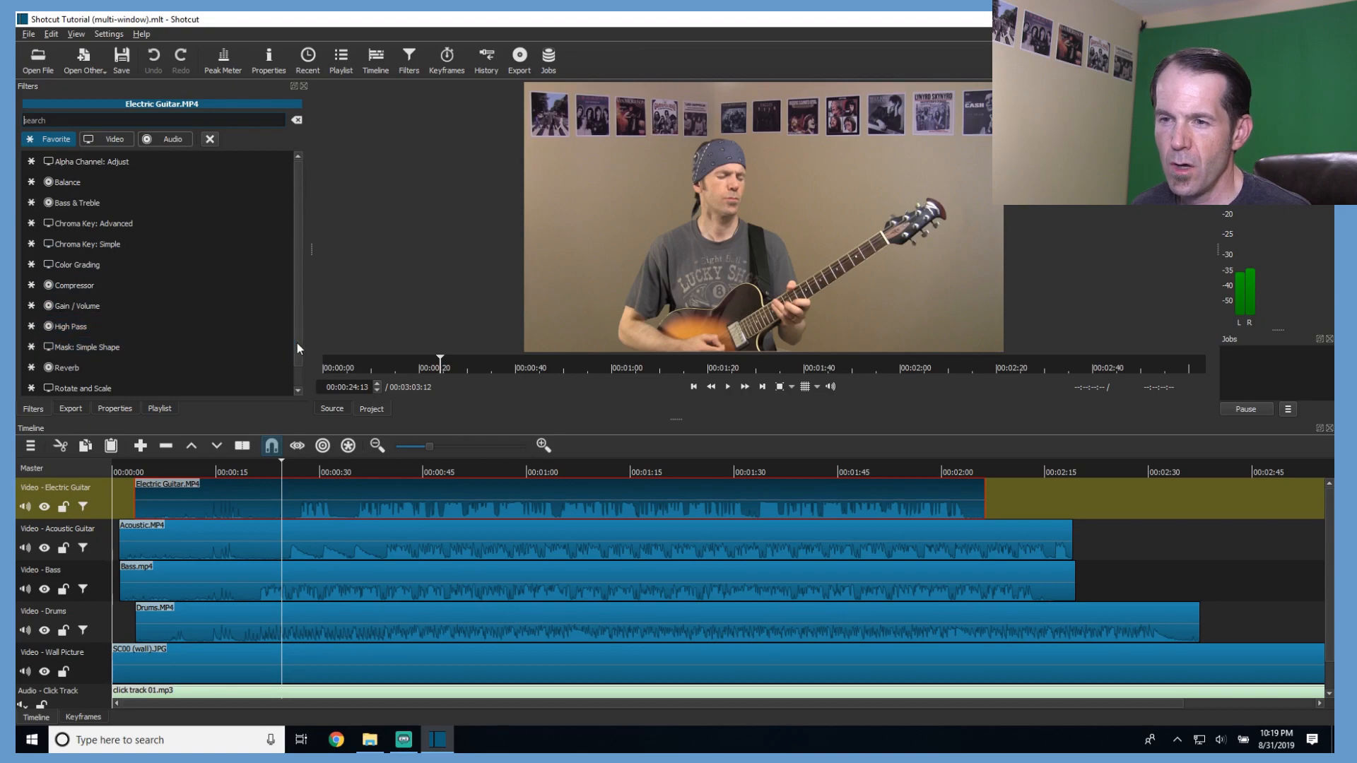
pyautogui.click(219, 386)
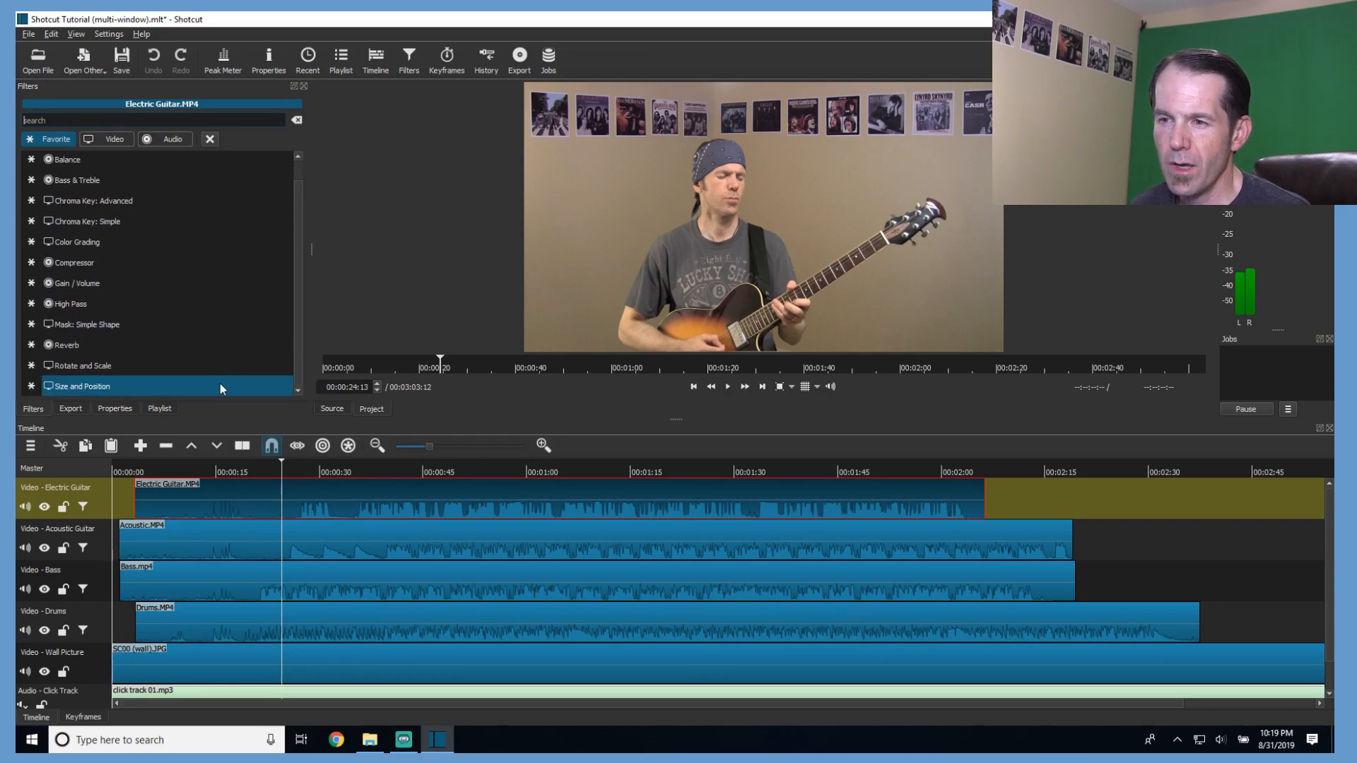
pyautogui.click(146, 239)
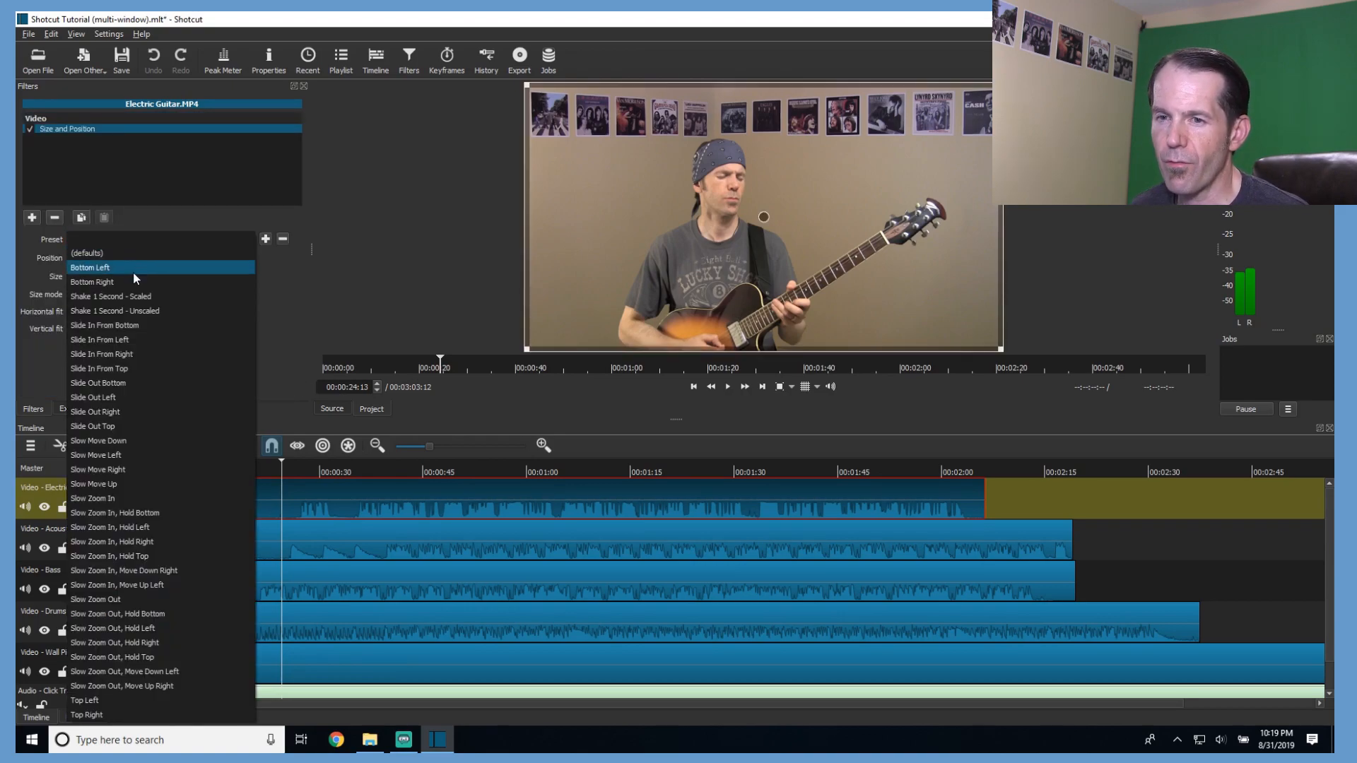
pyautogui.click(131, 282)
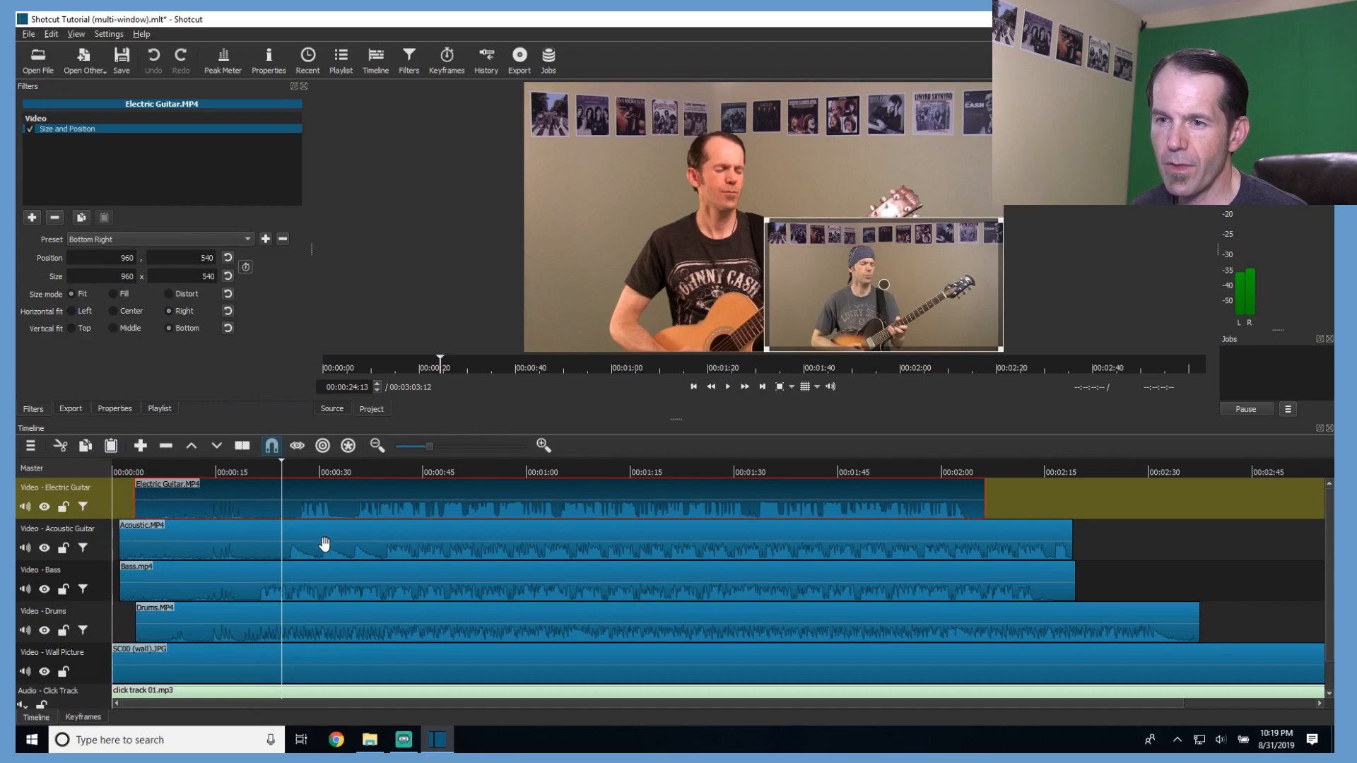
# Add a Size and Position filter to the Acoustic.MP4 clip and apply the Top Left preset.
pyautogui.click(326, 548)
pyautogui.click(32, 217)
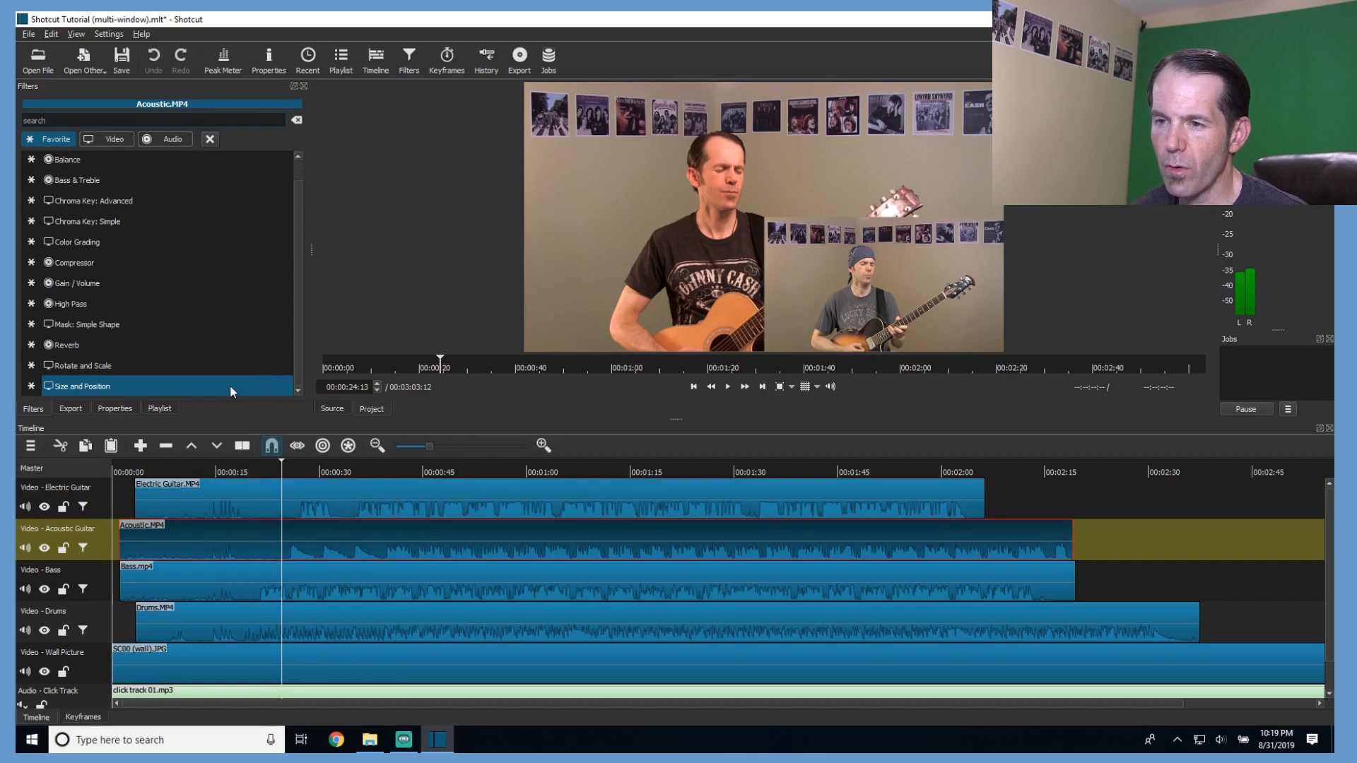
pyautogui.click(230, 384)
pyautogui.click(175, 240)
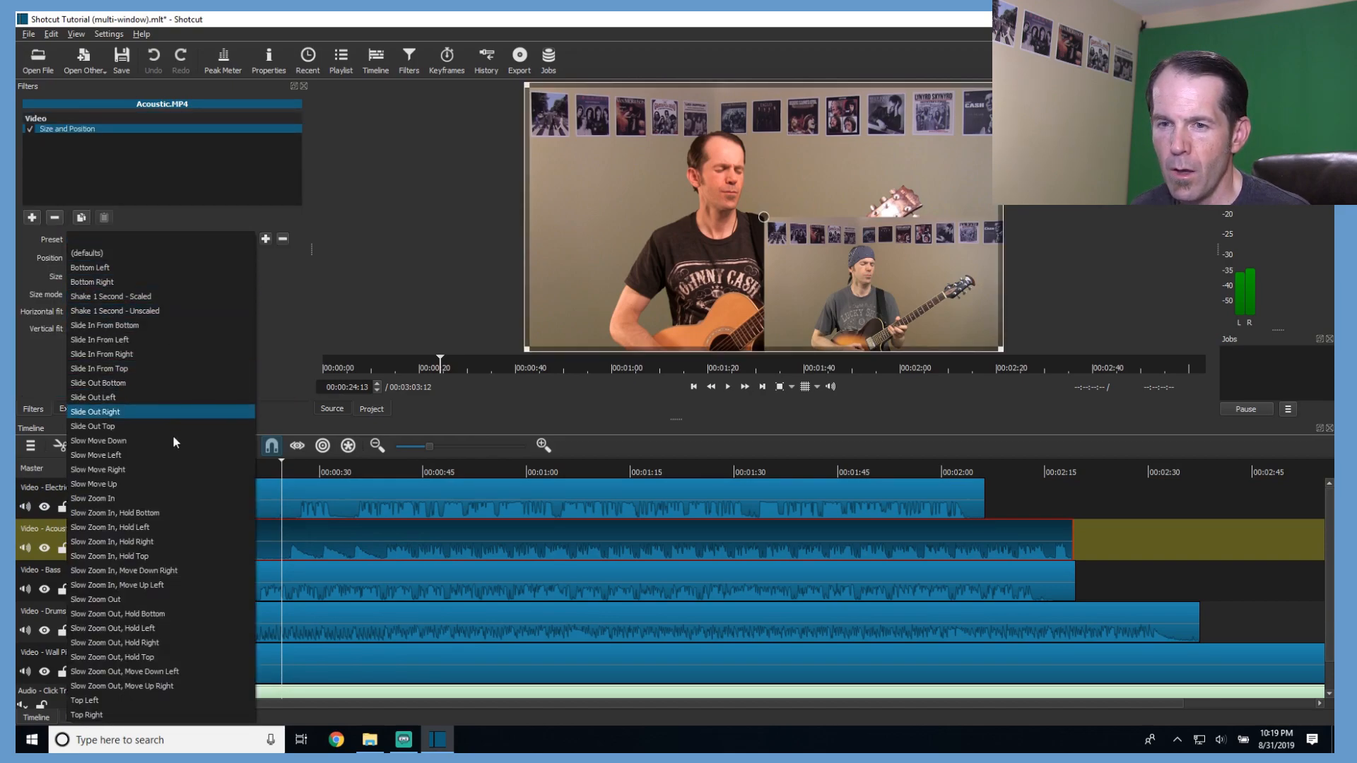
pyautogui.click(117, 697)
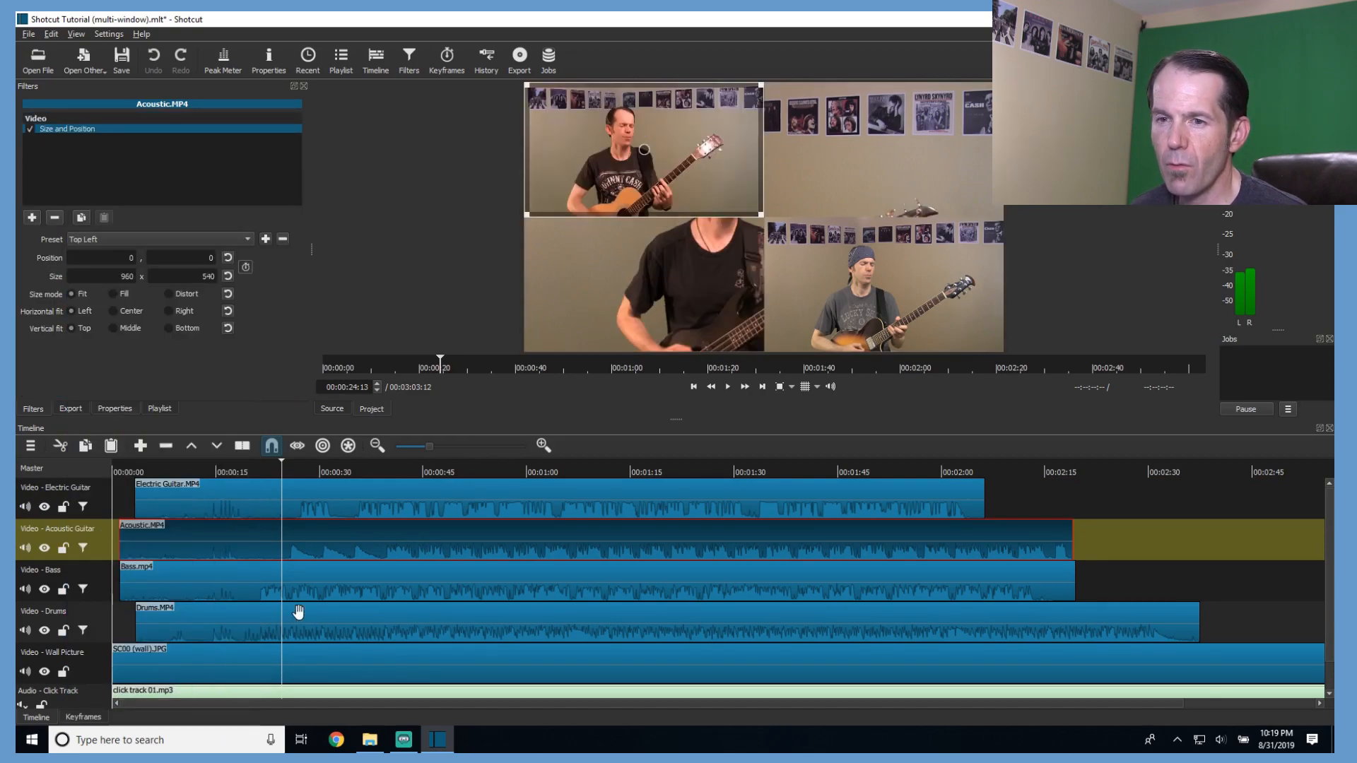
# Add a Size and Position filter to the Bass.mp4 clip and apply the Top Right preset.
pyautogui.click(326, 580)
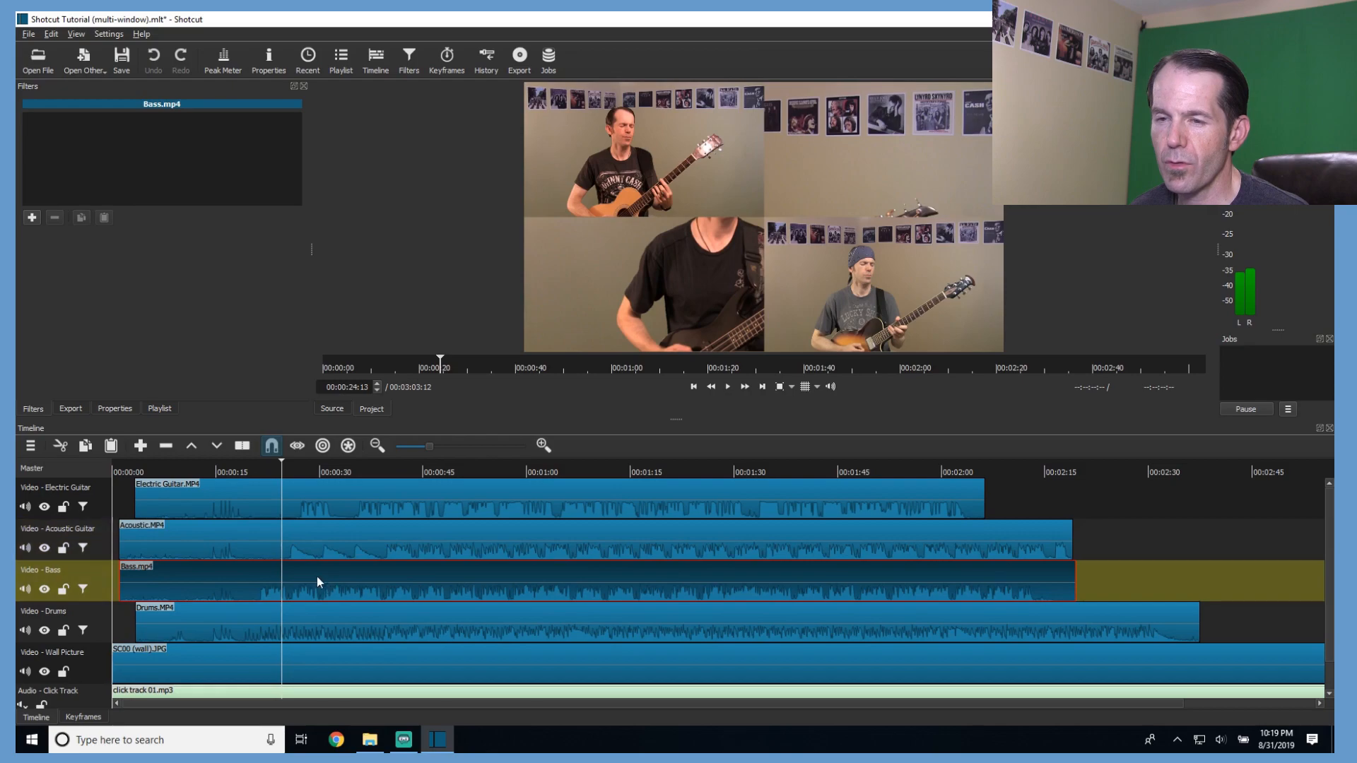
pyautogui.click(32, 218)
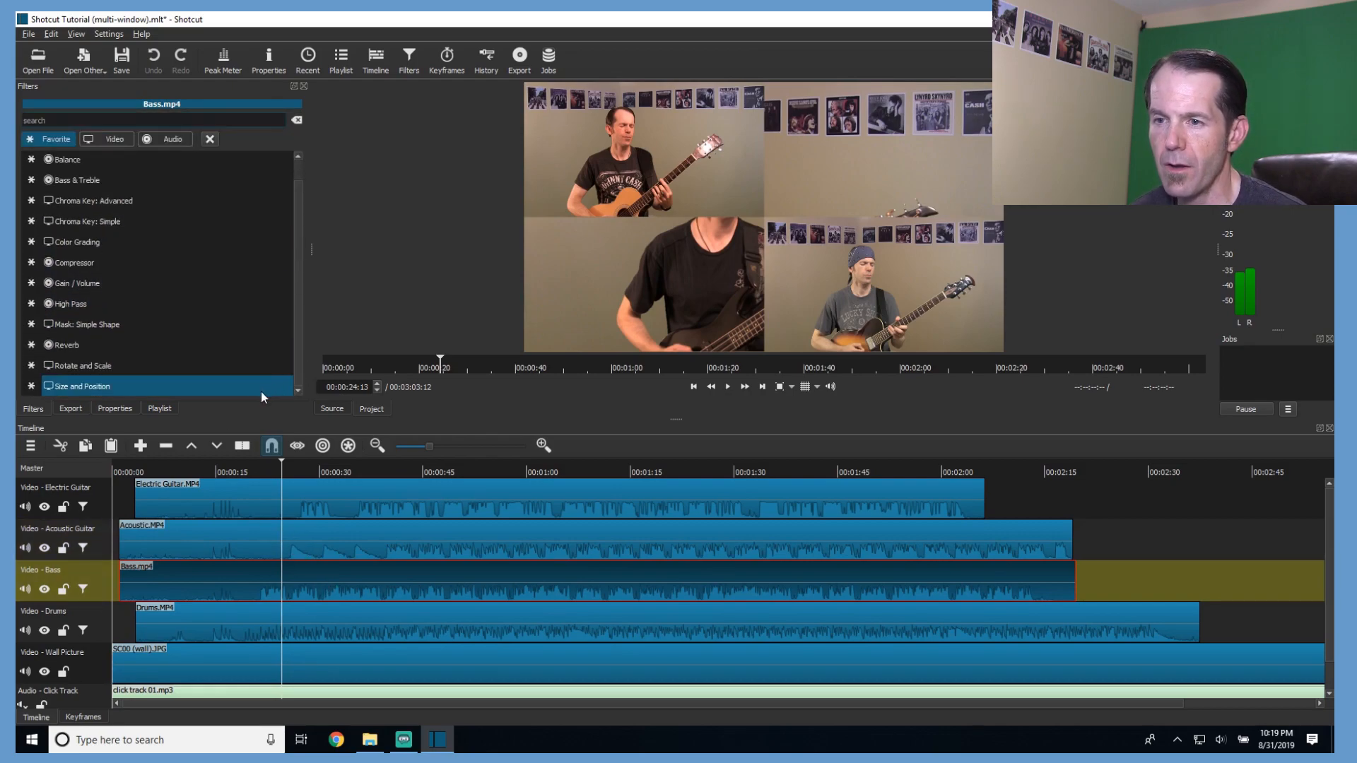
pyautogui.click(260, 389)
pyautogui.click(231, 239)
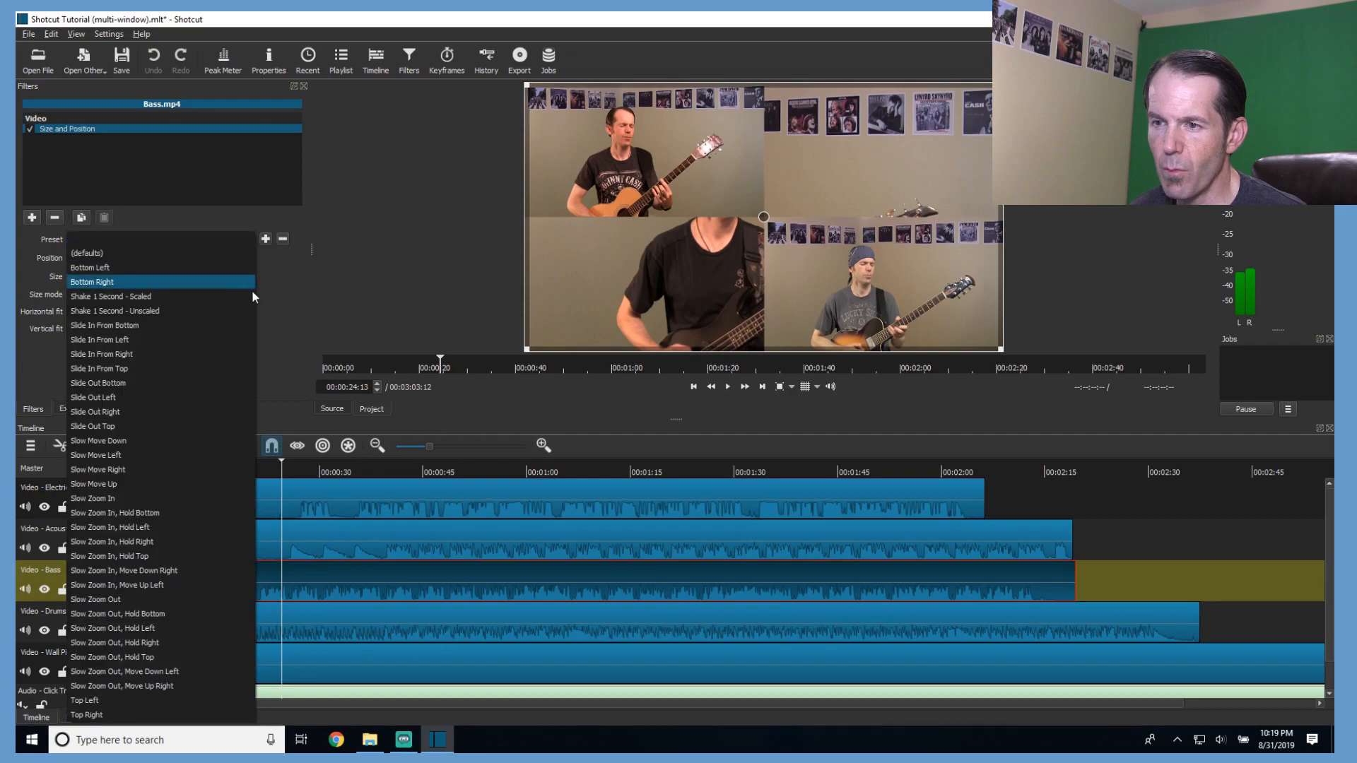
pyautogui.click(117, 715)
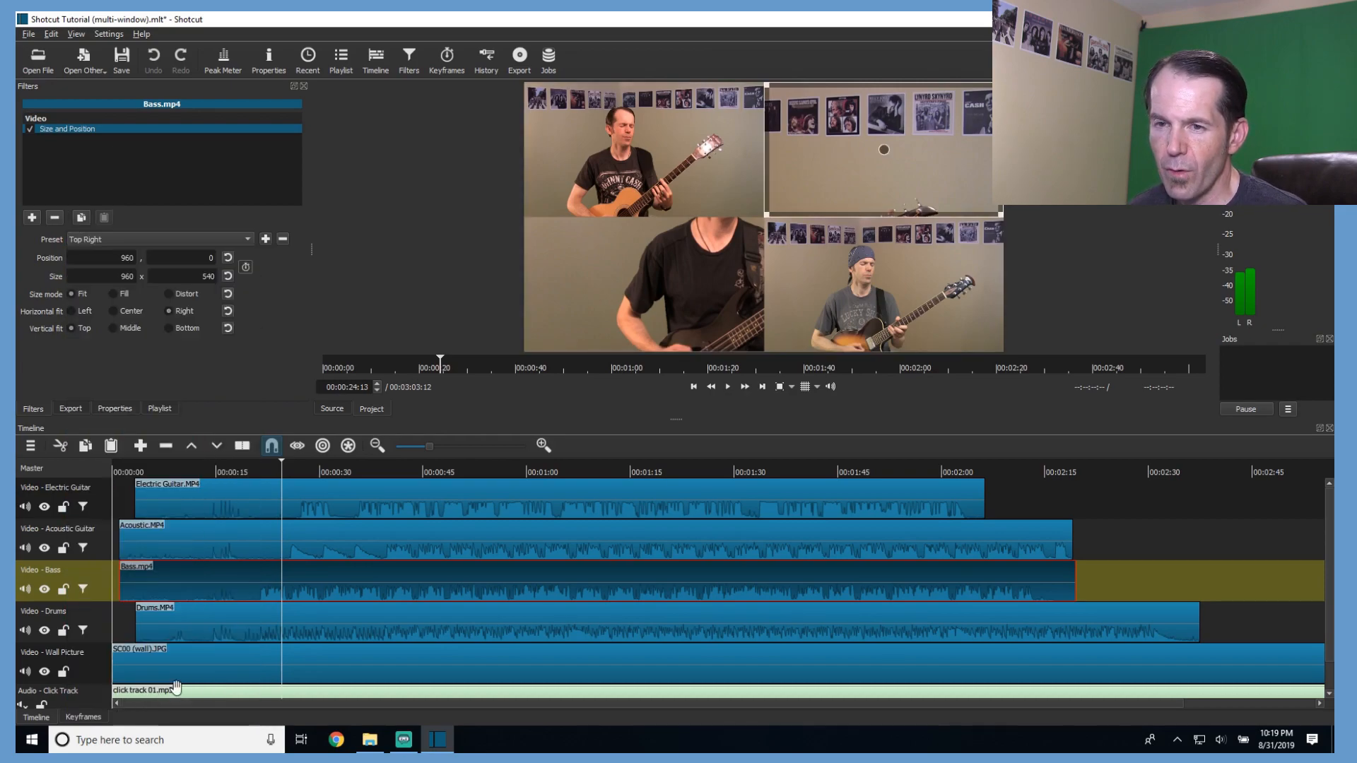
# Add a Size and Position filter to the Drums.MP4 clip and apply the Bottom Left preset.
pyautogui.click(315, 623)
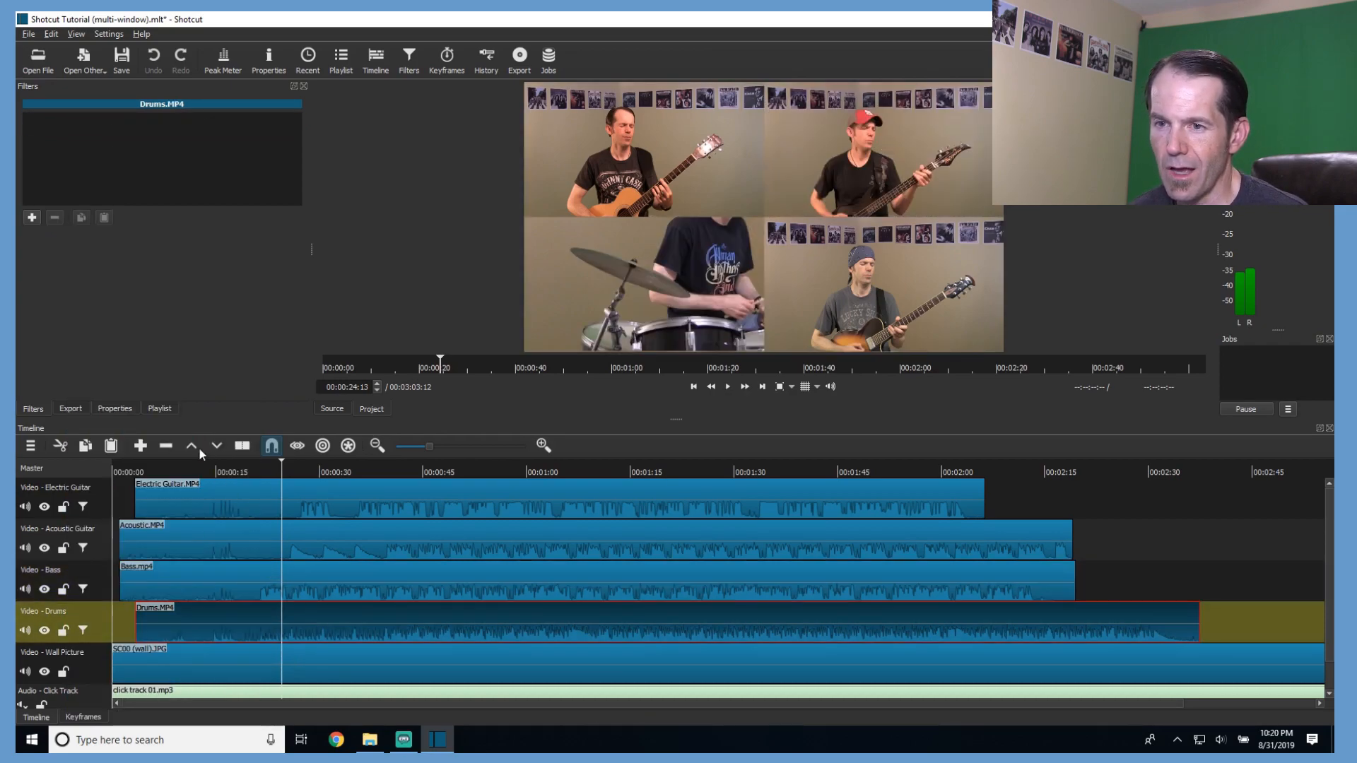
pyautogui.click(31, 217)
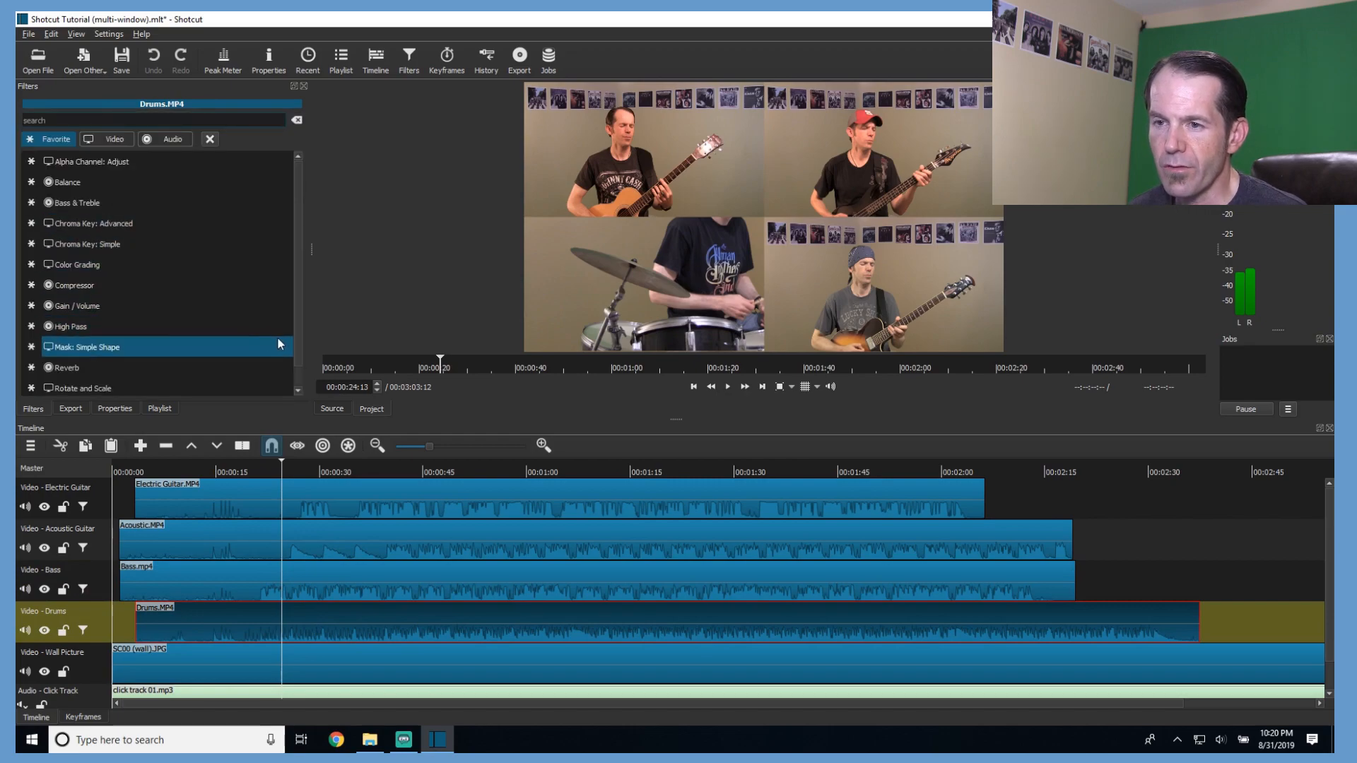
pyautogui.scroll(-1, 269, 386)
pyautogui.click(256, 388)
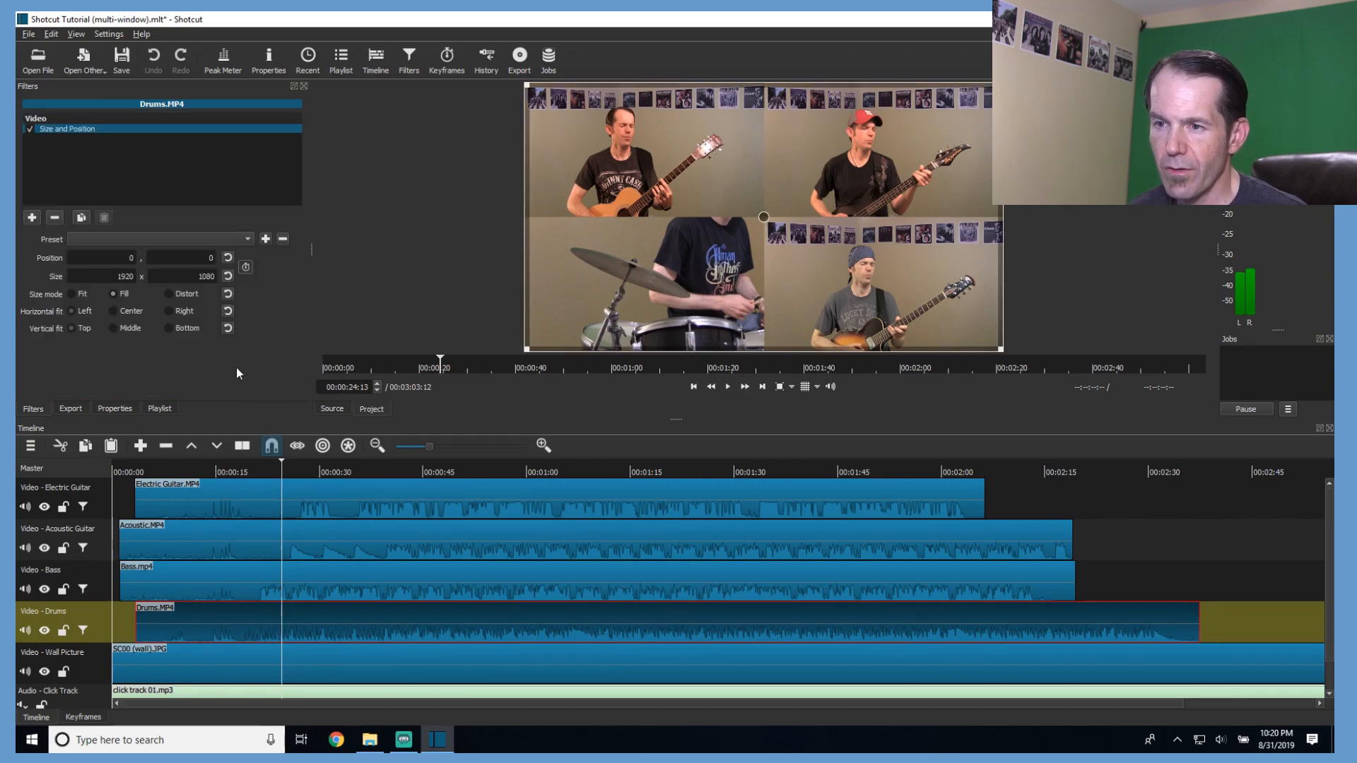
pyautogui.click(198, 239)
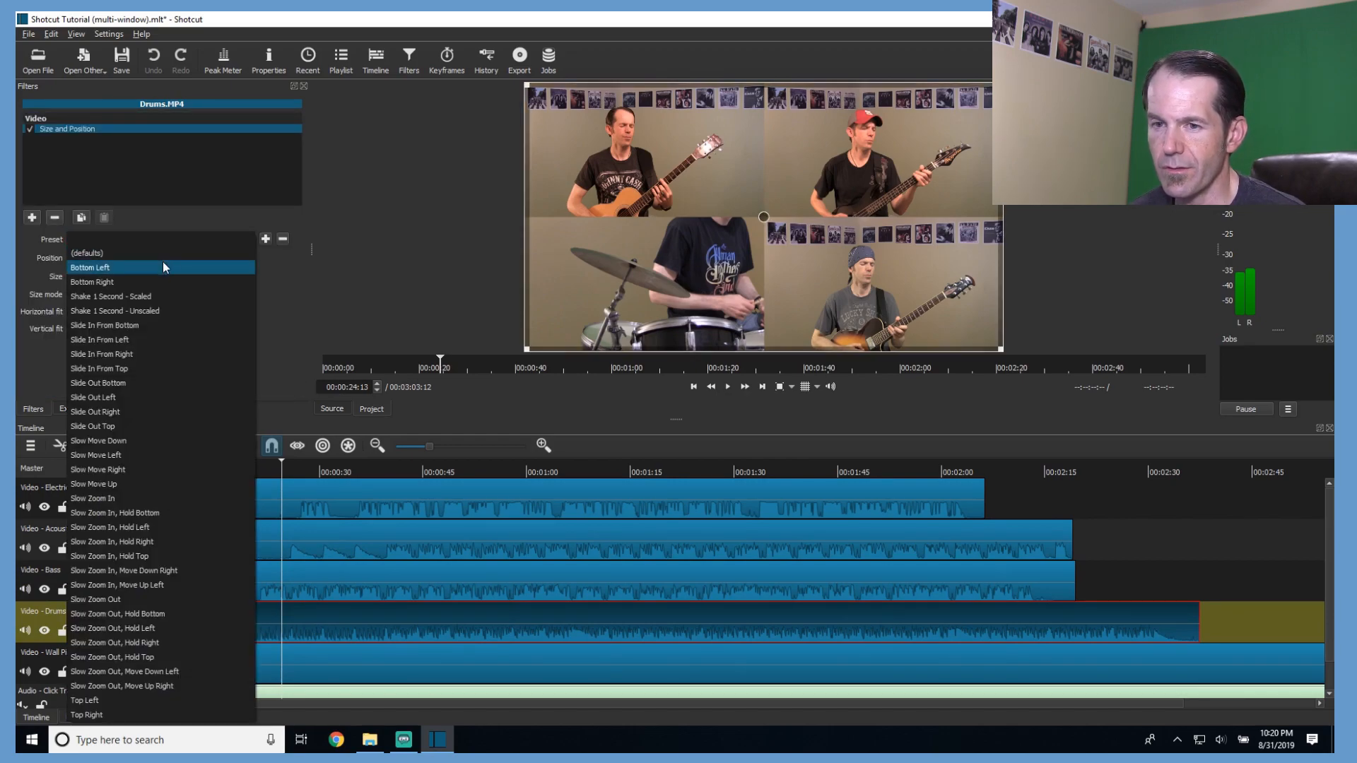
pyautogui.click(163, 261)
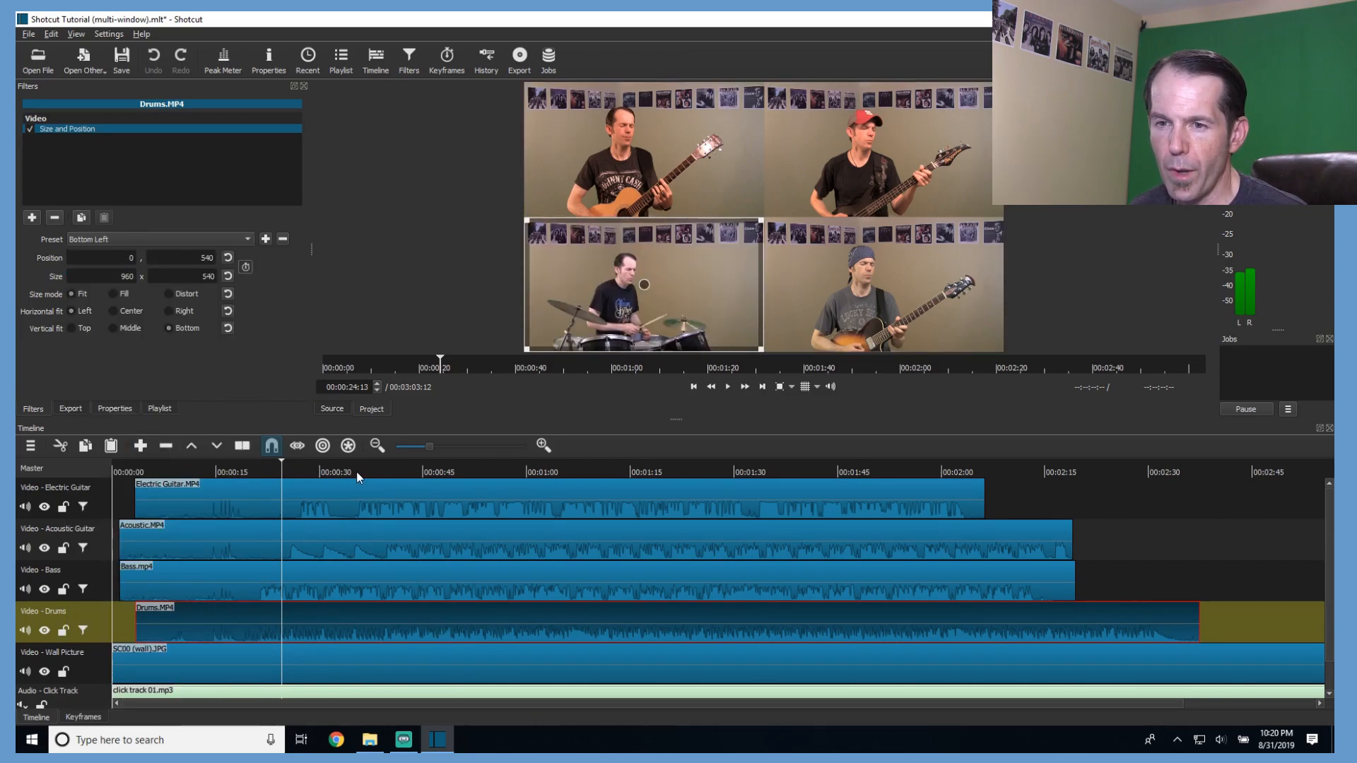
# Split the drums, bass, acoustic and electric guitar clips at about 39 seconds.
pyautogui.click(391, 464)
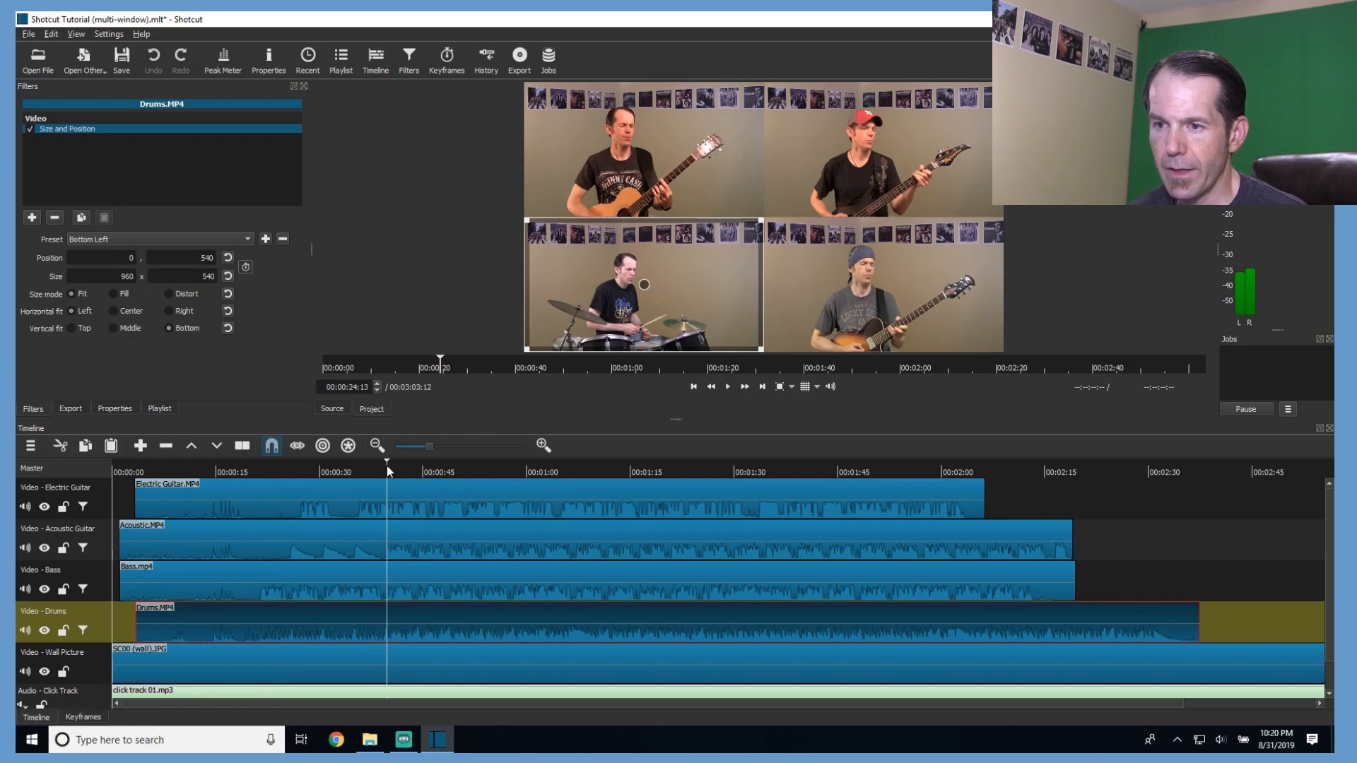
pyautogui.click(245, 447)
pyautogui.press('Up')
pyautogui.press('s')
pyautogui.press('Up')
pyautogui.press('s')
pyautogui.press('Up')
pyautogui.click(244, 447)
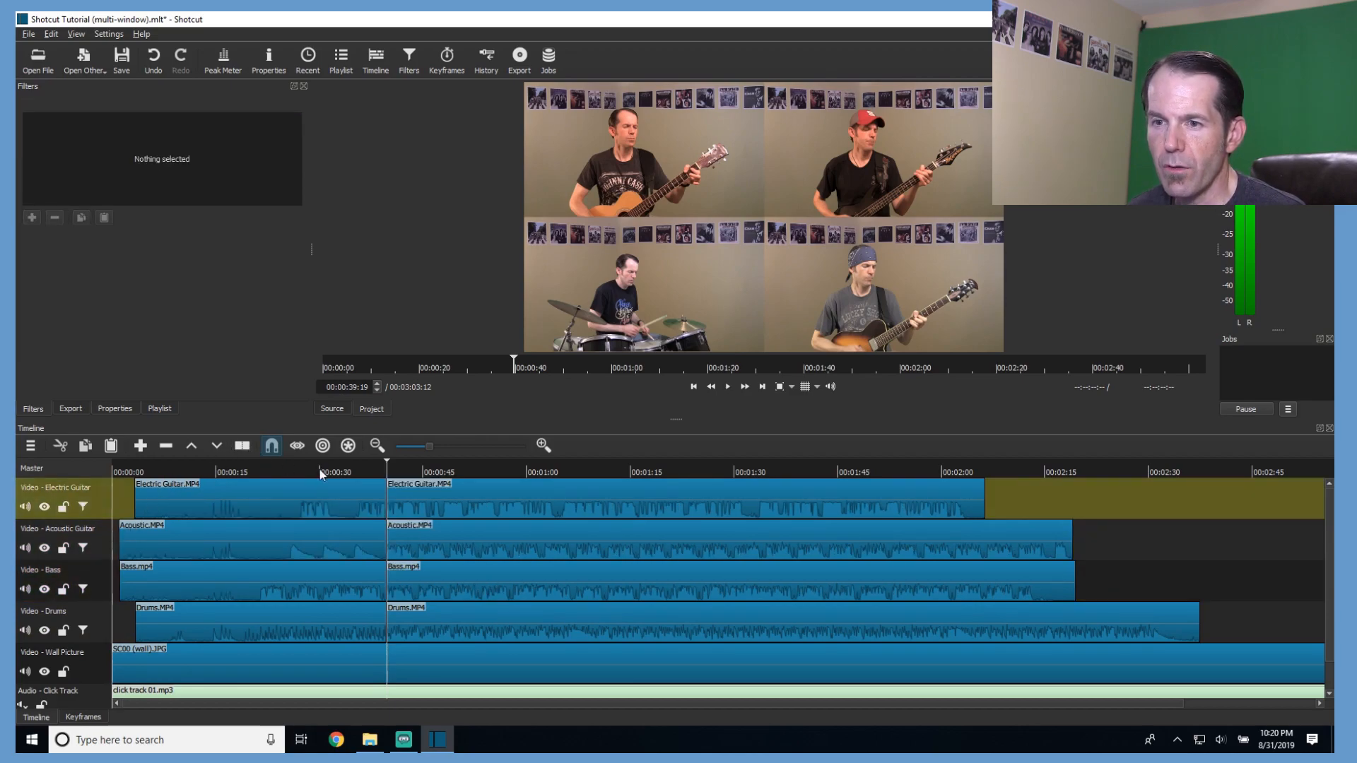
# Enlarge the first Electric Guitar.MP4 segment's frame to about 1114 × 642 and shift it horizontally toward the middle of the picture.
pyautogui.click(350, 468)
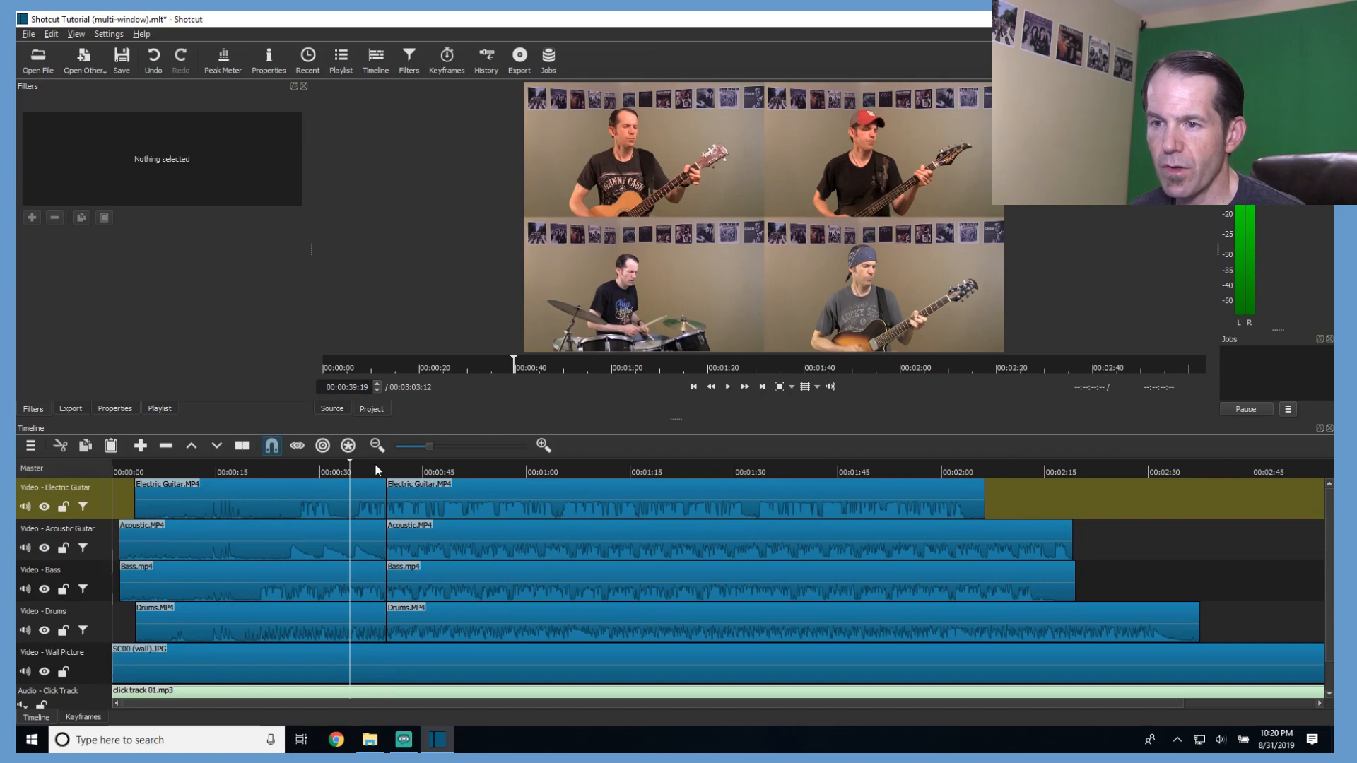
pyautogui.click(364, 502)
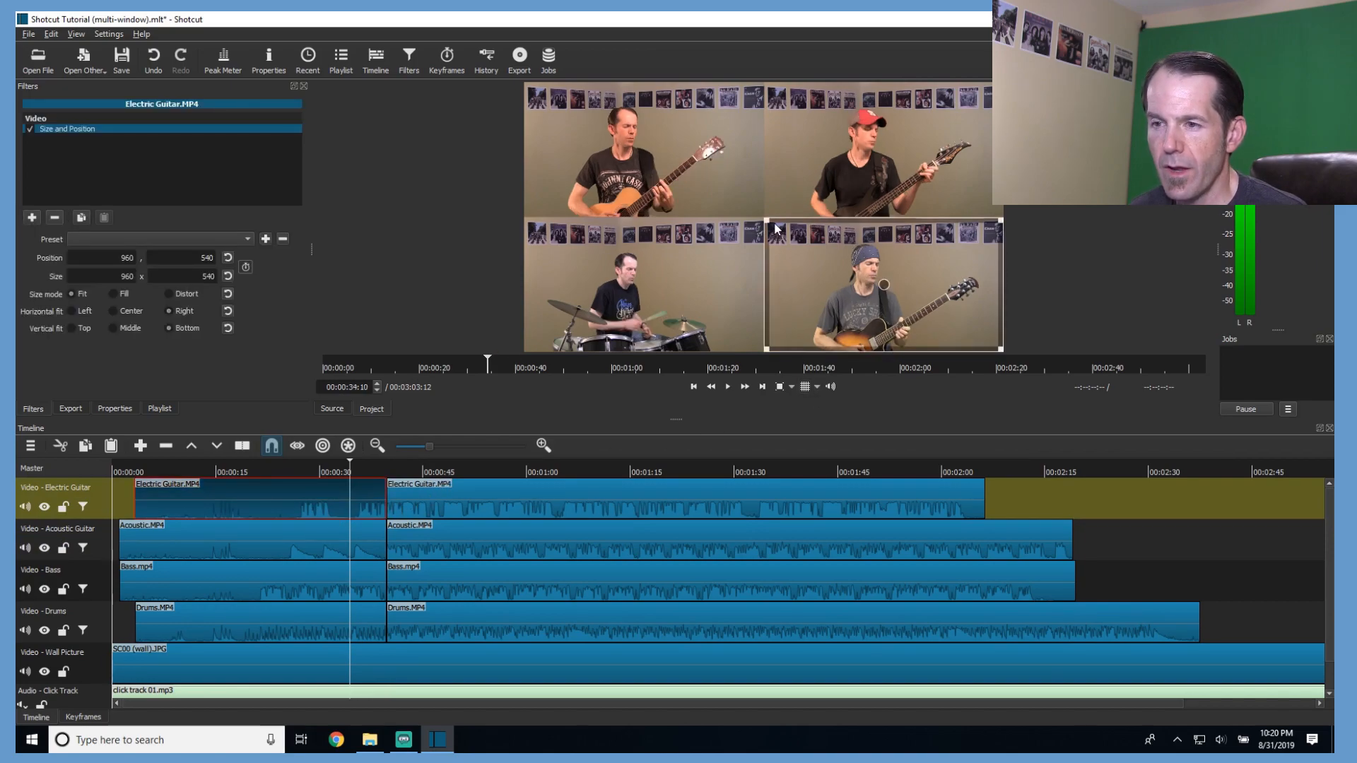
pyautogui.moveTo(766, 219); pyautogui.dragTo(759, 213)
pyautogui.moveTo(729, 191); pyautogui.dragTo(721, 186)
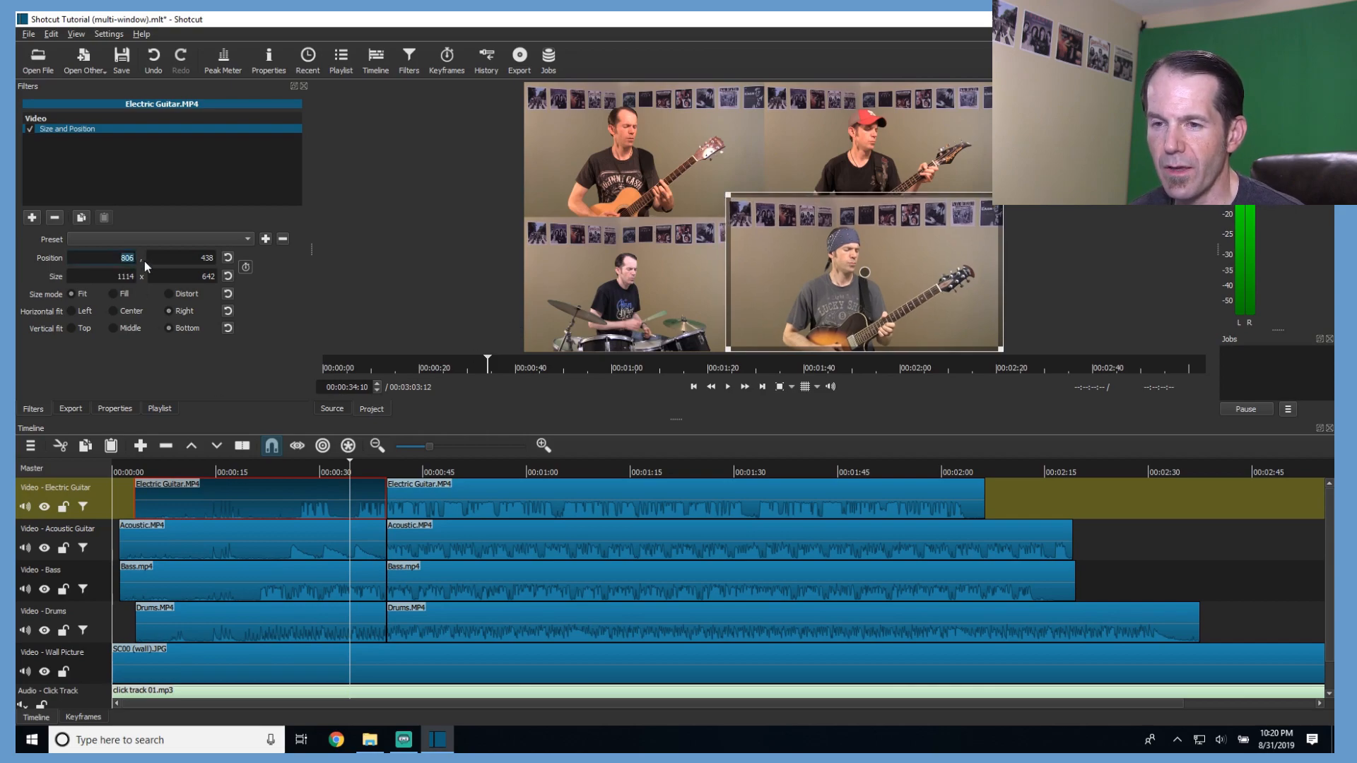
pyautogui.press('Return')
# Shrink the first Acoustic.MP4 segment's frame to about 861 × 458 and set its horizontal position to -150.
pyautogui.click(286, 541)
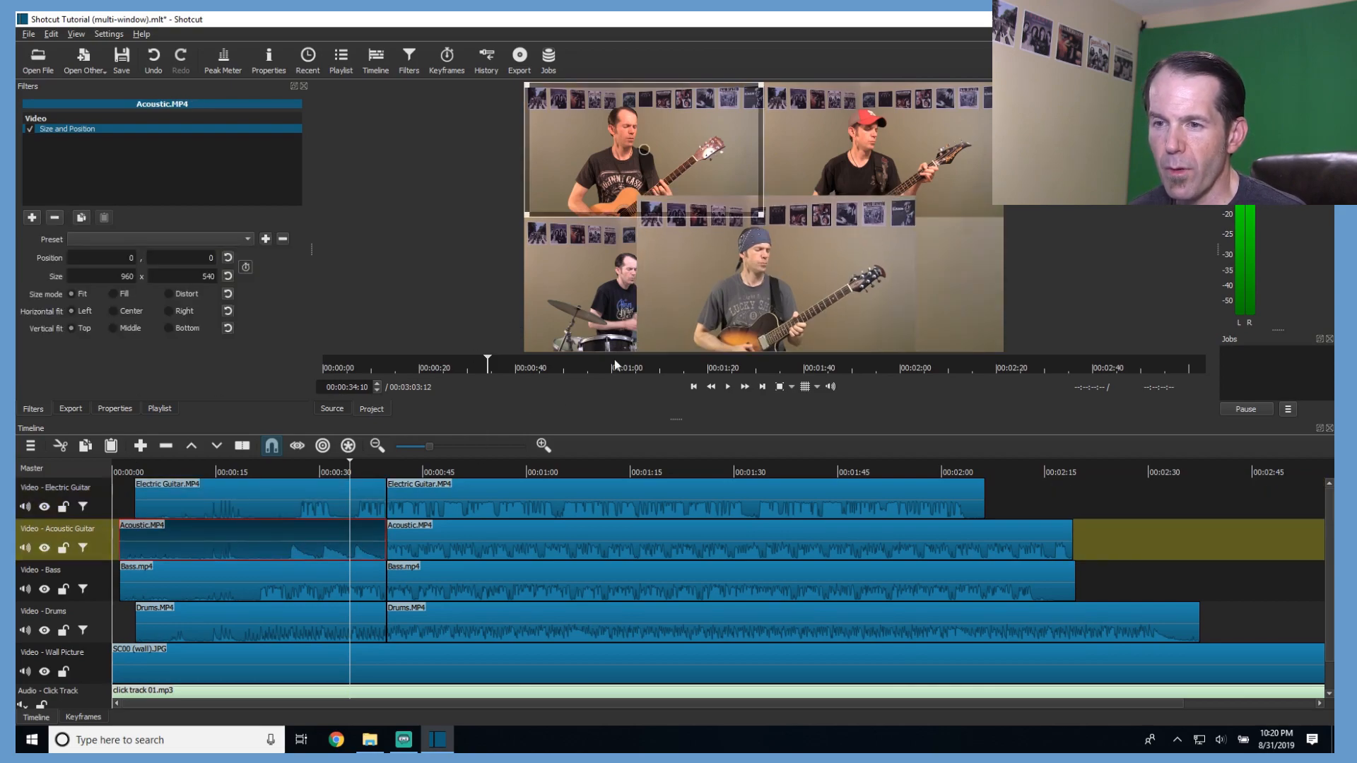
pyautogui.moveTo(759, 213); pyautogui.dragTo(732, 190)
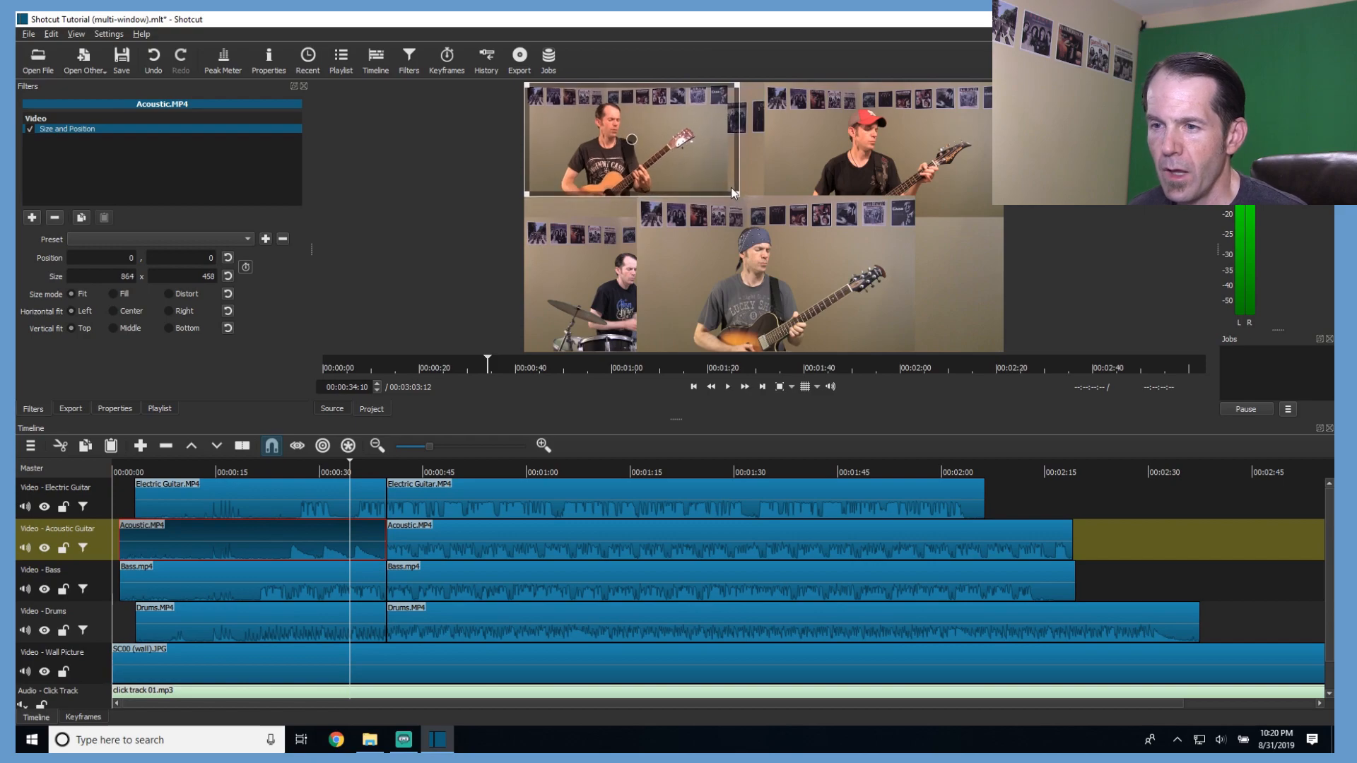
pyautogui.write('-150')
pyautogui.press('Return')
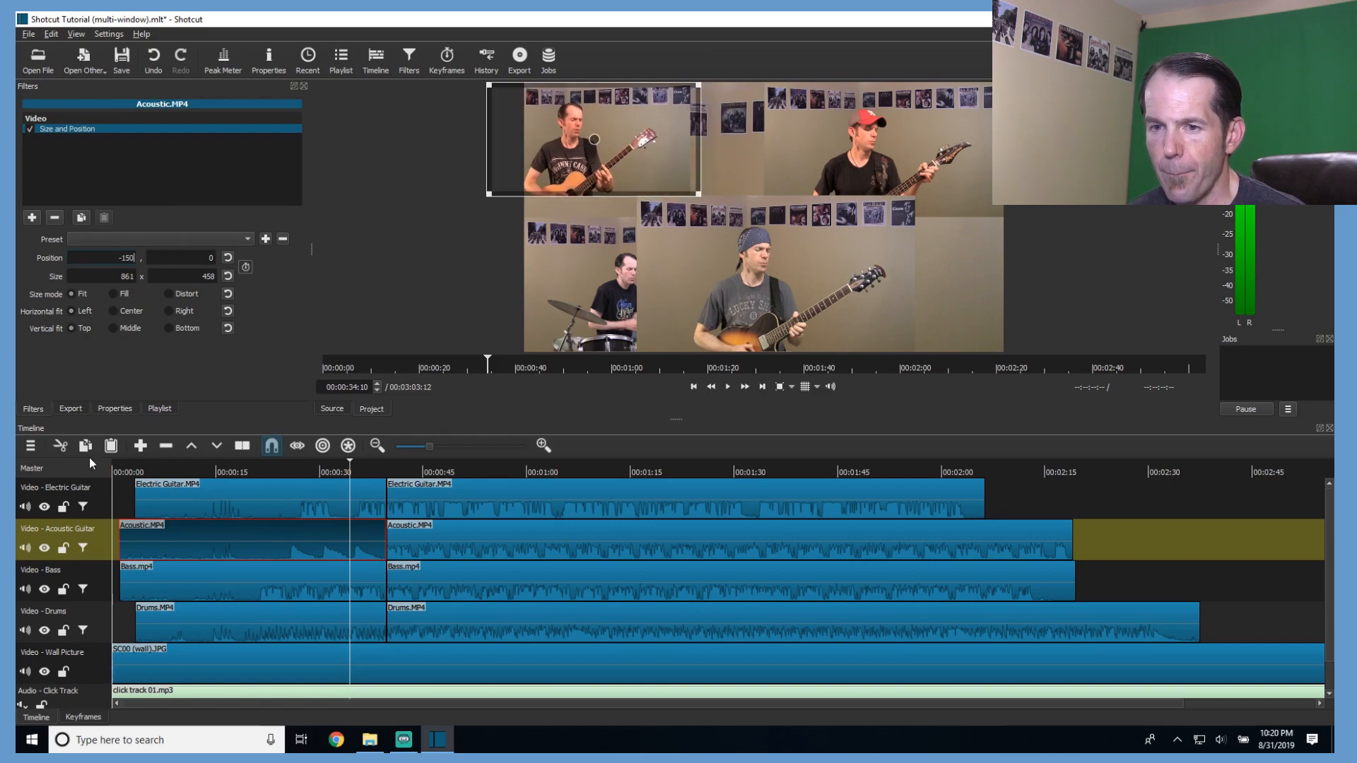
# Shrink the first Bass.mp4 segment's frame to about 833 × 455 and set its horizontal position to 1225.
pyautogui.click(311, 581)
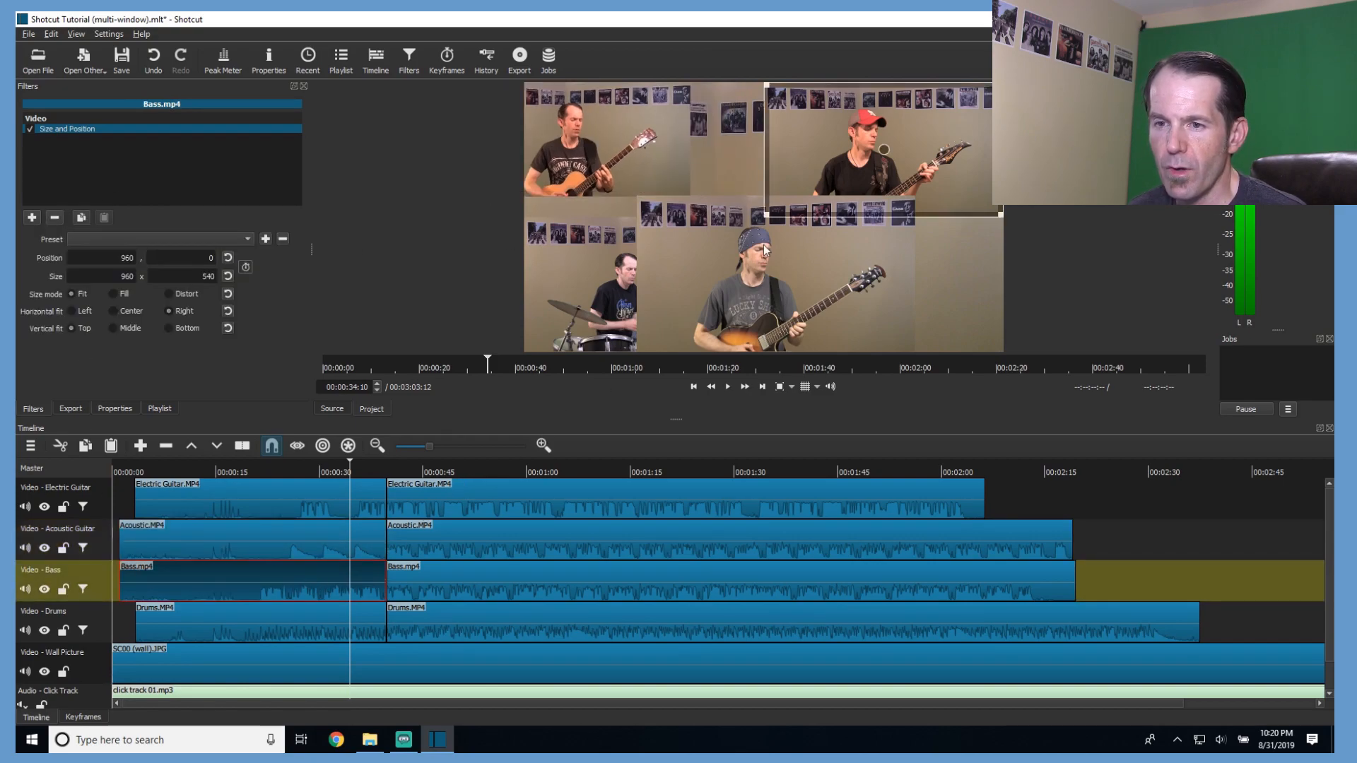
pyautogui.moveTo(766, 214); pyautogui.dragTo(797, 196)
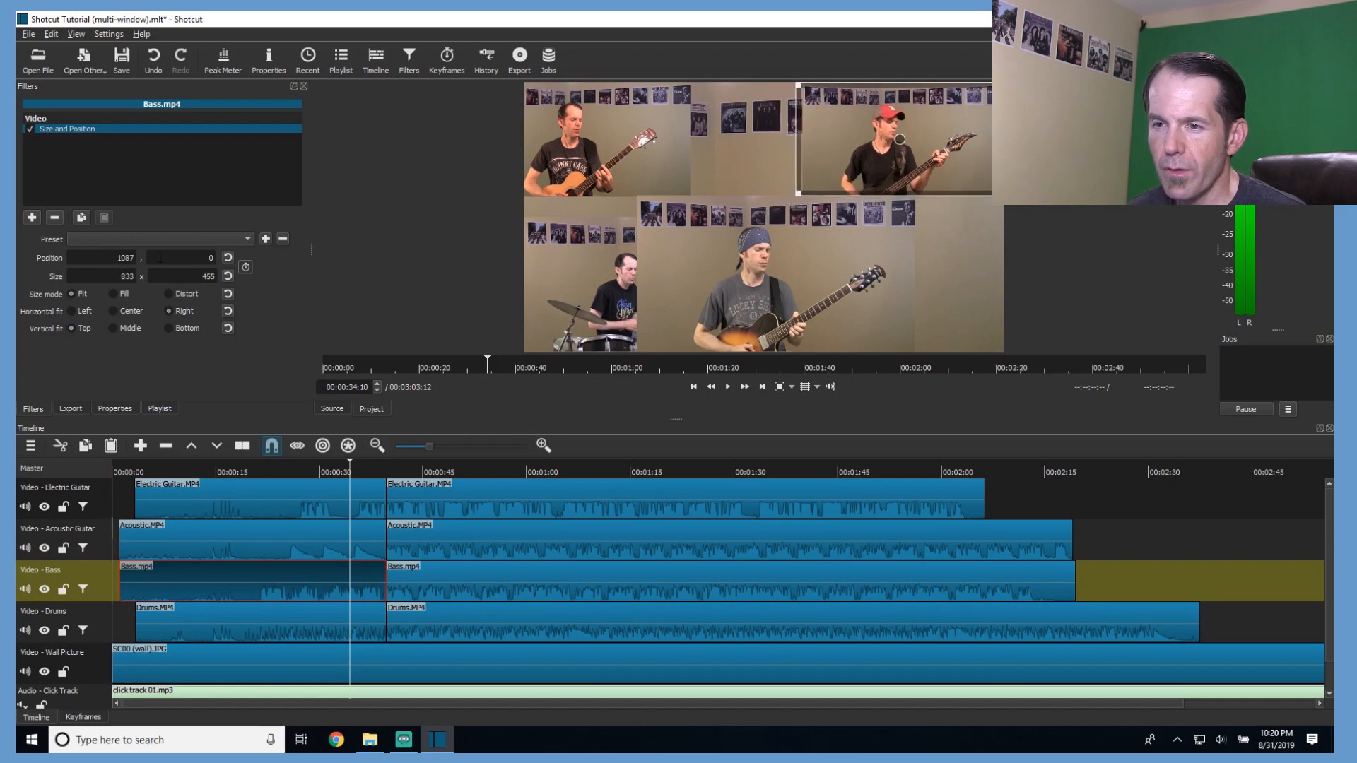
pyautogui.write('1225')
pyautogui.press('Return')
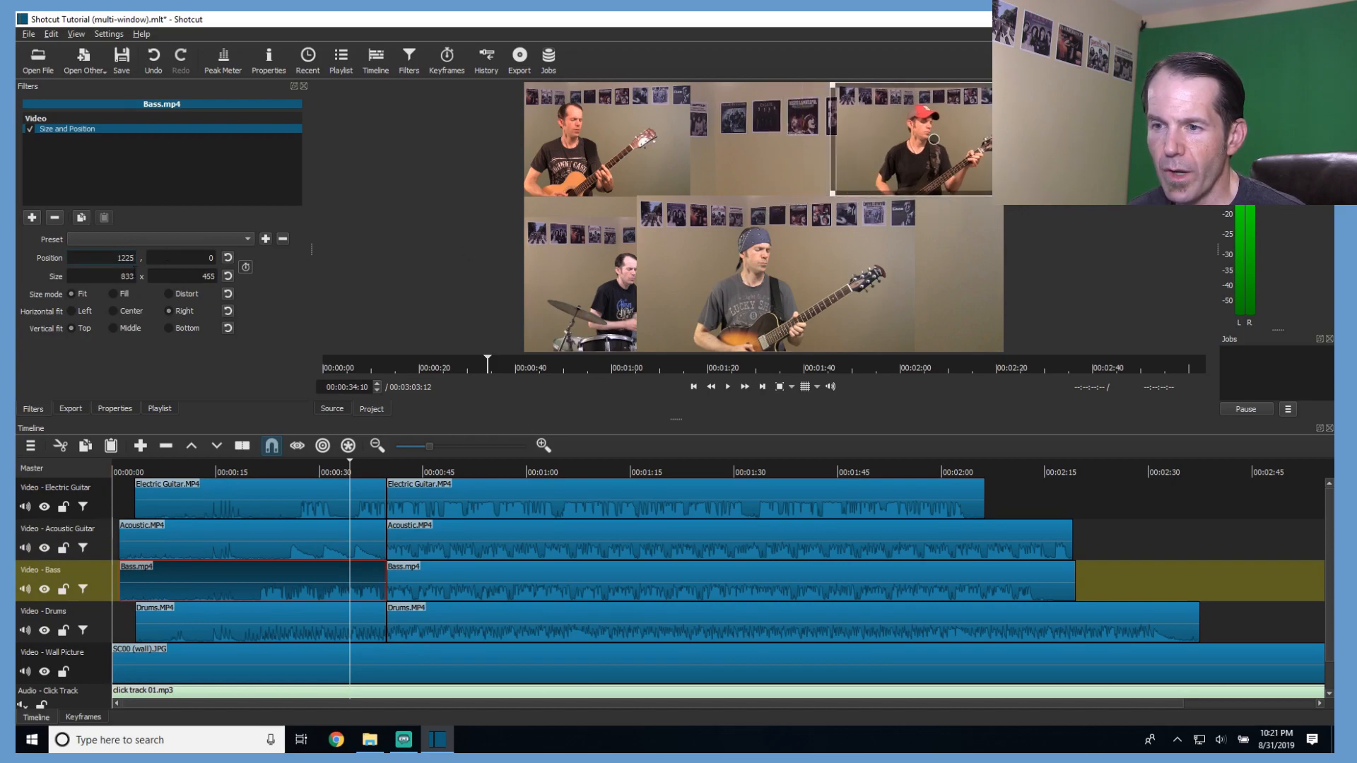
# Replace the first Drums.MP4 segment's Size and Position filter with a fresh one and shrink the frame to about 825 × 463.
pyautogui.click(308, 629)
pyautogui.click(56, 217)
pyautogui.click(32, 217)
pyautogui.click(85, 367)
pyautogui.moveTo(527, 350); pyautogui.dragTo(707, 189)
# Set the first Drums.MP4 segment's horizontal position to 600 and play back the four-window layout.
pyautogui.doubleClick(136, 259)
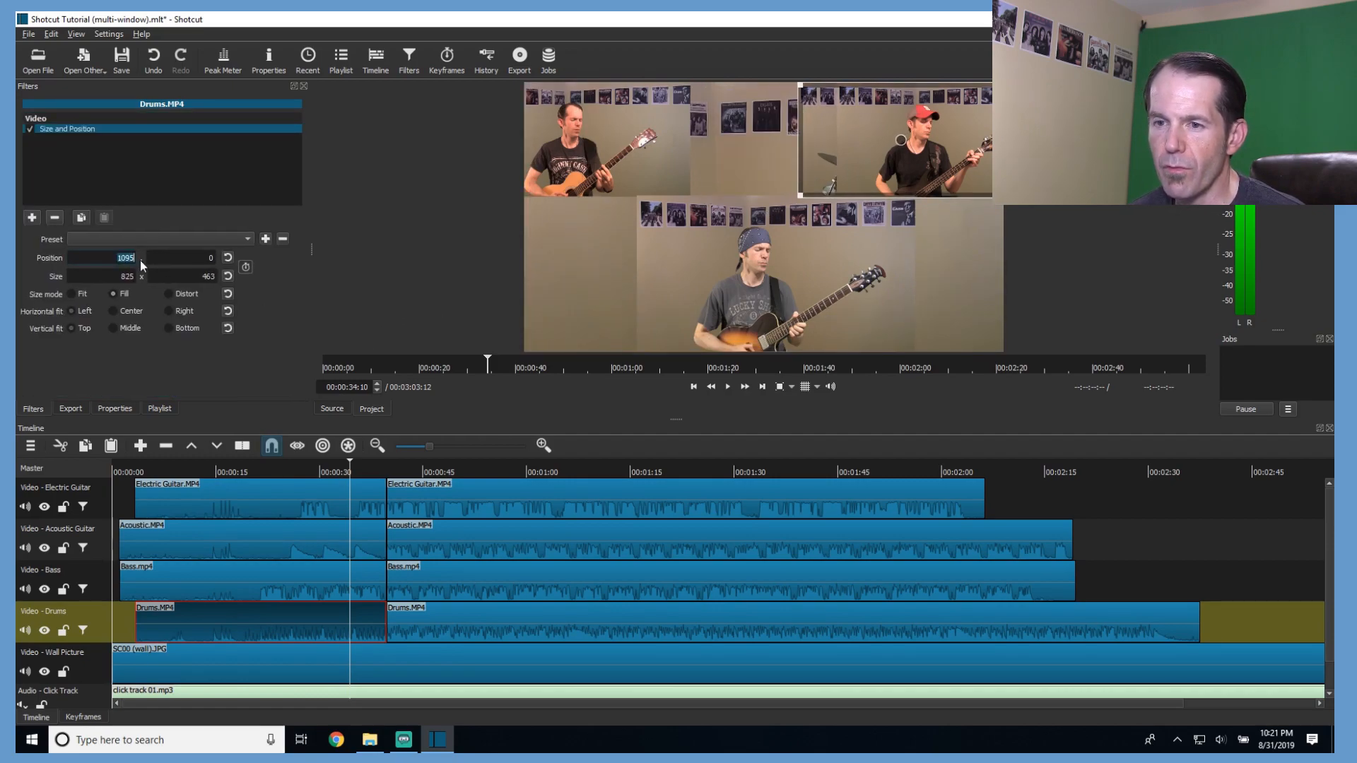
pyautogui.write('600')
pyautogui.press('Return')
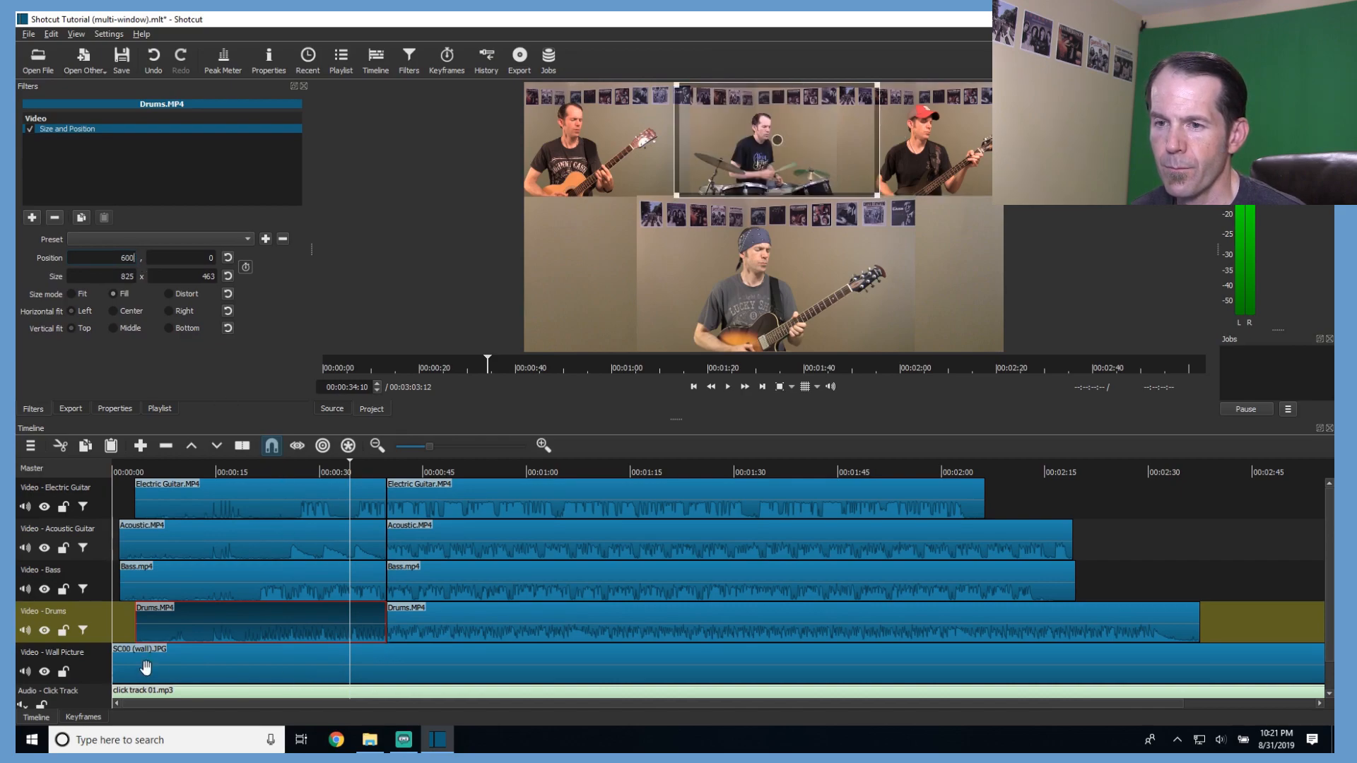
pyautogui.click(748, 678)
pyautogui.click(729, 387)
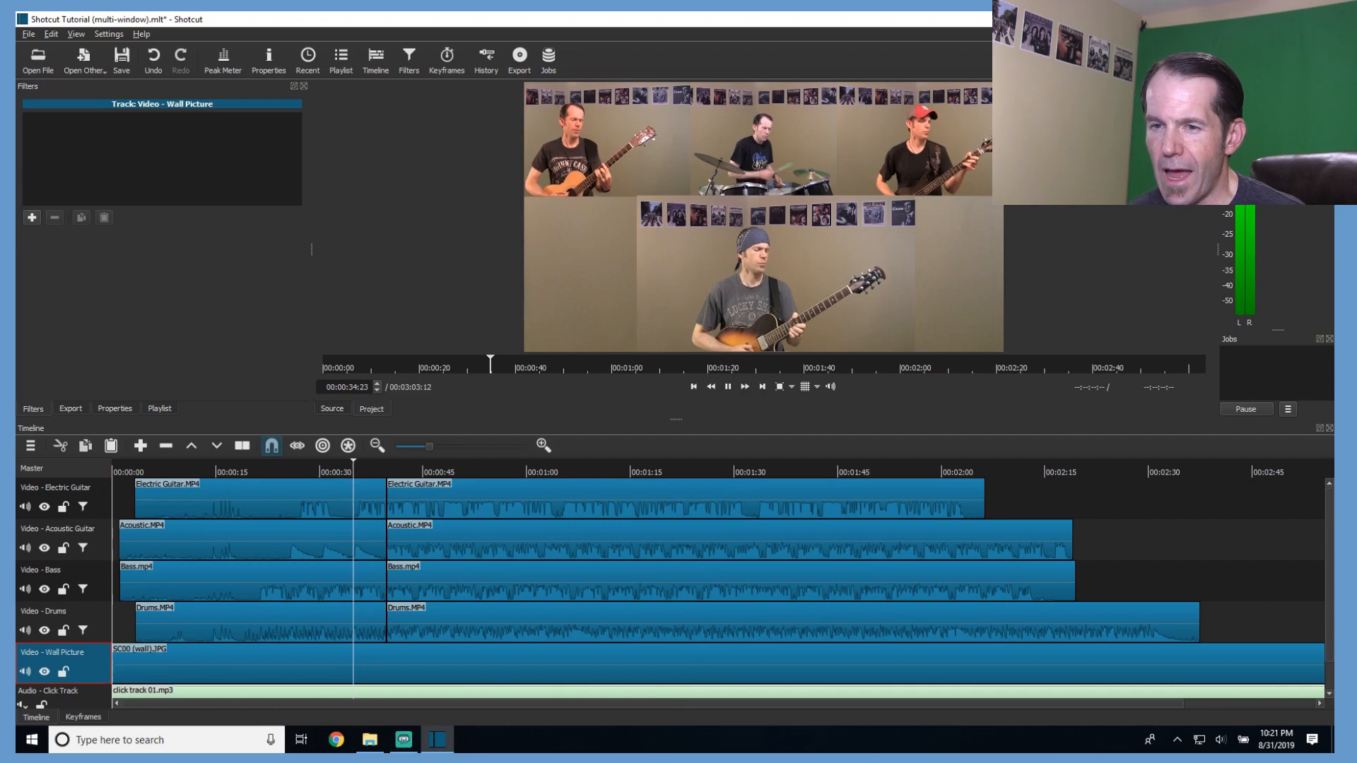
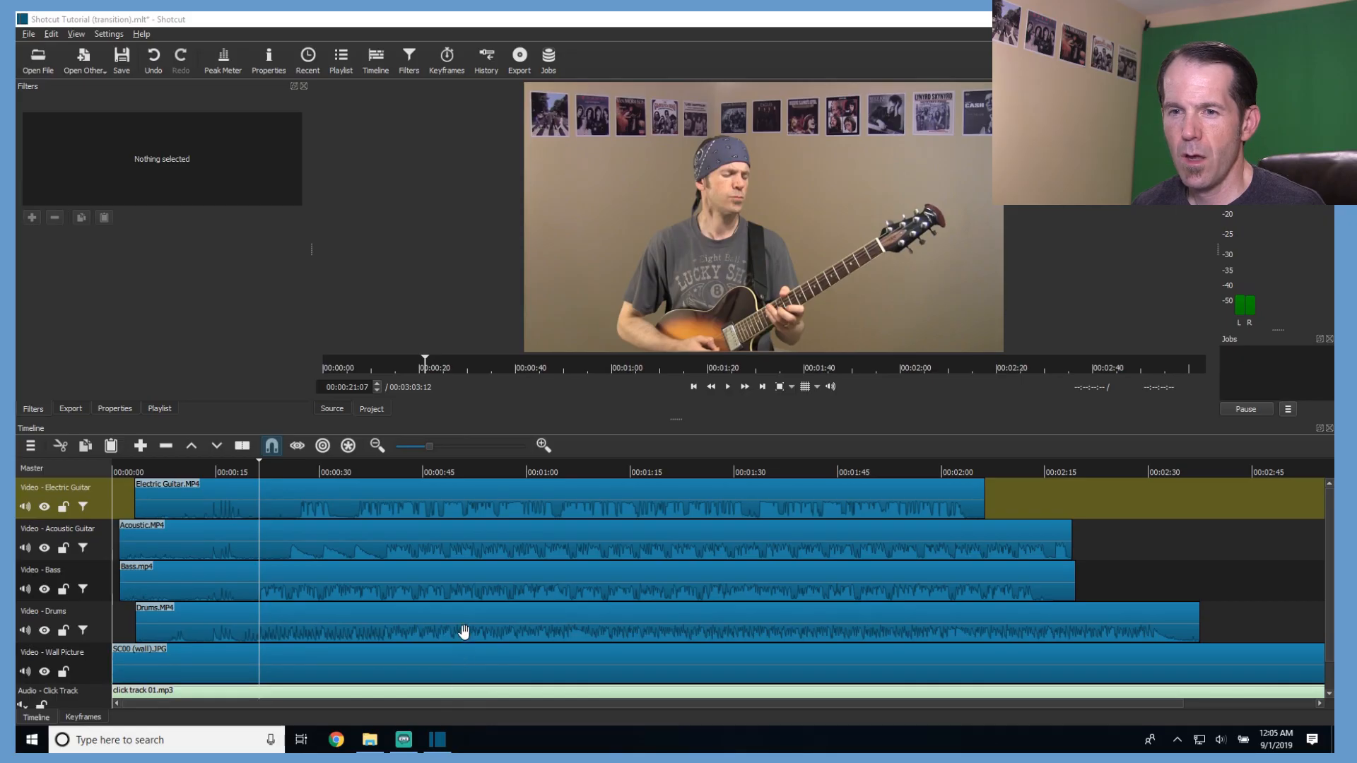
# Split the electric guitar, acoustic, bass and drums clips at 00:00:21:07.
pyautogui.click(543, 445)
pyautogui.click(543, 445)
pyautogui.click(543, 446)
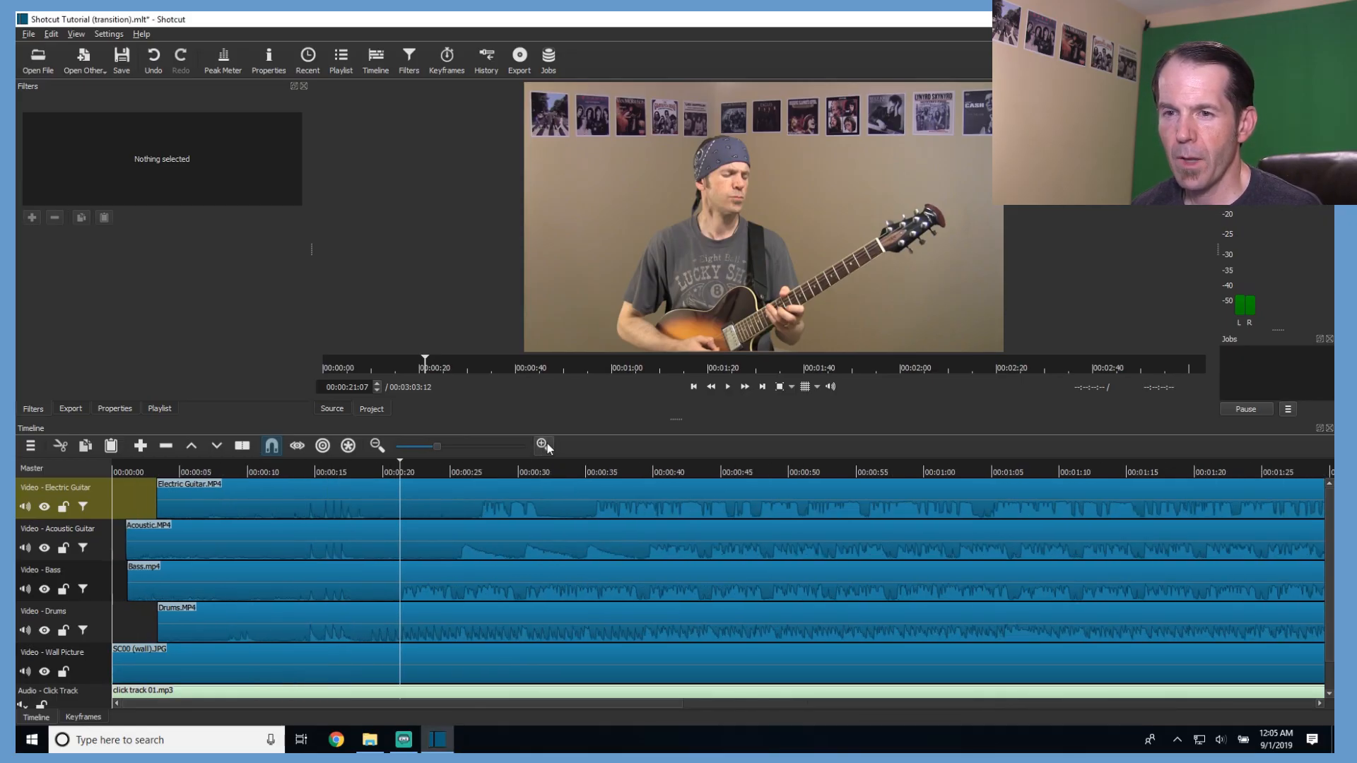
pyautogui.click(194, 484)
pyautogui.press('s')
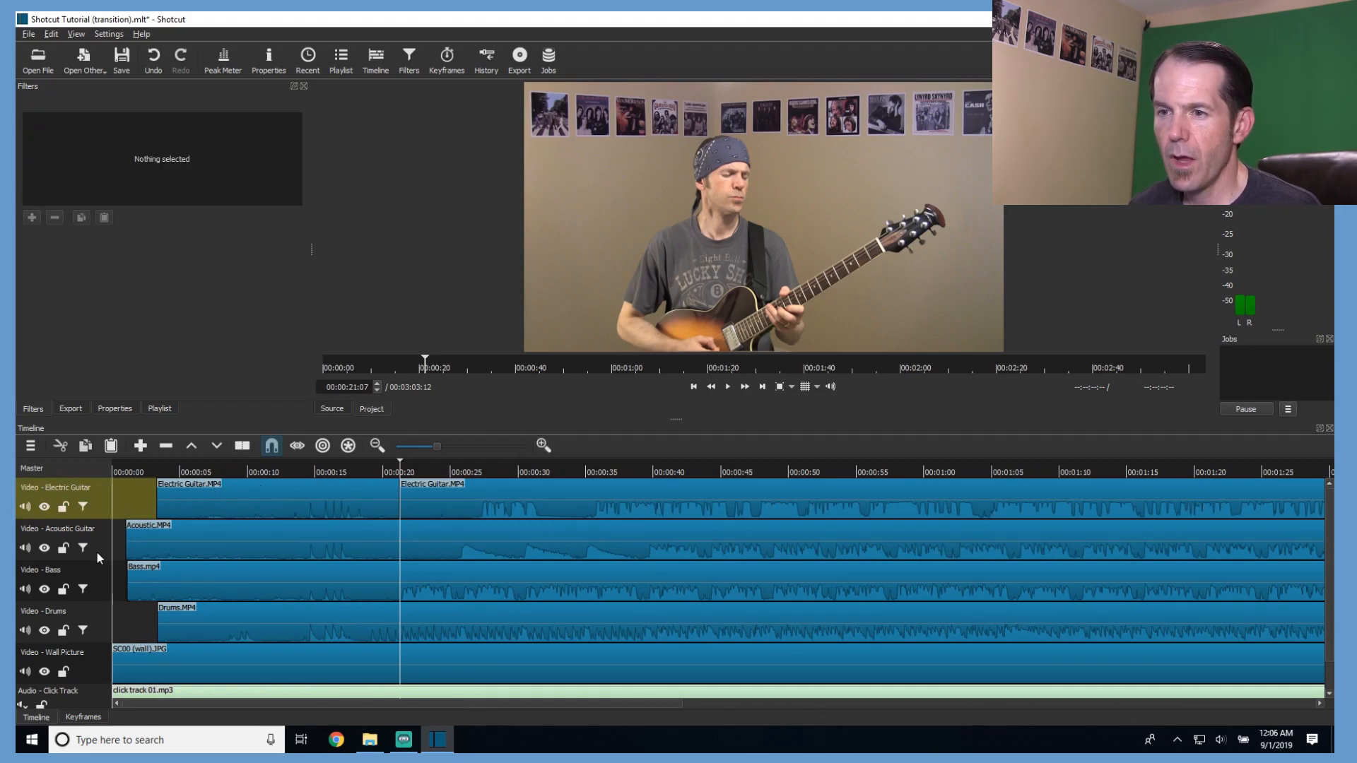
pyautogui.click(157, 538)
pyautogui.press('s')
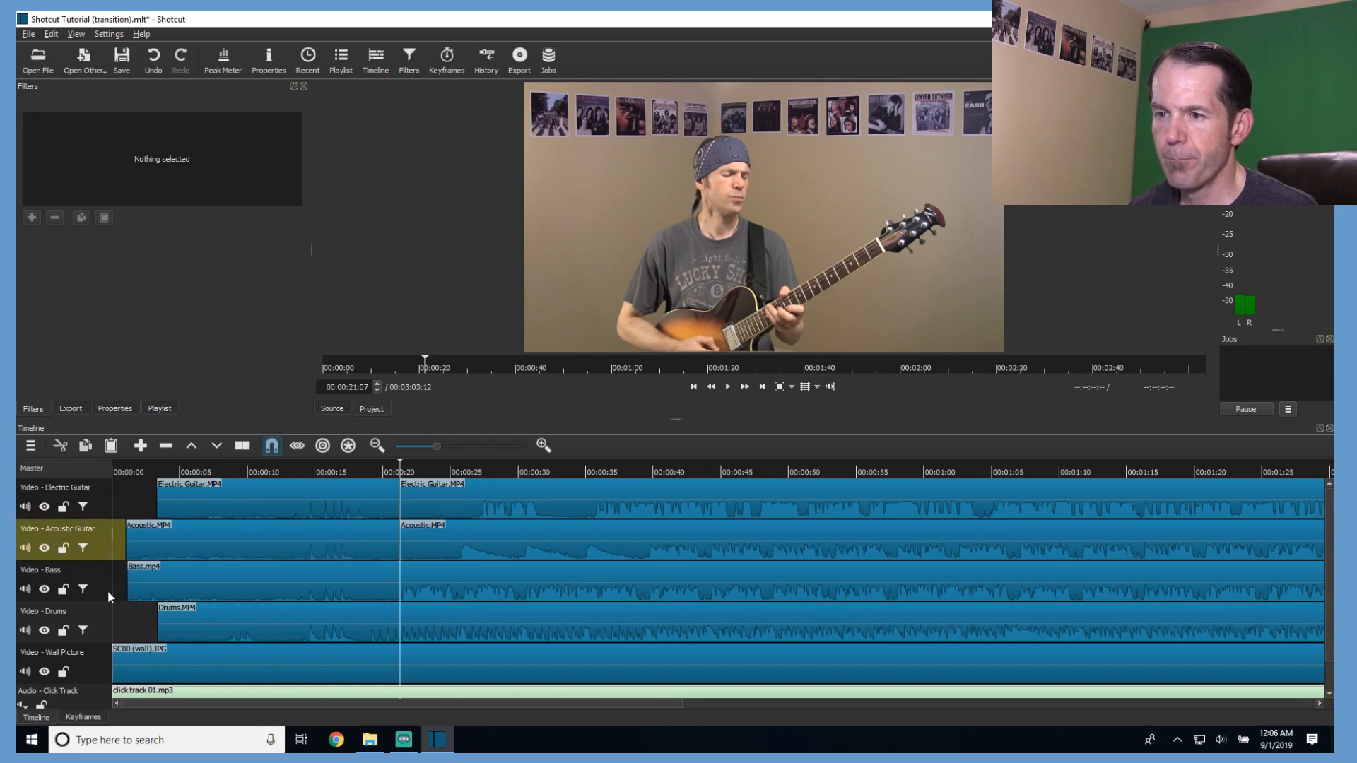
pyautogui.click(170, 578)
pyautogui.press('s')
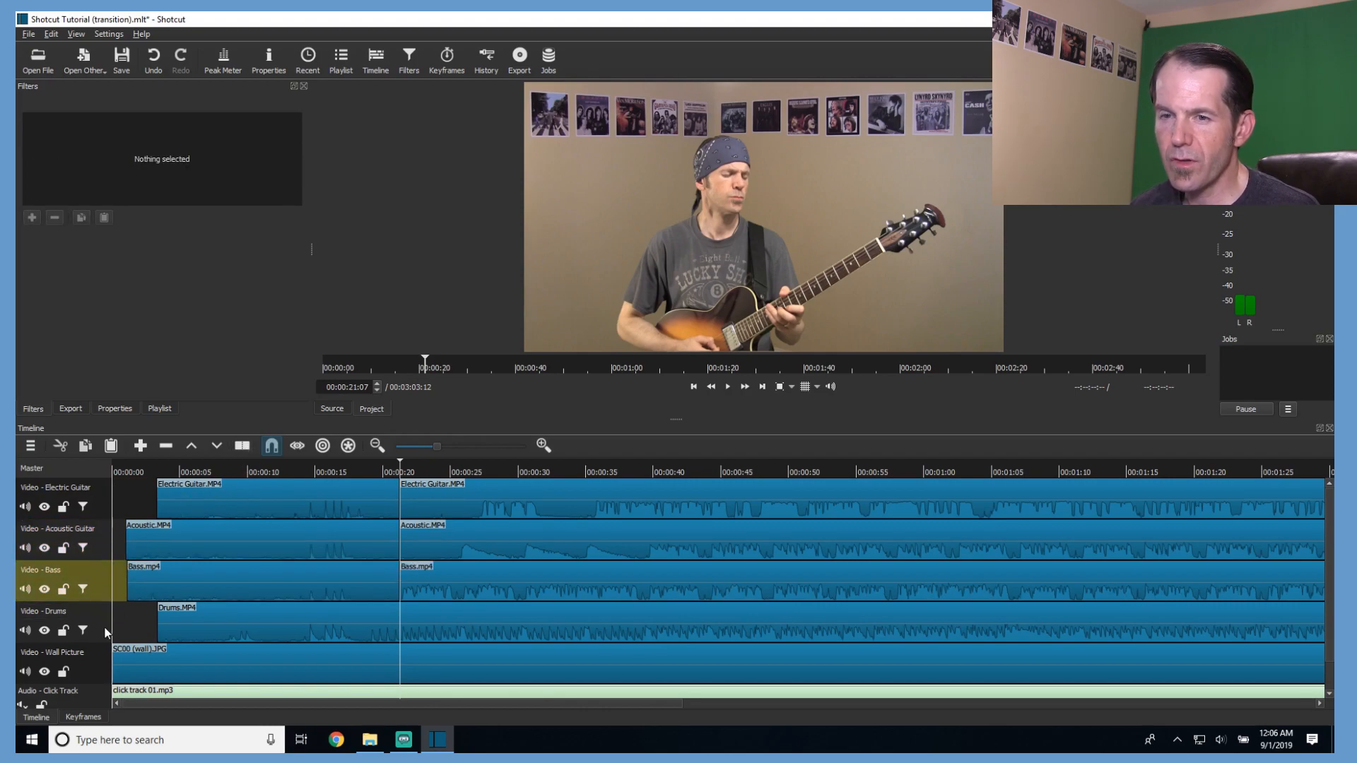
pyautogui.click(130, 605)
pyautogui.click(244, 446)
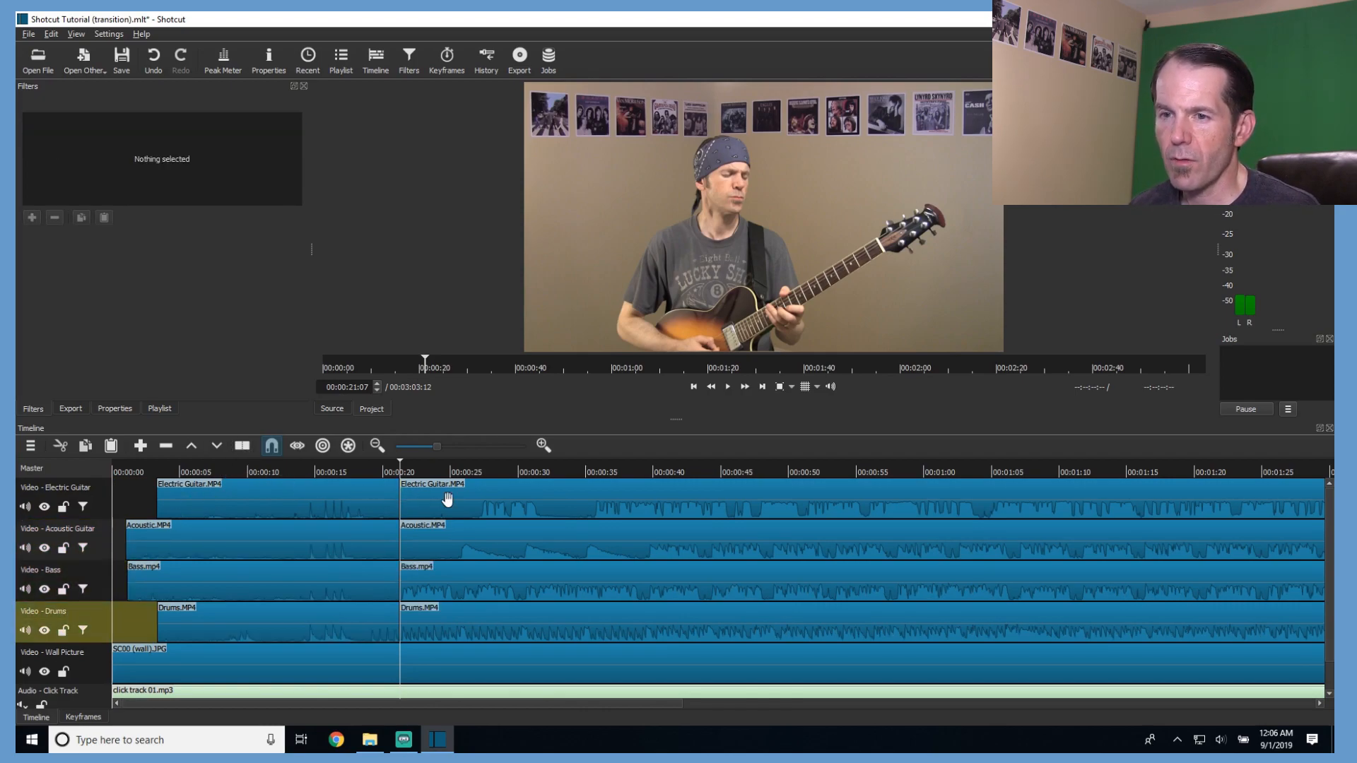
# Split the electric guitar, acoustic, bass and drums clips again at 00:00:25:18.
pyautogui.moveTo(464, 466); pyautogui.dragTo(460, 466)
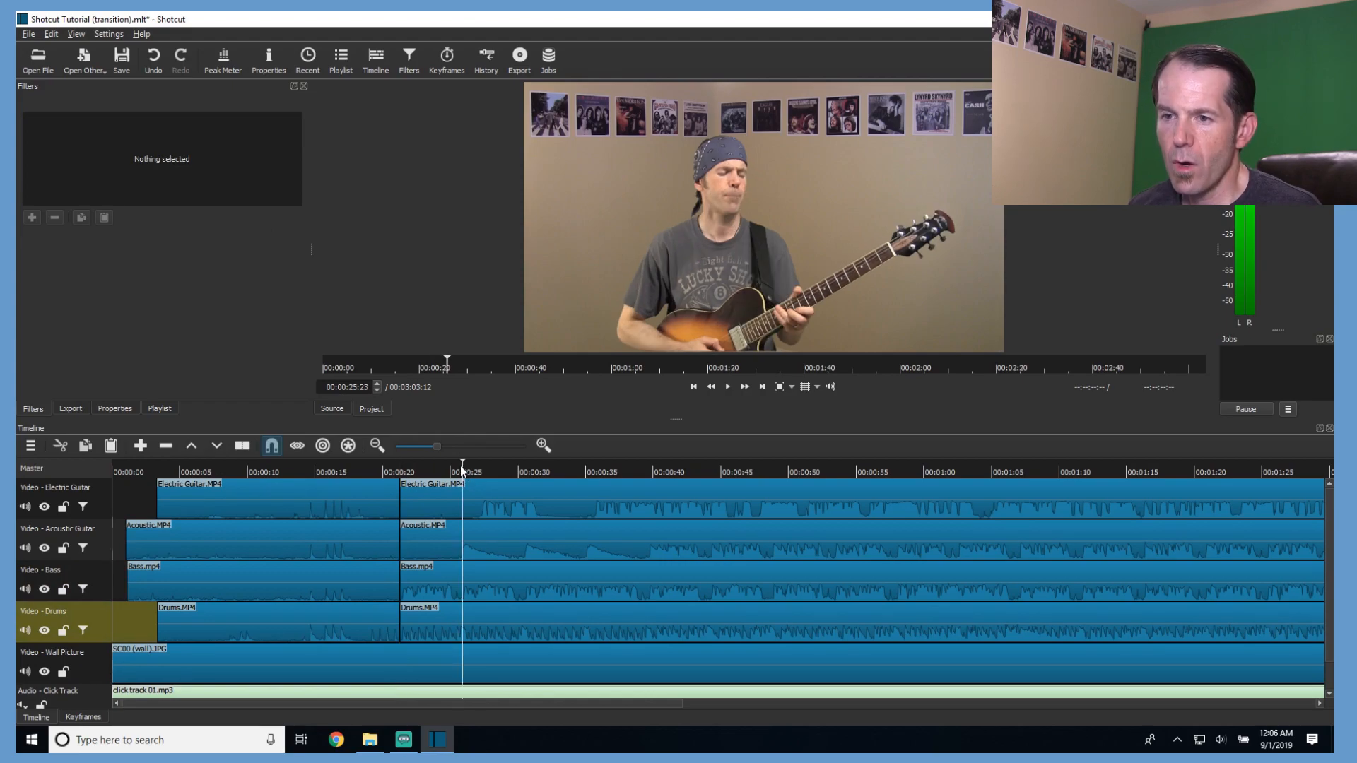
pyautogui.click(127, 503)
pyautogui.press('s')
pyautogui.click(98, 549)
pyautogui.press('s')
pyautogui.click(110, 583)
pyautogui.press('s')
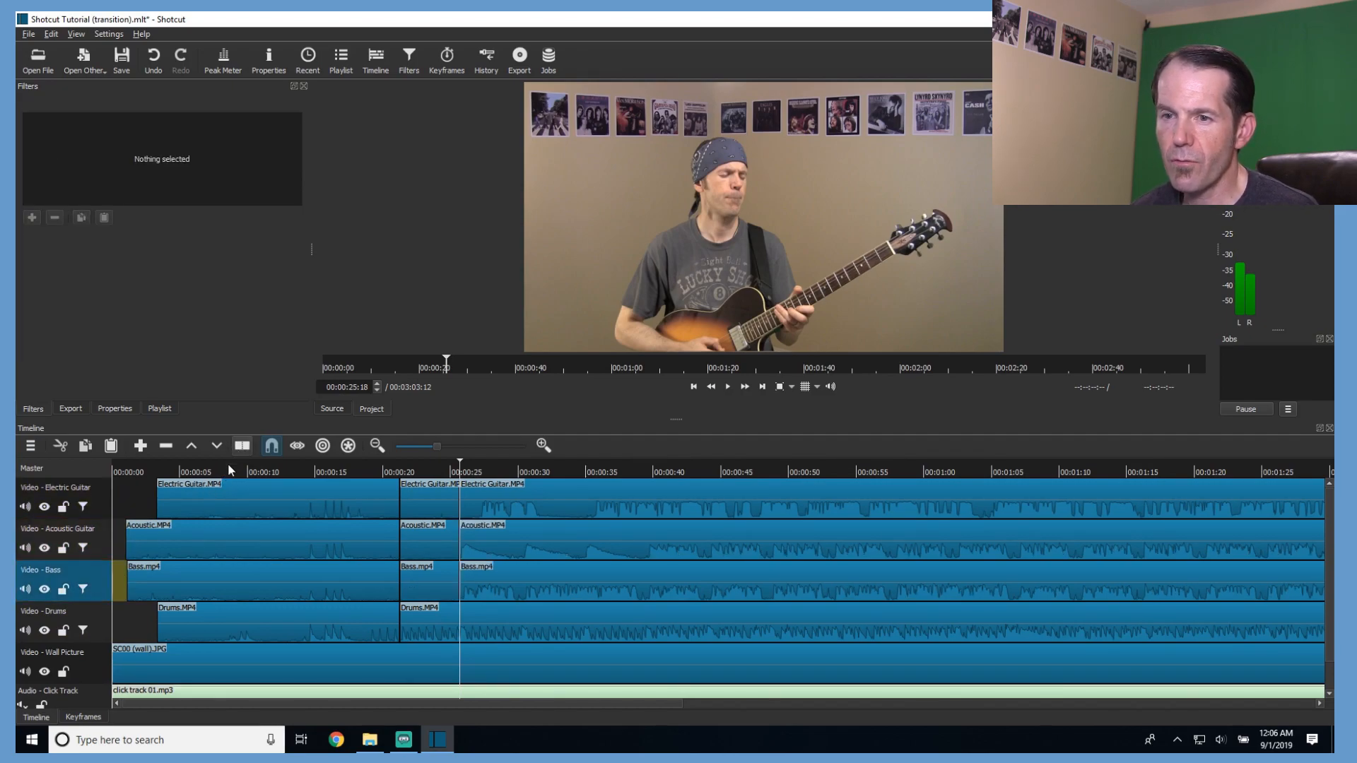
pyautogui.click(139, 621)
pyautogui.press('s')
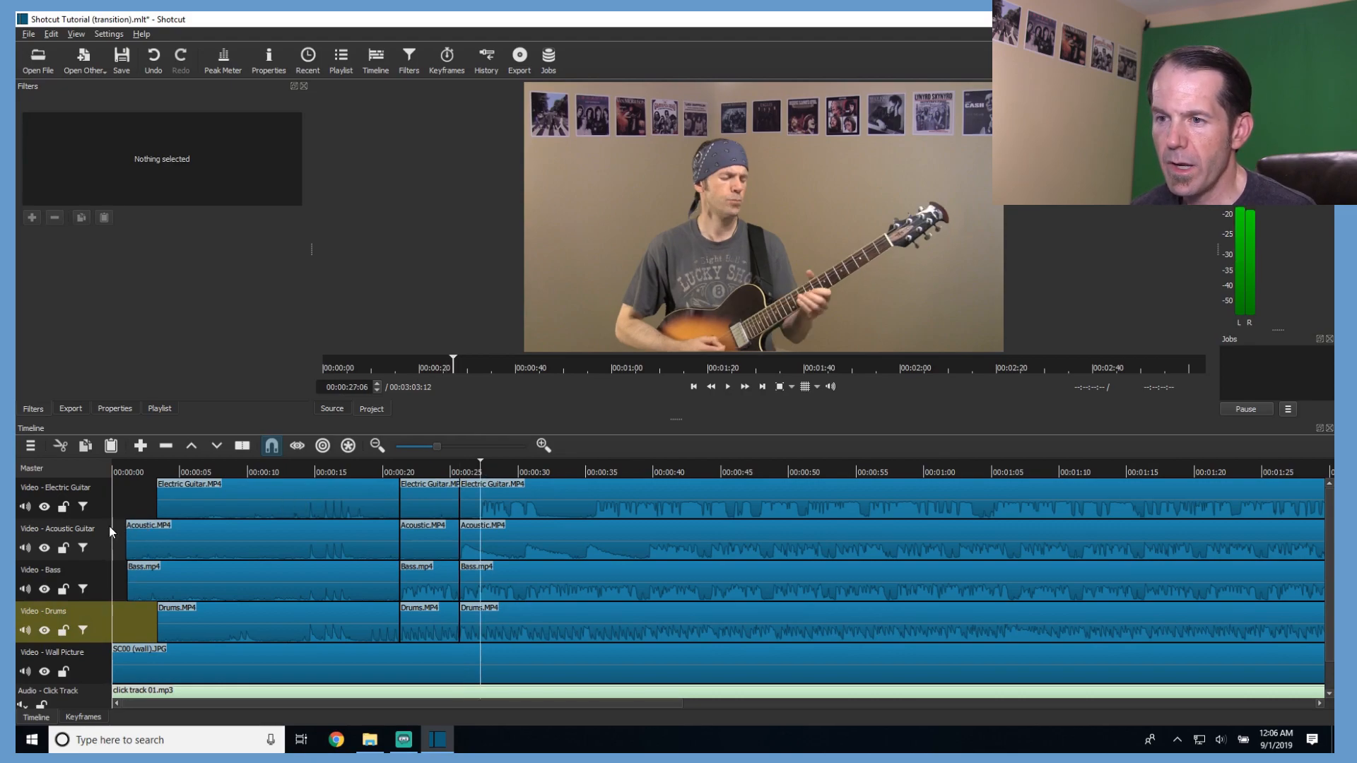
# Split all four instrument clips a third time at 00:00:27:06.
pyautogui.press('Up')
pyautogui.press('Up')
pyautogui.press('Up')
pyautogui.press('s')
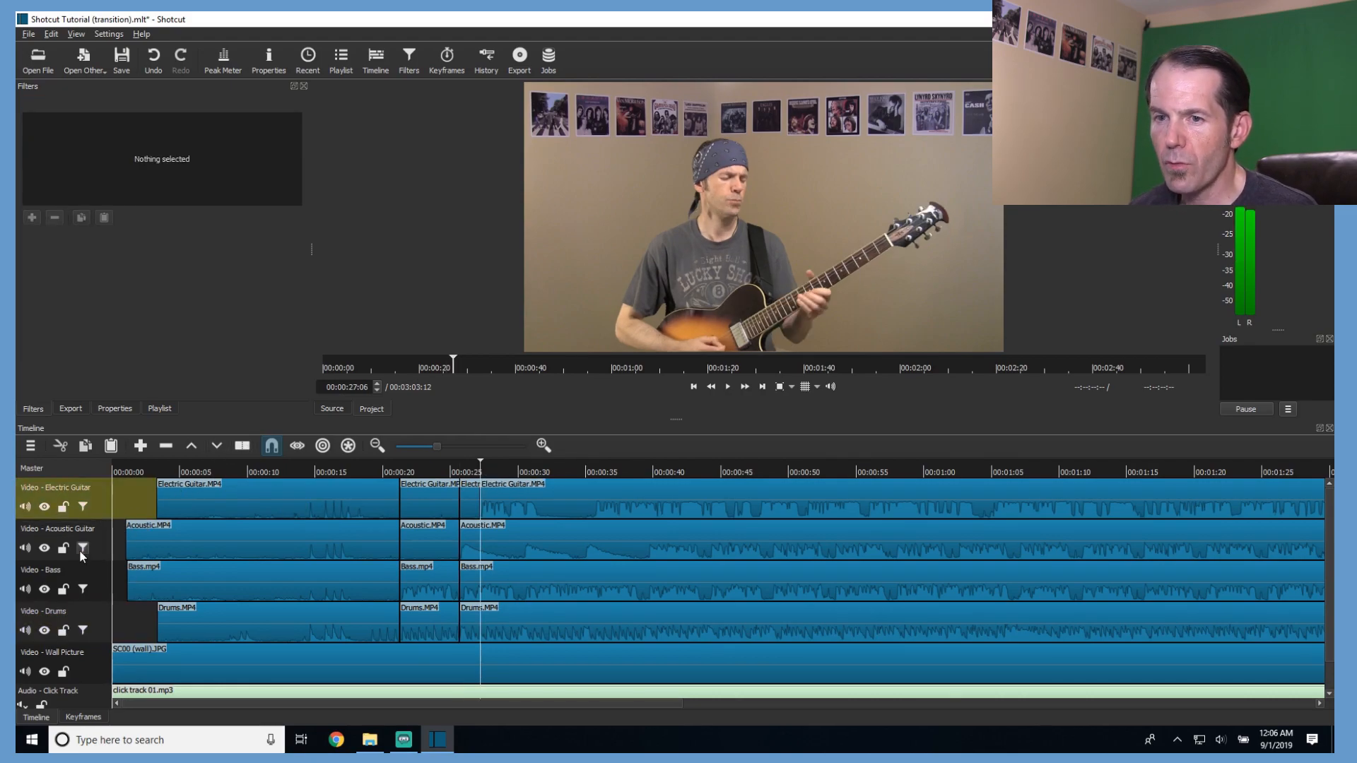
pyautogui.press('Down')
pyautogui.press('s')
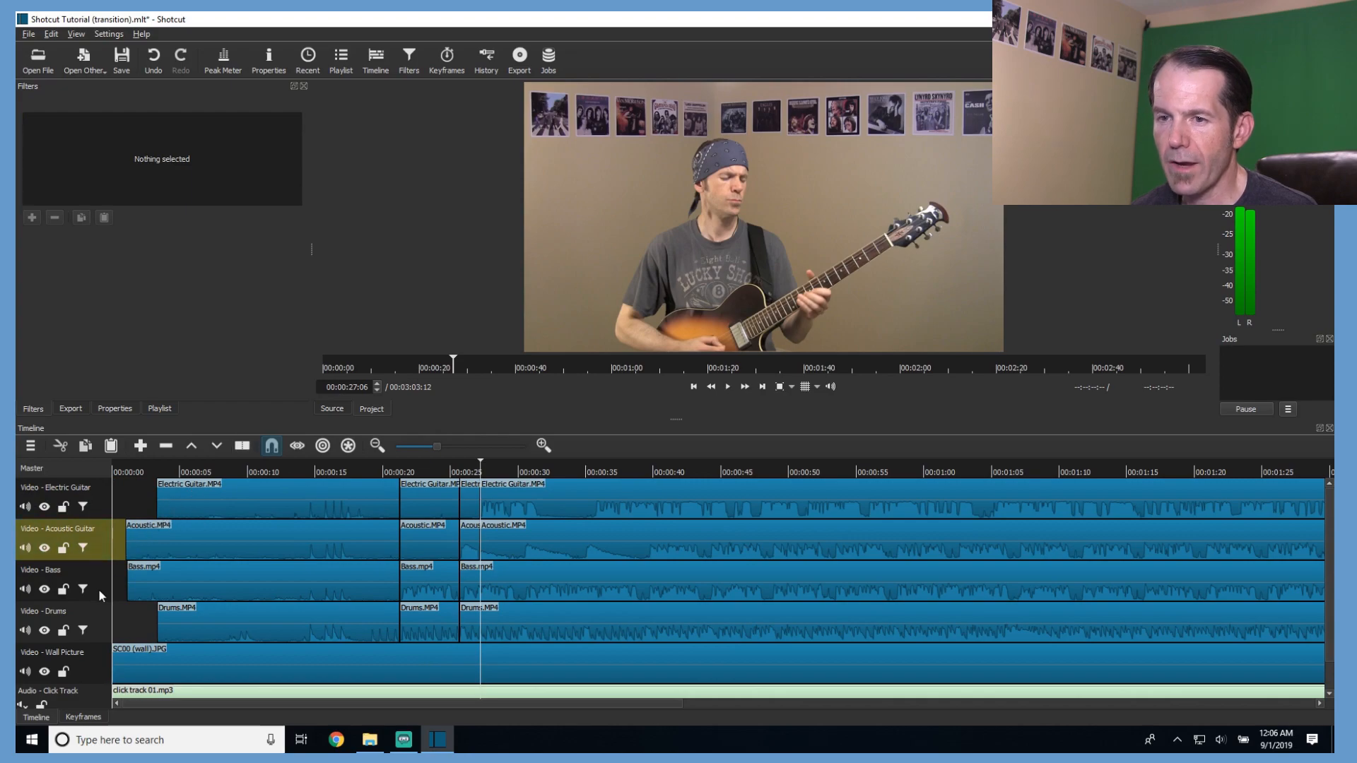
pyautogui.press('Down')
pyautogui.press('s')
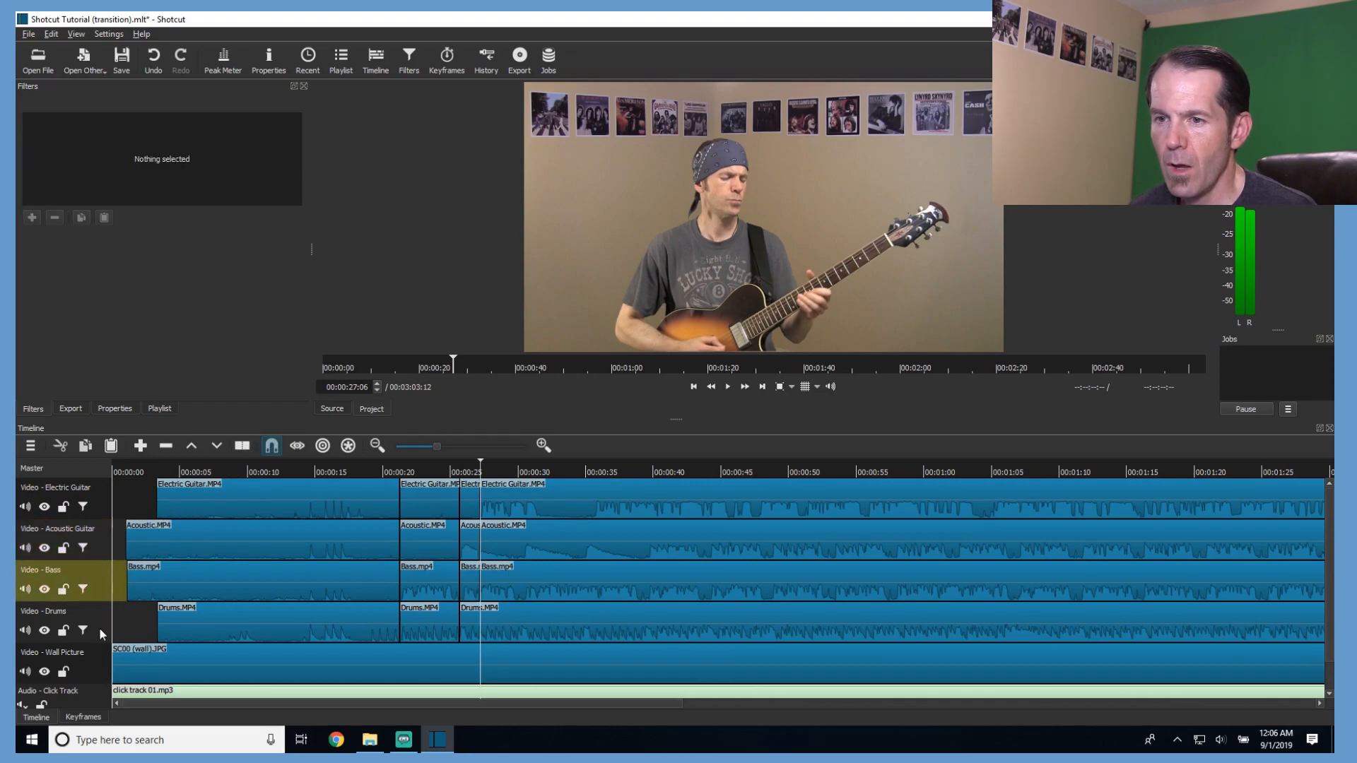
pyautogui.press('Down')
pyautogui.press('s')
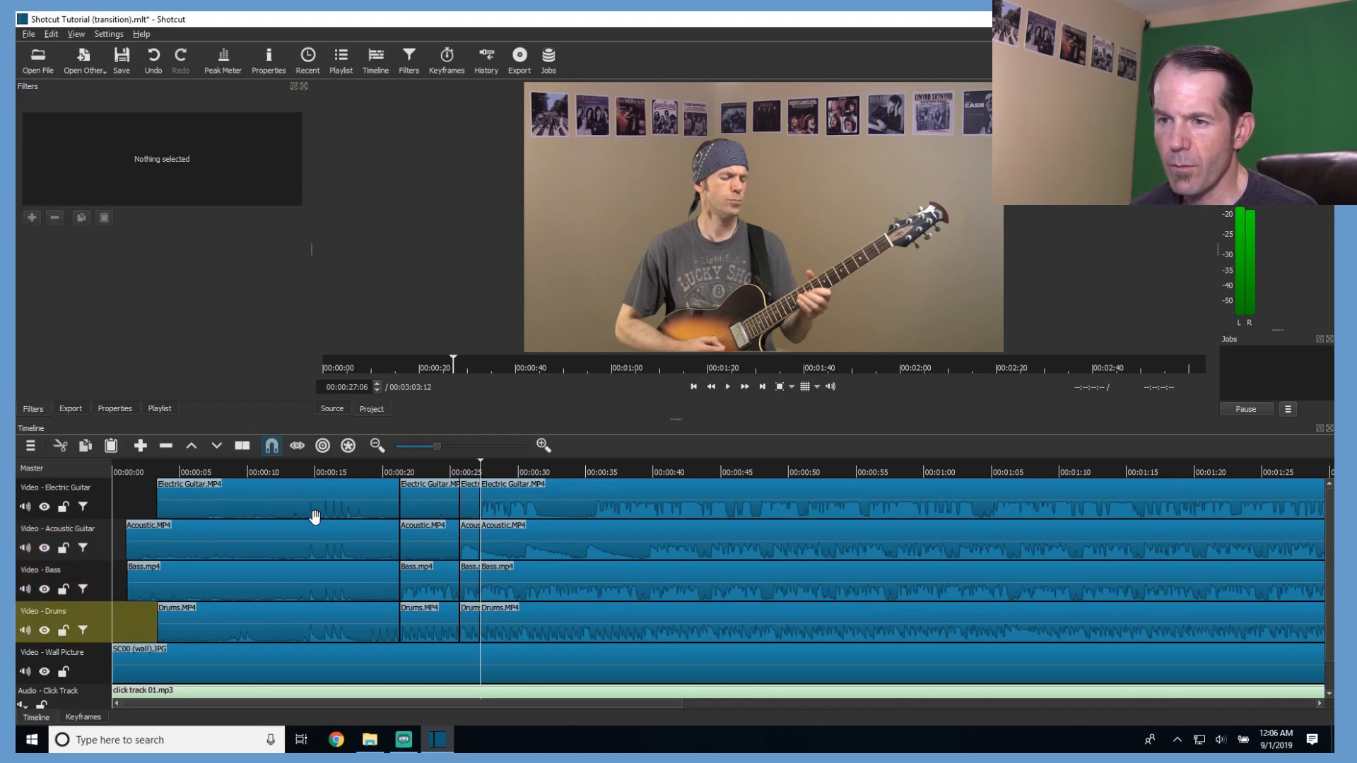
# Add a Size and Position filter to the first Electric Guitar.MP4 segment and move its frame out of the picture to about -1950, -3.
pyautogui.click(370, 471)
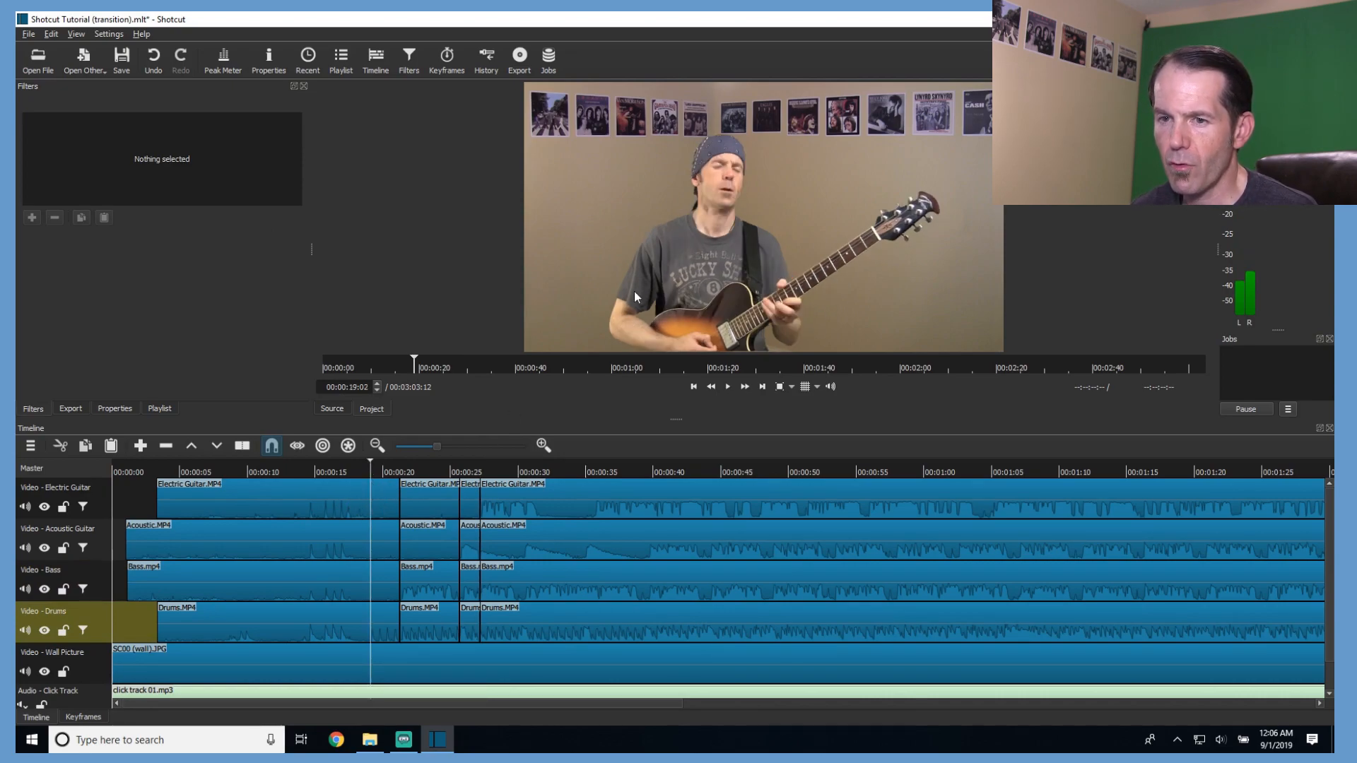
pyautogui.click(292, 502)
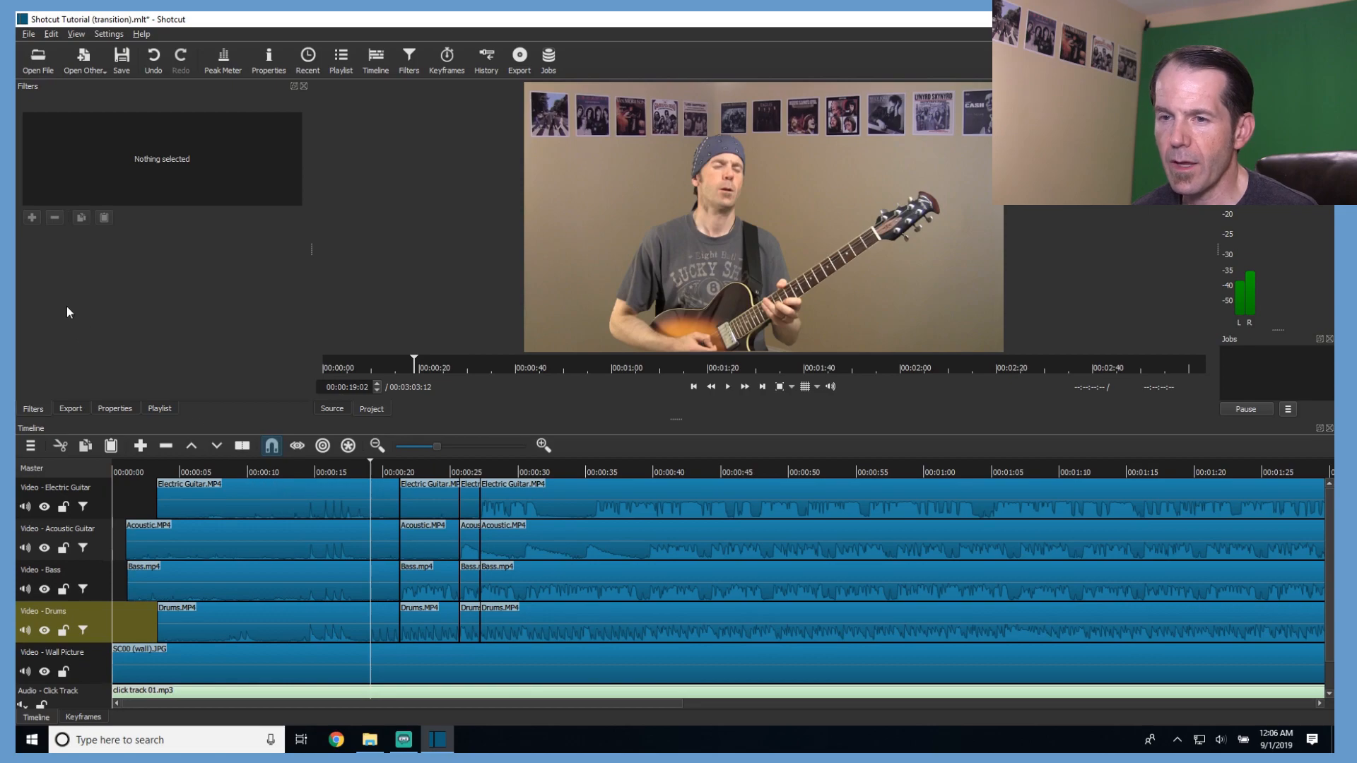
pyautogui.click(33, 219)
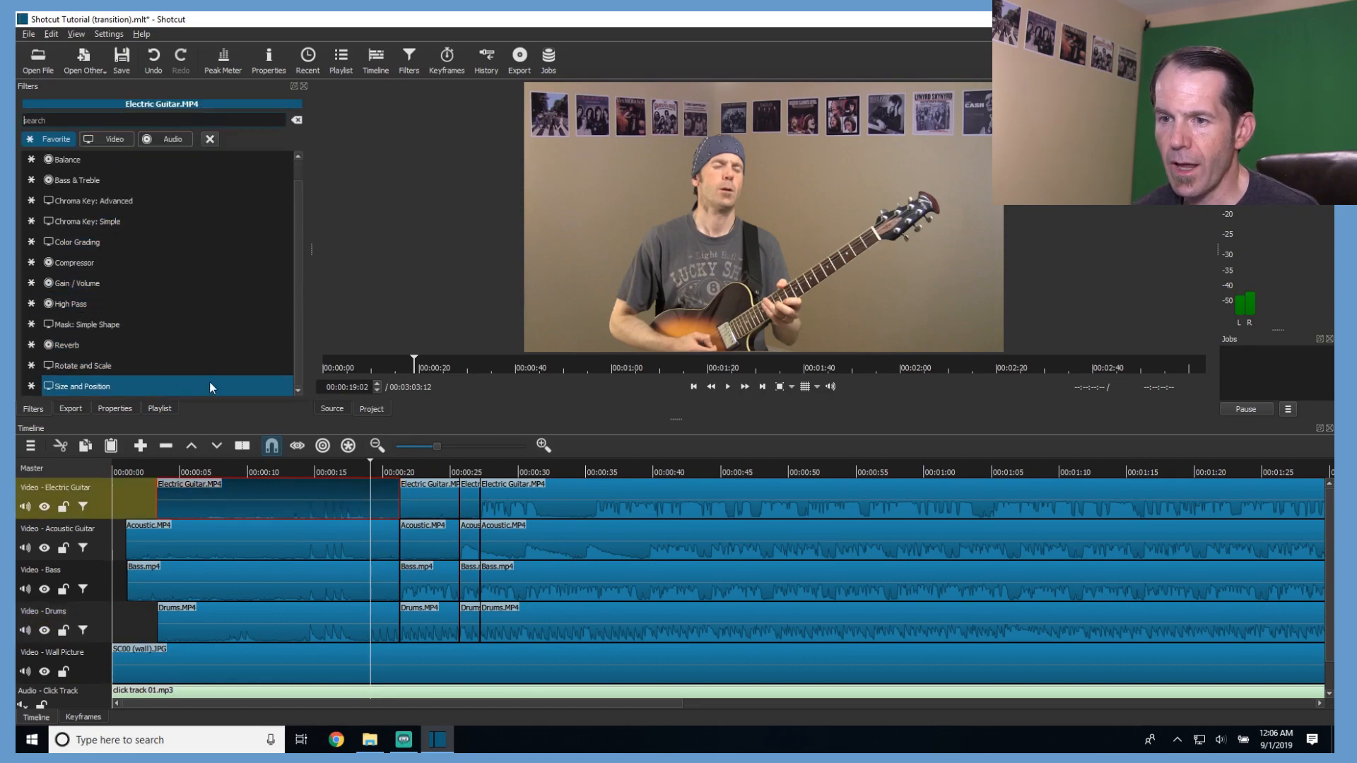
pyautogui.click(191, 385)
pyautogui.moveTo(765, 217); pyautogui.dragTo(268, 217)
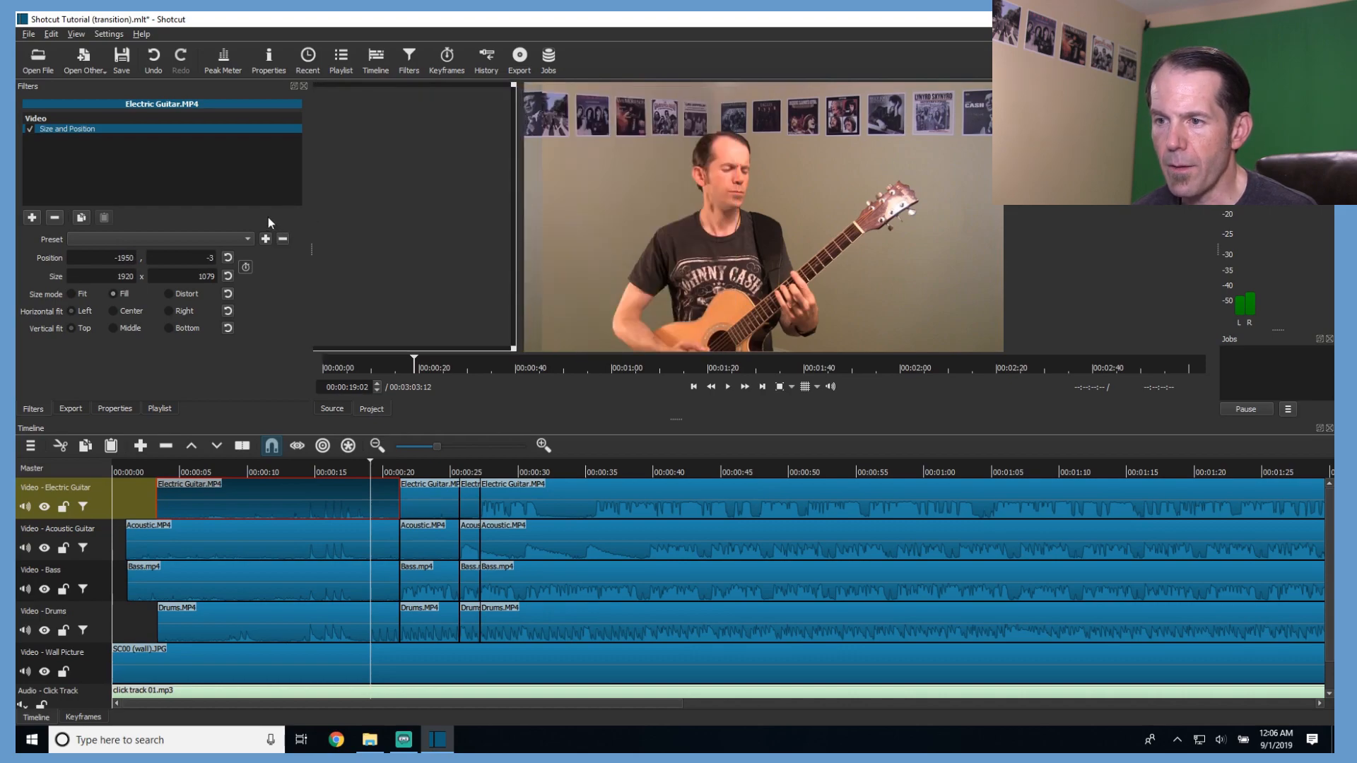
# Add a Size and Position filter to the first Acoustic.MP4 segment and move its frame out of the picture to about -1981, -27.
pyautogui.click(342, 553)
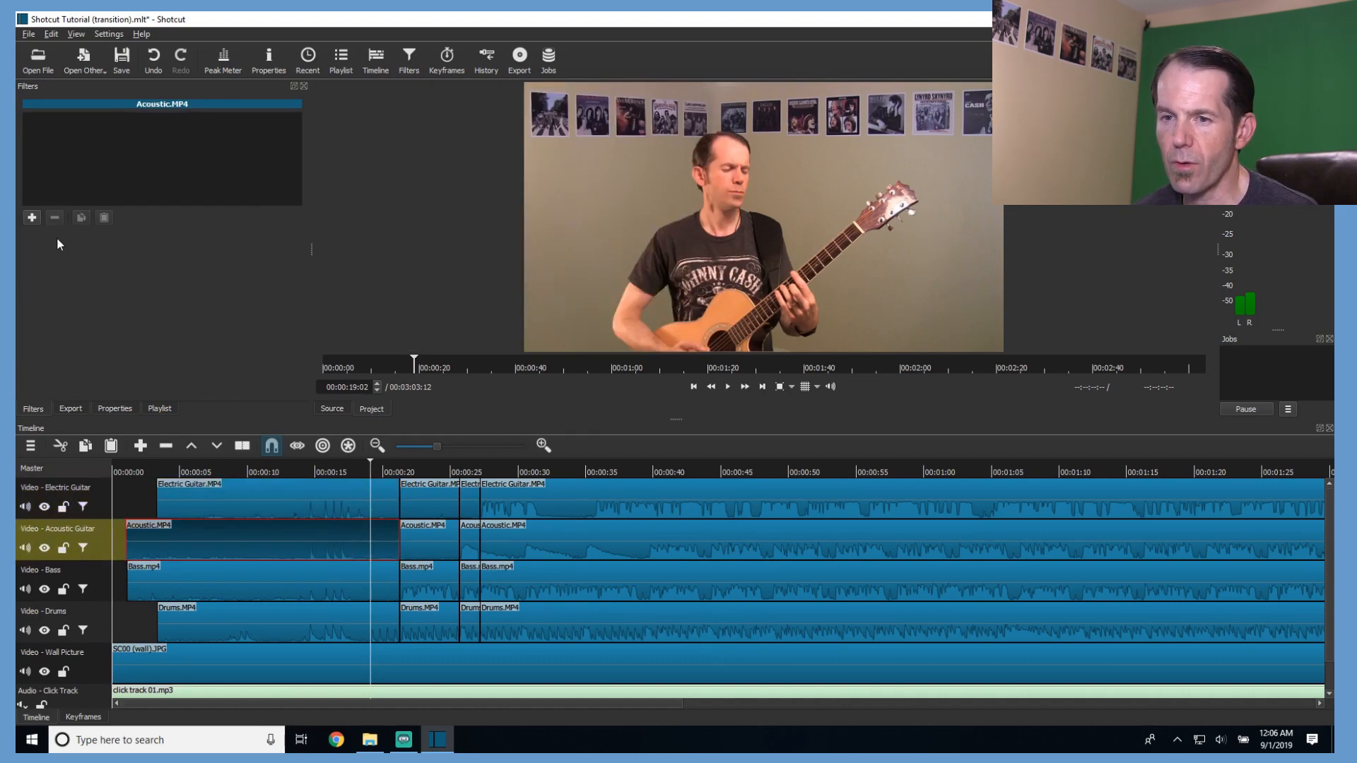
pyautogui.click(32, 217)
pyautogui.click(155, 389)
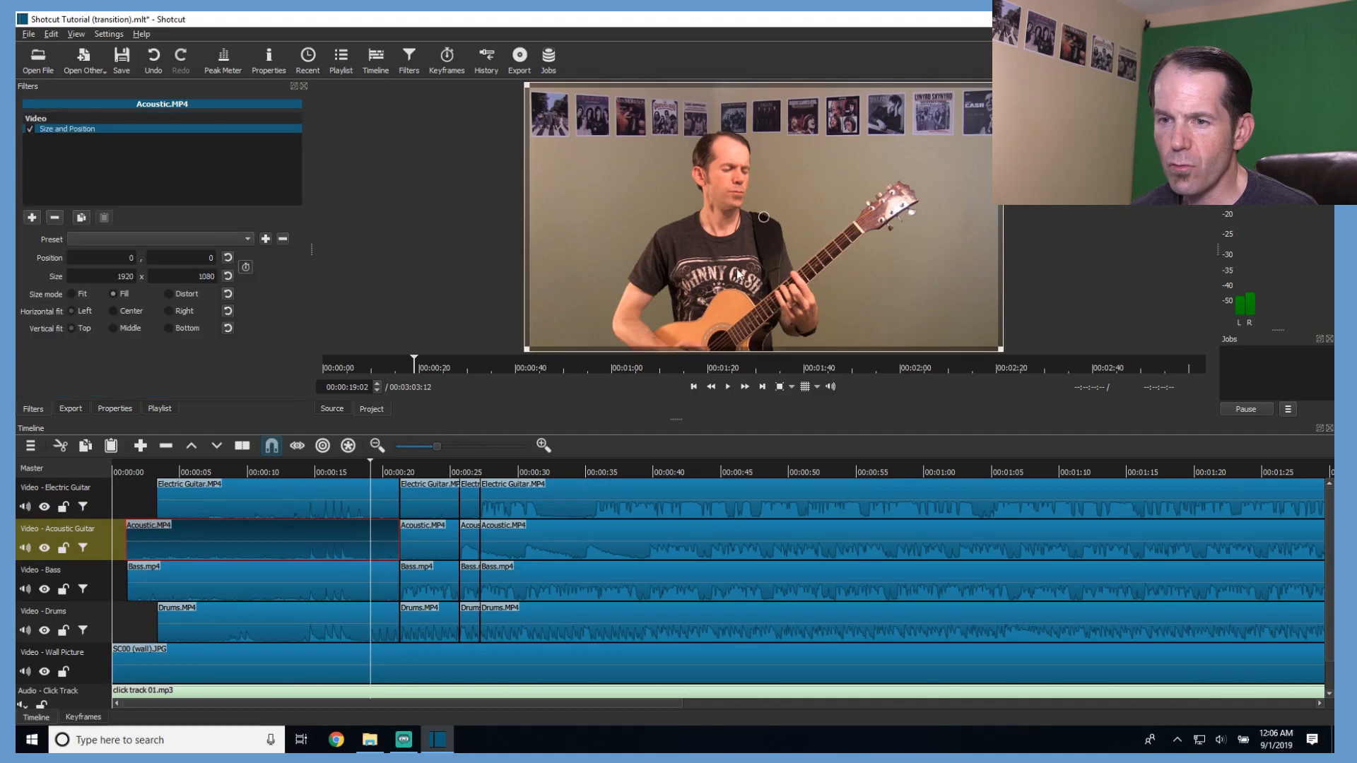
pyautogui.moveTo(763, 219); pyautogui.dragTo(260, 210)
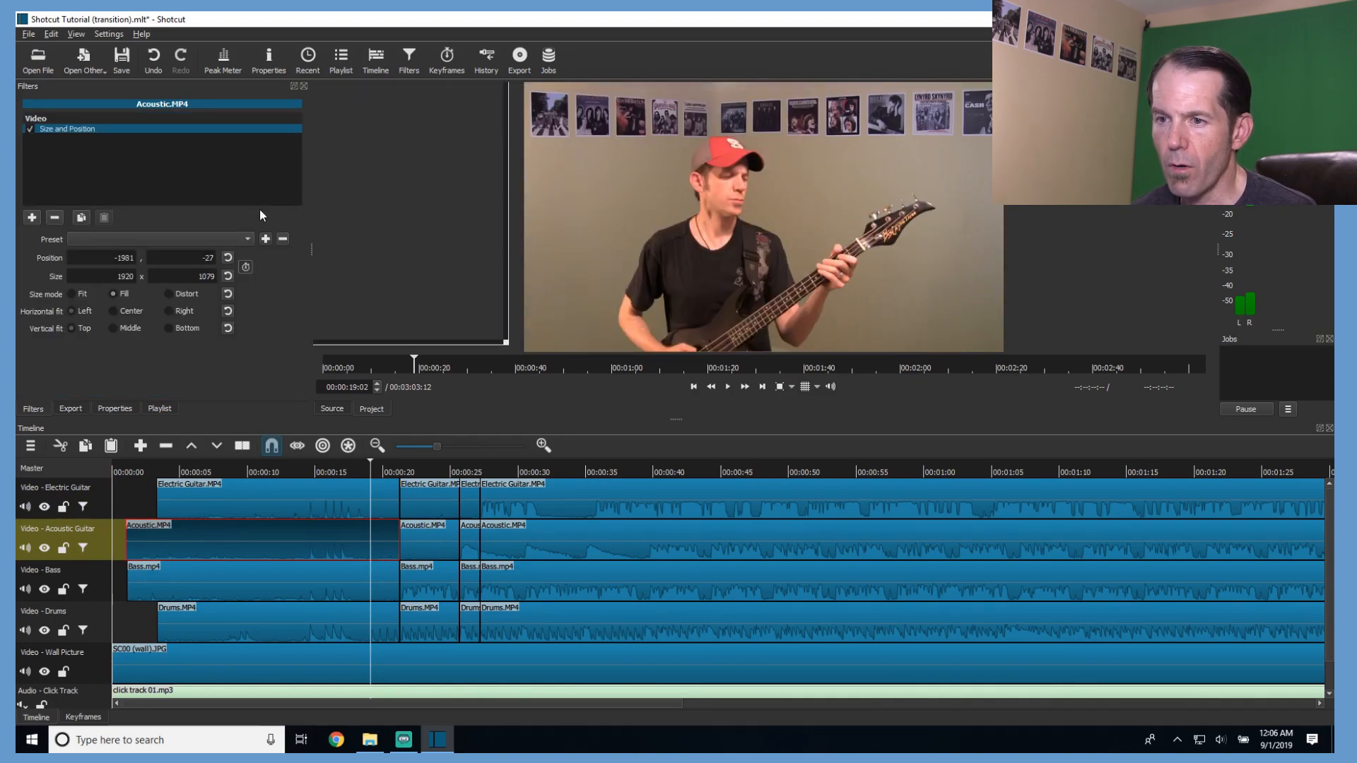
# Add a Size and Position filter to the first Bass.mp4 segment and move its frame out of the picture to about -1989, -71.
pyautogui.click(377, 592)
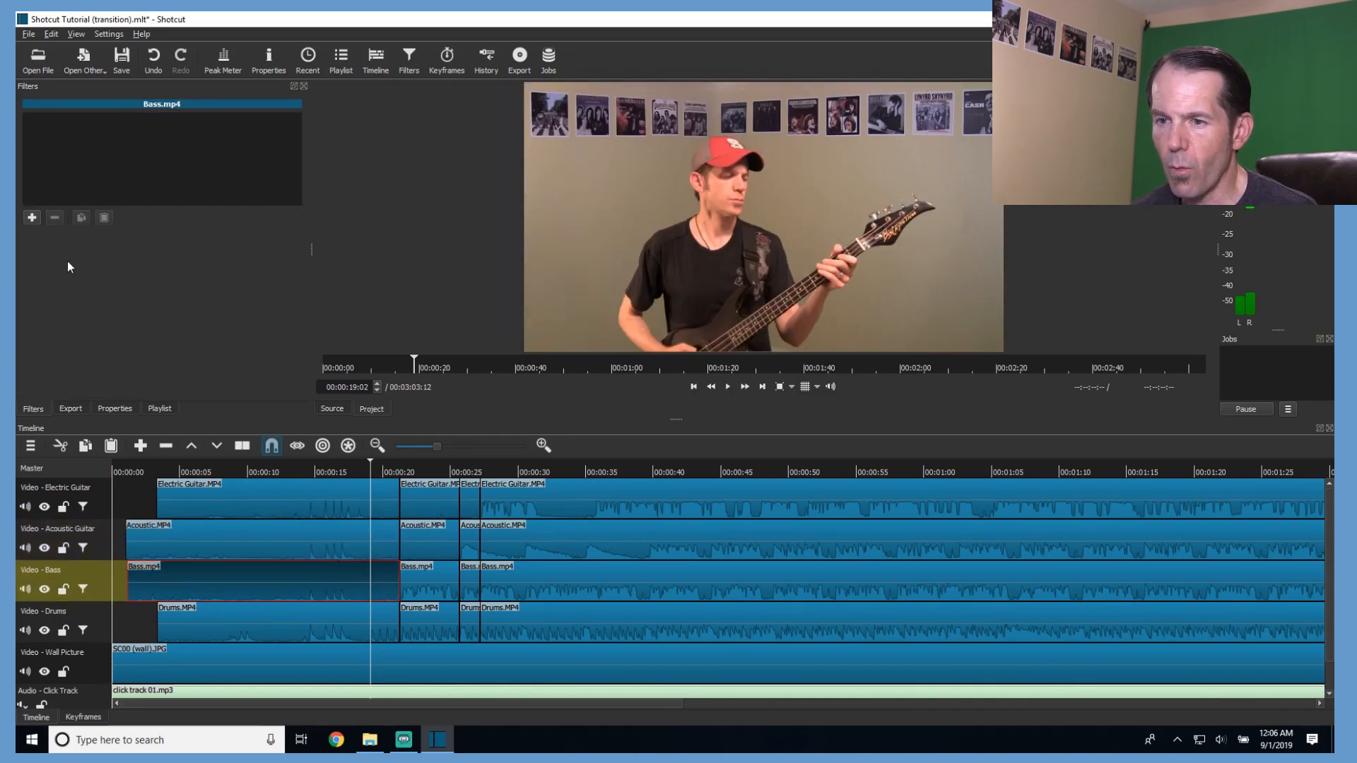
pyautogui.click(32, 217)
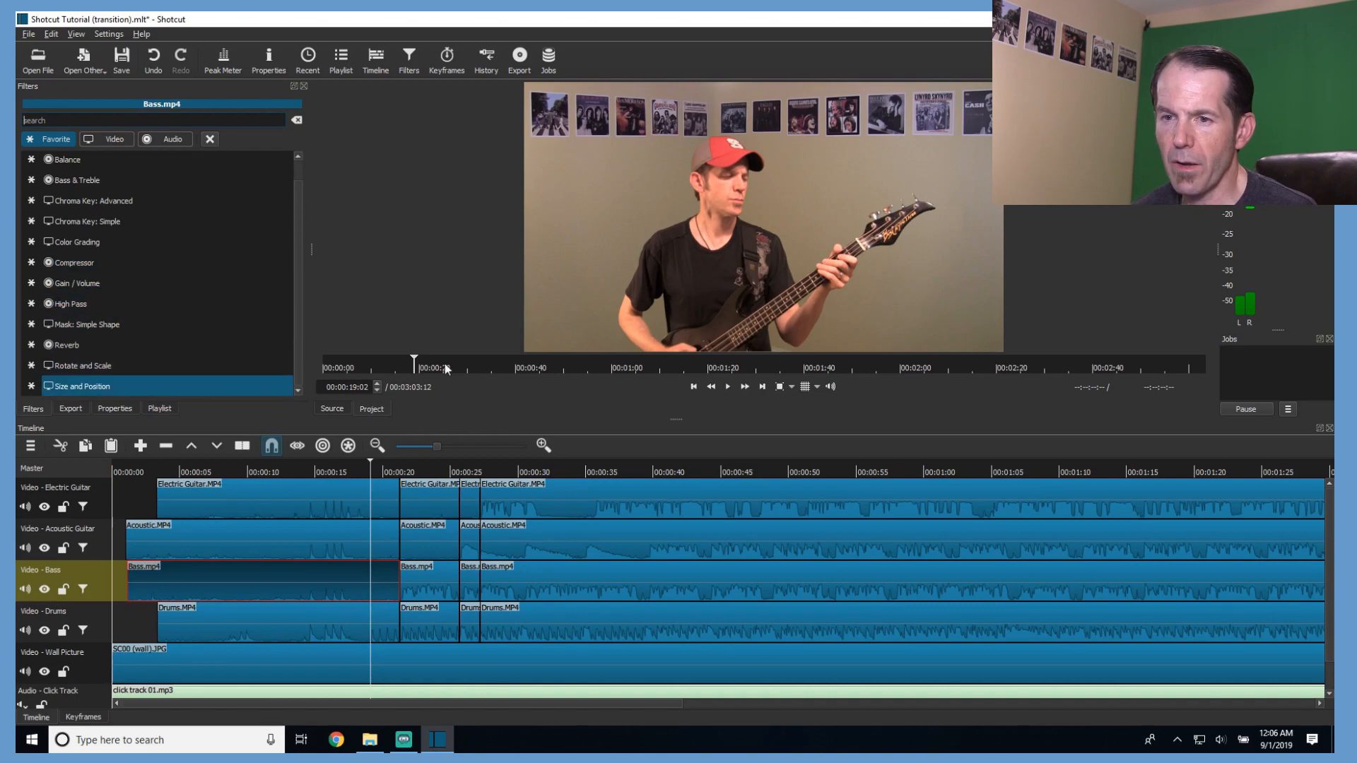
pyautogui.click(155, 388)
pyautogui.moveTo(763, 217); pyautogui.dragTo(251, 198)
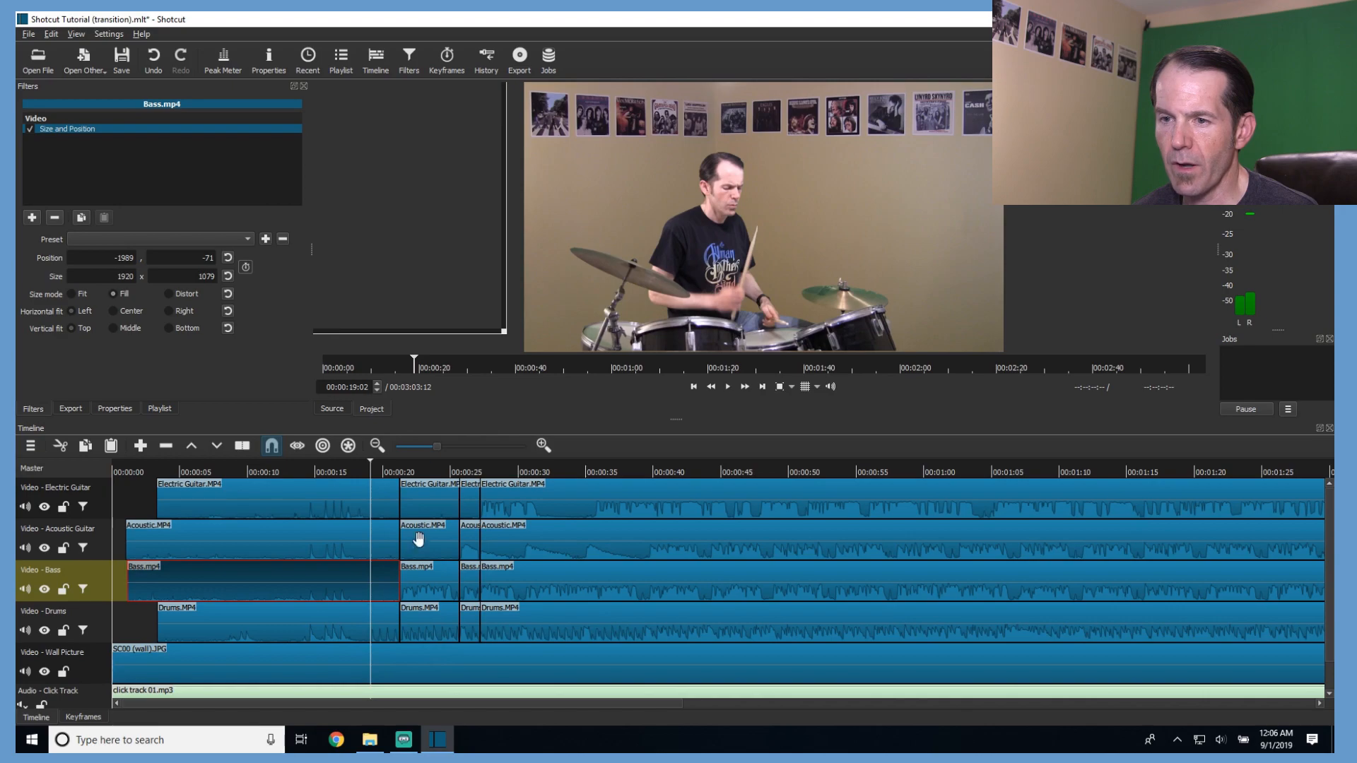
# Add a Size and Position filter to the second Electric Guitar.MP4 segment and move its frame out of the picture to about -1945, -44.
pyautogui.click(427, 472)
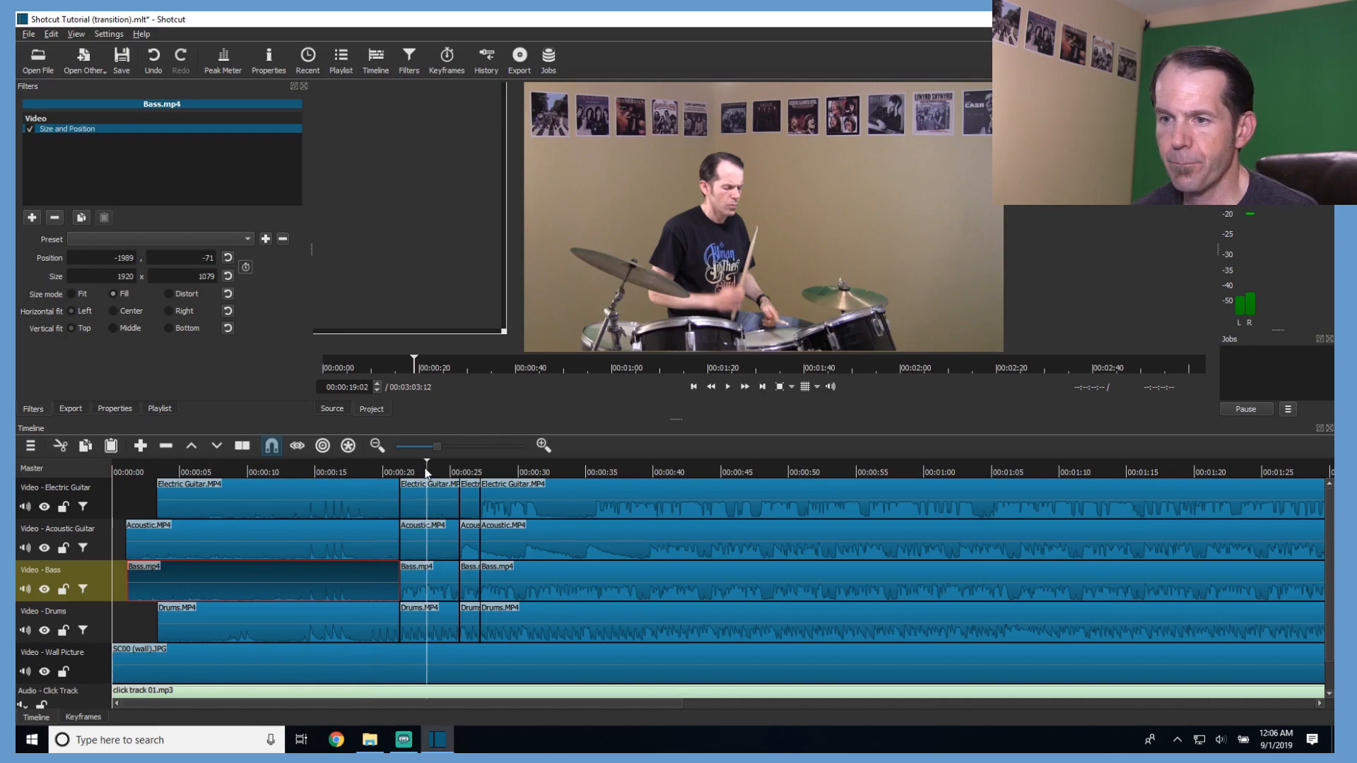
pyautogui.click(447, 504)
pyautogui.click(32, 217)
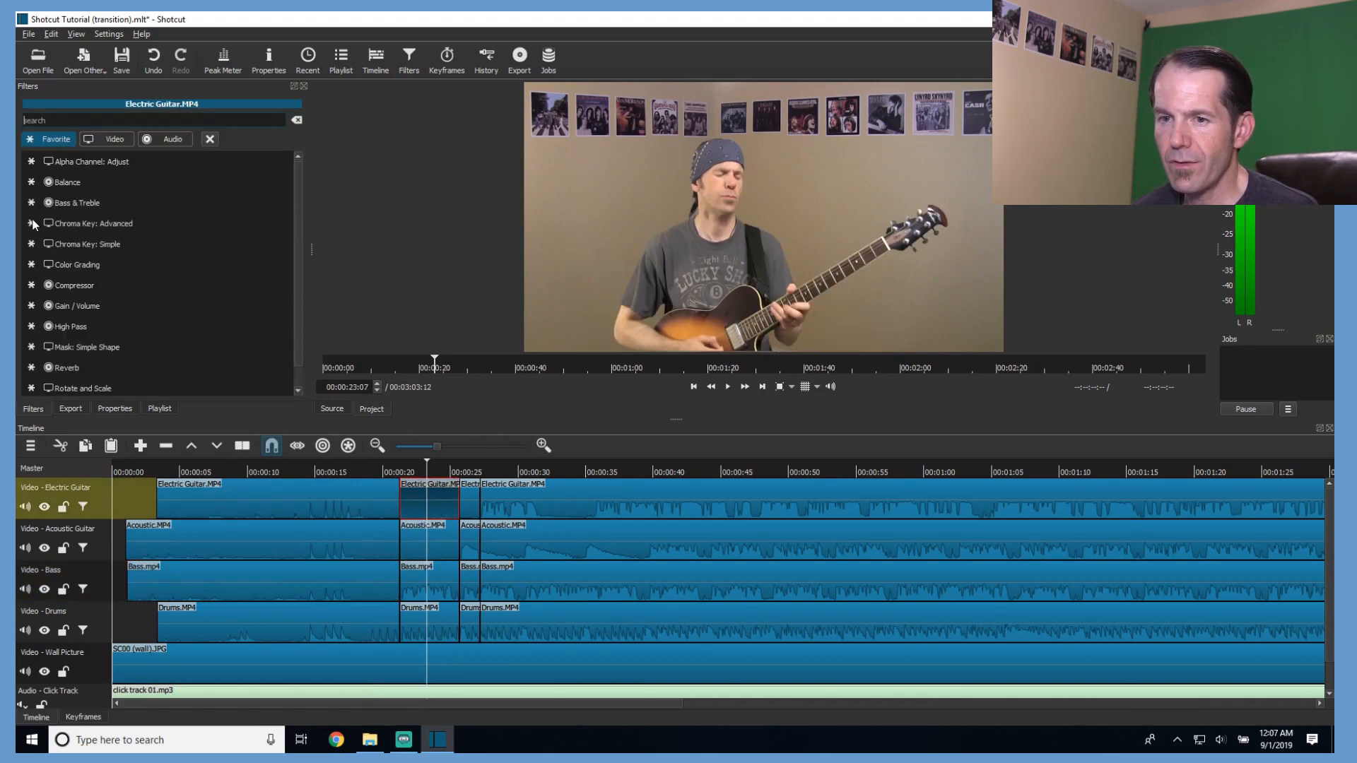
pyautogui.click(110, 389)
pyautogui.moveTo(764, 219); pyautogui.dragTo(315, 243)
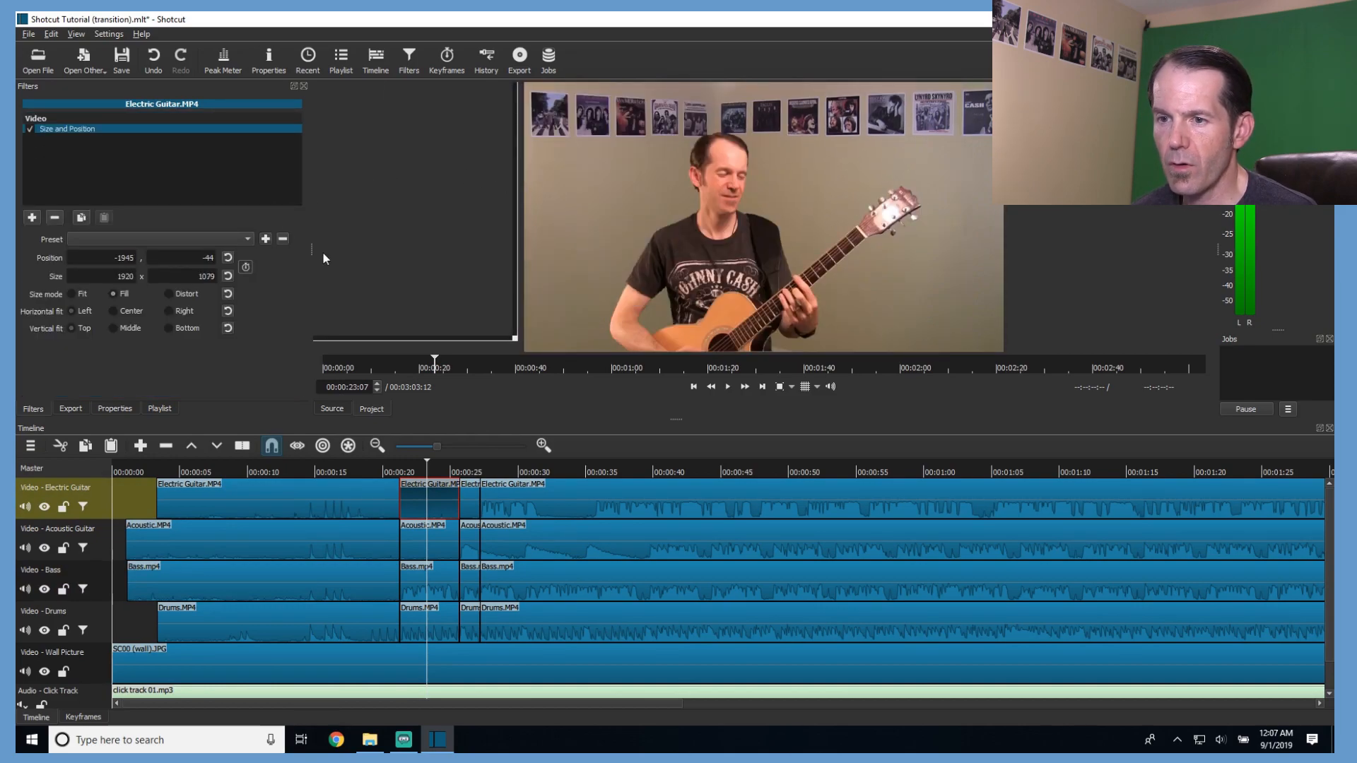
# Add a Size and Position filter to the second Acoustic.MP4 segment and move its frame out of the picture to about -1981, -69.
pyautogui.click(433, 546)
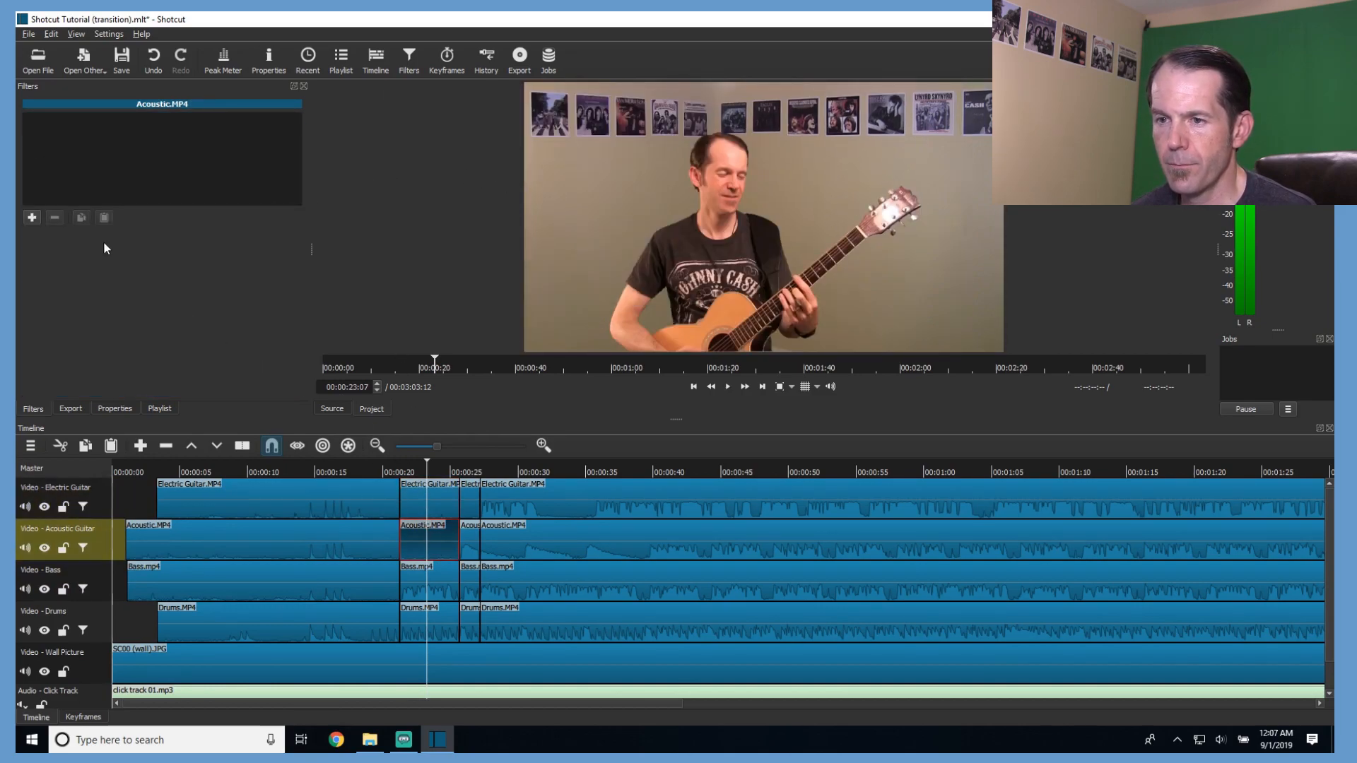
pyautogui.click(32, 217)
pyautogui.click(214, 391)
pyautogui.moveTo(764, 217); pyautogui.dragTo(261, 200)
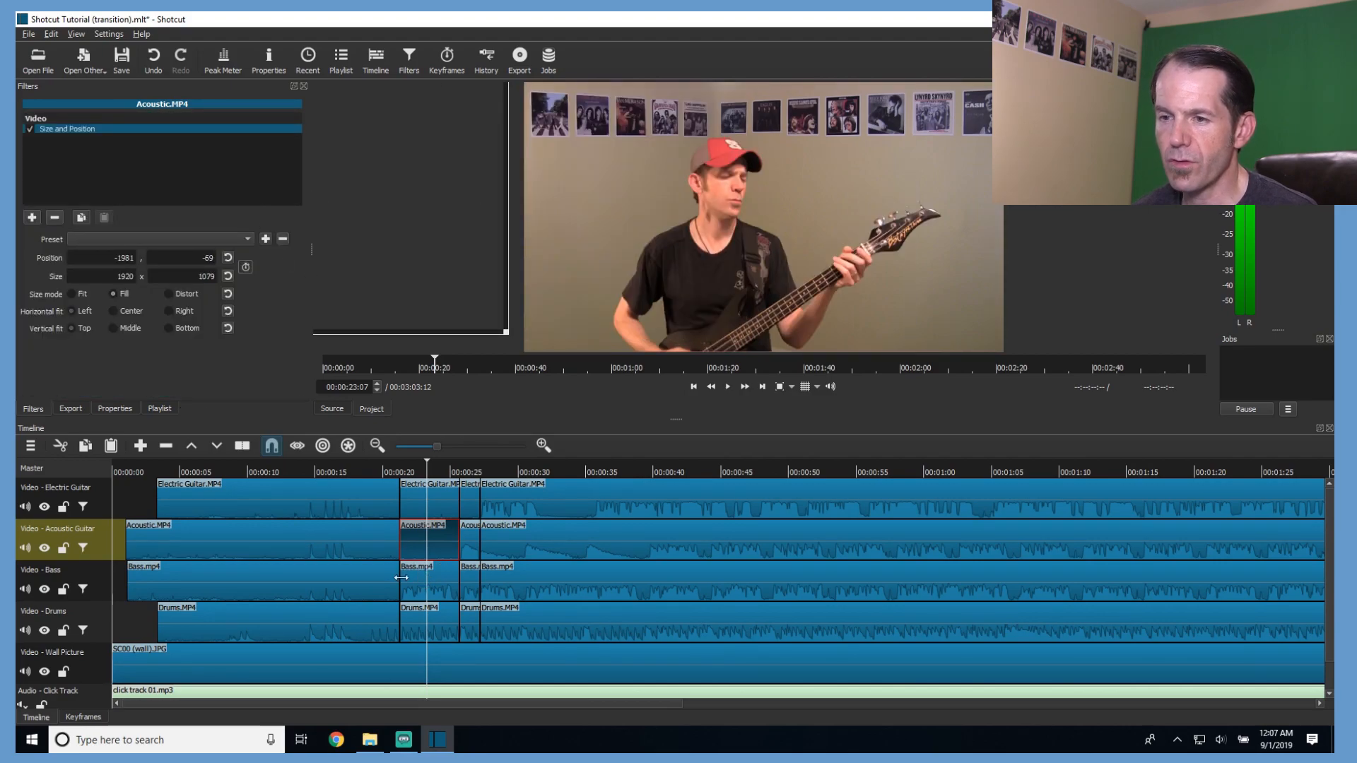
# Add a Size and Position filter to the third Electric Guitar.MP4 segment and move its frame out of the picture to about -2000, -27.
pyautogui.click(470, 461)
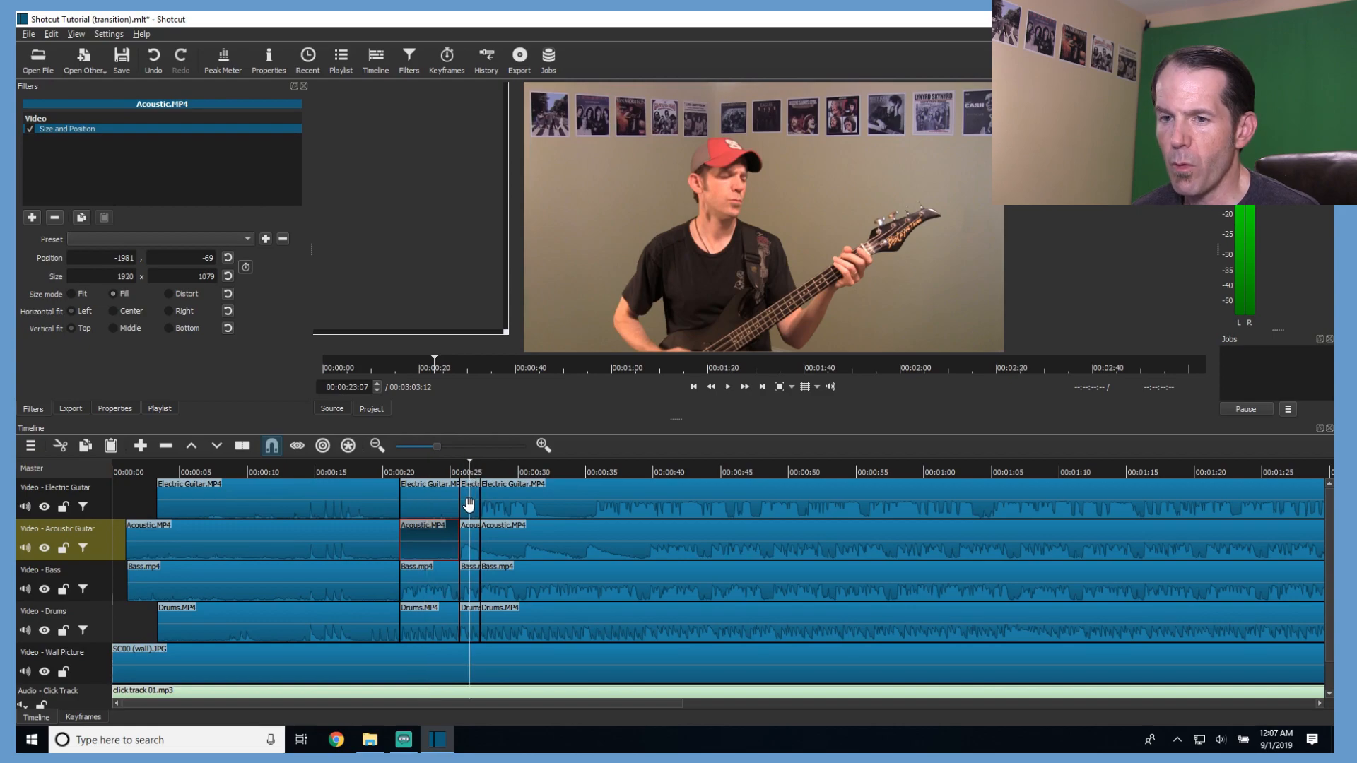
pyautogui.click(468, 507)
pyautogui.click(32, 217)
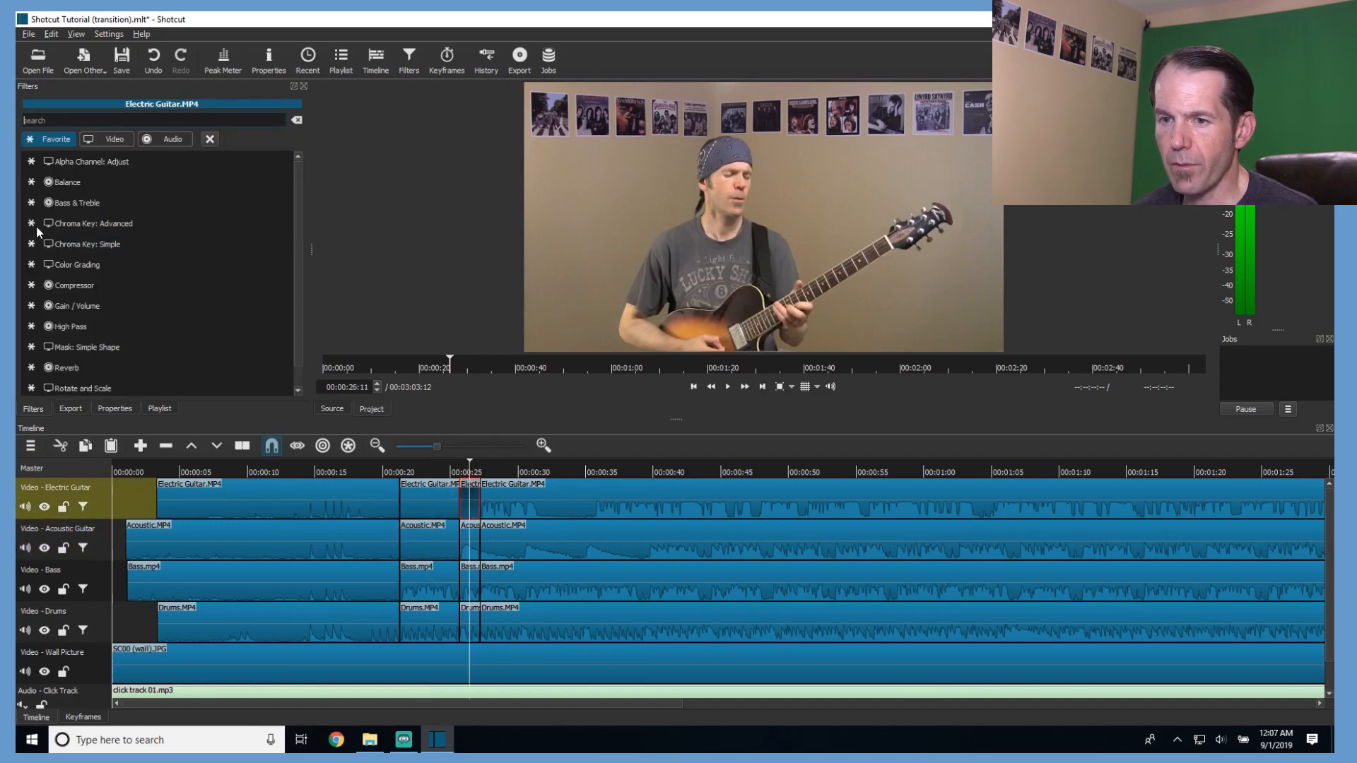
pyautogui.click(188, 382)
pyautogui.moveTo(760, 217); pyautogui.dragTo(262, 211)
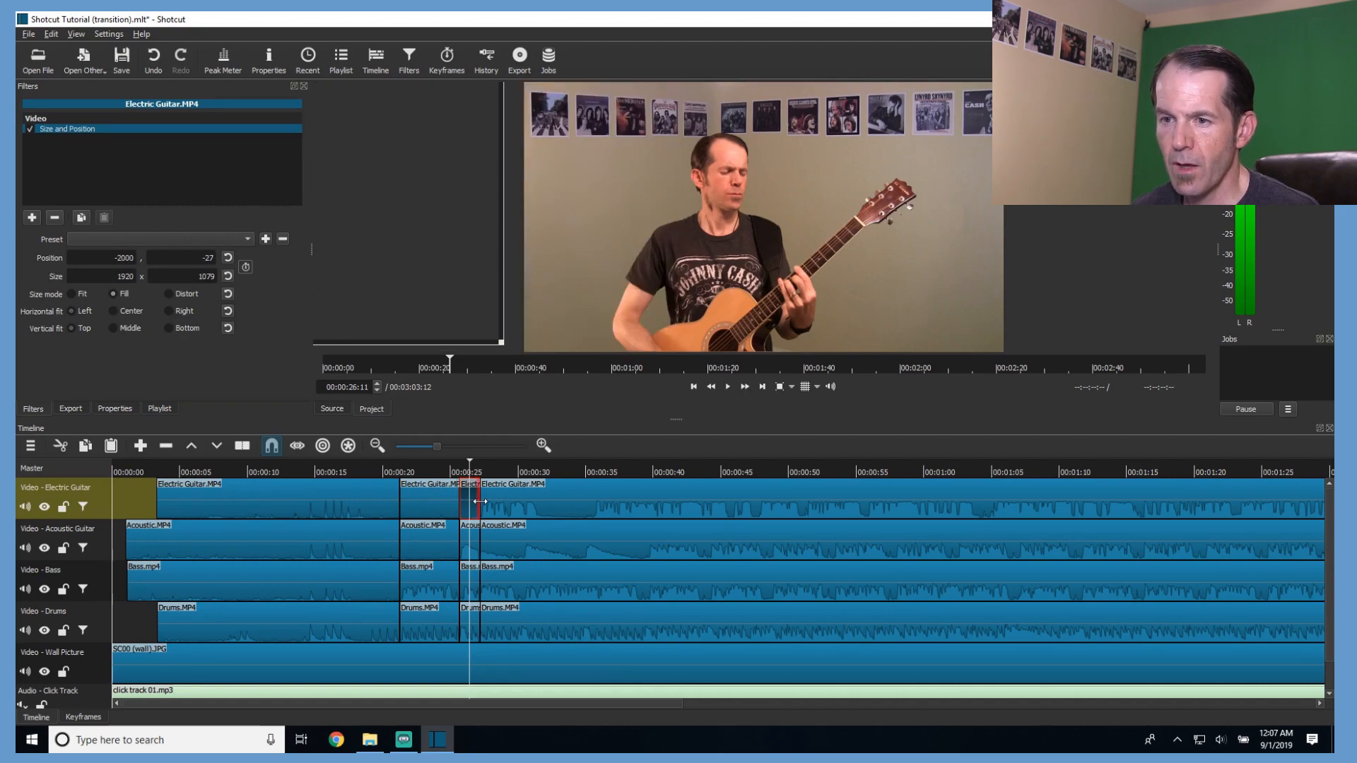
# Play the project from about 18 seconds to check the switches between the full-screen instrument clips.
pyautogui.click(497, 472)
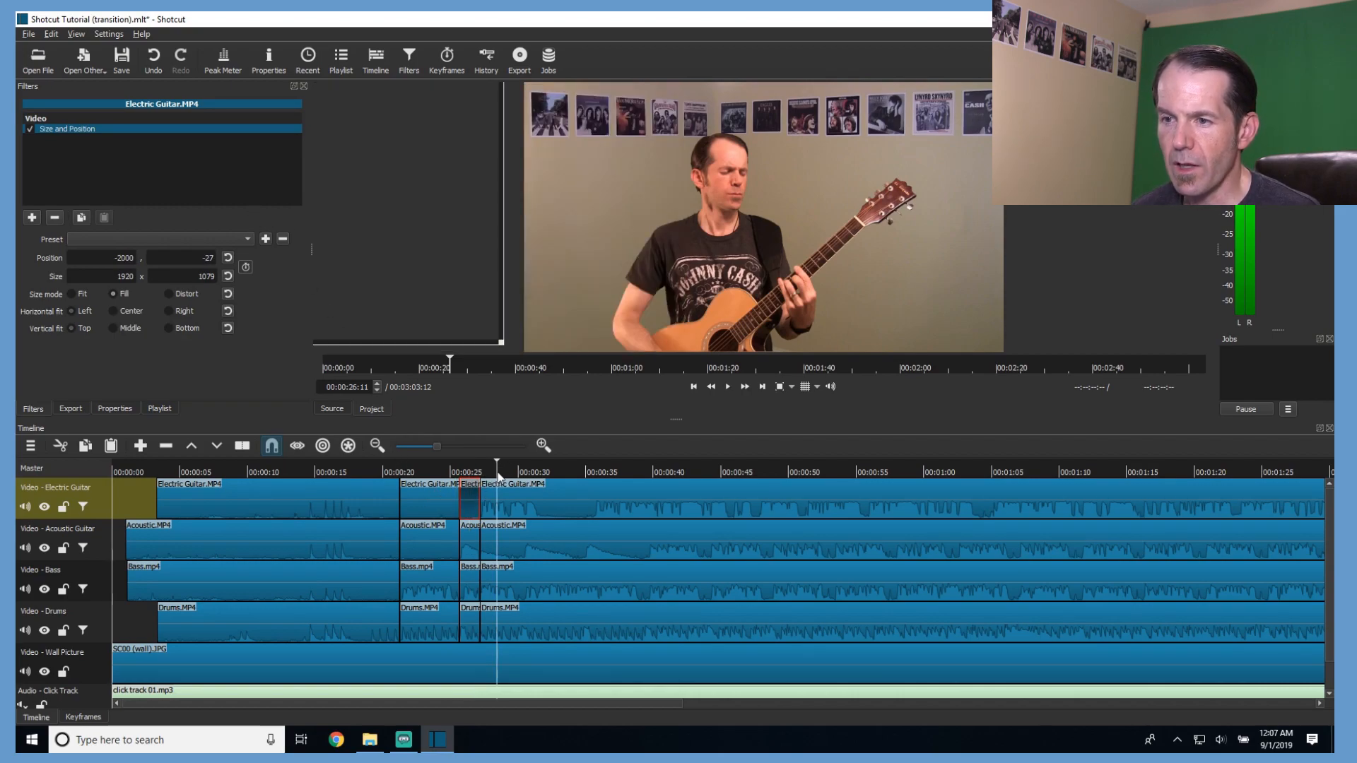
pyautogui.click(368, 469)
pyautogui.click(728, 388)
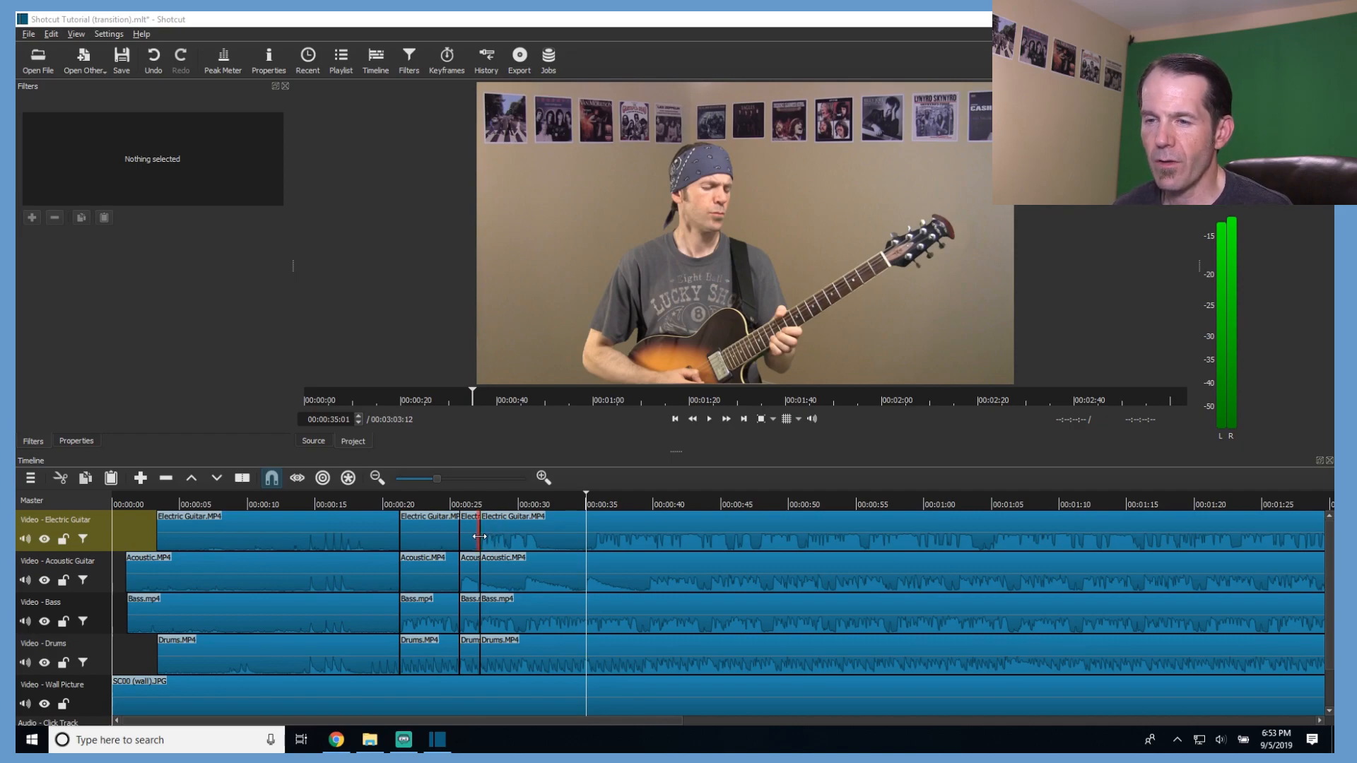
# Try a transition at the start of the last Electric Guitar.MP4 segment, preview it, and undo it.
pyautogui.moveTo(483, 535); pyautogui.dragTo(669, 538)
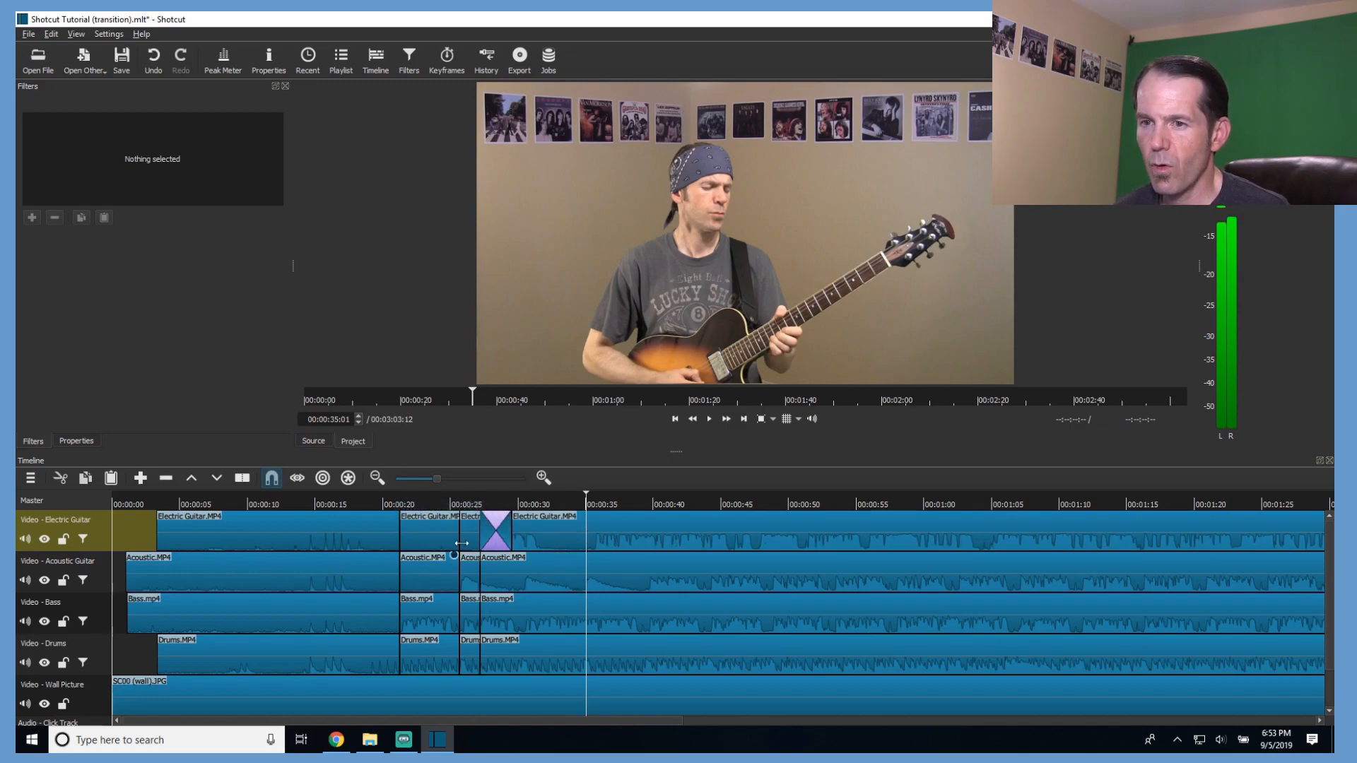
pyautogui.click(473, 503)
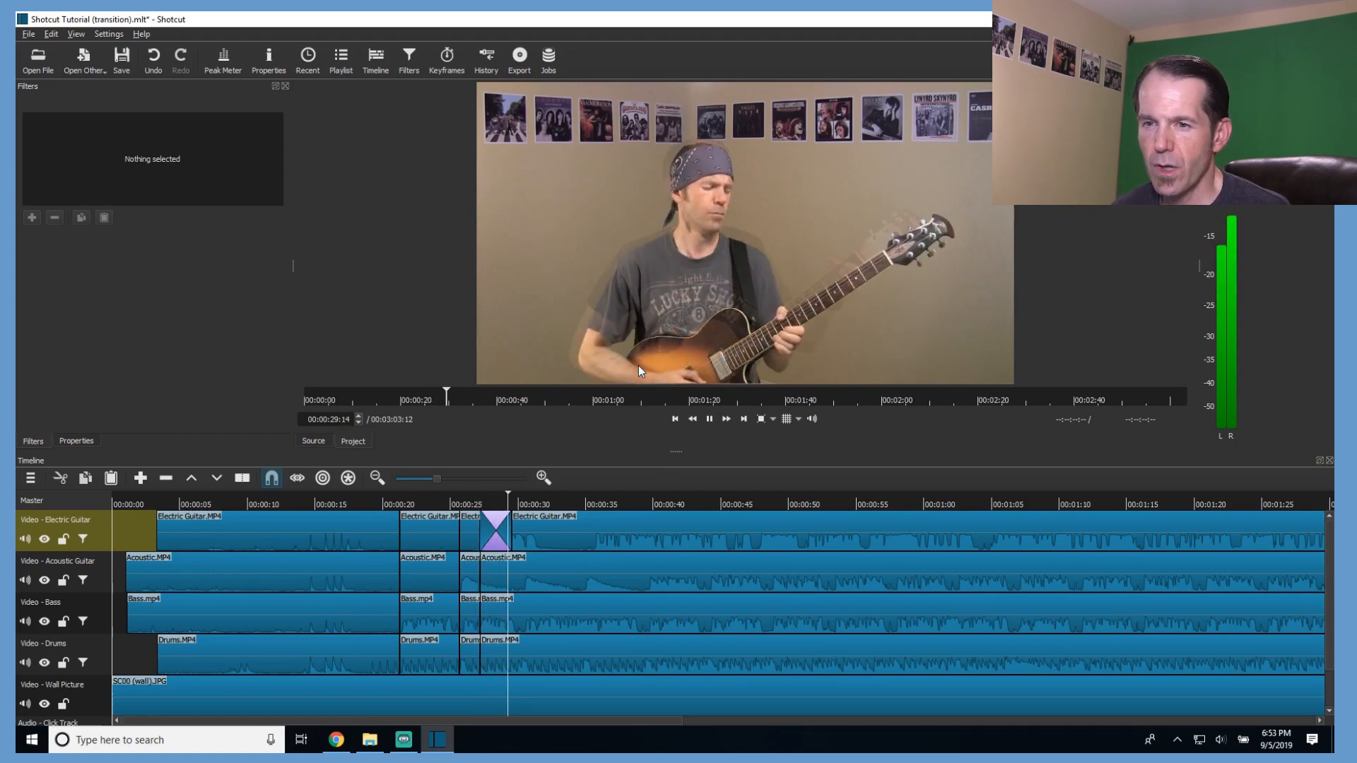
pyautogui.click(711, 420)
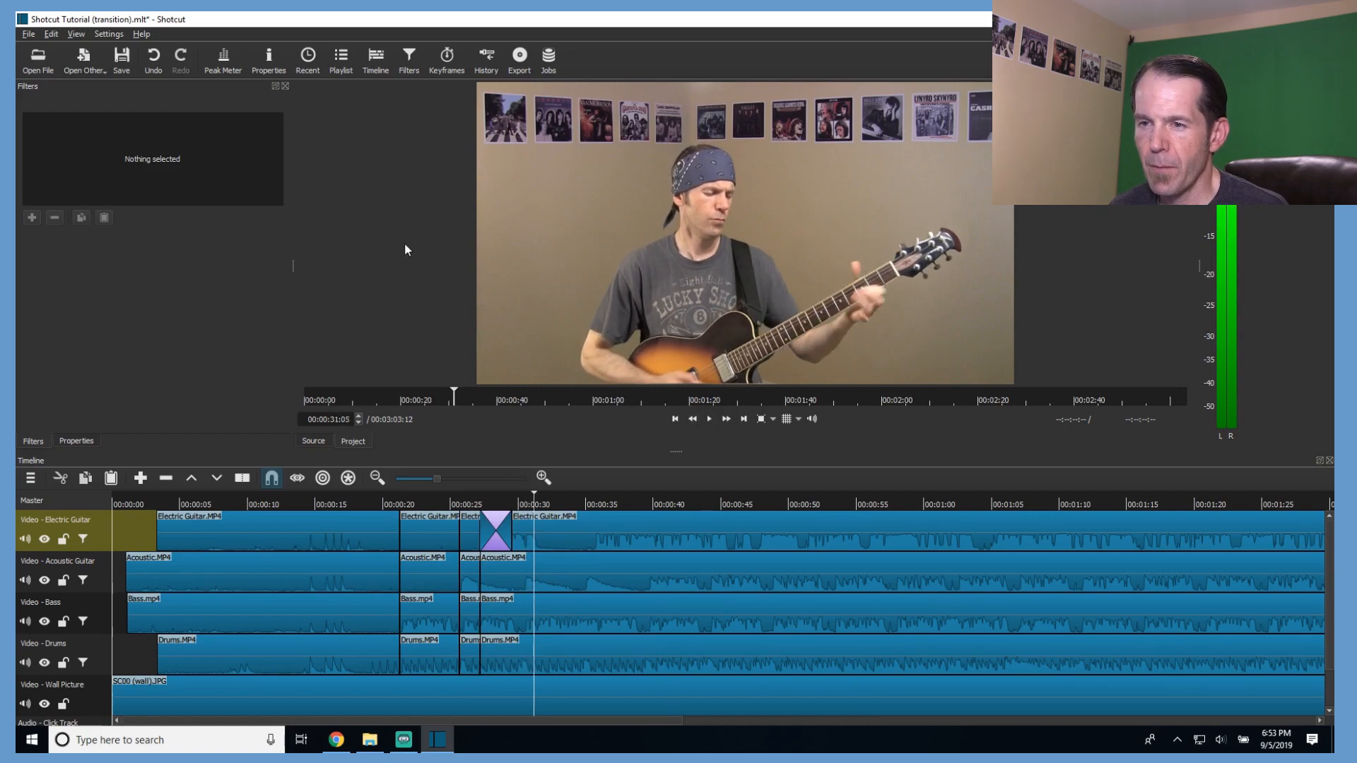
pyautogui.click(154, 57)
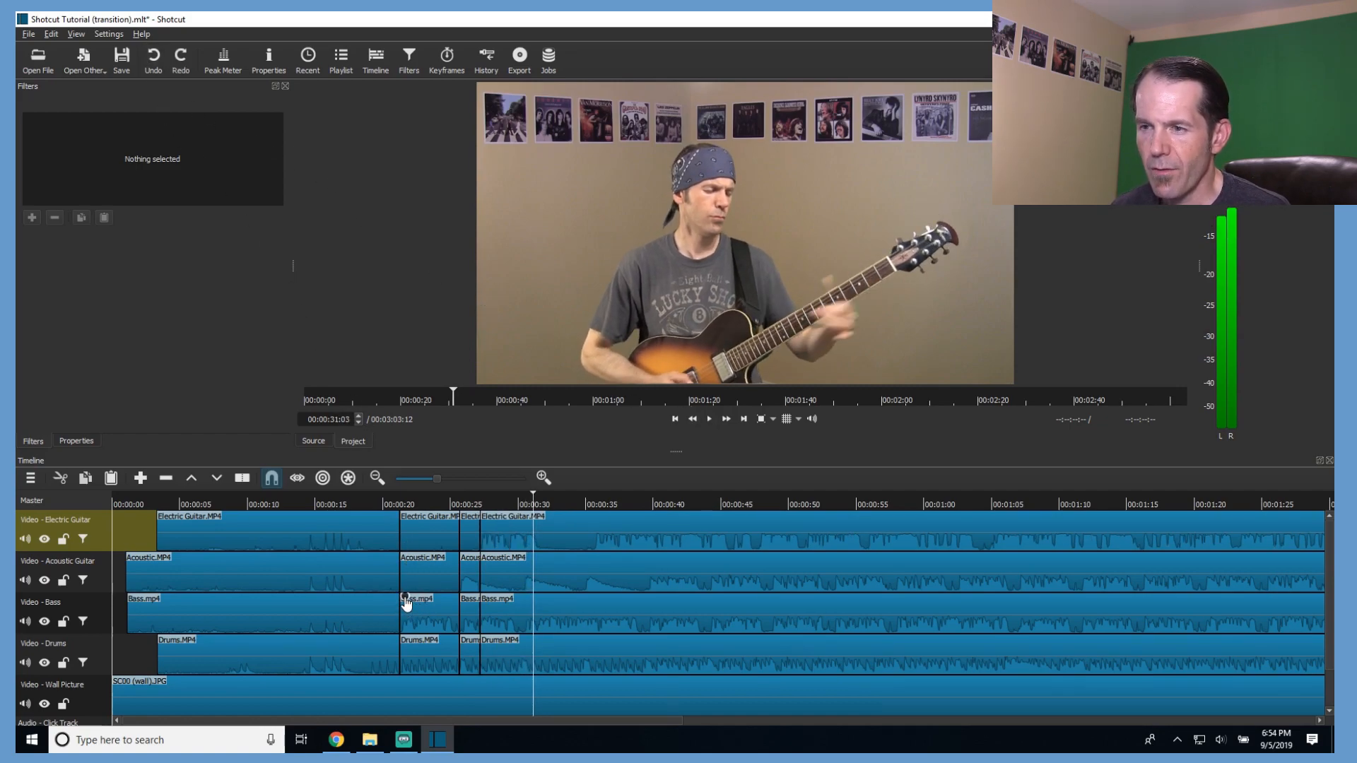
# Fade out the second Bass.mp4 segment over 00:00:00:19 with its Fade Out Audio filter disabled, and preview the fade.
pyautogui.moveTo(405, 602); pyautogui.dragTo(444, 621)
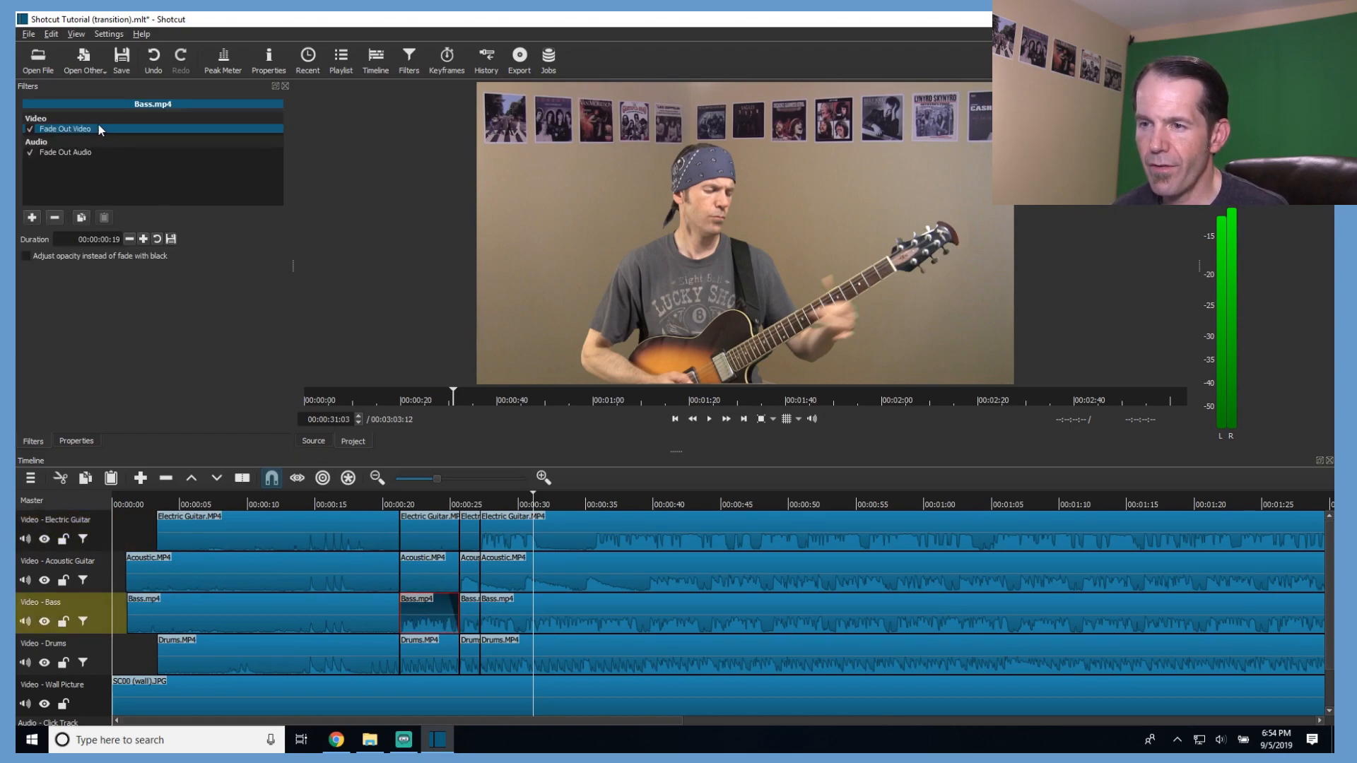
pyautogui.click(31, 152)
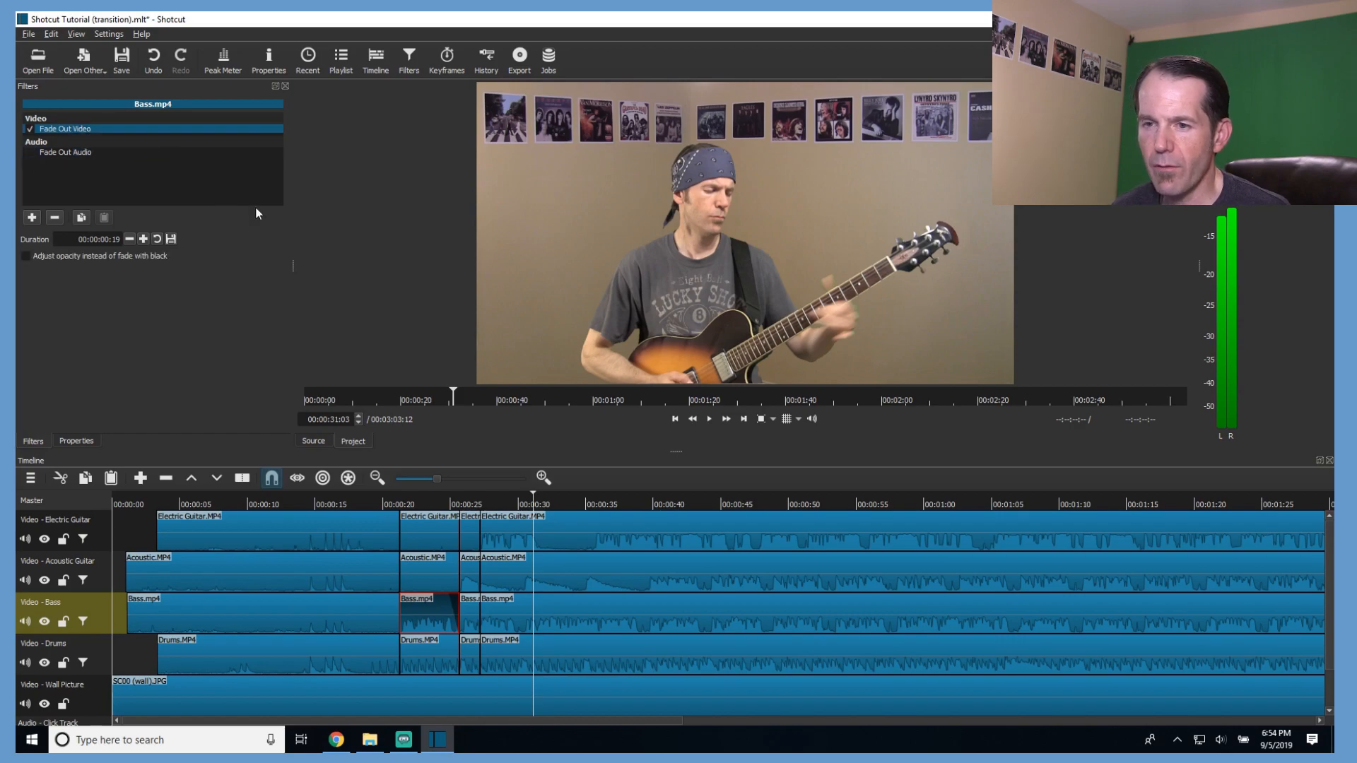
pyautogui.click(453, 505)
pyautogui.click(708, 418)
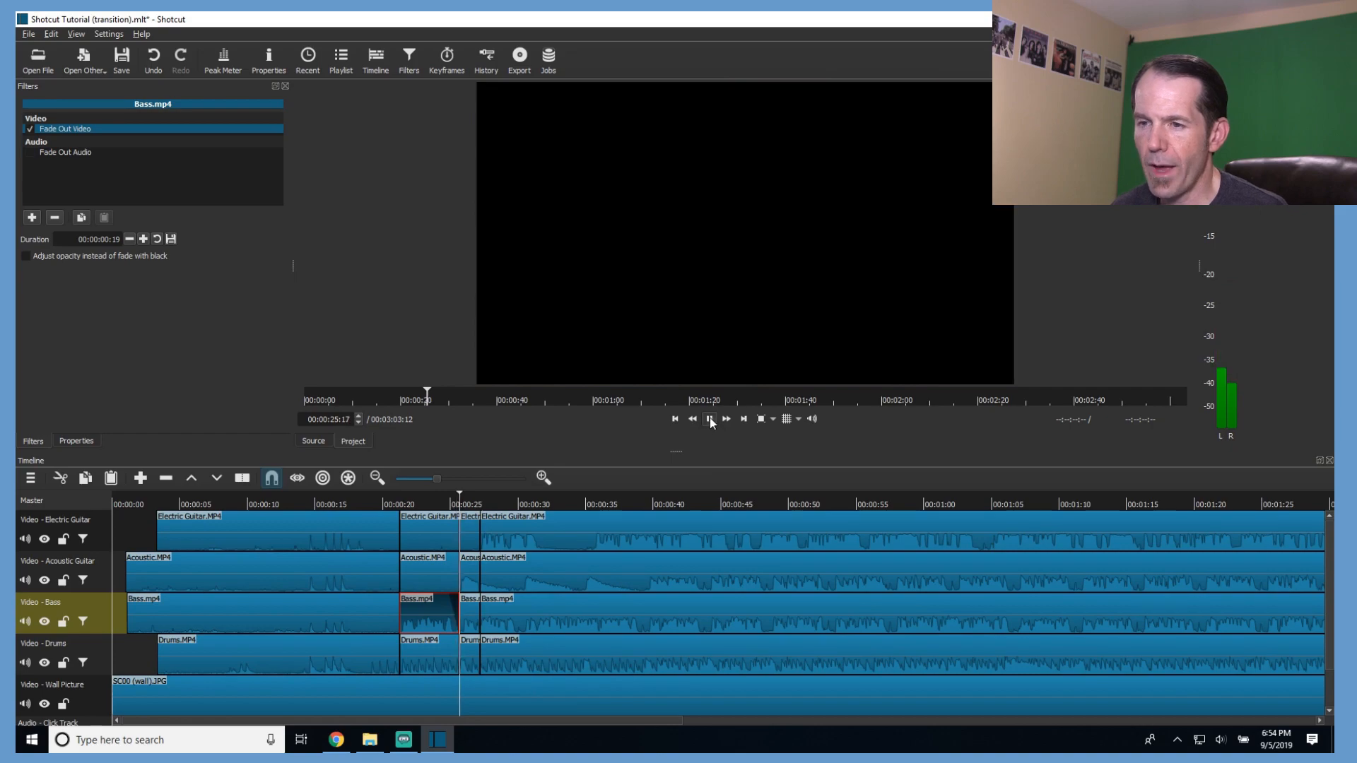
# Make the second Bass.mp4 segment's video fade-out adjust opacity instead of fading with black, and play it back.
pyautogui.click(450, 505)
pyautogui.click(26, 256)
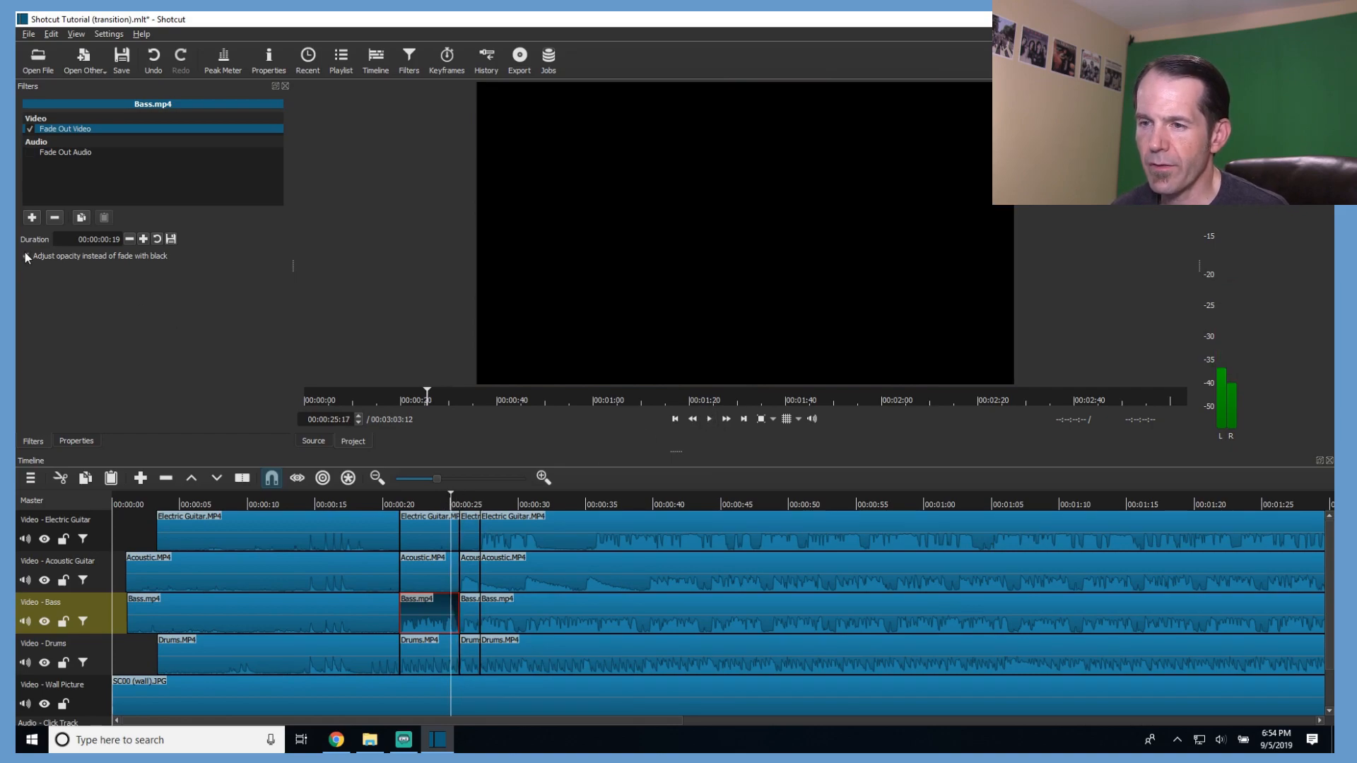
pyautogui.click(709, 418)
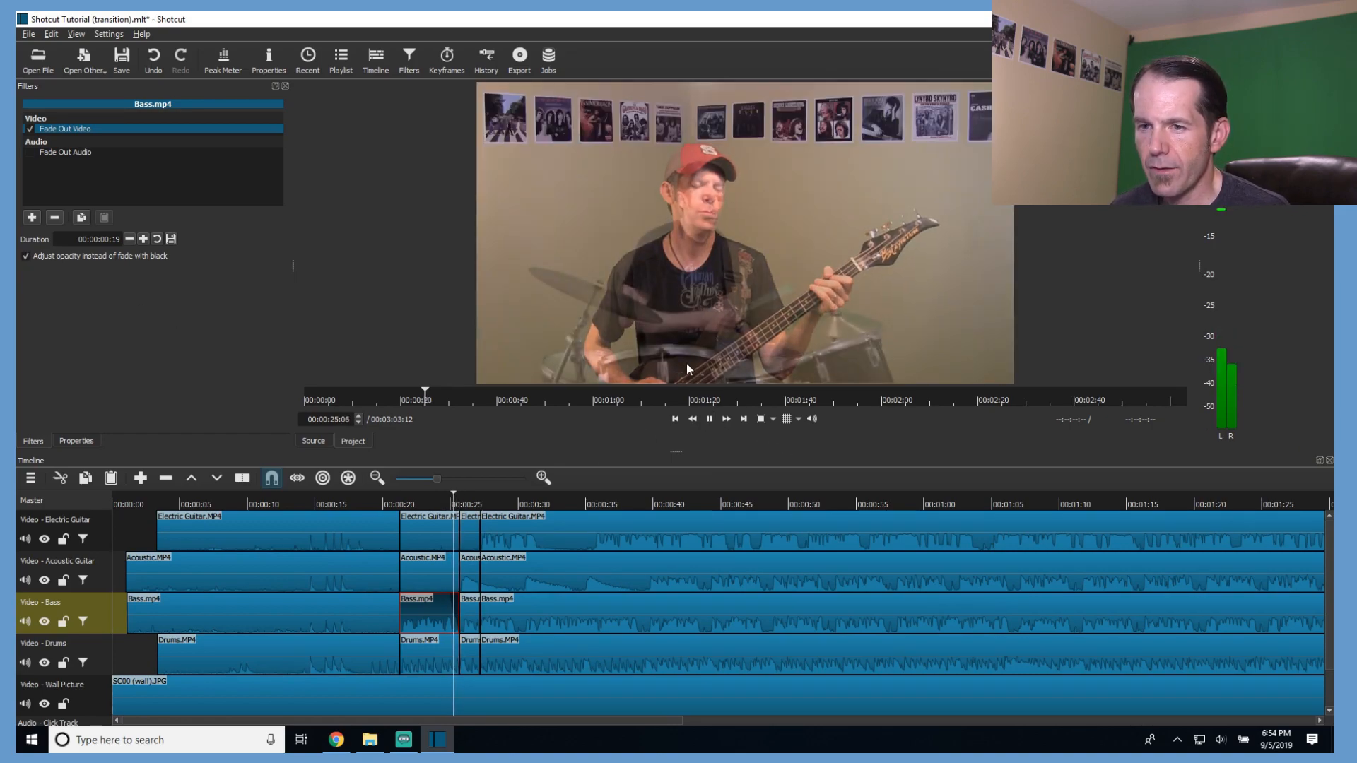
pyautogui.click(710, 419)
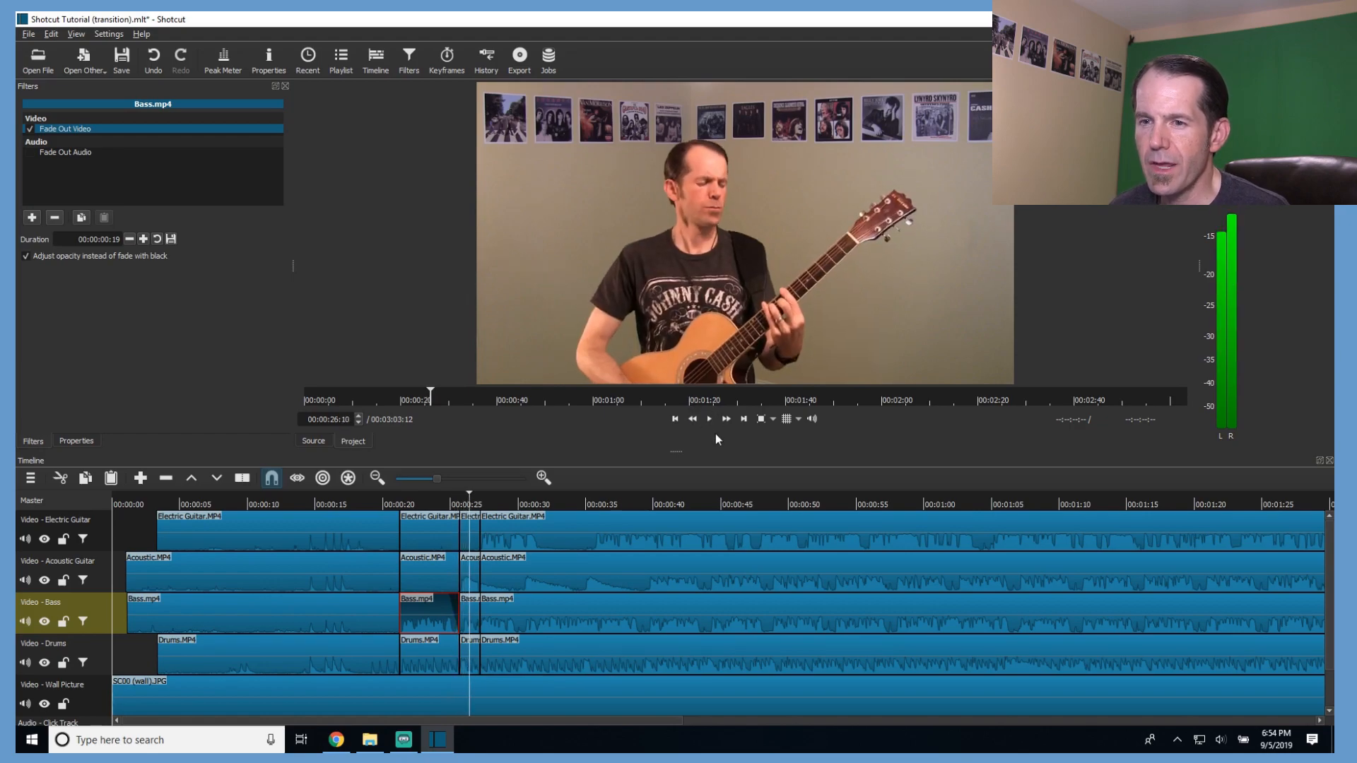
# Show the Keyframes panel and dock it beside the timeline so both are visible together.
pyautogui.click(449, 65)
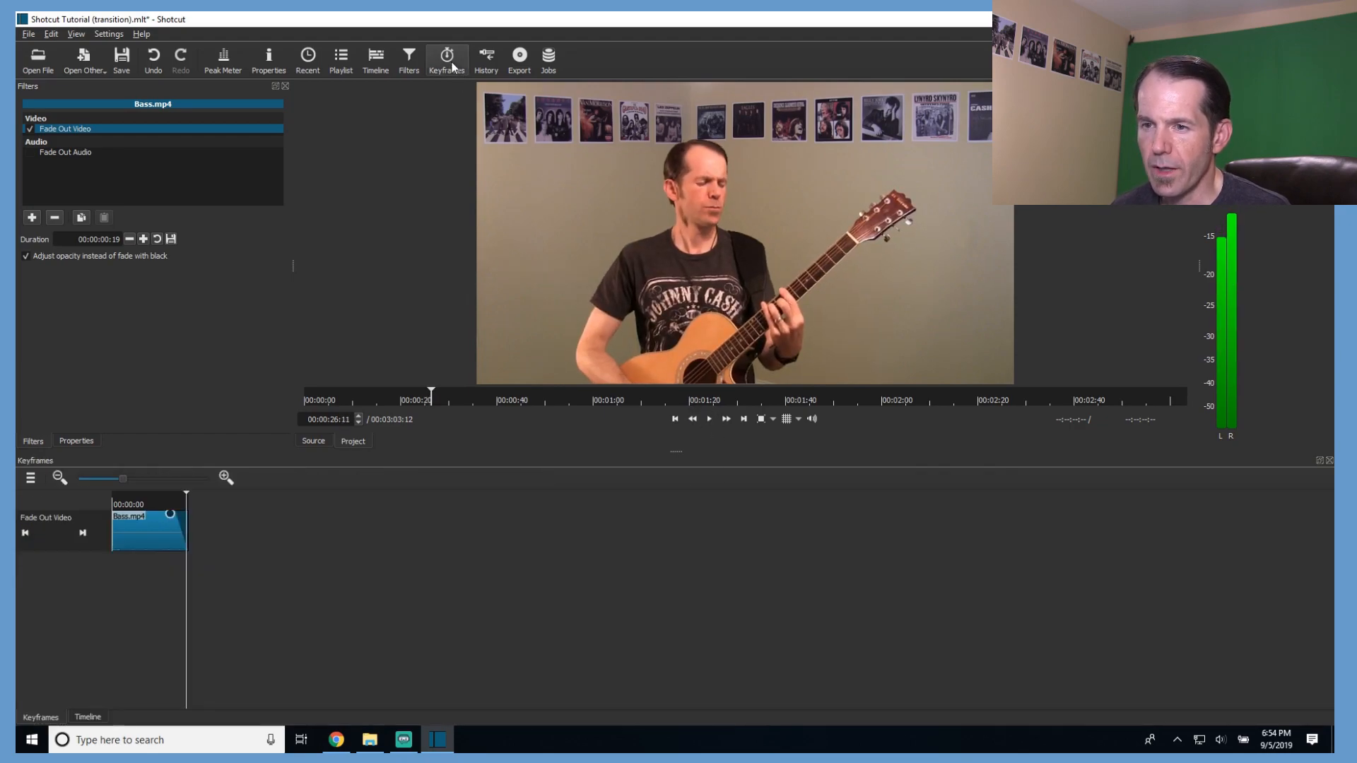
pyautogui.click(92, 717)
pyautogui.click(41, 718)
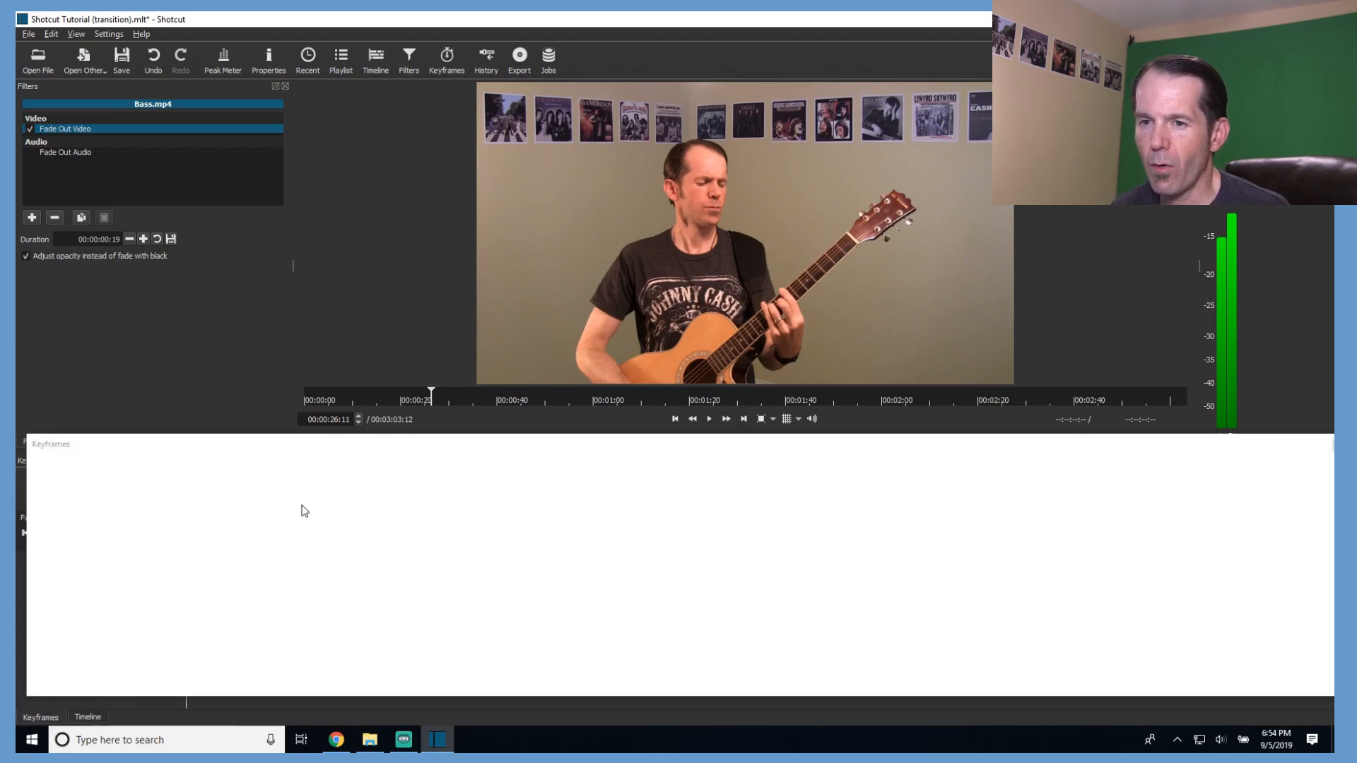
pyautogui.moveTo(305, 511); pyautogui.dragTo(1209, 500)
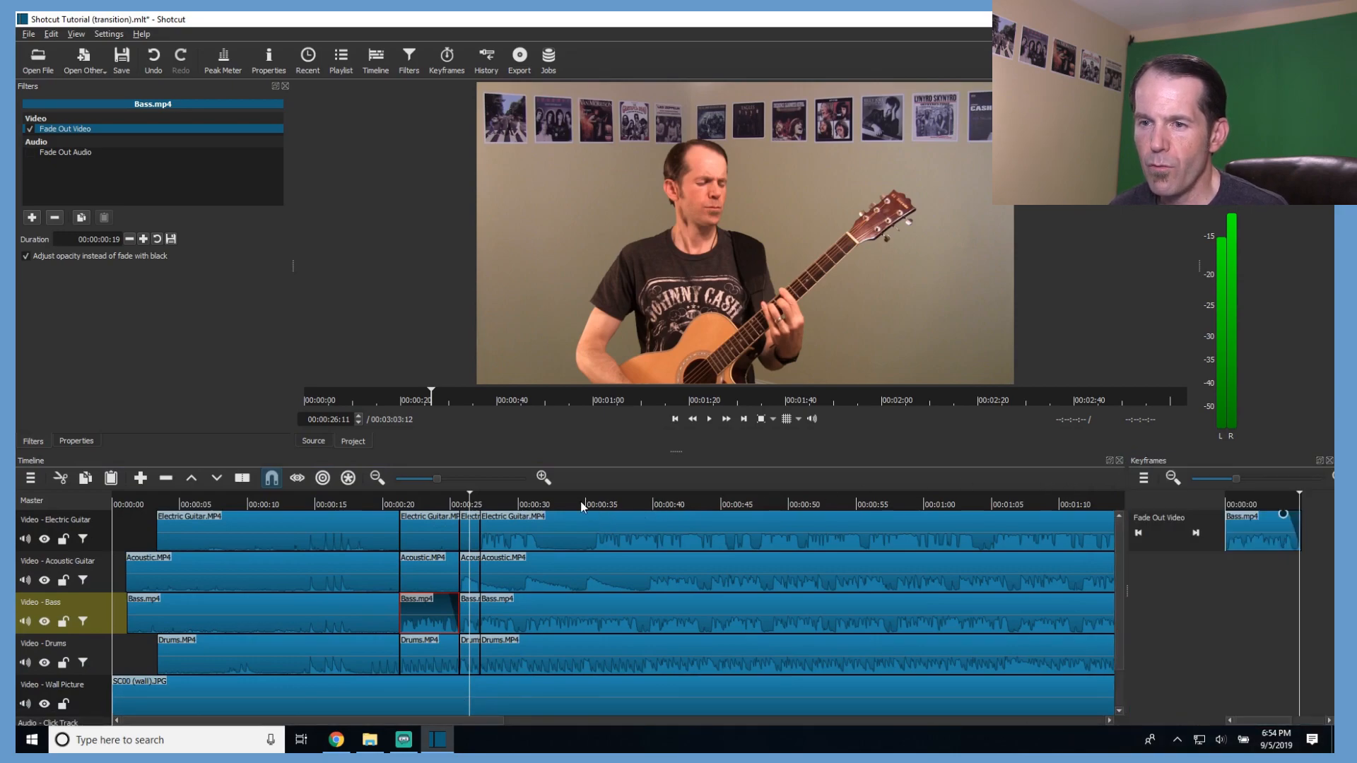
# Try ending the Size and Position filter early on the second Acoustic.MP4 segment, preview it, and restore the filter's full length.
pyautogui.click(408, 502)
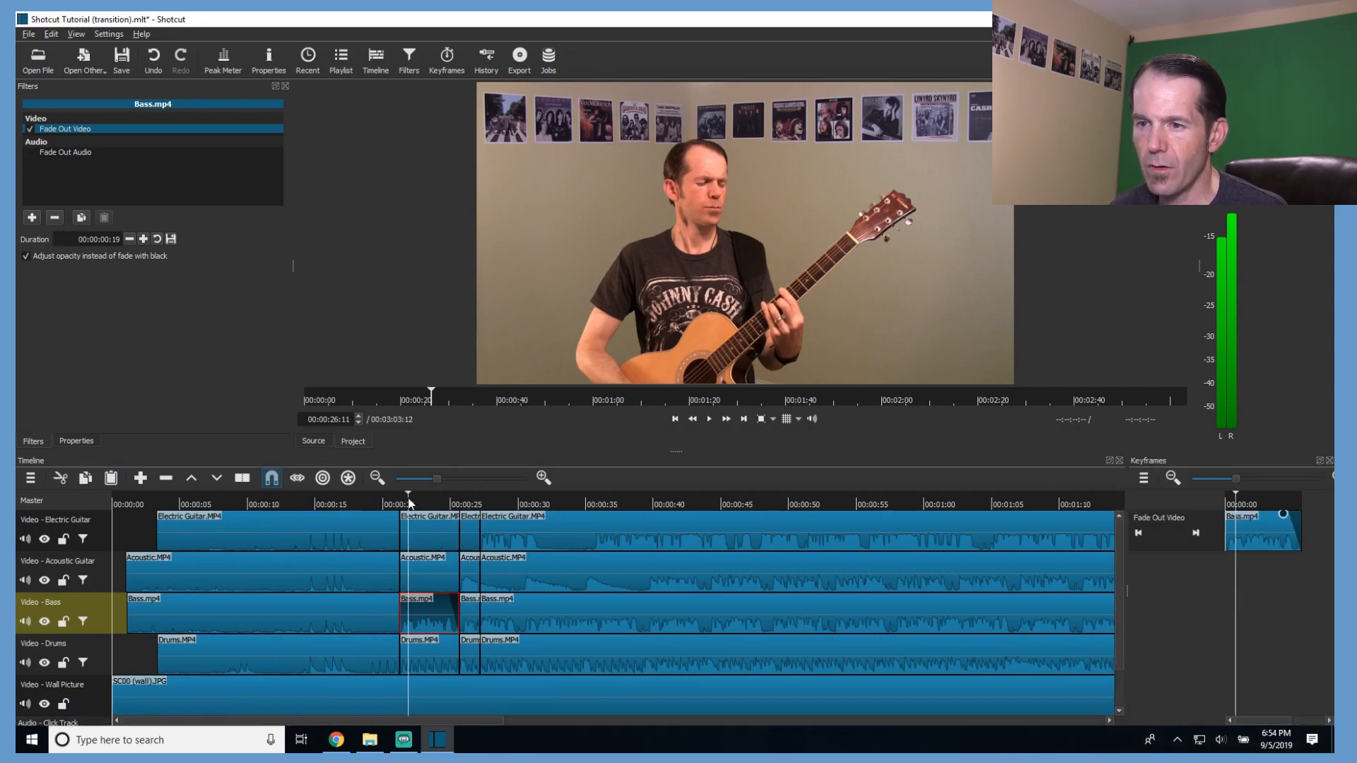
pyautogui.click(426, 571)
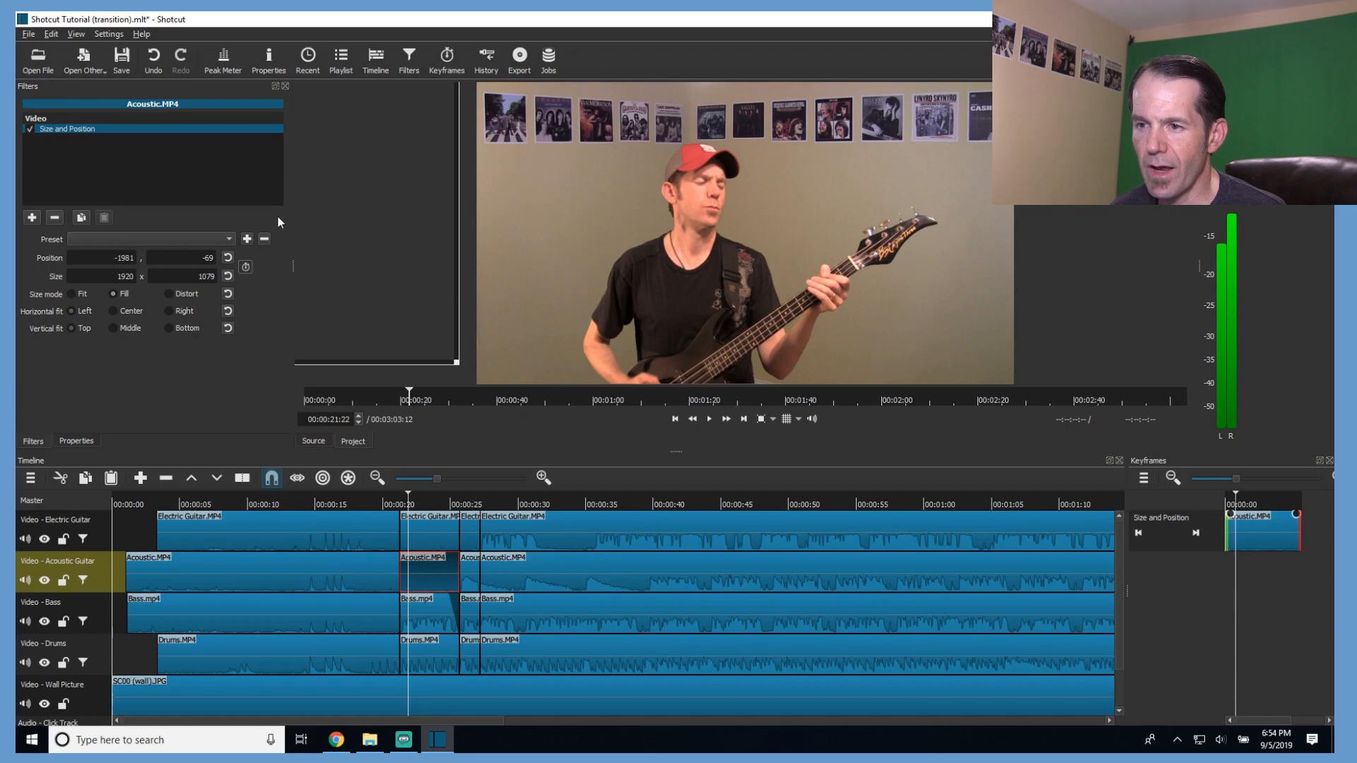
pyautogui.moveTo(1300, 529); pyautogui.dragTo(1245, 530)
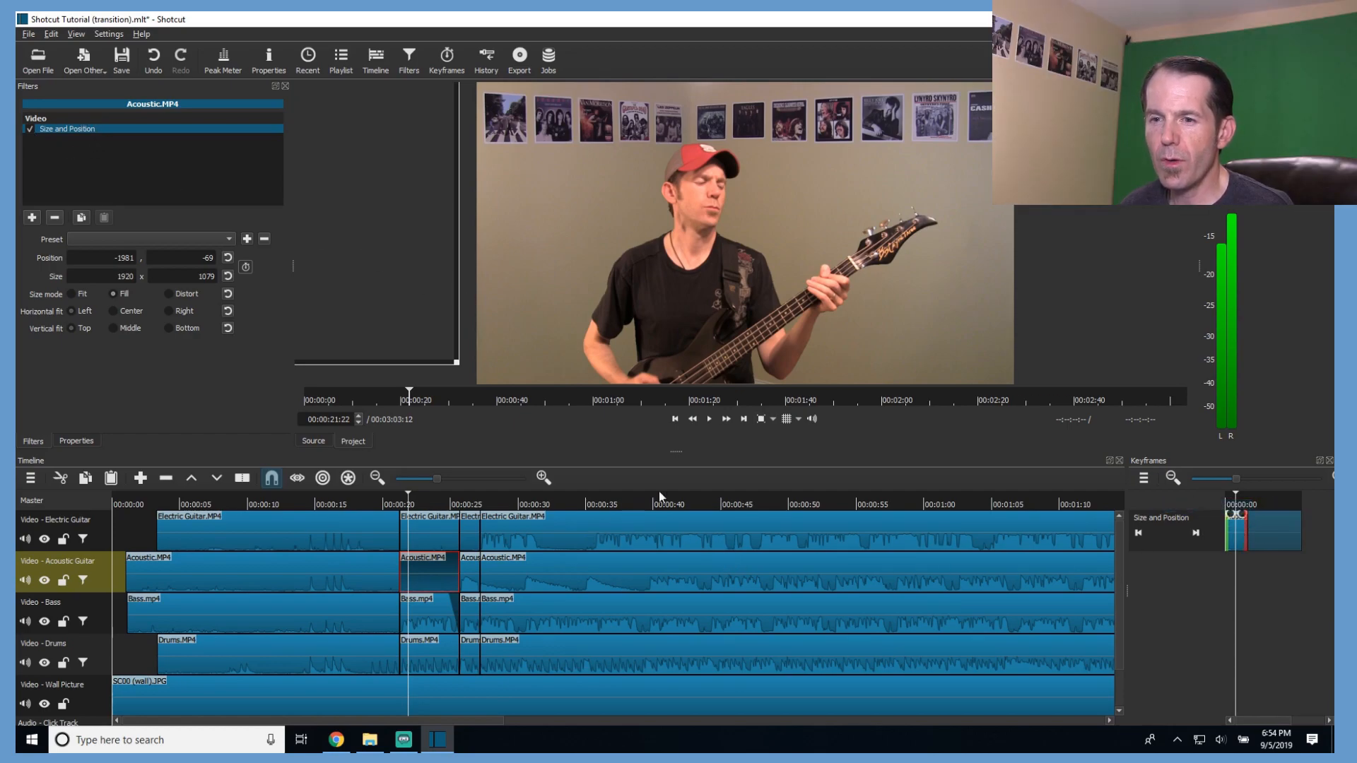
pyautogui.click(709, 418)
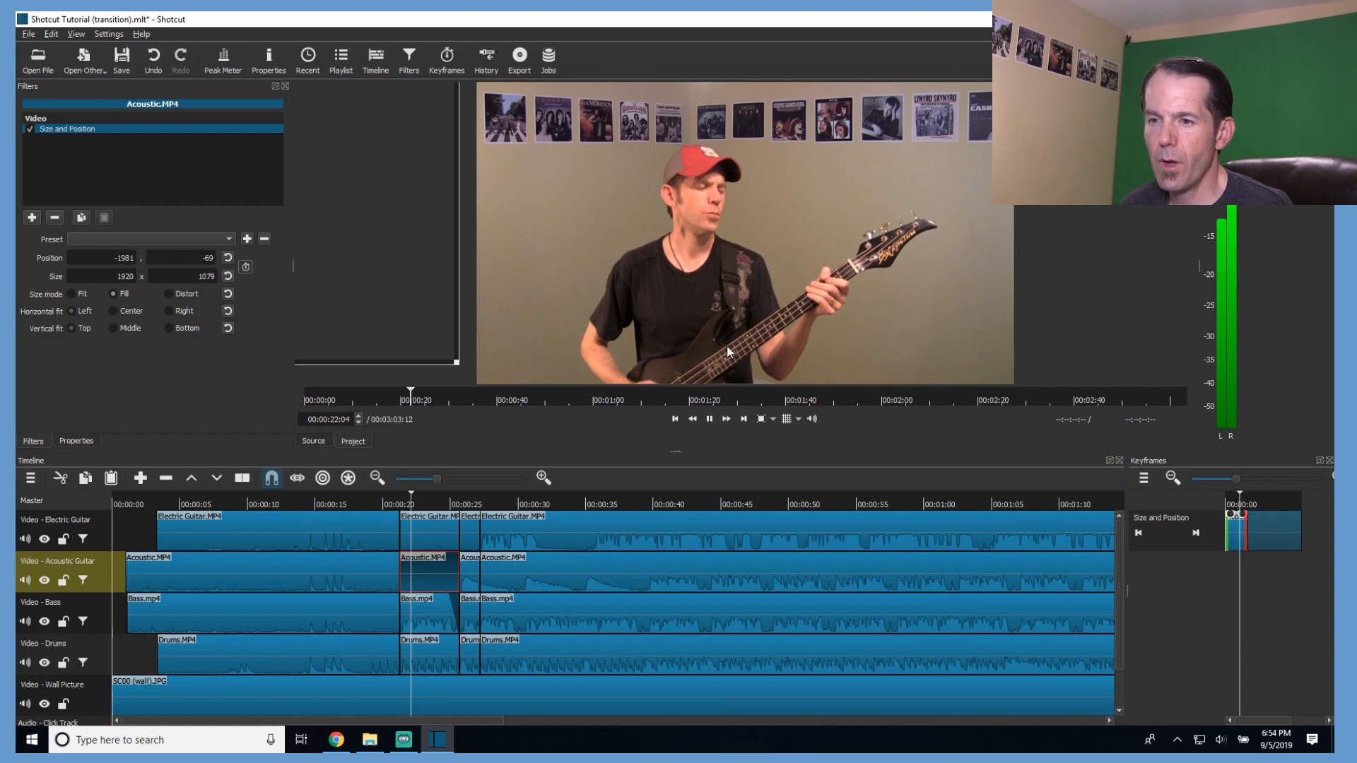
pyautogui.click(709, 419)
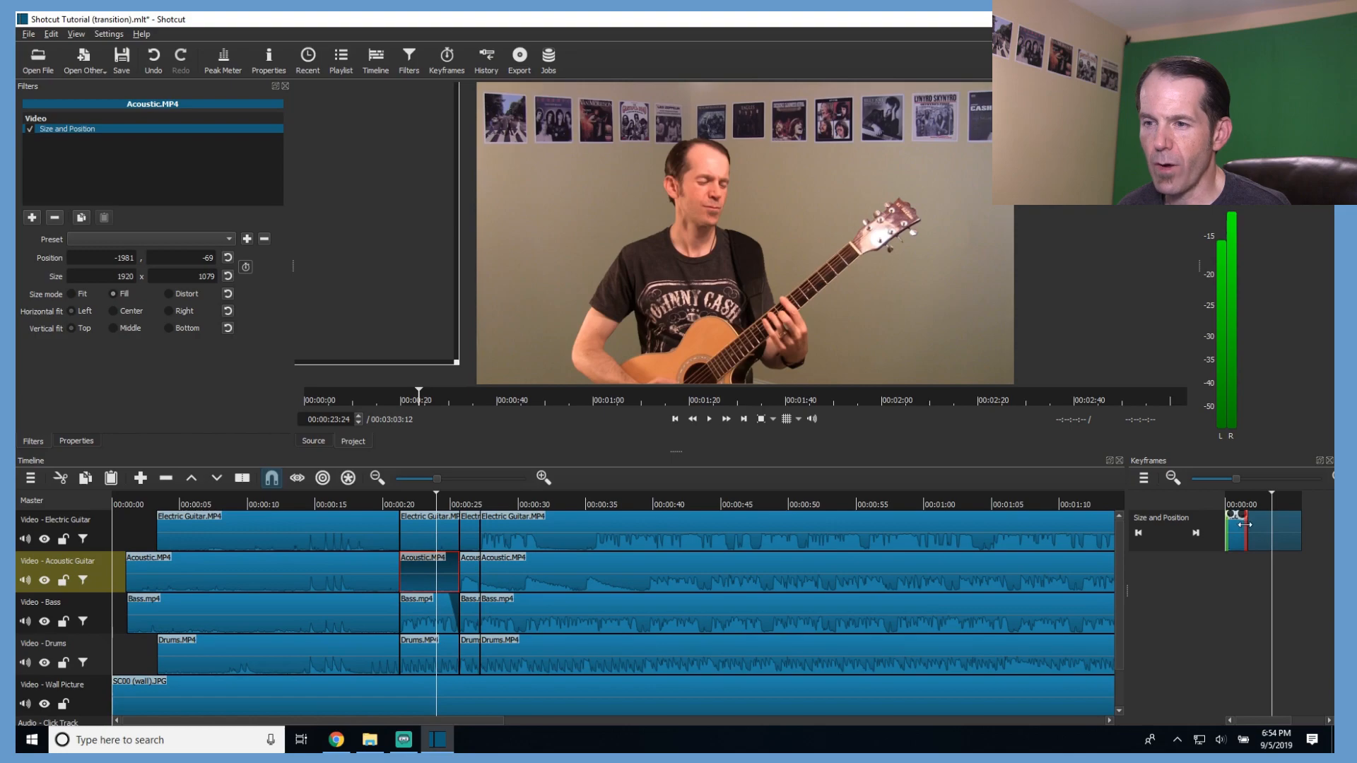
pyautogui.moveTo(1249, 533); pyautogui.dragTo(1290, 527)
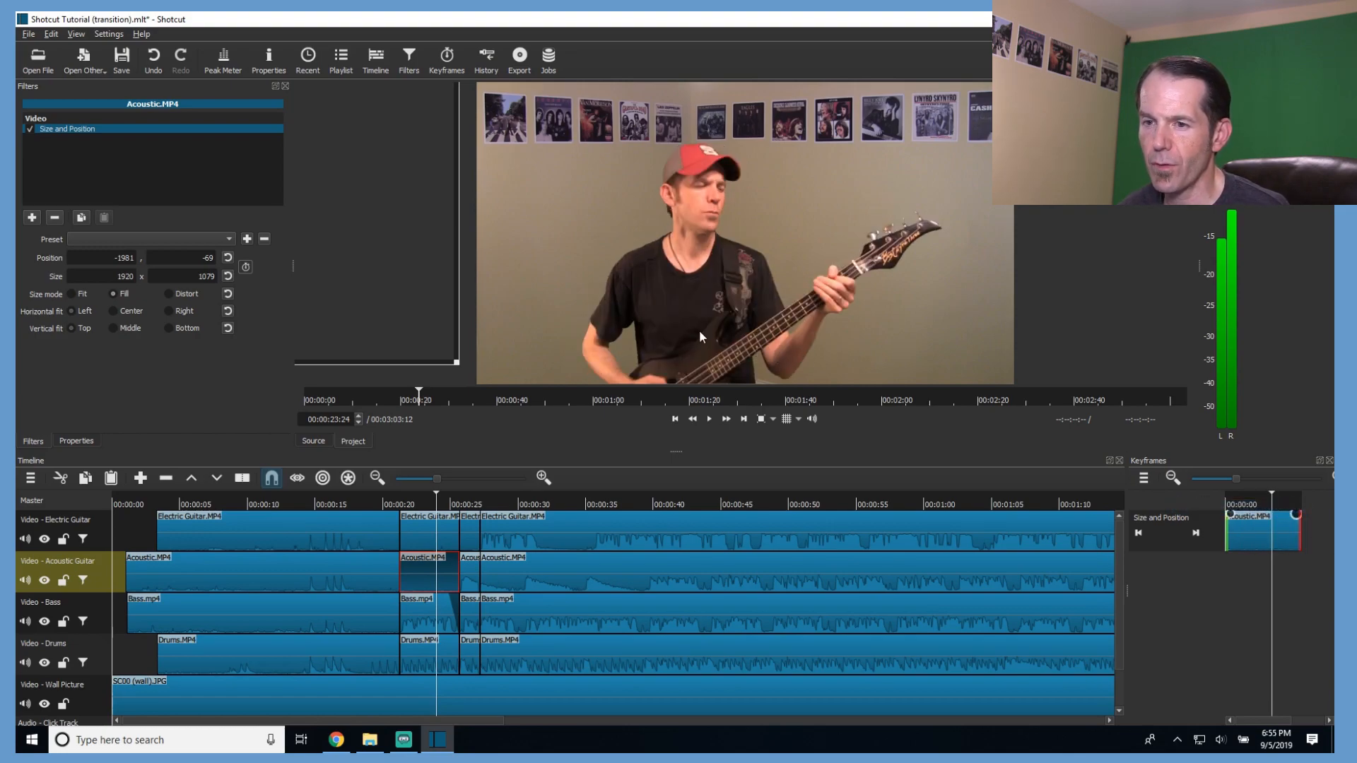